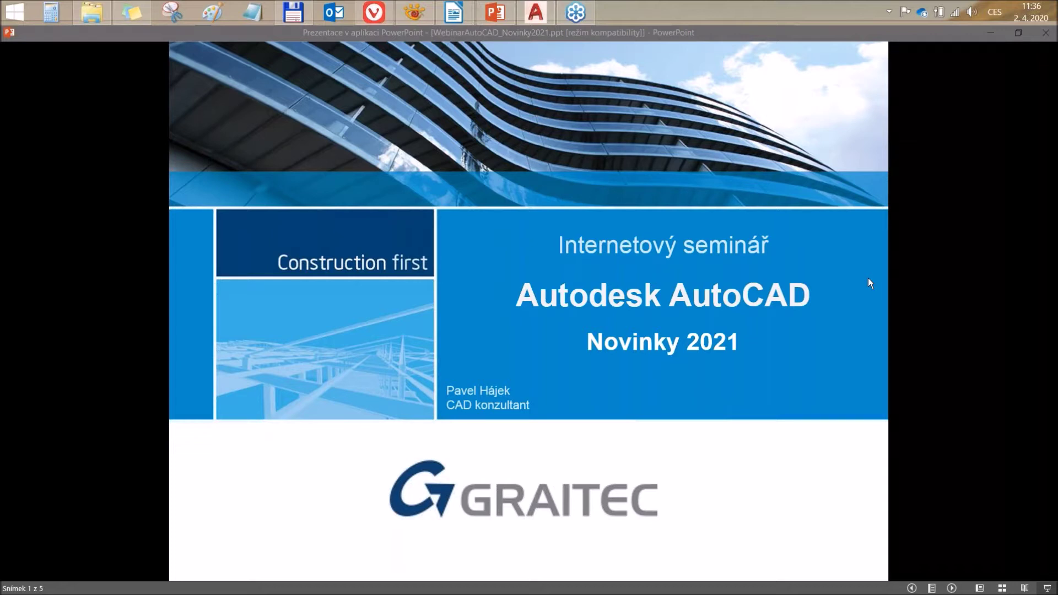
# Step: Advance the deck to slide '1. Doplnění rychlého měření' and switch to the AutoCAD floor plan
pyautogui.click(868, 278)
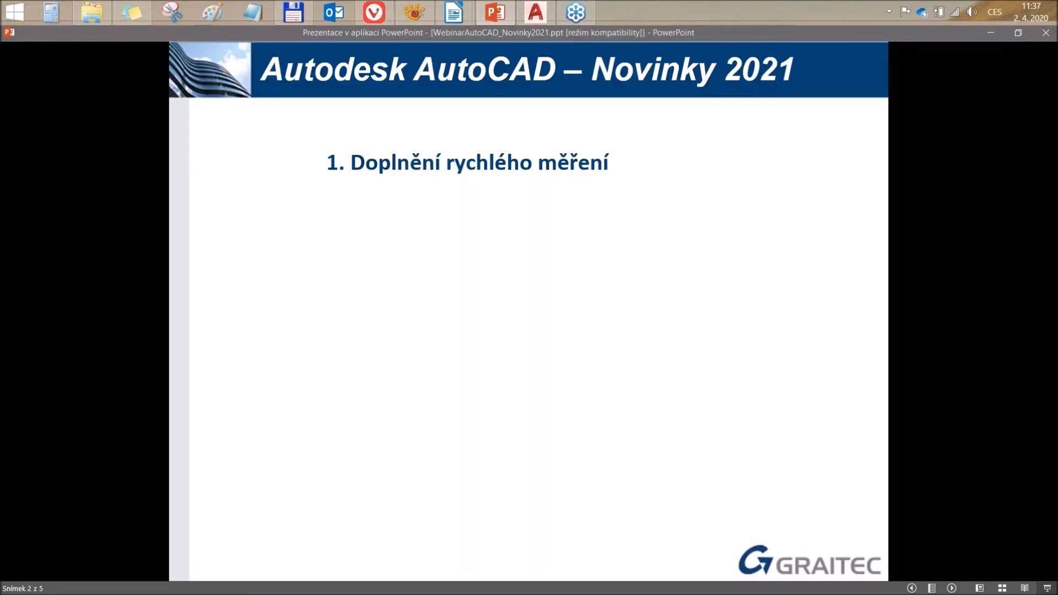
pyautogui.hotkey('alt', 'Tab')
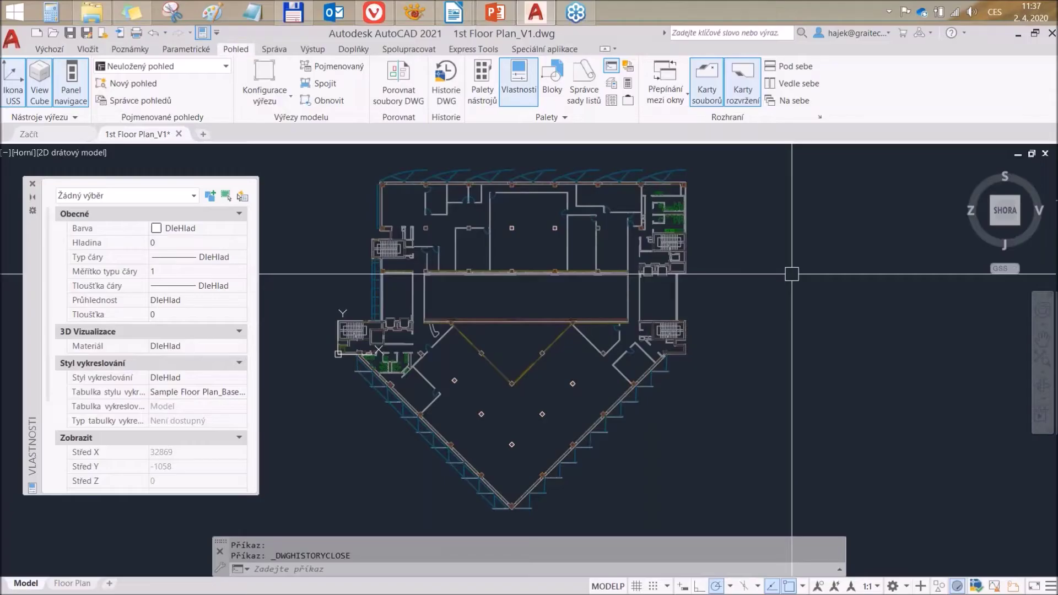
# Step: On the Výchozí tab, show the Odměřit measure options over 1st Floor Plan_V1
pyautogui.moveTo(684, 272); pyautogui.dragTo(734, 304, button='middle')
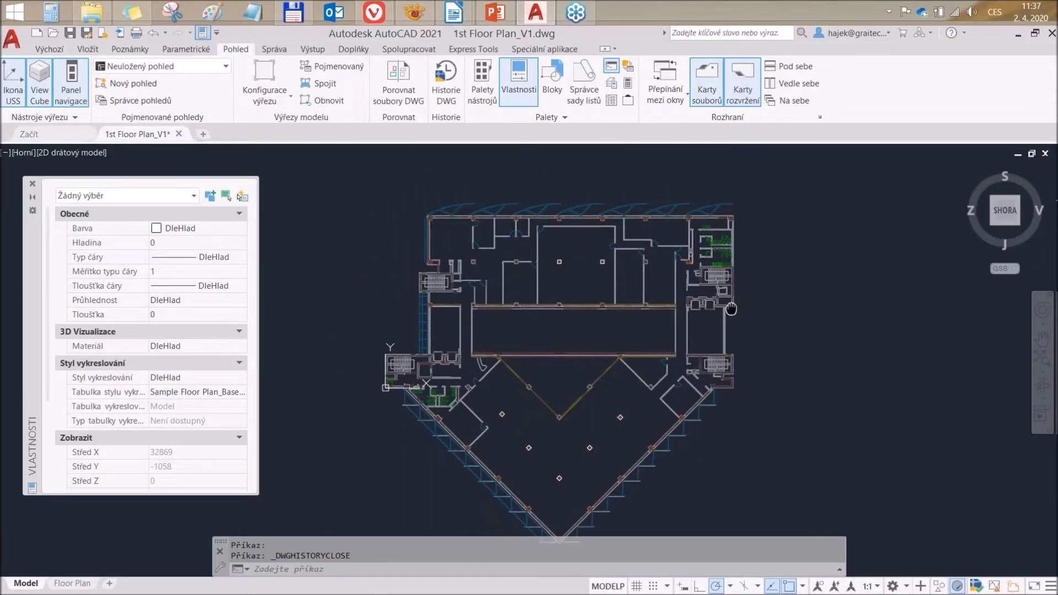
pyautogui.click(49, 49)
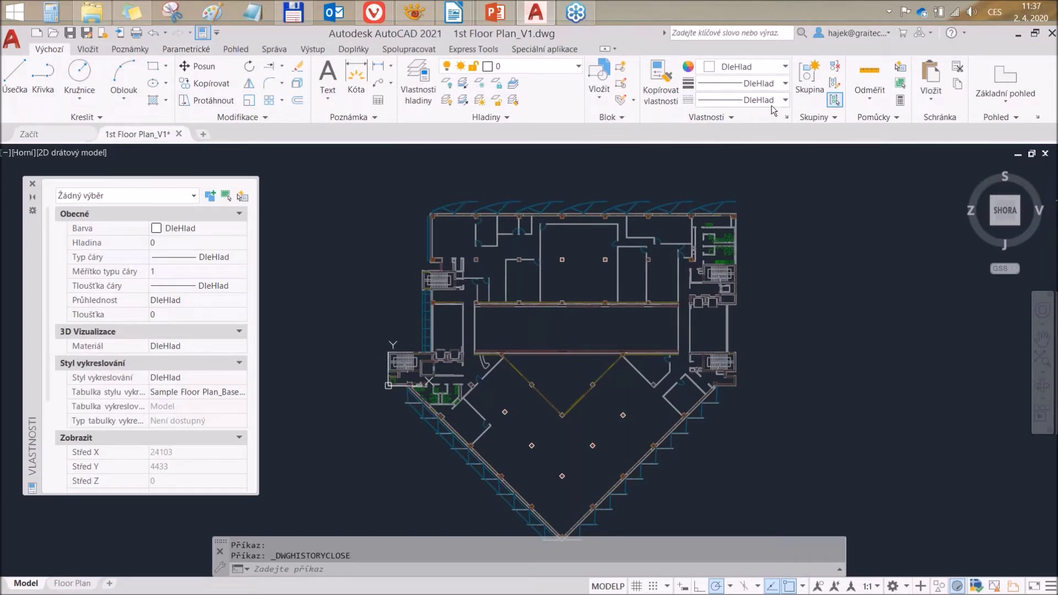
pyautogui.click(872, 103)
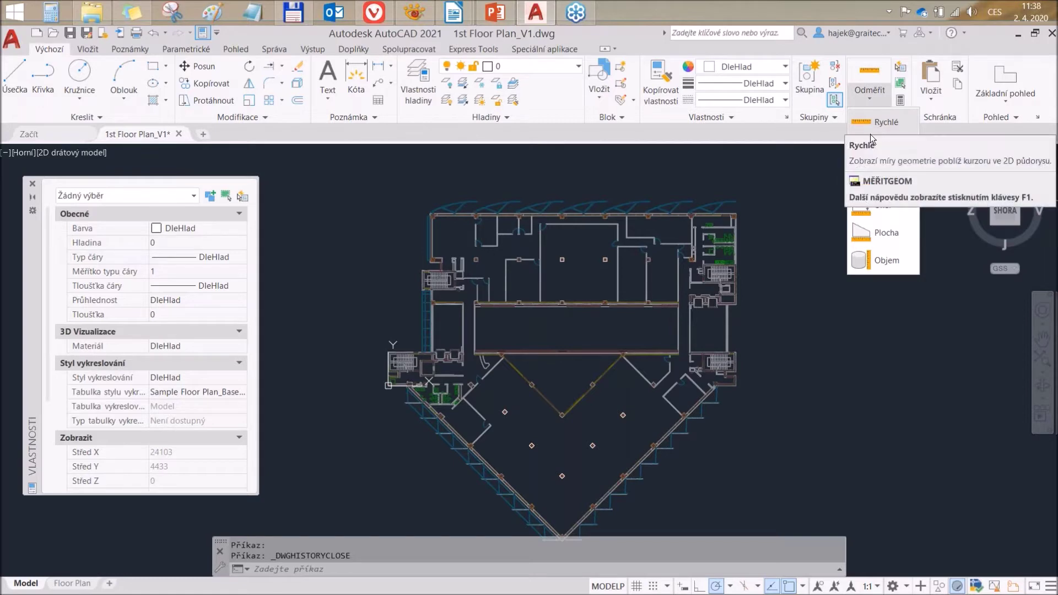
# Step: Quick-measure the large room beside the stairs: area 4449932, perimeter 8450
pyautogui.click(881, 125)
pyautogui.scroll(2, 789, 313)
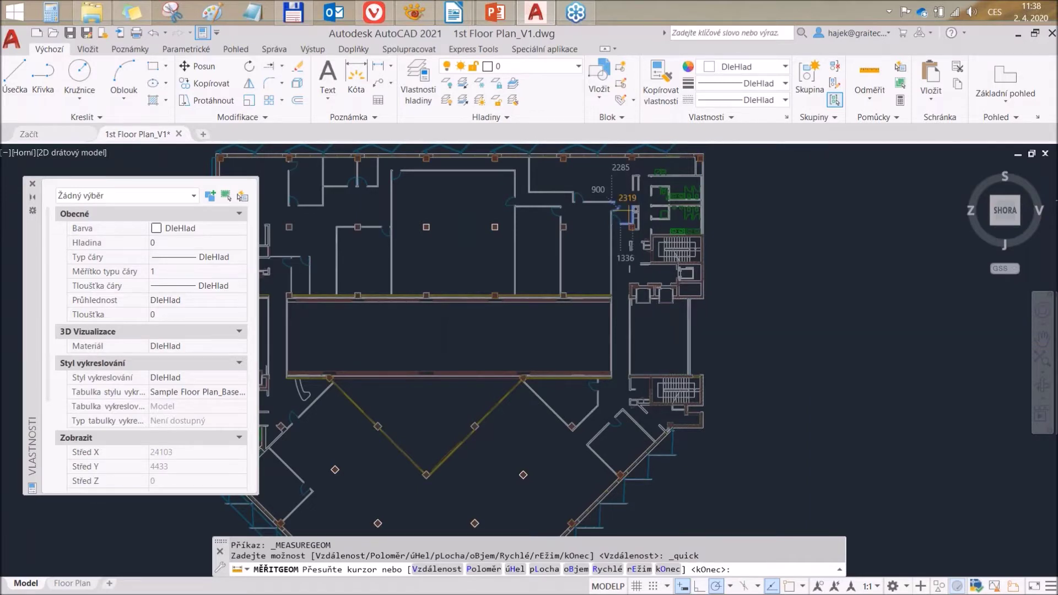
pyautogui.scroll(-4, 787, 246)
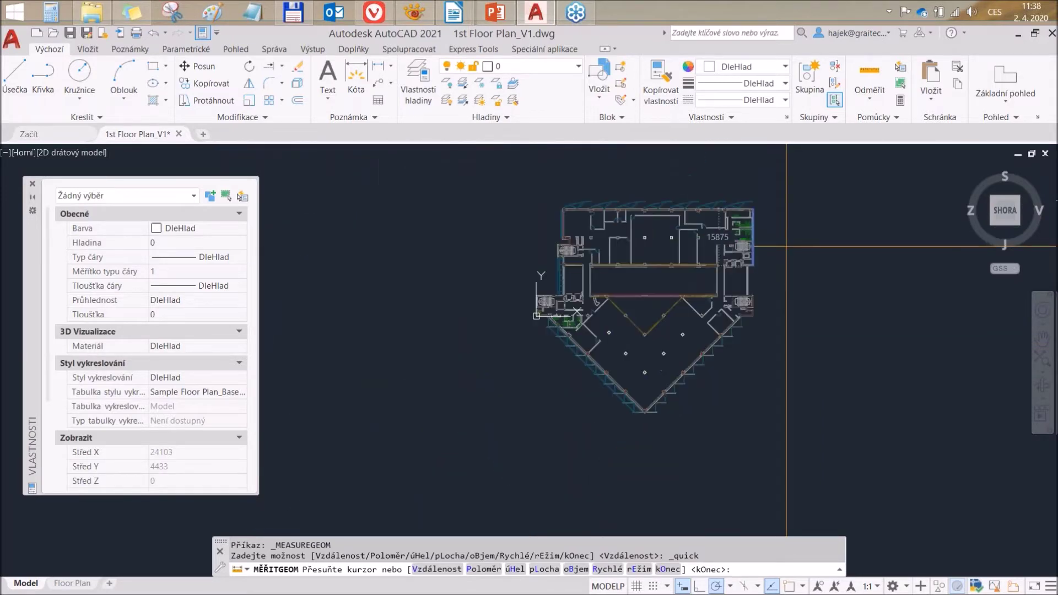
pyautogui.scroll(4, 602, 232)
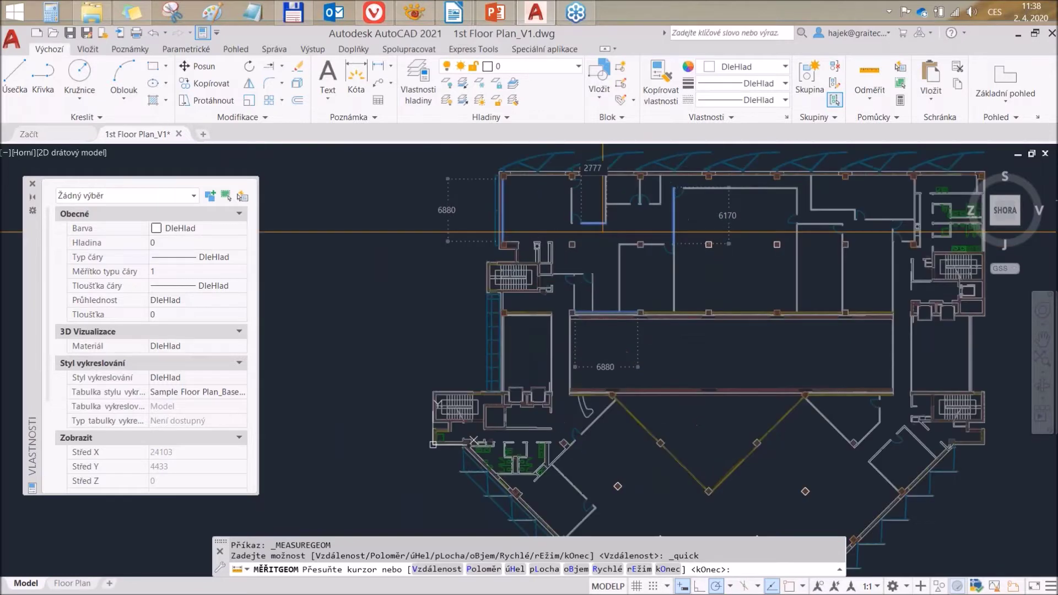
pyautogui.scroll(4, 595, 285)
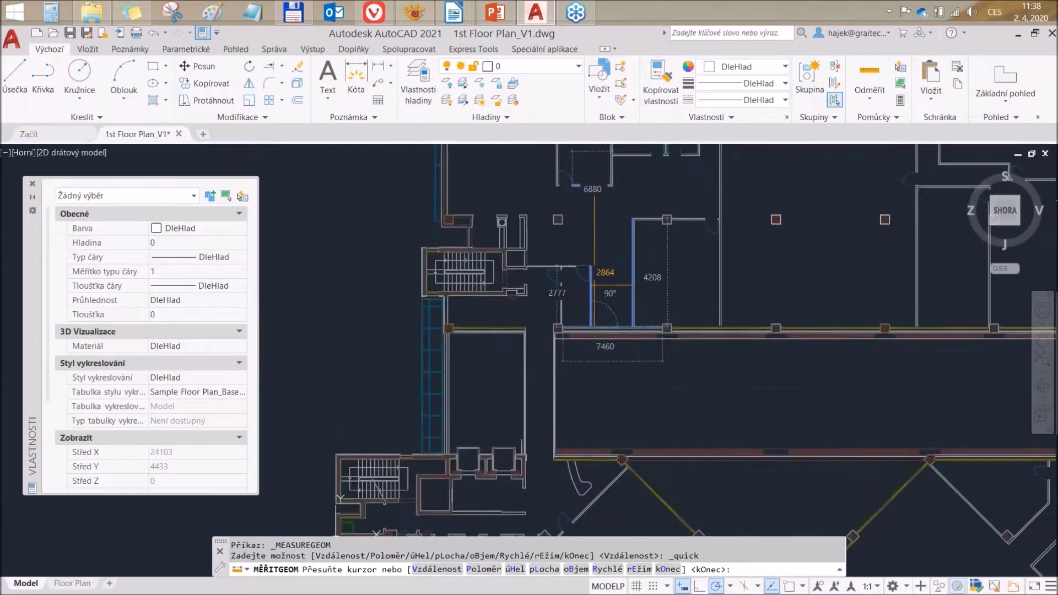
pyautogui.scroll(-4, 628, 269)
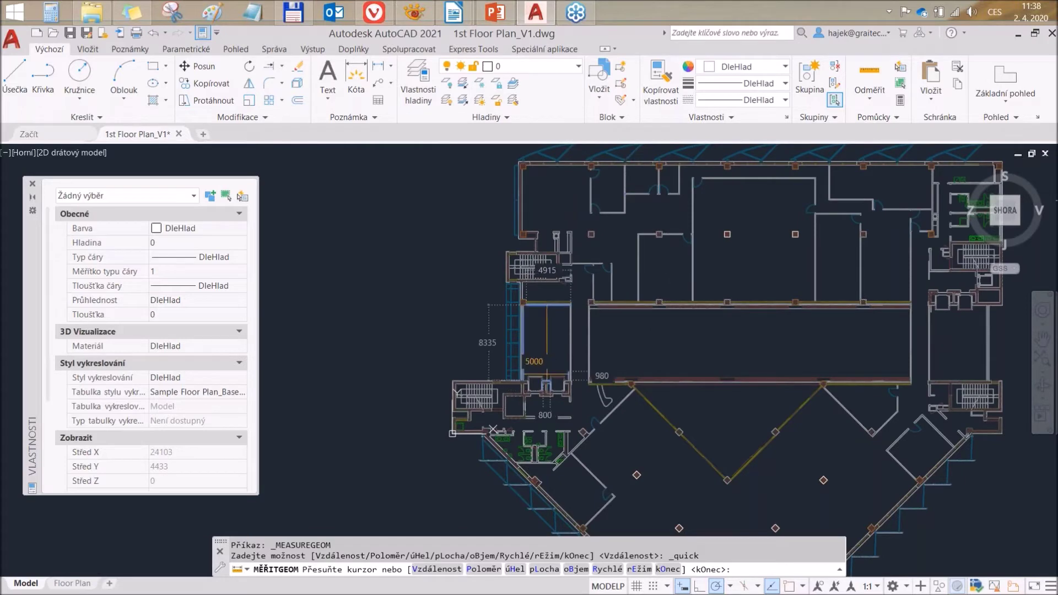
pyautogui.scroll(3, 546, 372)
pyautogui.scroll(4, 486, 382)
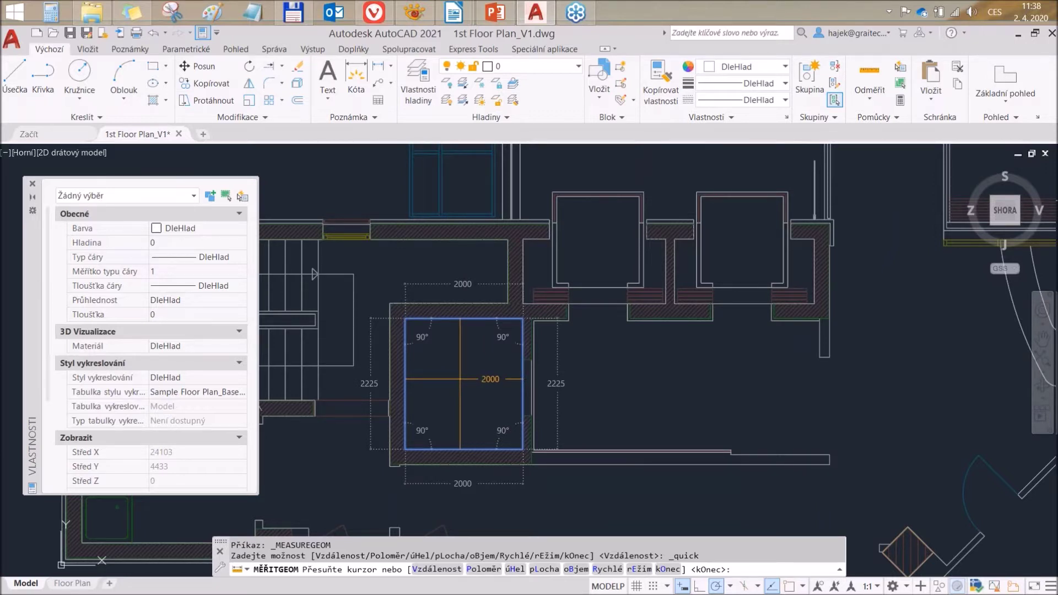
pyautogui.click(460, 379)
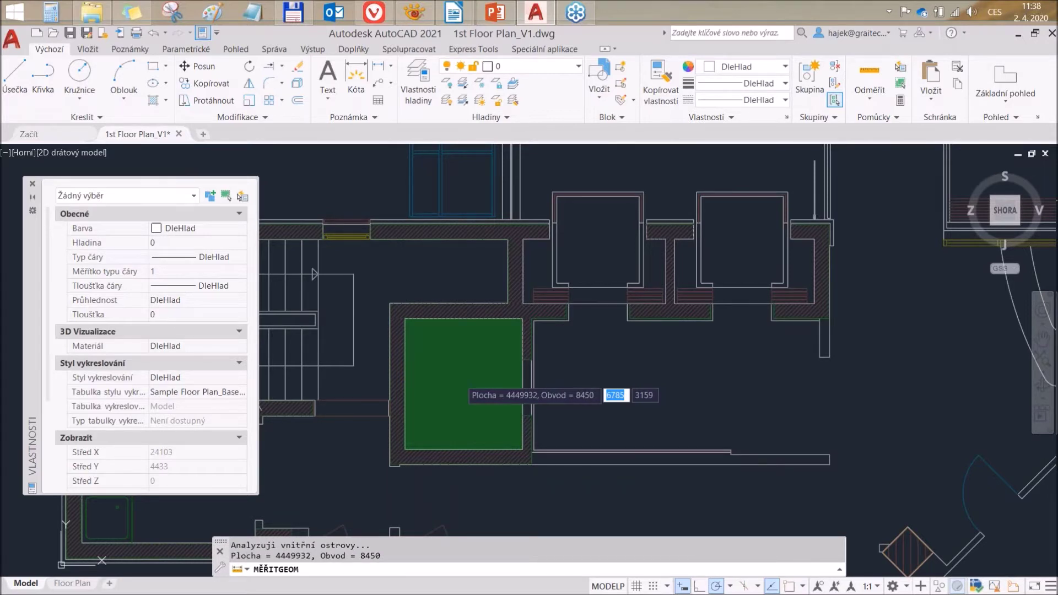
# Step: Add the two small upper rooms for a combined area 8729932 and perimeter 20250
pyautogui.click(599, 244)
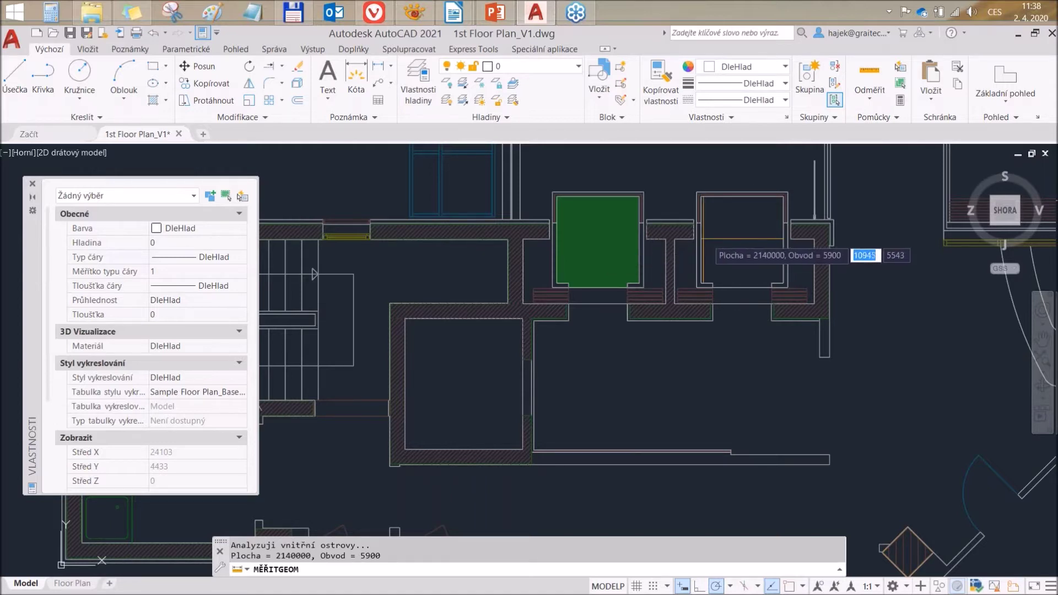
pyautogui.keyDown('shift'); pyautogui.click(716, 240); pyautogui.keyUp('shift')
pyautogui.keyDown('shift'); pyautogui.click(467, 373); pyautogui.keyUp('shift')
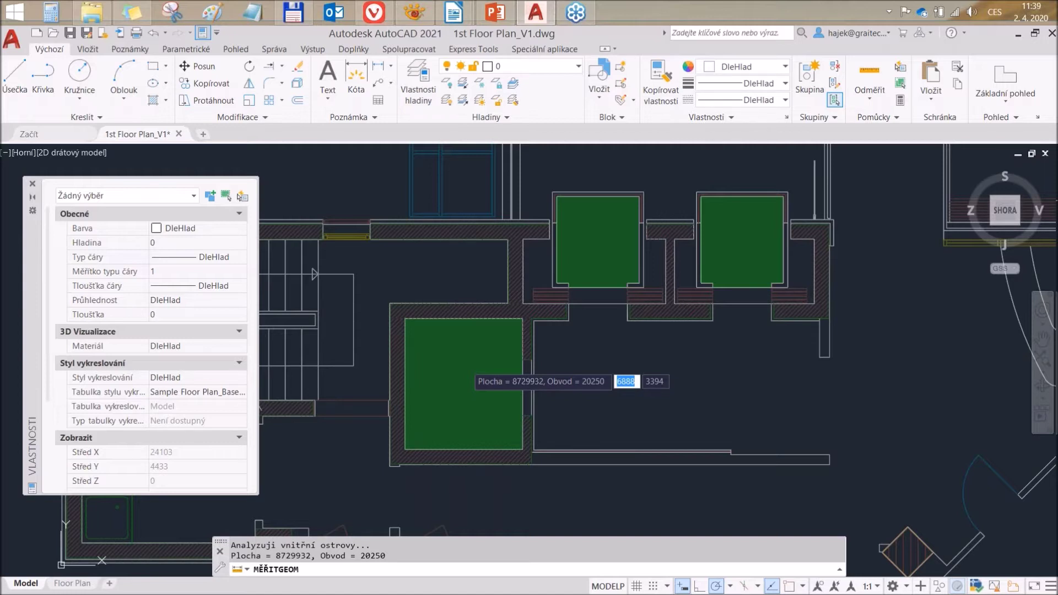
pyautogui.press('Return')
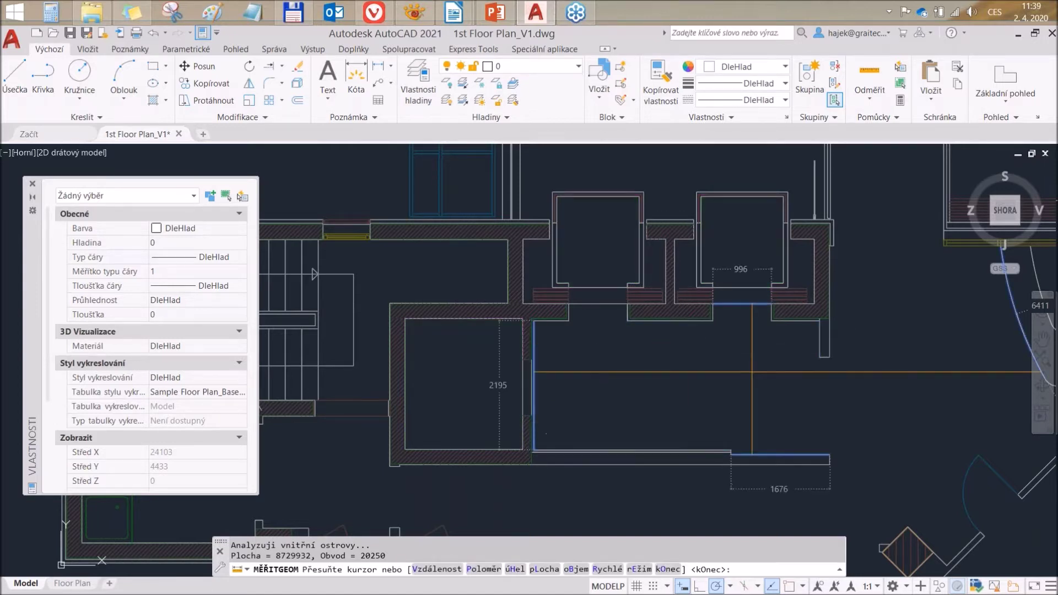
# Step: Try quick-measuring an unbounded space and the small room's area
pyautogui.click(821, 400)
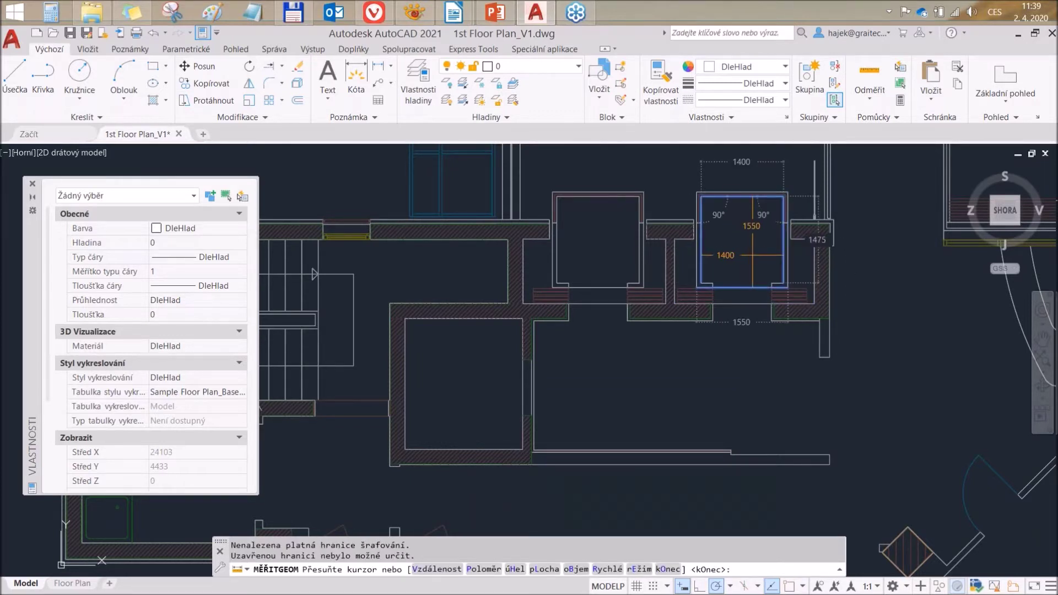
pyautogui.click(752, 256)
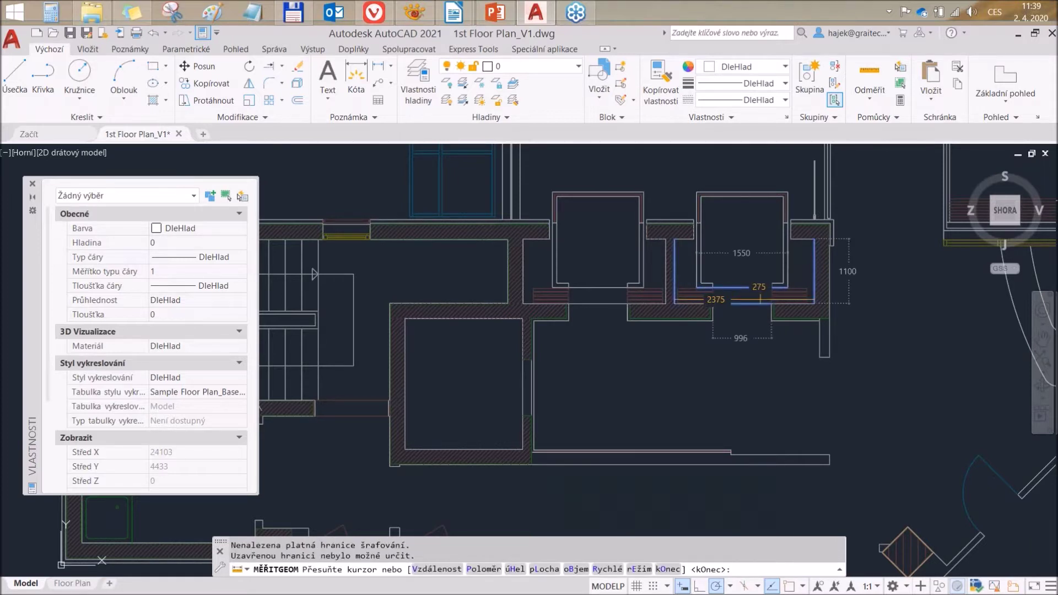
pyautogui.scroll(-2, 736, 325)
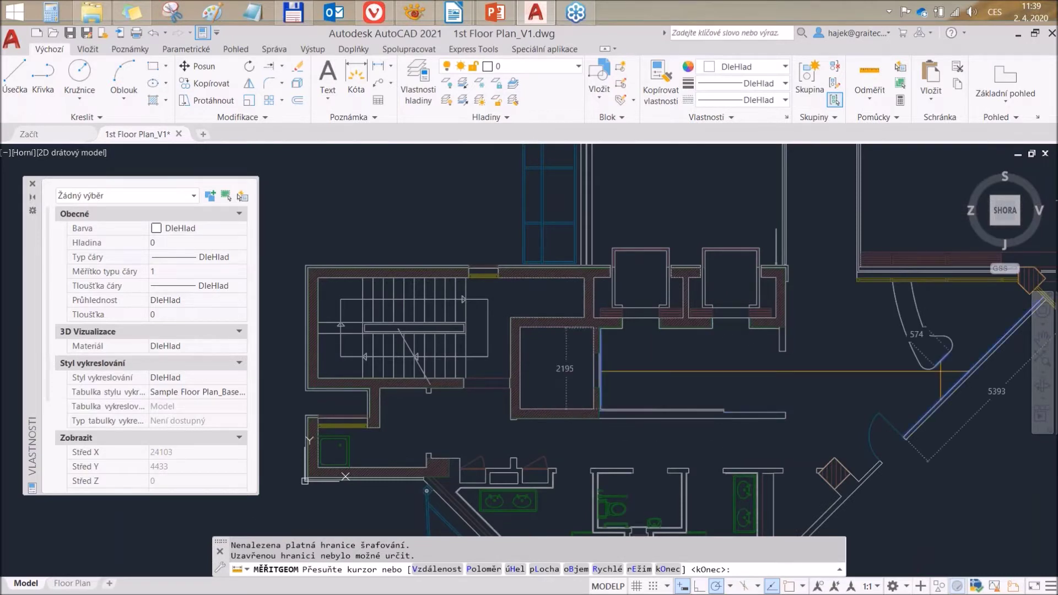
# Step: Measure the curved fixture (area 1539380, perimeter 6474), then cancel quick measure and zoom out
pyautogui.click(939, 372)
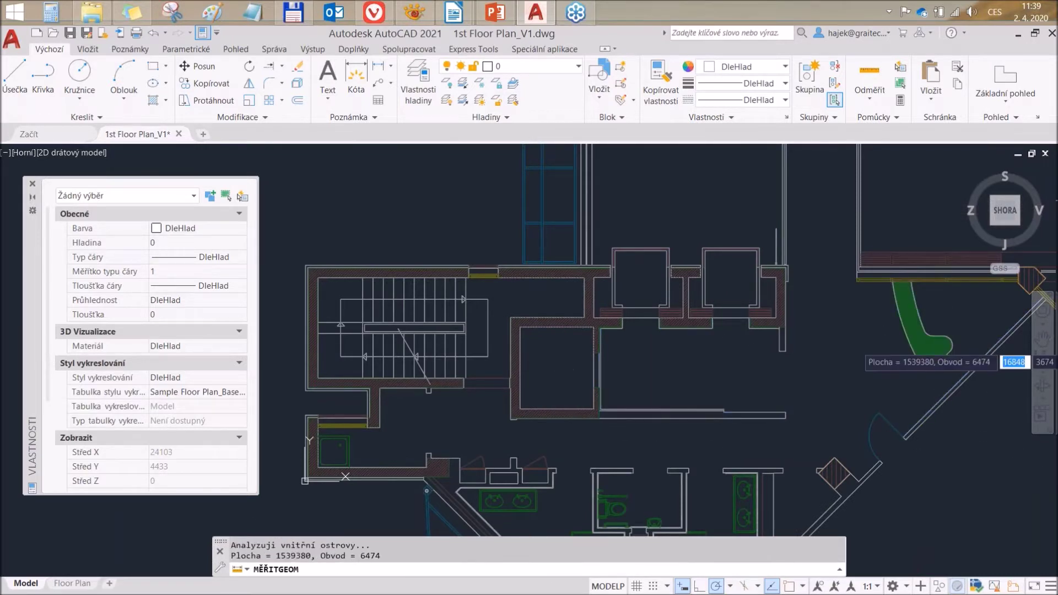
pyautogui.scroll(3, 711, 341)
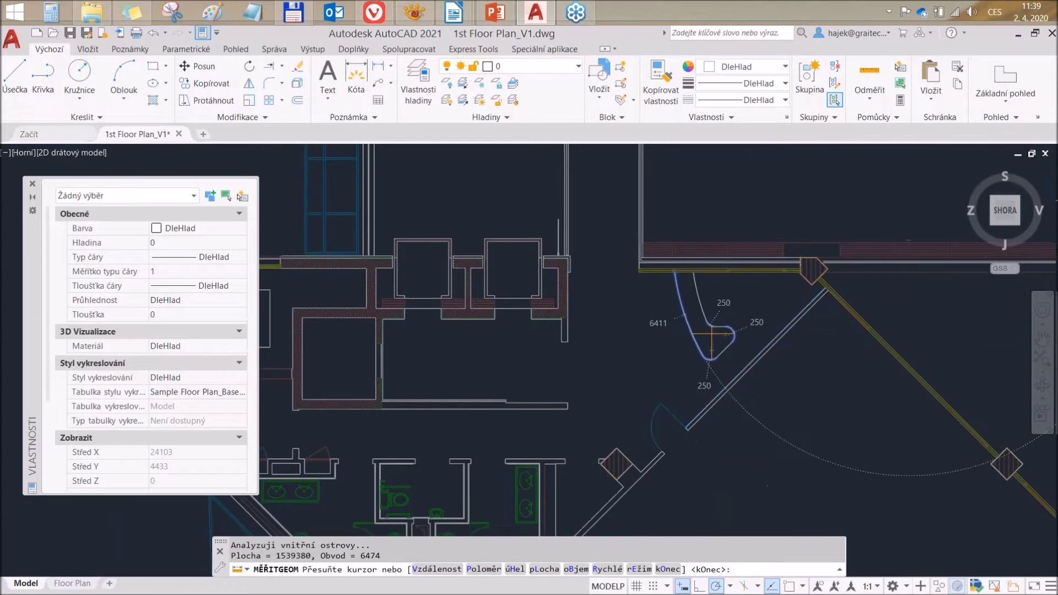
pyautogui.click(712, 341)
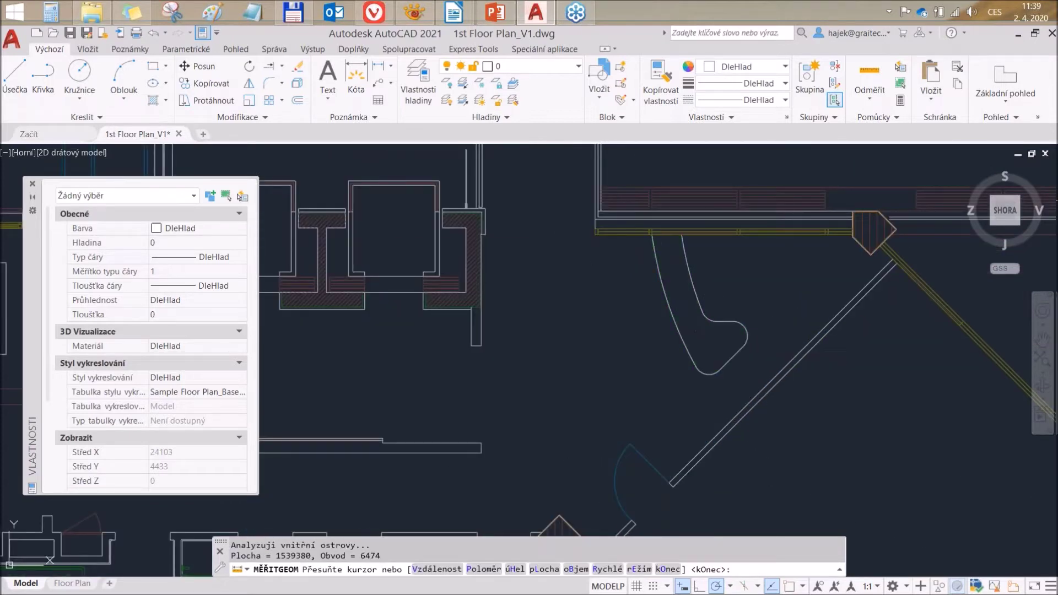
pyautogui.click(674, 291)
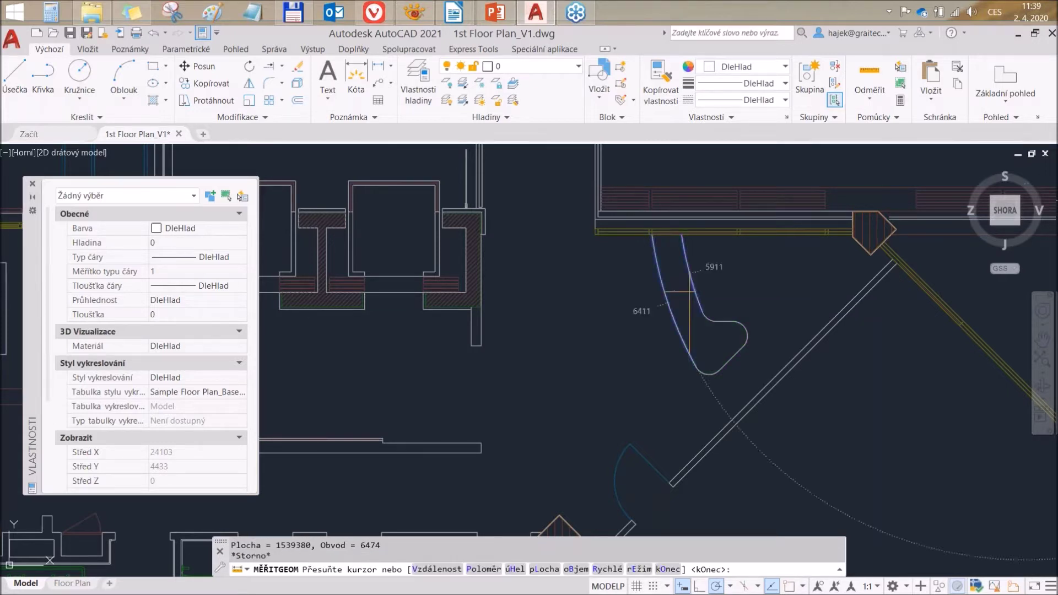
pyautogui.press('Escape')
pyautogui.scroll(-2, 642, 302)
pyautogui.scroll(-2, 610, 342)
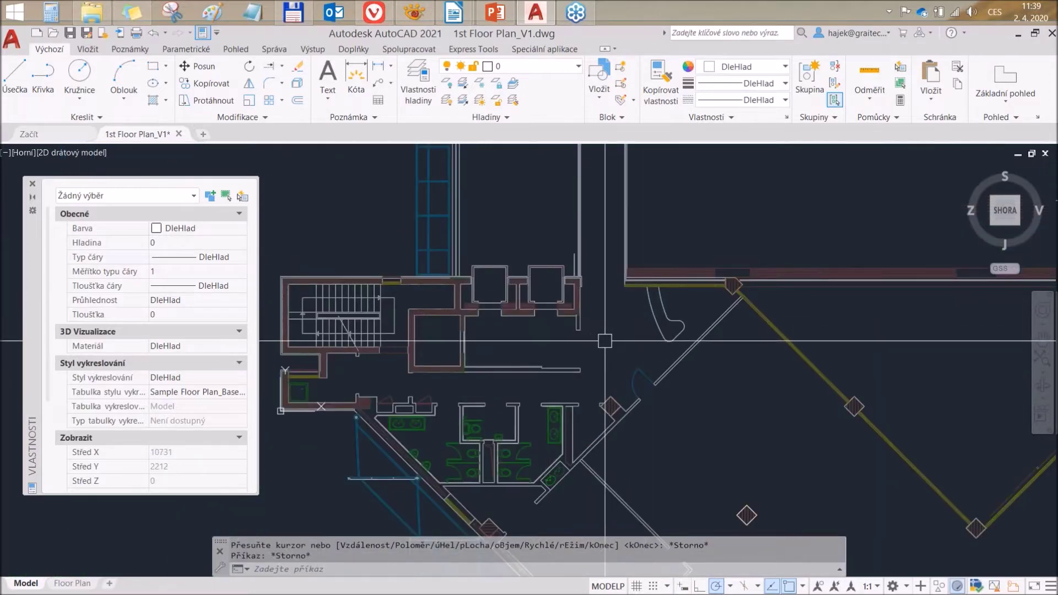
pyautogui.scroll(-2, 567, 307)
pyautogui.scroll(1, 568, 304)
# Step: Pan and zoom the plan onto the upper offices
pyautogui.moveTo(842, 322); pyautogui.dragTo(591, 396, button='middle')
pyautogui.scroll(-1, 402, 249)
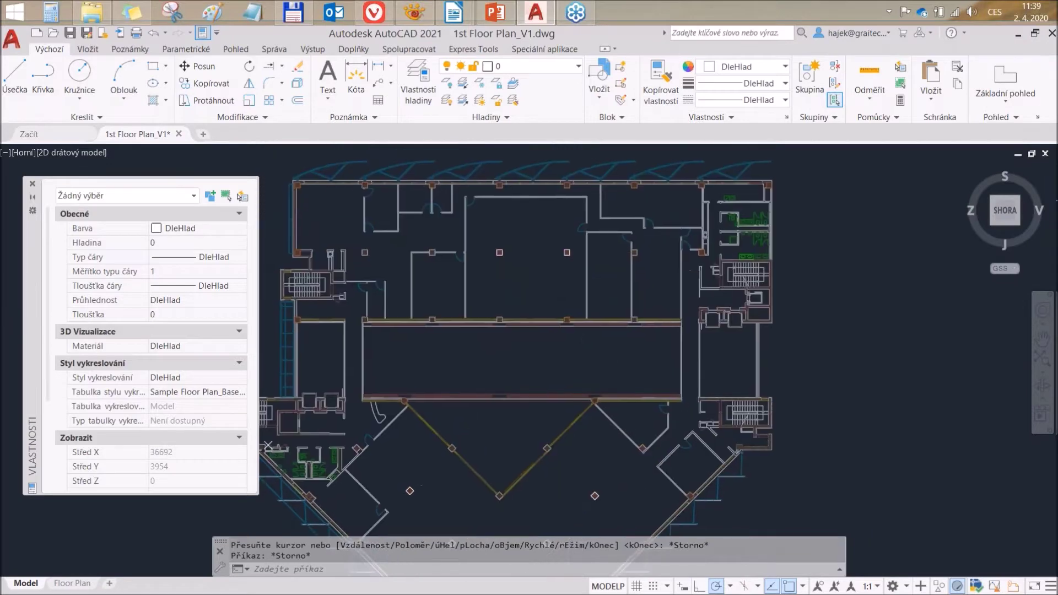
pyautogui.scroll(3, 401, 250)
pyautogui.scroll(-1, 402, 249)
pyautogui.scroll(-2, 419, 275)
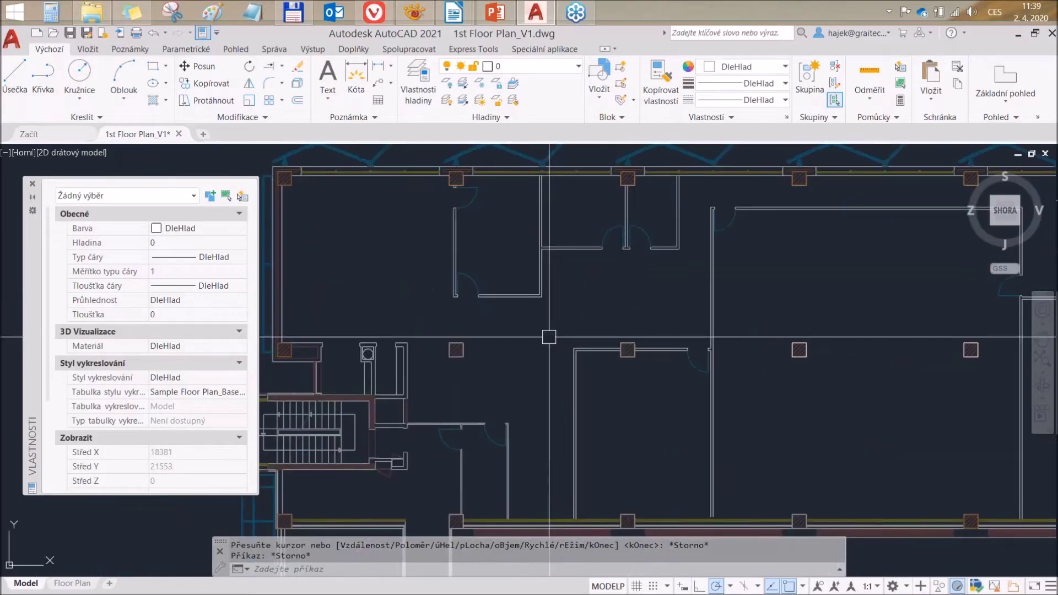
pyautogui.scroll(1, 485, 330)
pyautogui.scroll(3, 493, 346)
pyautogui.scroll(1, 499, 325)
pyautogui.scroll(1, 502, 315)
pyautogui.moveTo(502, 317); pyautogui.dragTo(492, 359, button='middle')
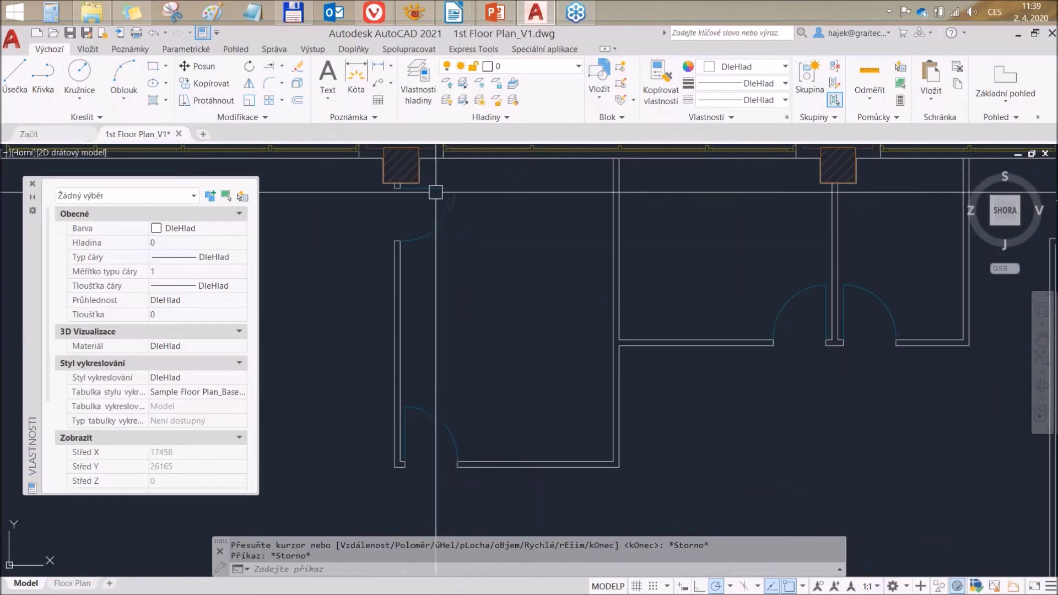
# Step: Quick-measure the left upper room: area 17546881, perimeter 20719
pyautogui.click(869, 98)
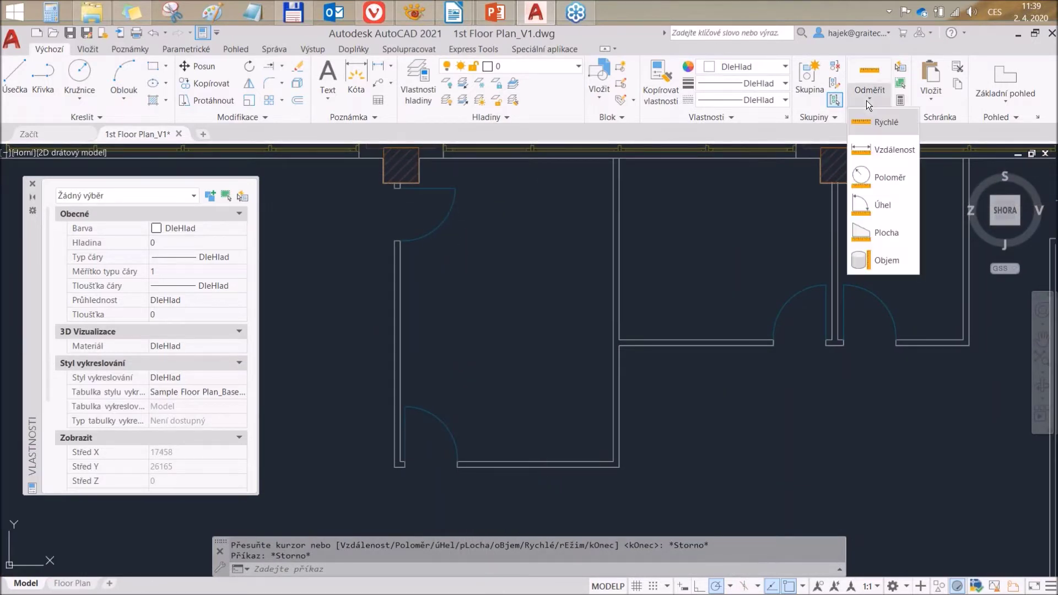
pyautogui.click(881, 125)
pyautogui.click(501, 309)
pyautogui.click(512, 301)
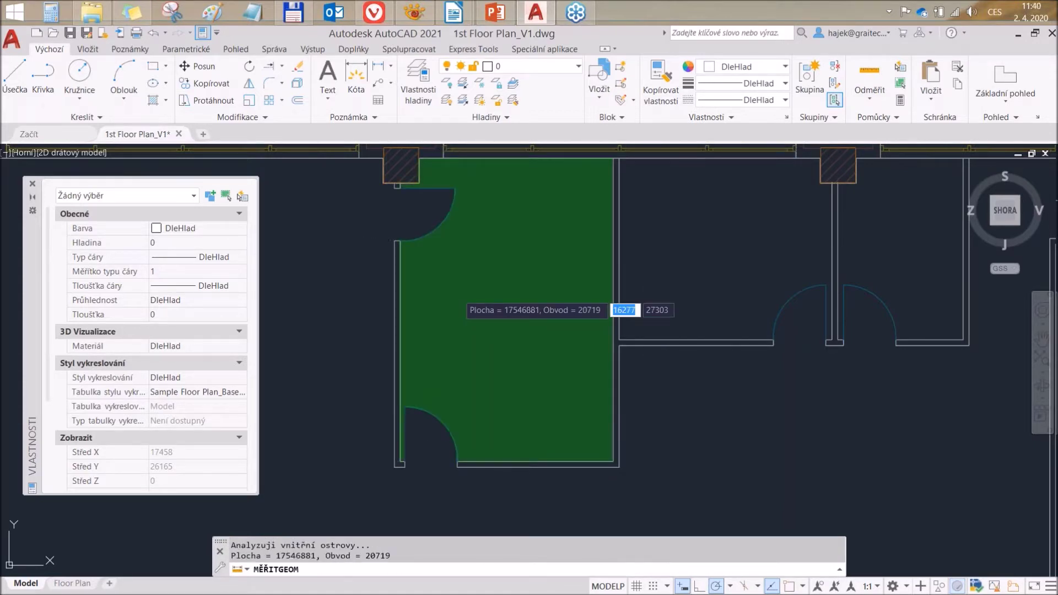
# Step: End measuring, zoom out, and reveal the simplified trim/extend bullet in PowerPoint
pyautogui.press('Escape')
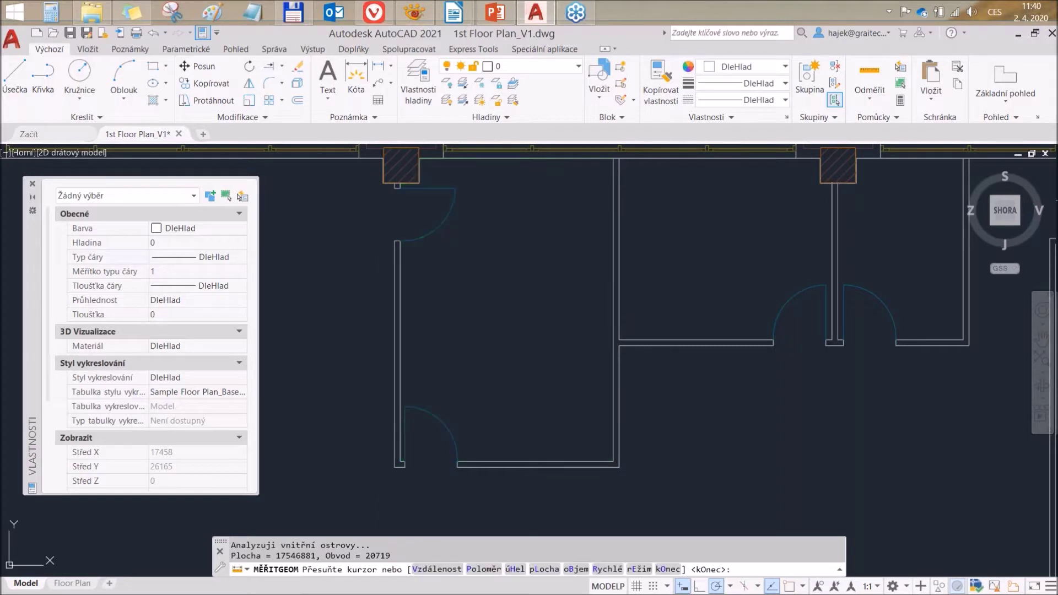
pyautogui.press('Escape')
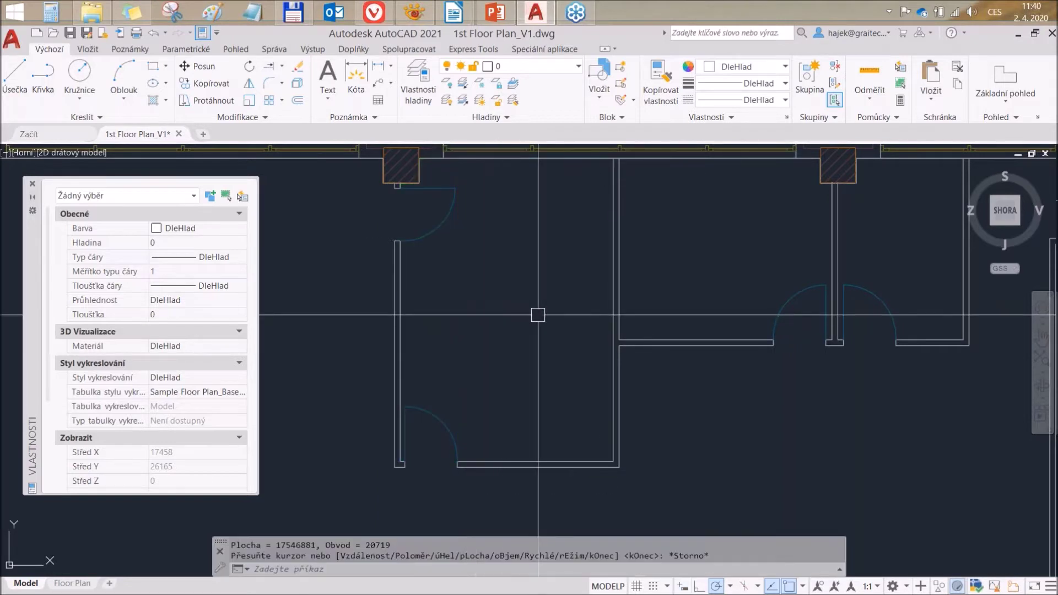
pyautogui.scroll(-4, 587, 281)
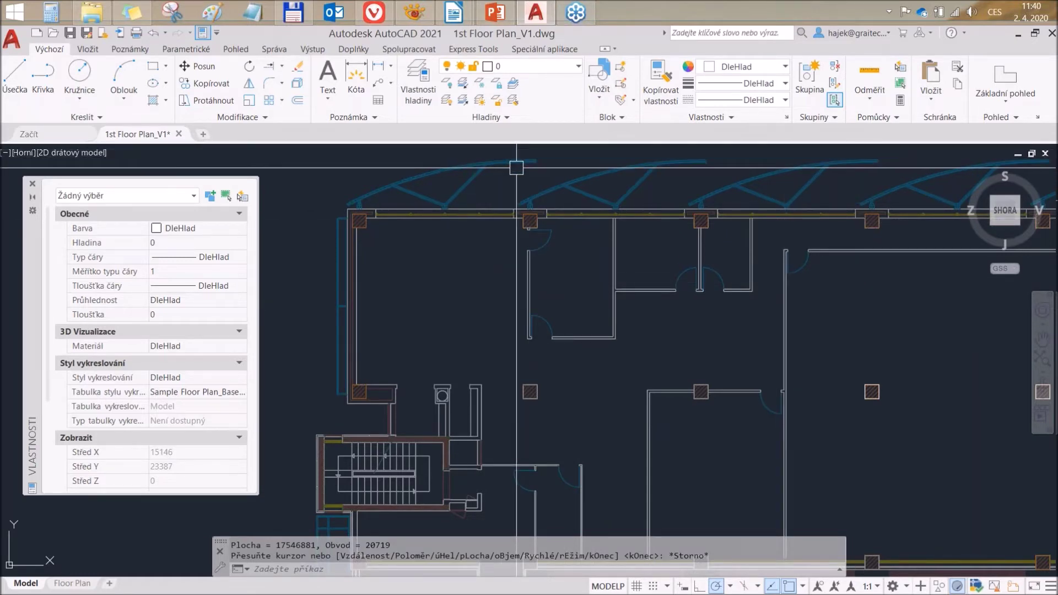
pyautogui.hotkey('alt', 'Tab')
pyautogui.press('space')
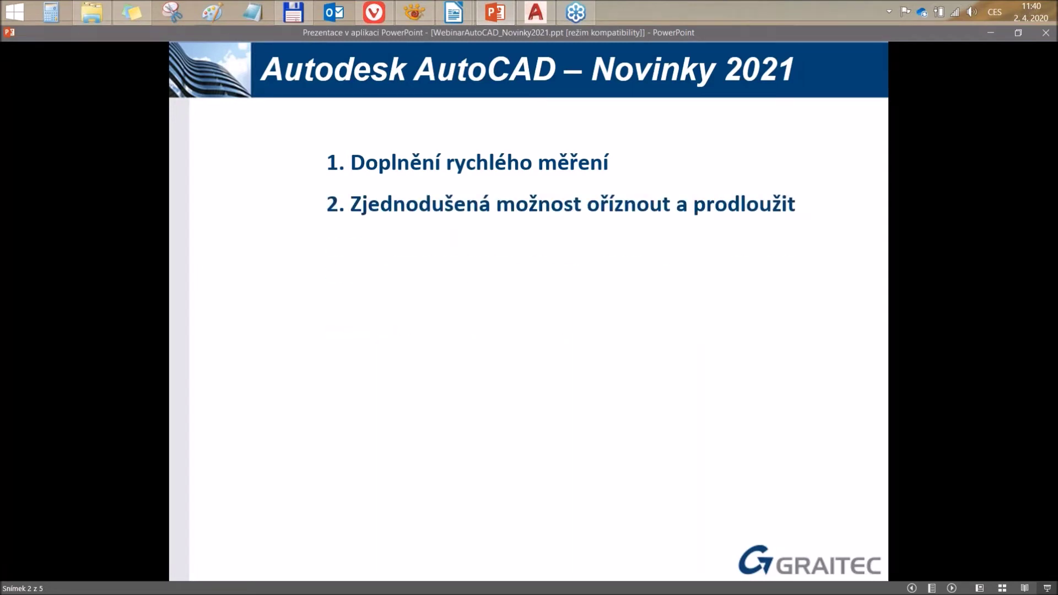
pyautogui.hotkey('alt', 'Tab')
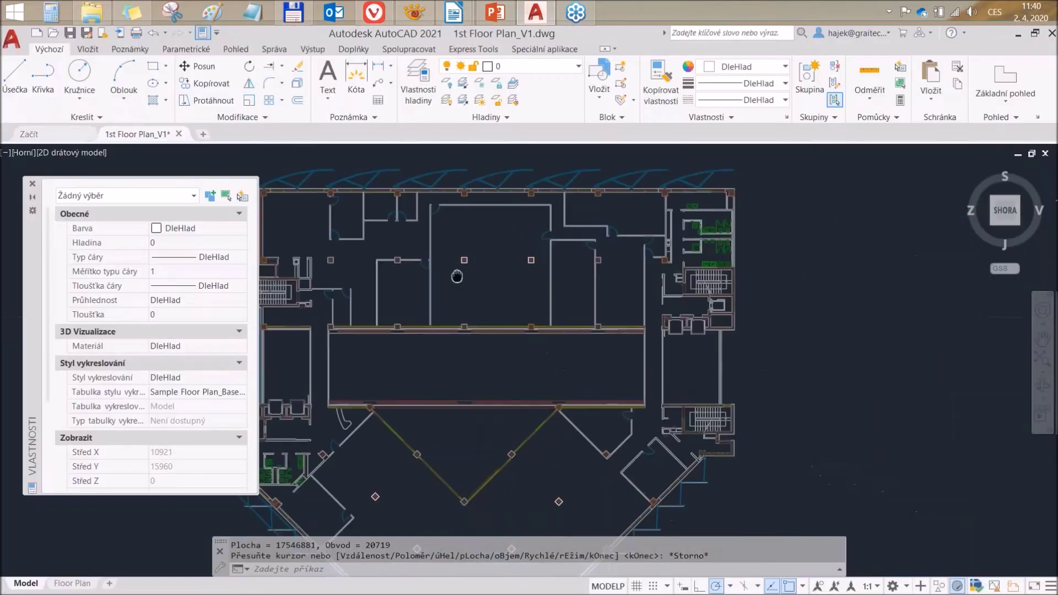
# Step: Pan and zoom onto the shower room's wall ends beside the washroom
pyautogui.moveTo(633, 266); pyautogui.dragTo(607, 348, button='middle')
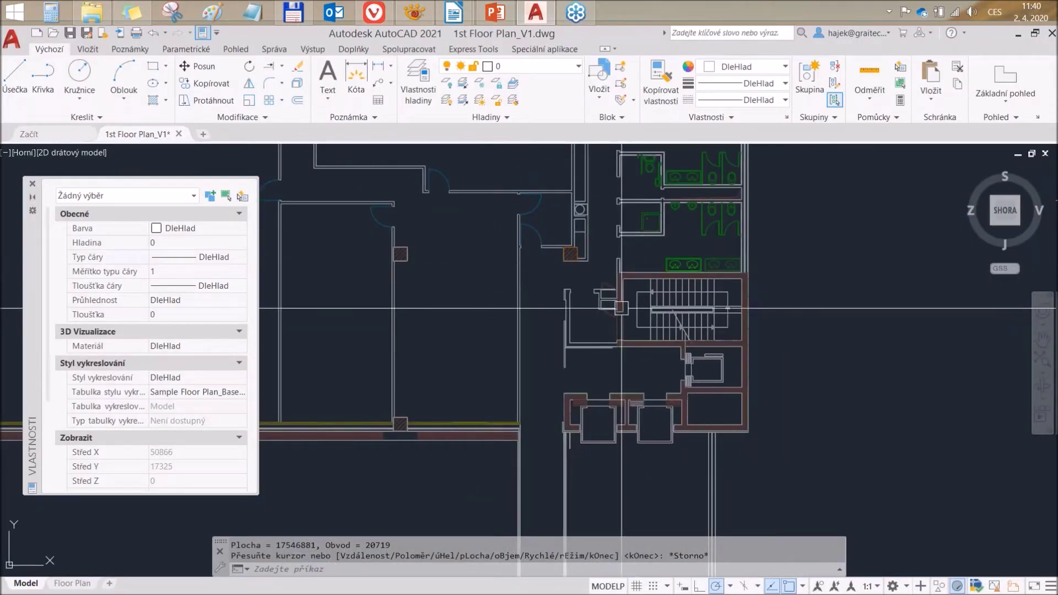
pyautogui.scroll(5, 601, 308)
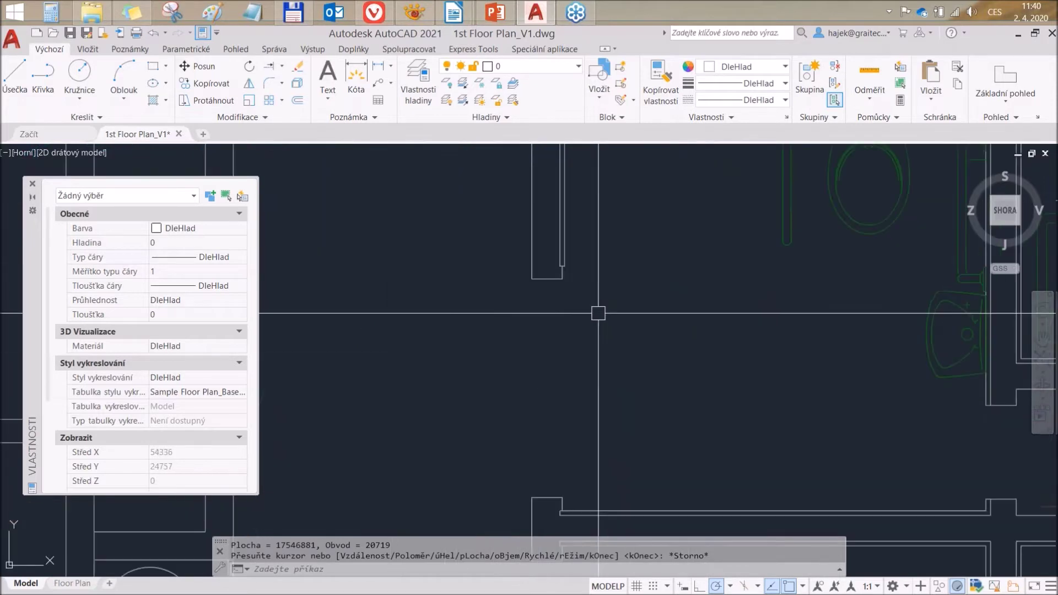
pyautogui.moveTo(615, 310)
pyautogui.mouseDown(button='middle')
pyautogui.moveTo(556, 317)
pyautogui.moveTo(552, 308)
pyautogui.mouseUp(button='middle')
pyautogui.scroll(3, 556, 318)
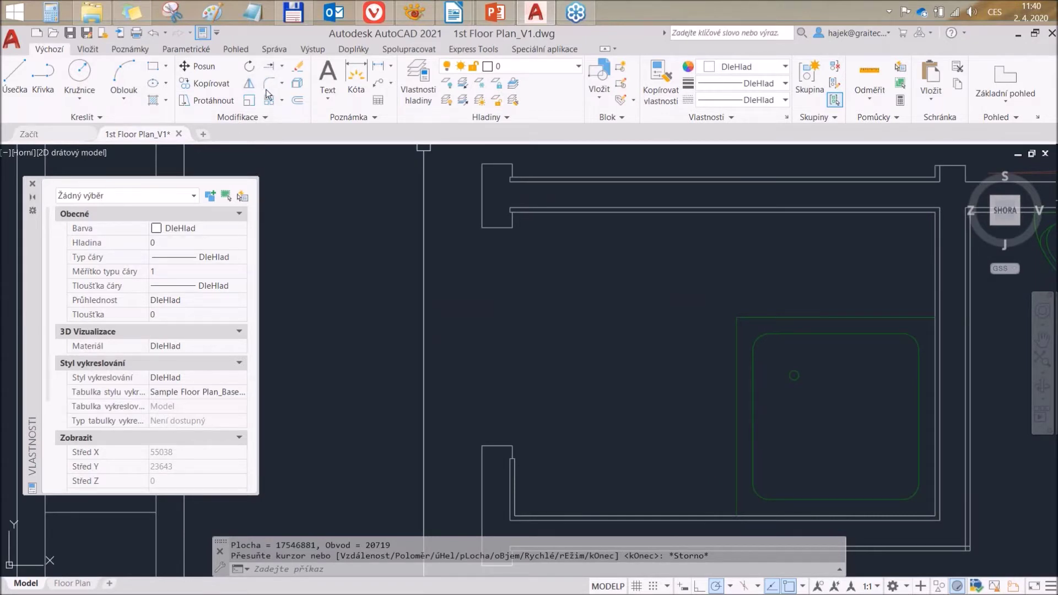
pyautogui.rightClick(625, 5)
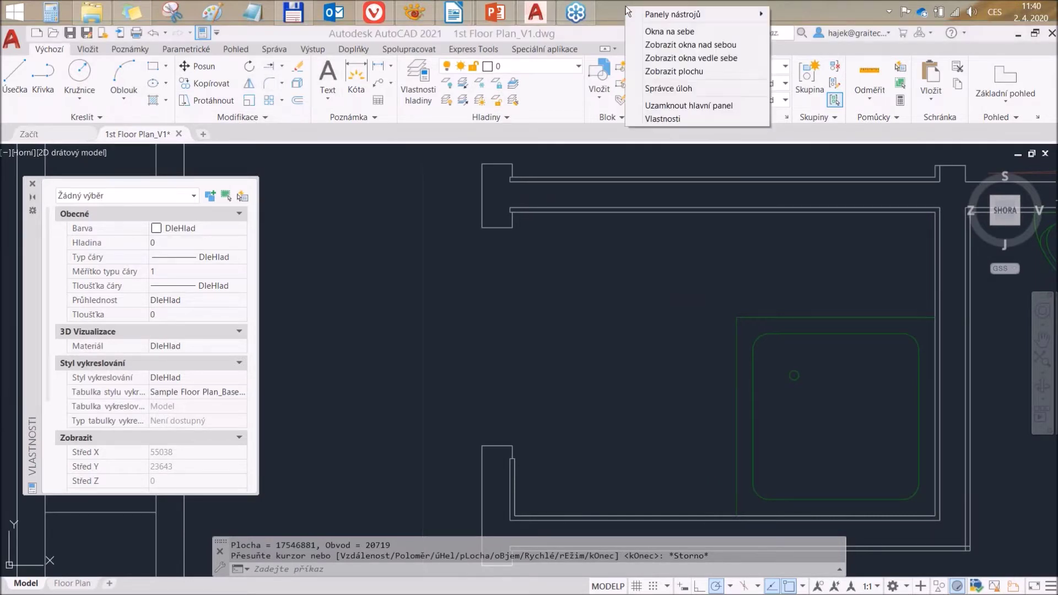
pyautogui.click(667, 71)
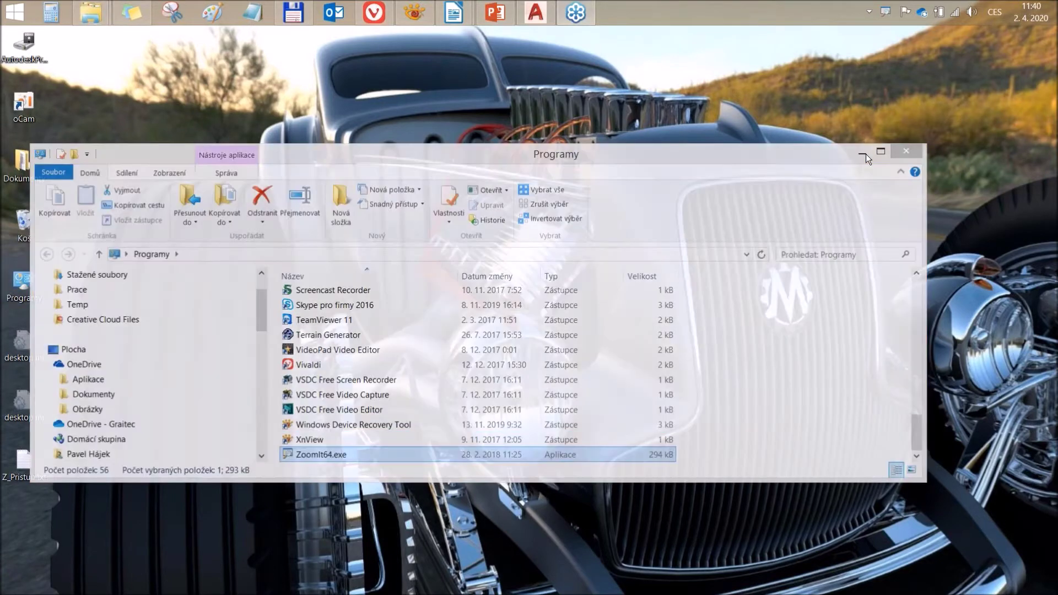
pyautogui.click(862, 154)
pyautogui.click(536, 12)
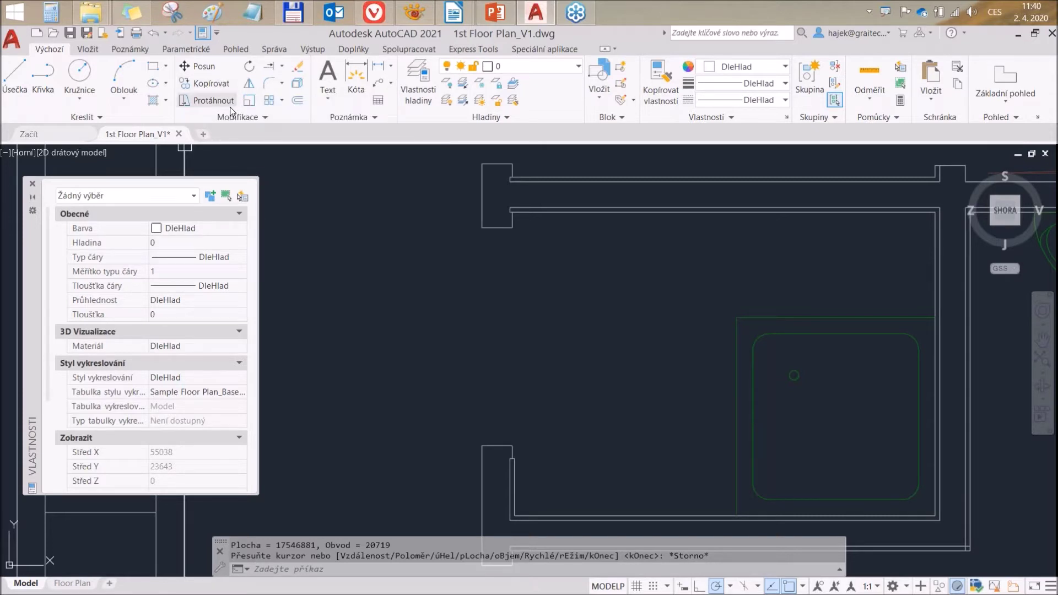
# Step: Start Oříznout (Trim) from the Modify panel's Trim/Extend dropdown
pyautogui.click(282, 68)
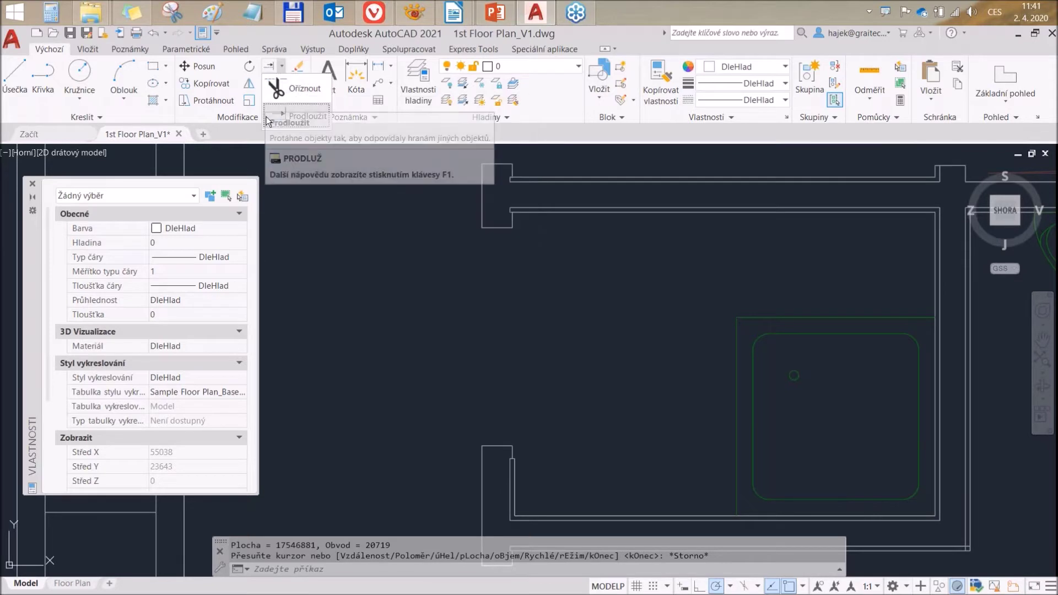
pyautogui.click(289, 90)
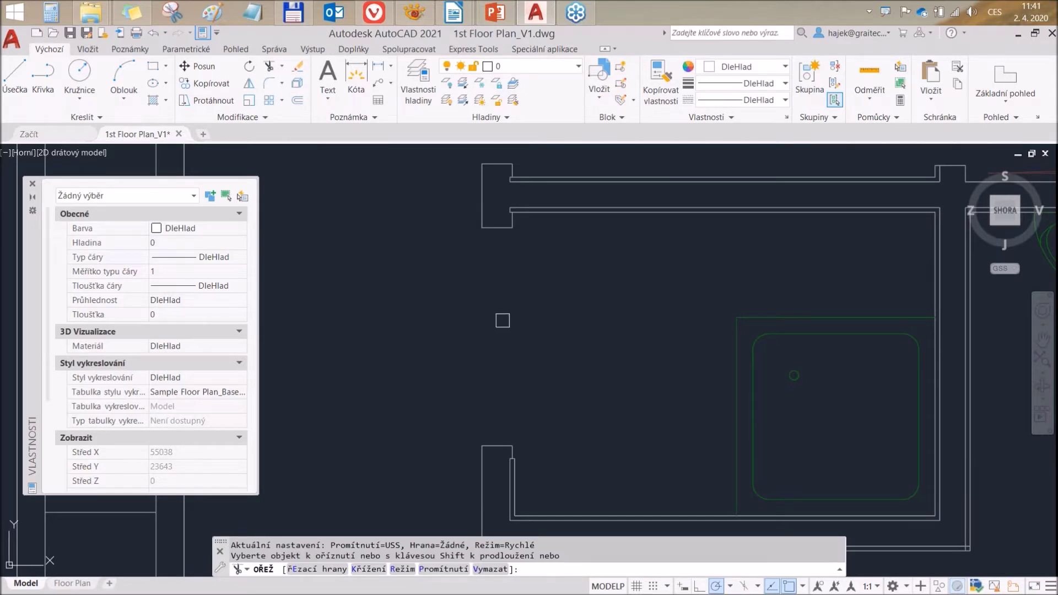
# Step: Fence across the wall ends; AutoCAD refuses, as the walls belong to an external reference
pyautogui.scroll(-2, 498, 292)
pyautogui.scroll(-2, 498, 292)
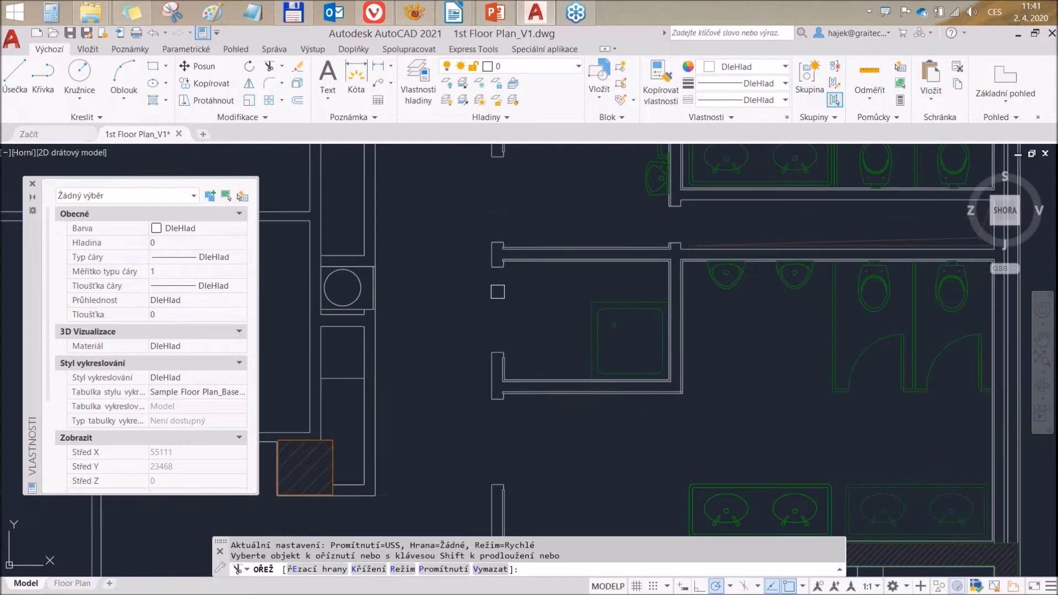
pyautogui.scroll(2, 497, 292)
pyautogui.moveTo(494, 267); pyautogui.dragTo(495, 182)
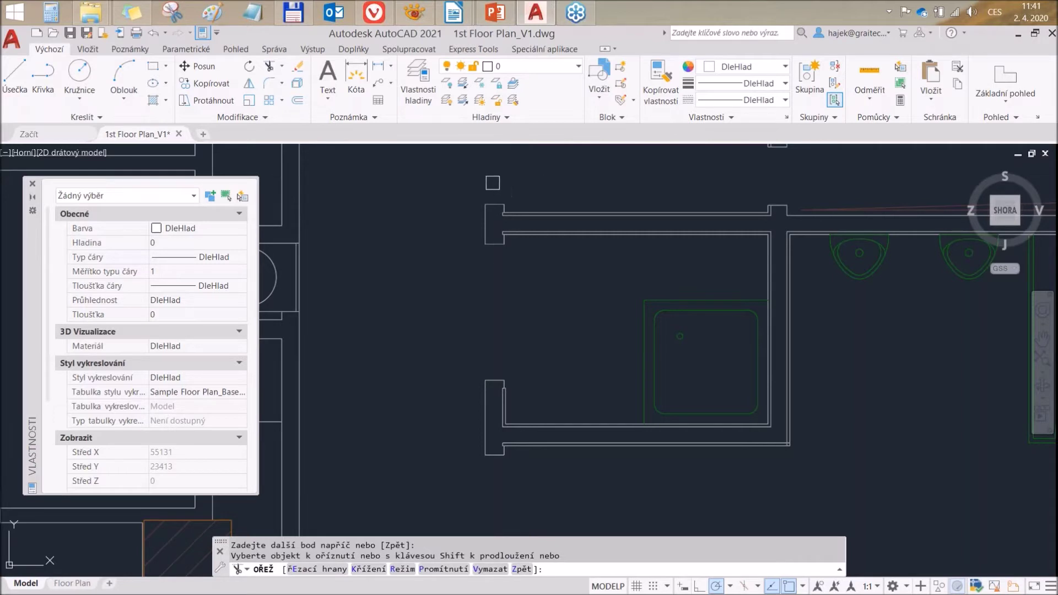
pyautogui.click(504, 220)
pyautogui.click(499, 334)
pyautogui.press('Return')
pyautogui.press('Escape')
pyautogui.click(518, 366)
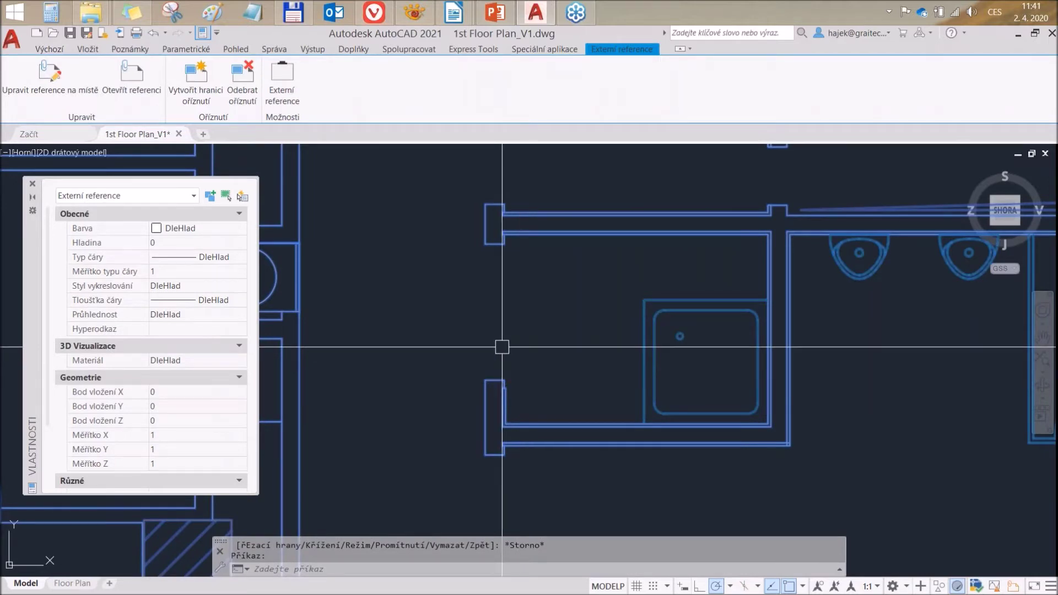
# Step: Unload 1st Floor Plan_V2 in the External References palette, leaving only V1 geometry
pyautogui.press('Escape')
pyautogui.scroll(-5, 523, 308)
pyautogui.scroll(-3, 529, 298)
pyautogui.scroll(-2, 540, 287)
pyautogui.scroll(-2, 547, 280)
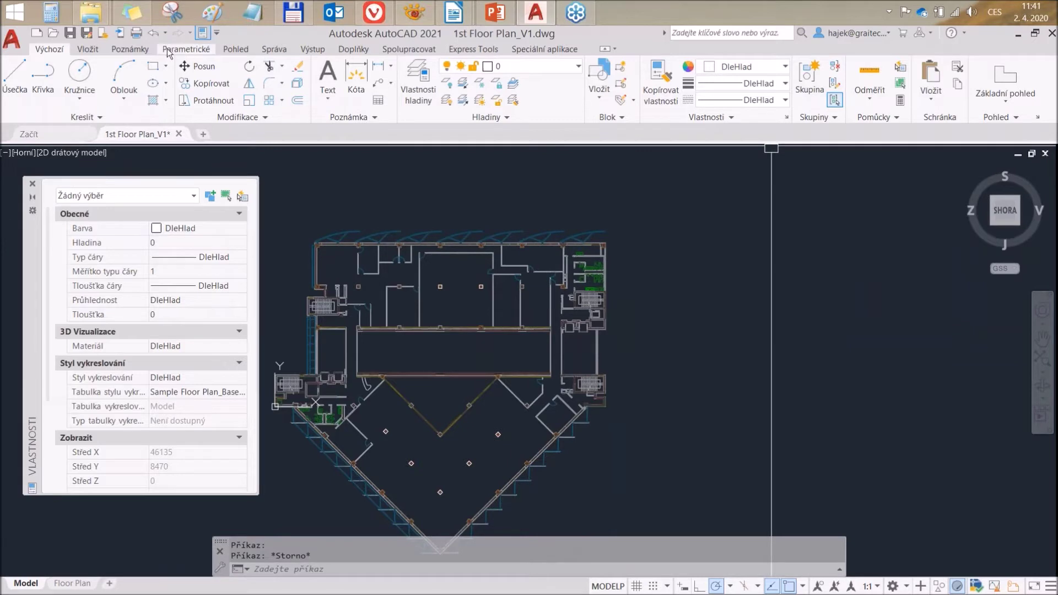
pyautogui.click(236, 49)
pyautogui.click(628, 101)
pyautogui.click(99, 251)
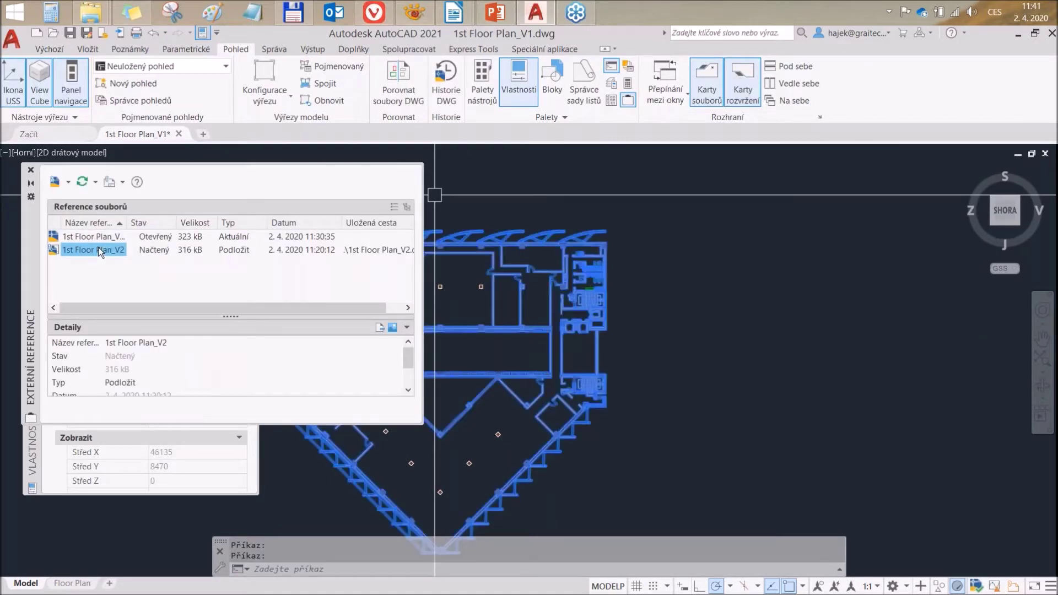
pyautogui.rightClick(100, 251)
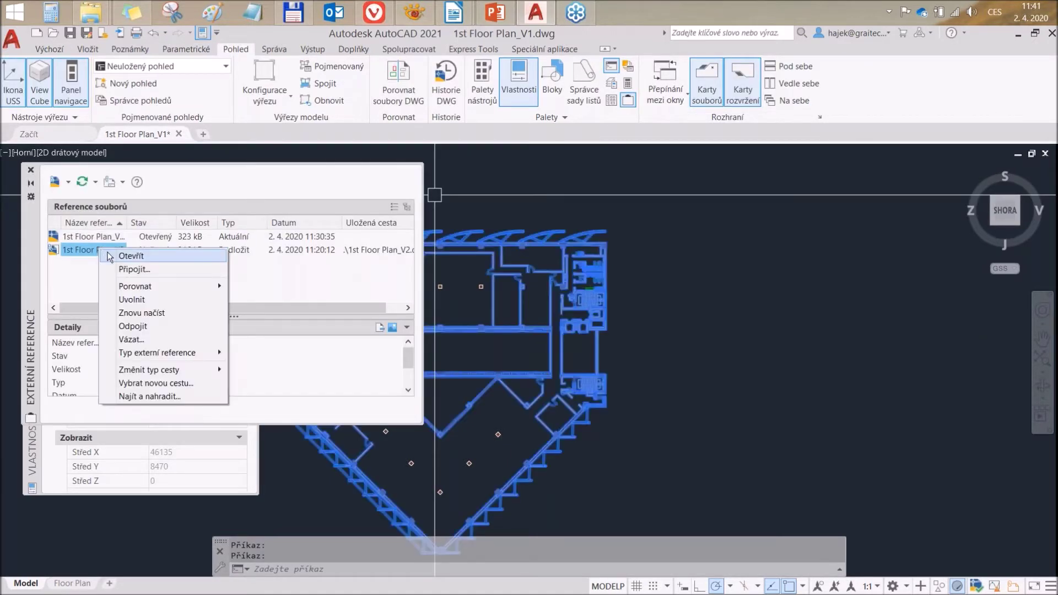
pyautogui.click(134, 299)
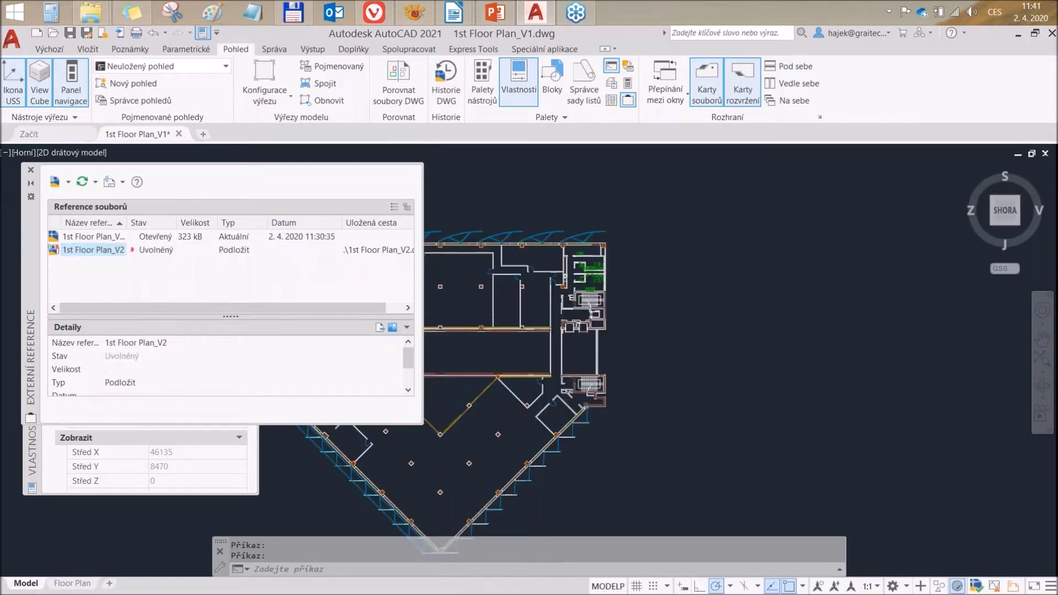
pyautogui.press('Escape')
pyautogui.scroll(3, 574, 221)
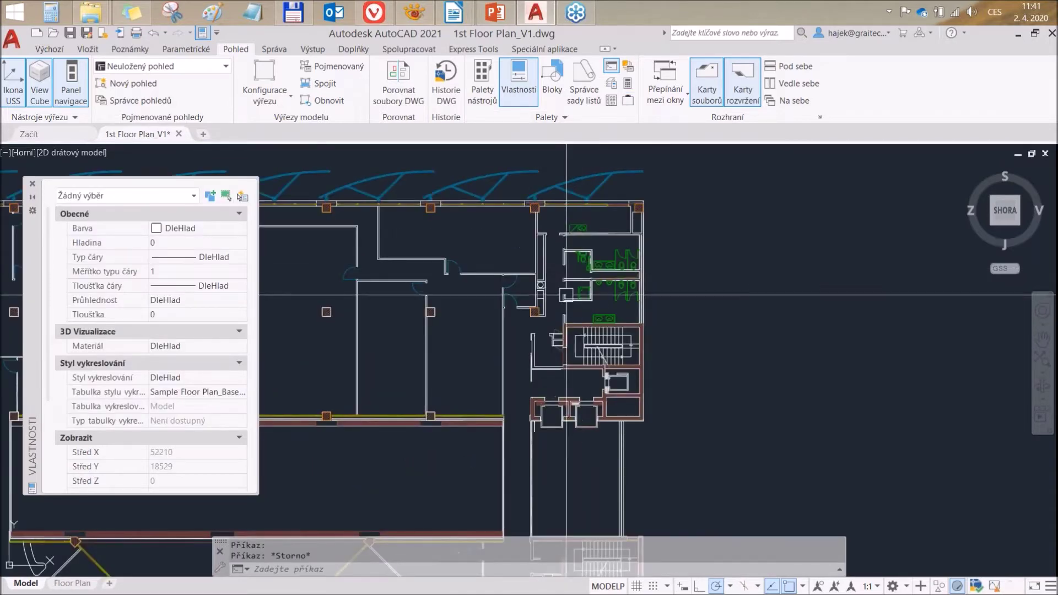
# Step: Zoom and pan to bring the shower room and the toilets above it into close view
pyautogui.scroll(3, 574, 221)
pyautogui.scroll(2, 574, 221)
pyautogui.scroll(2, 573, 221)
pyautogui.scroll(2, 574, 221)
pyautogui.scroll(2, 573, 221)
pyautogui.moveTo(534, 488); pyautogui.dragTo(506, 363, button='middle')
pyautogui.moveTo(501, 198); pyautogui.dragTo(507, 203, button='middle')
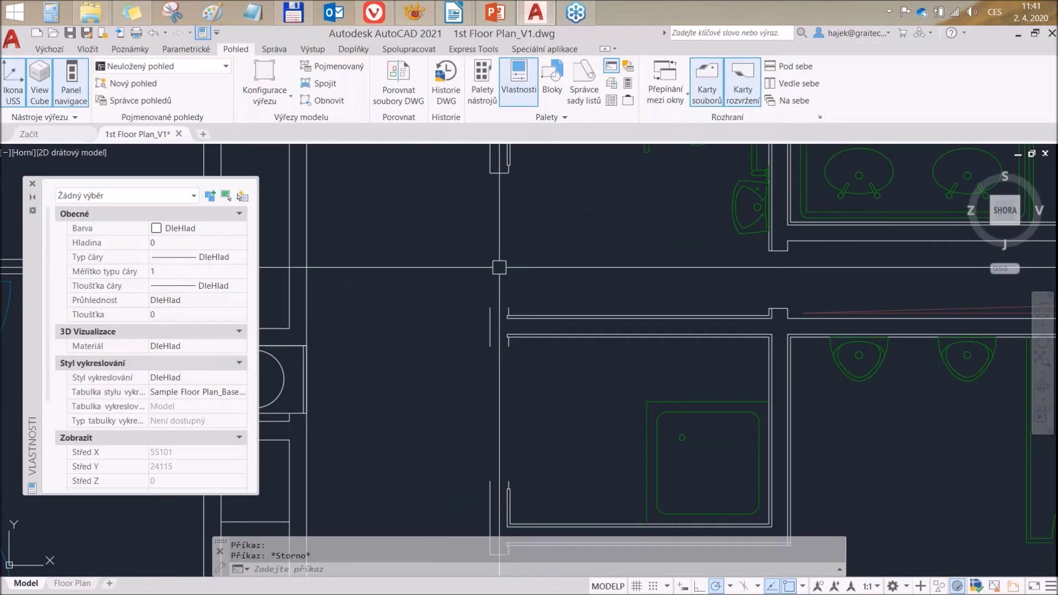
pyautogui.moveTo(506, 449); pyautogui.dragTo(485, 385, button='middle')
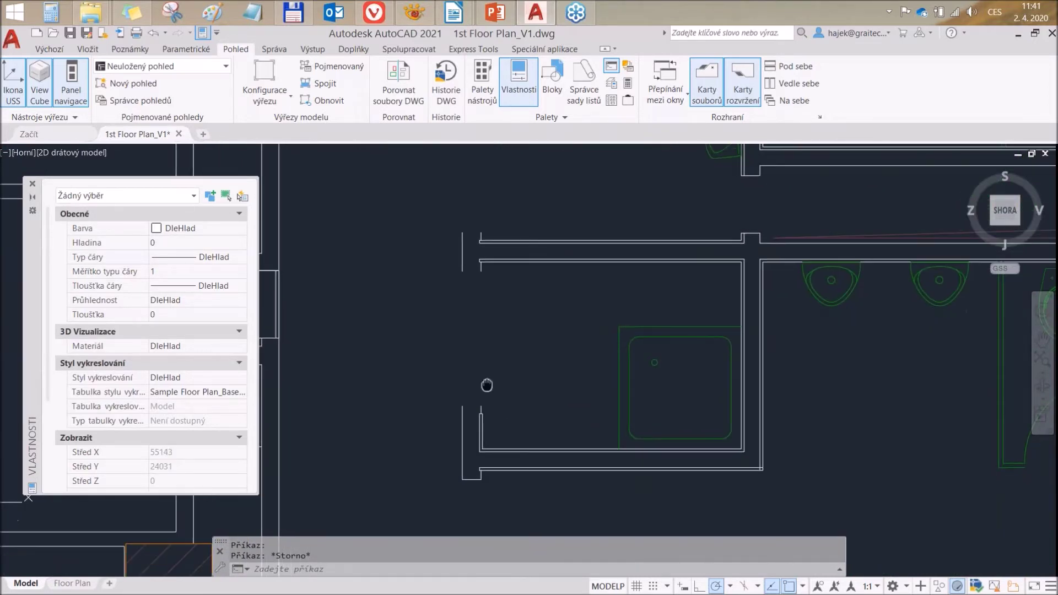
# Step: Cap the upper wall end beside the shower room with a short line
pyautogui.click(87, 49)
pyautogui.click(49, 49)
pyautogui.click(15, 75)
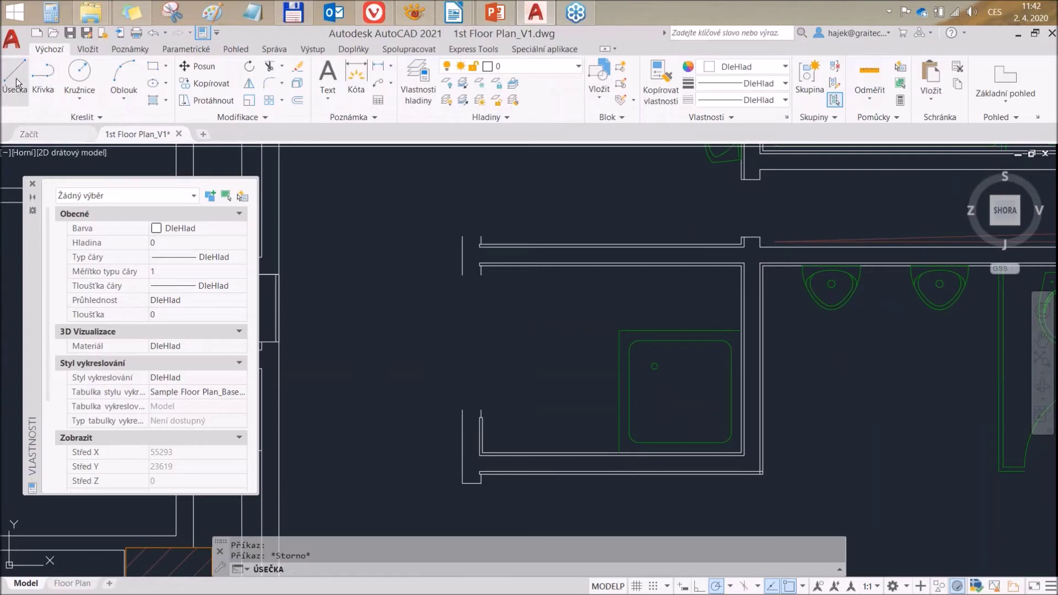
pyautogui.click(481, 273)
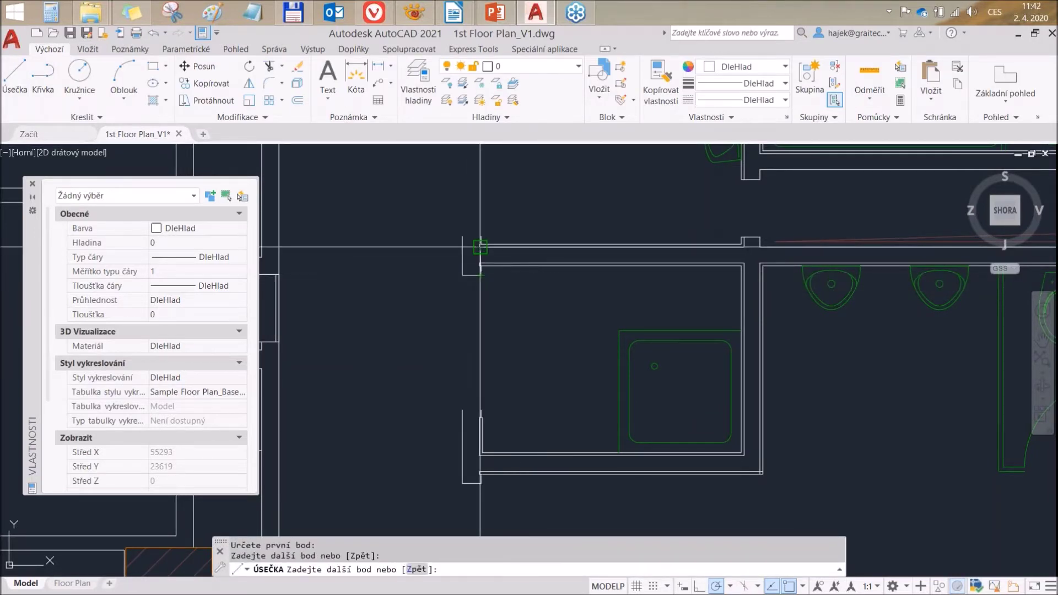
pyautogui.press('Escape')
pyautogui.click(23, 74)
pyautogui.click(462, 236)
pyautogui.click(481, 236)
pyautogui.press('Escape')
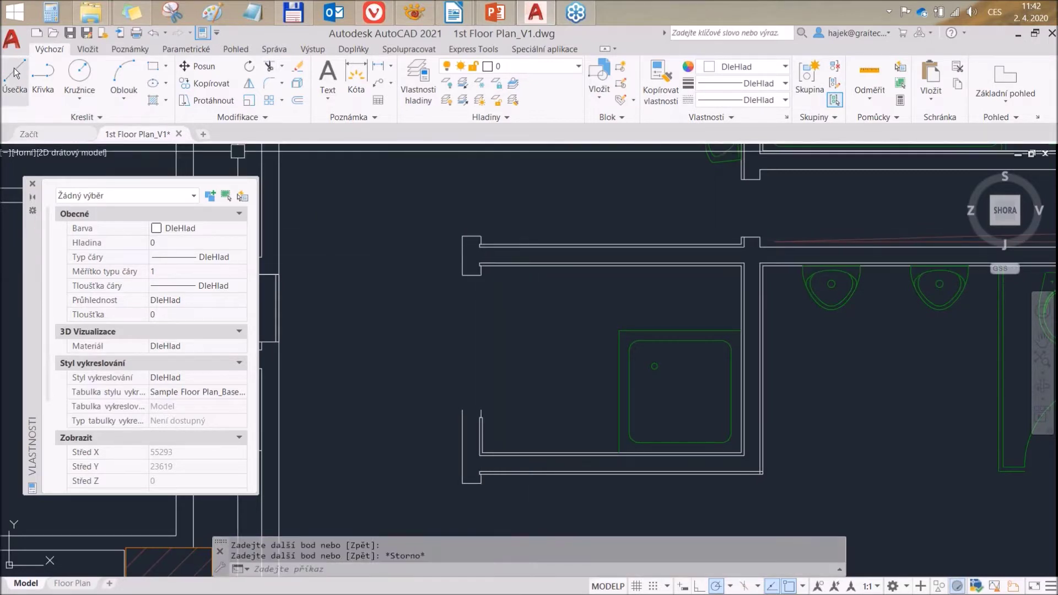
# Step: Cap the lower wall end beside the shower room with a short line
pyautogui.click(15, 74)
pyautogui.click(462, 410)
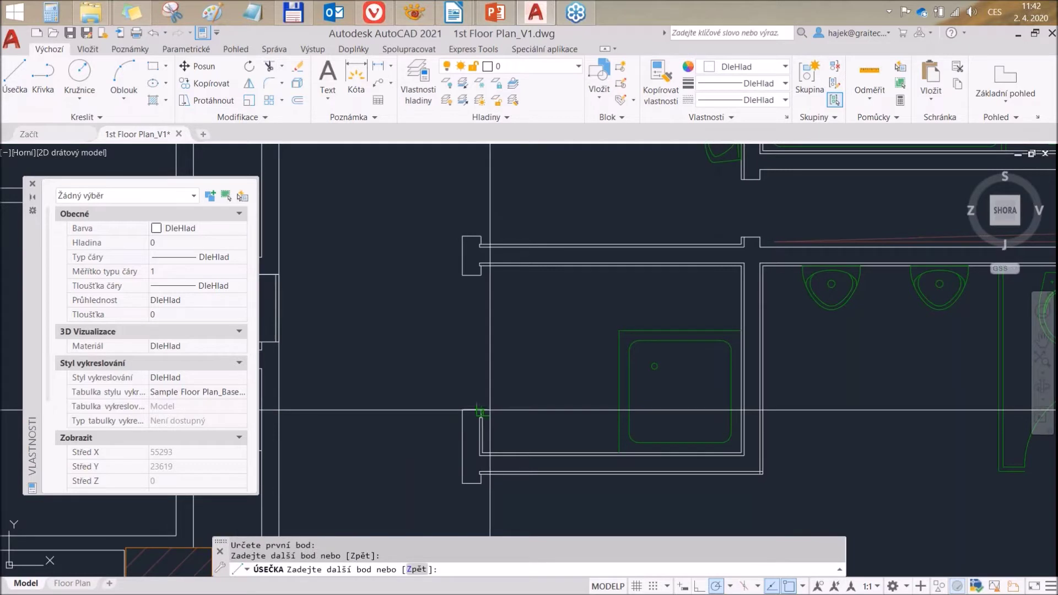
pyautogui.press('Escape')
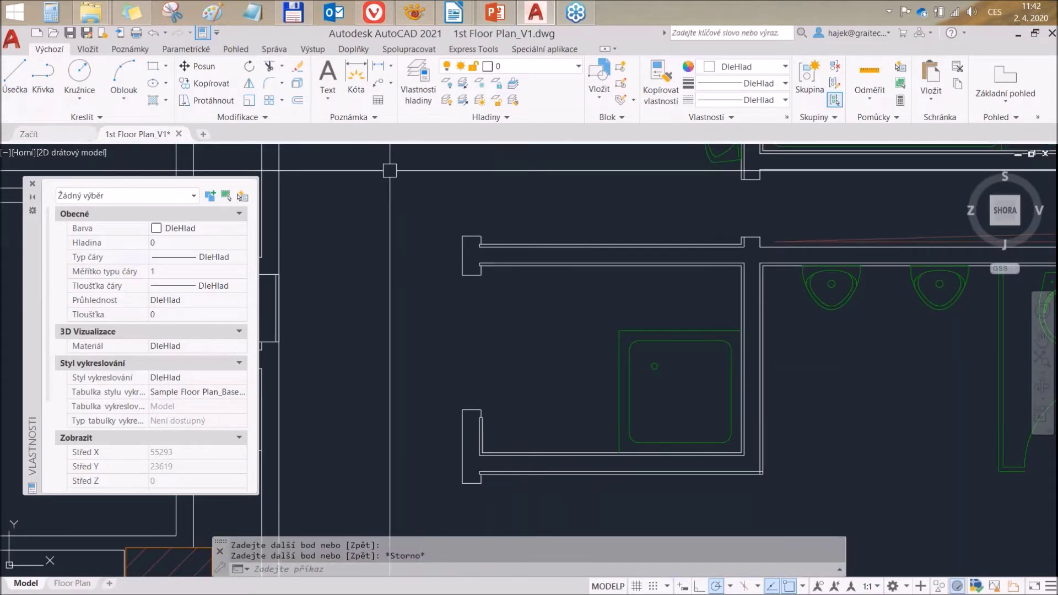
pyautogui.click(269, 67)
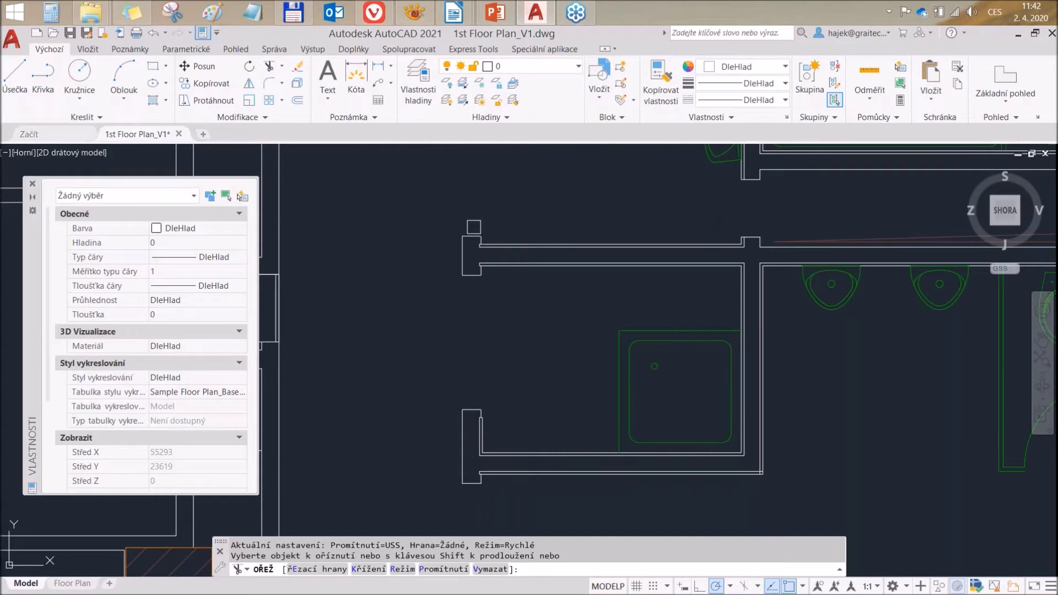
# Step: Trim the top closing segment of the wall end, then undo that trim
pyautogui.scroll(2, 472, 235)
pyautogui.click(469, 241)
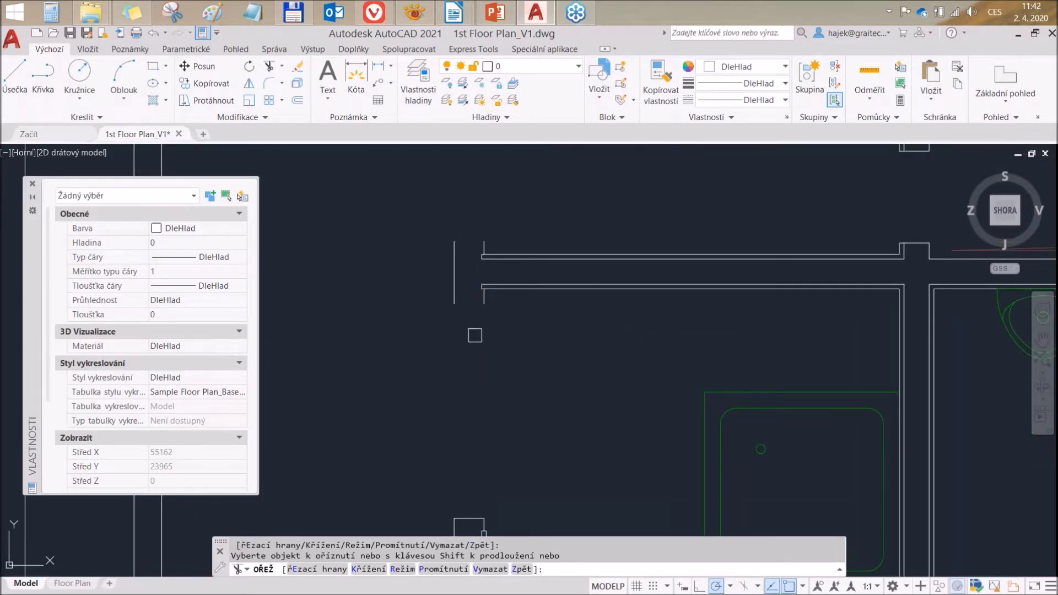
pyautogui.scroll(-2, 475, 335)
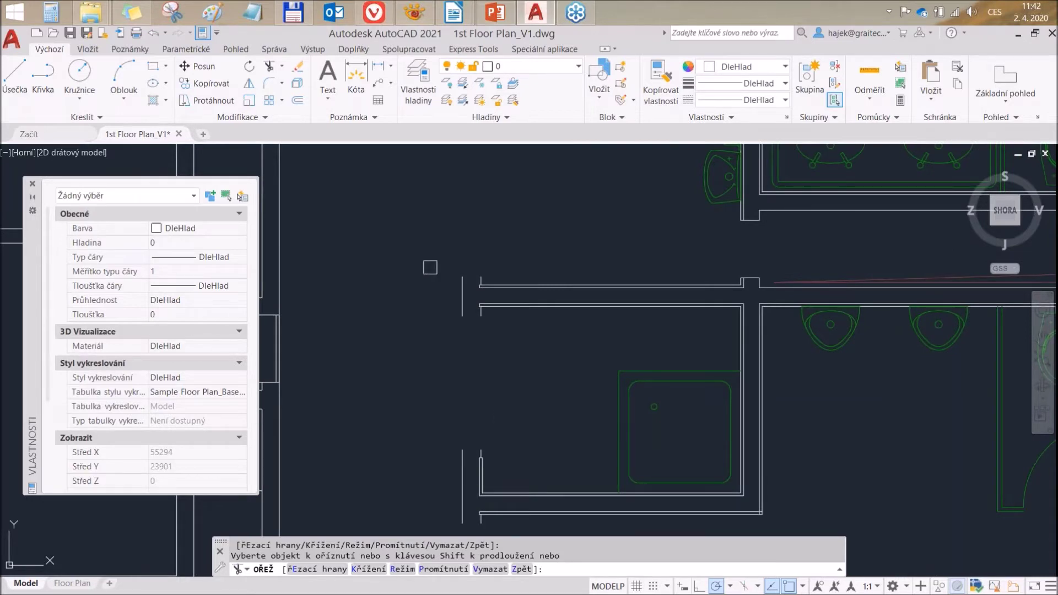
pyautogui.click(151, 33)
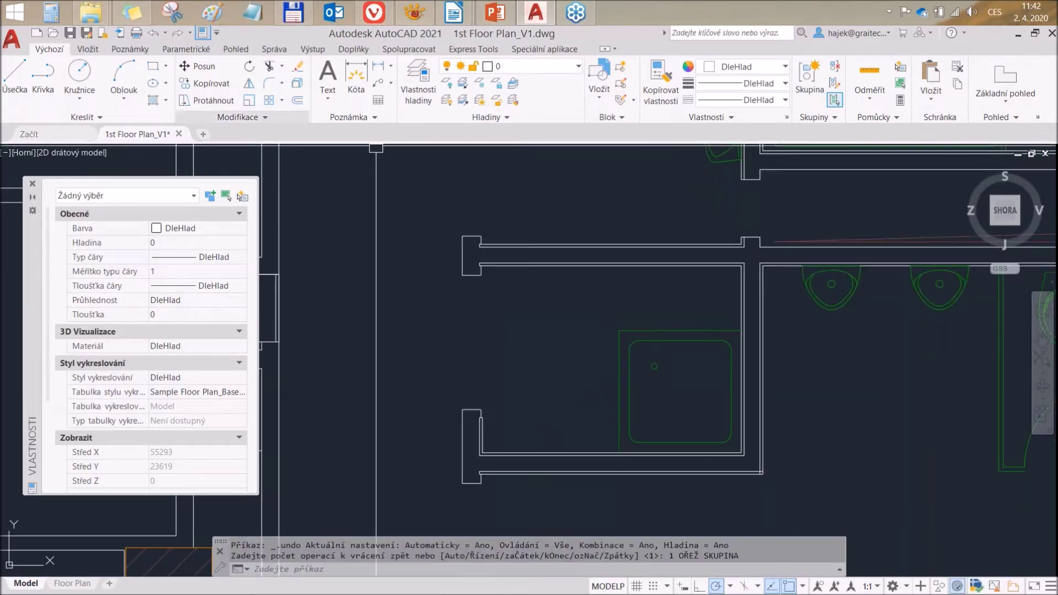
# Step: Fence-trim the wall ends, undo to restore them, and bring up the Novinky AutoCAD 2021 PDF
pyautogui.click(270, 66)
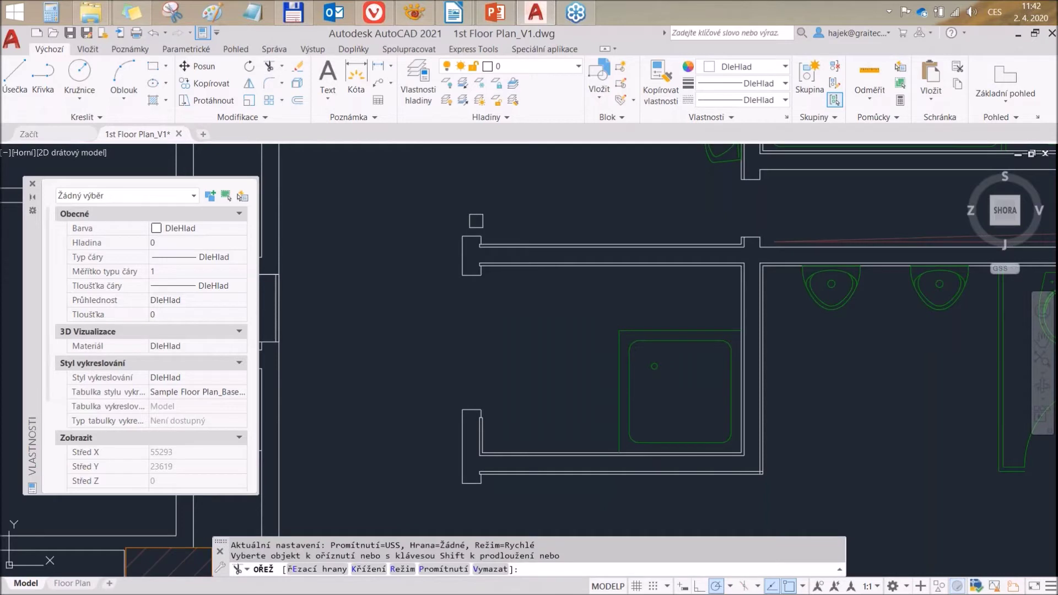
pyautogui.moveTo(469, 219); pyautogui.dragTo(475, 506)
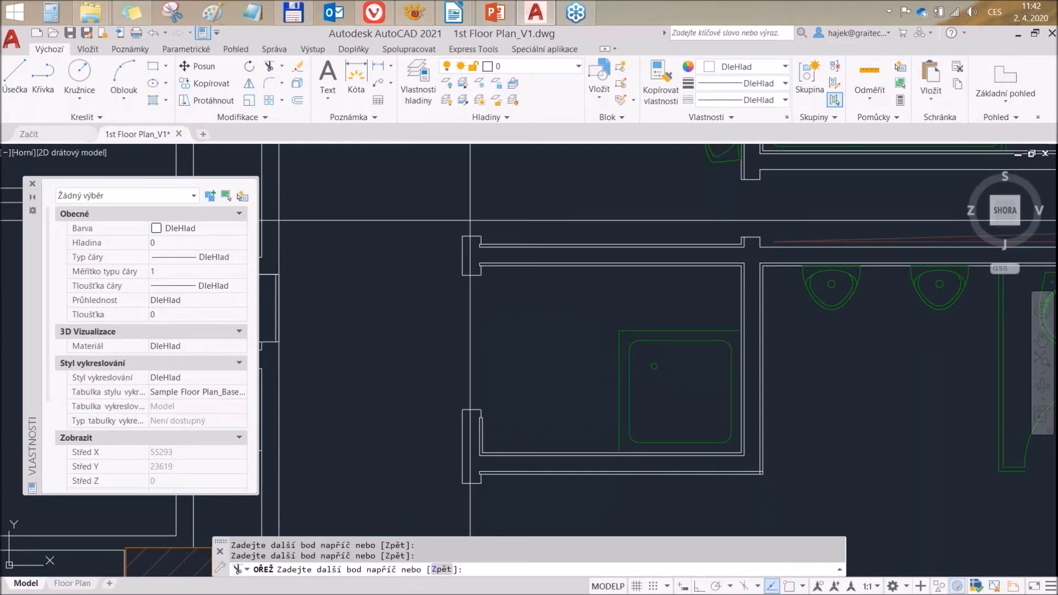
pyautogui.press('Return')
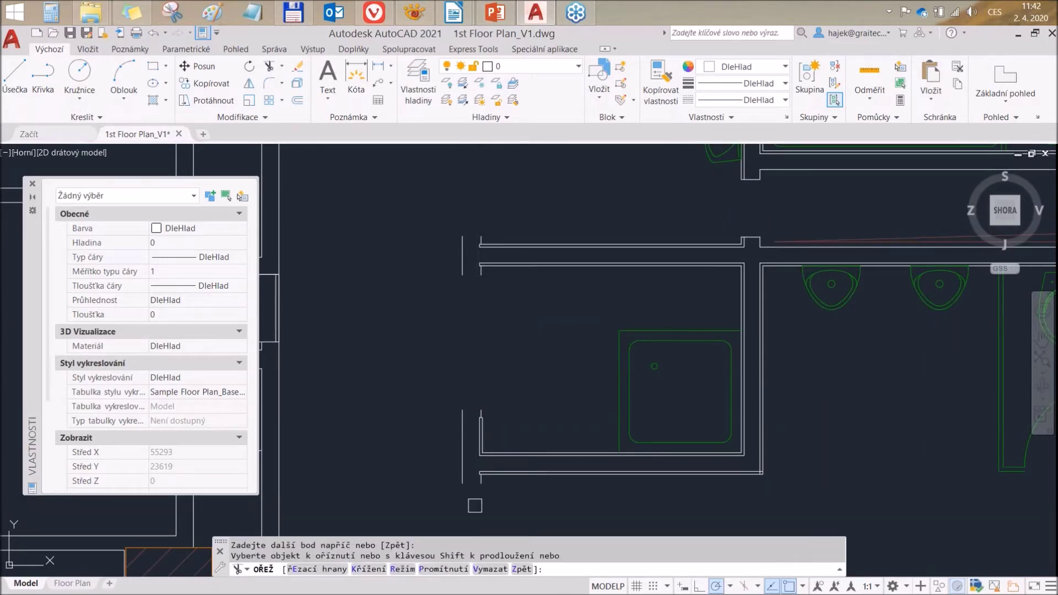
pyautogui.moveTo(536, 406); pyautogui.dragTo(523, 391, button='middle')
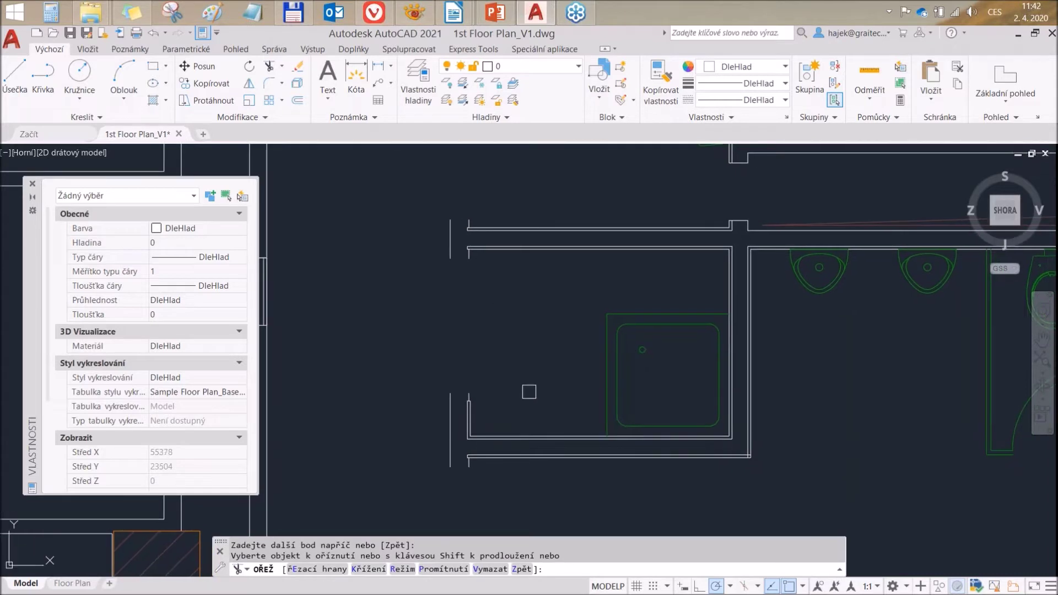
pyautogui.press('Escape')
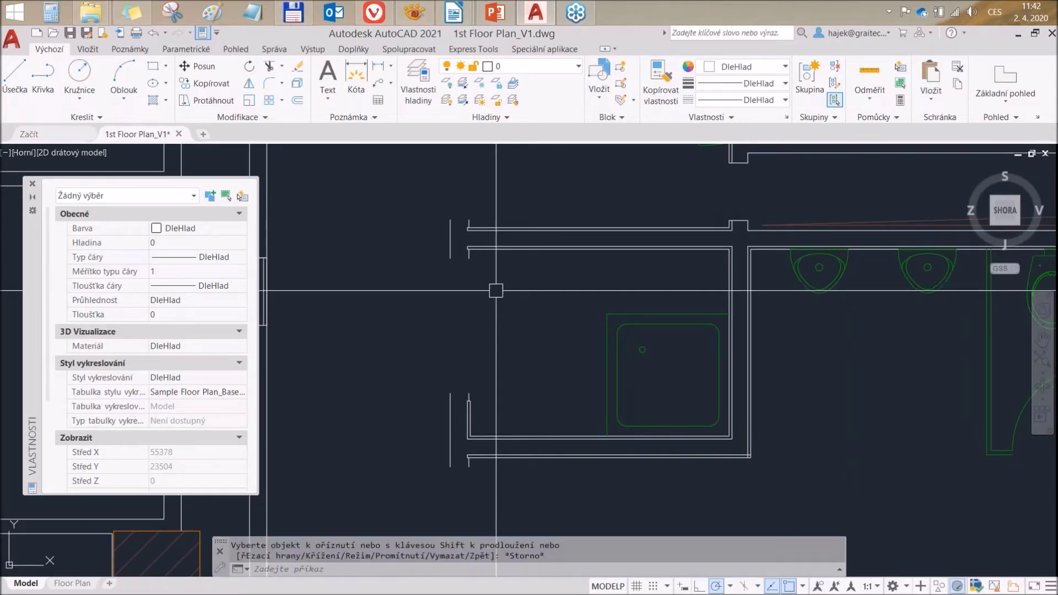
pyautogui.moveTo(509, 323); pyautogui.dragTo(480, 320, button='middle')
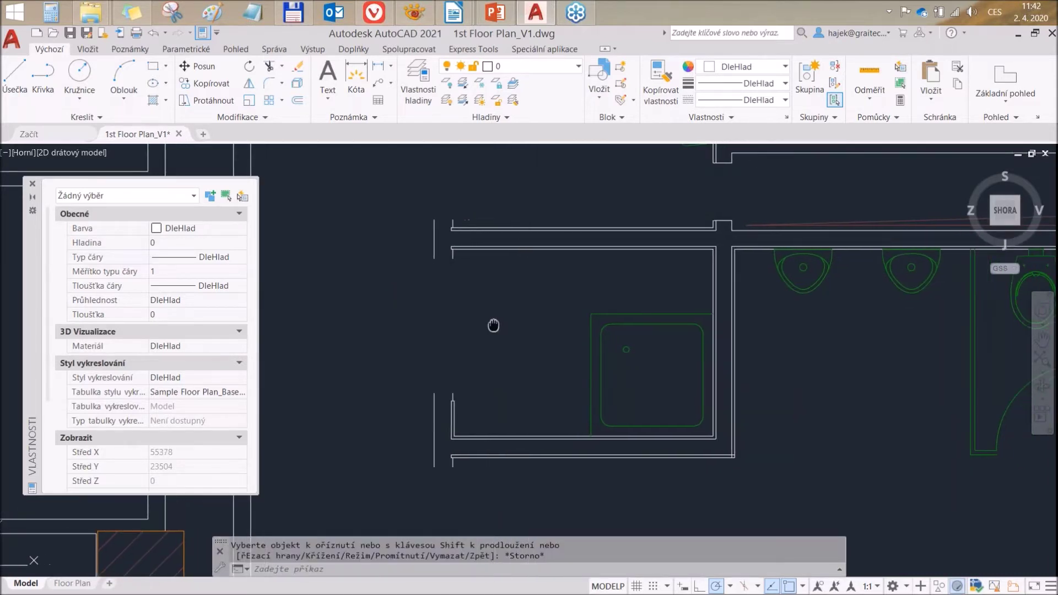
pyautogui.click(153, 33)
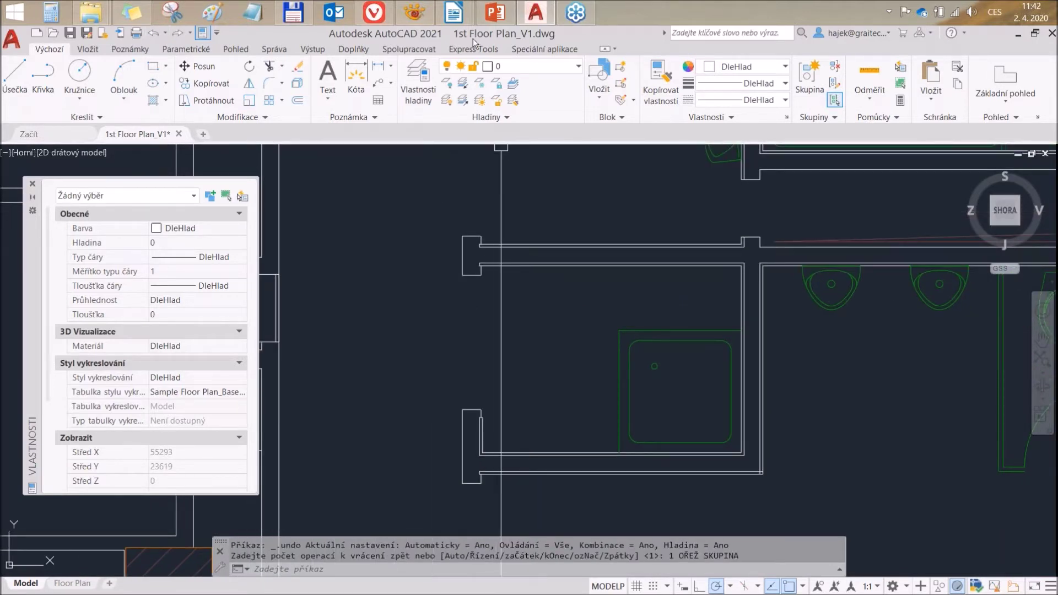
pyautogui.moveTo(415, 12)
pyautogui.click(417, 20)
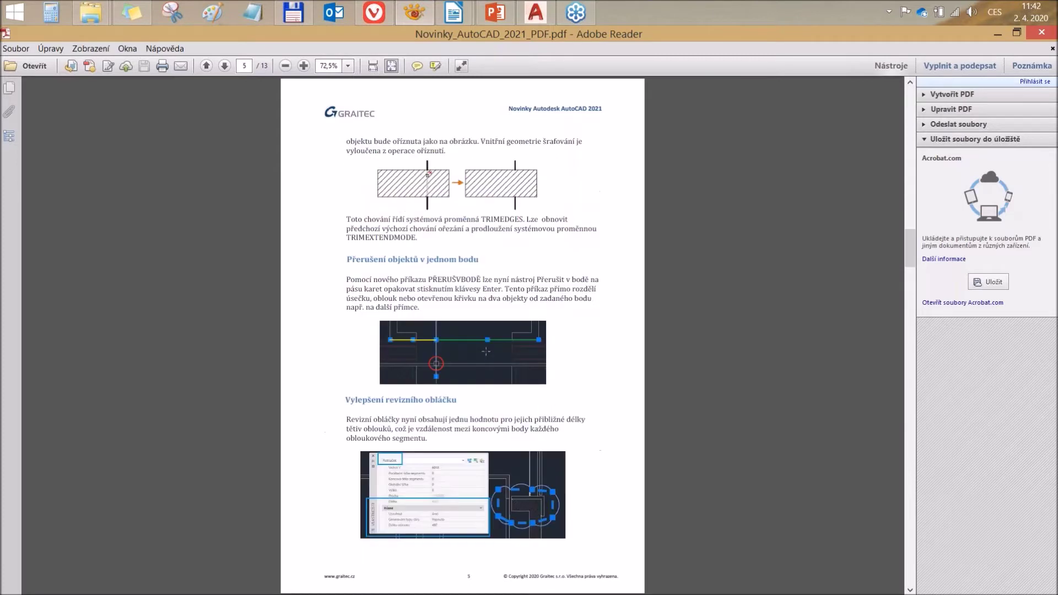
# Step: Turn the PDF back to page 4 on simplified trim and extend, then return to AutoCAD
pyautogui.scroll(1, 489, 355)
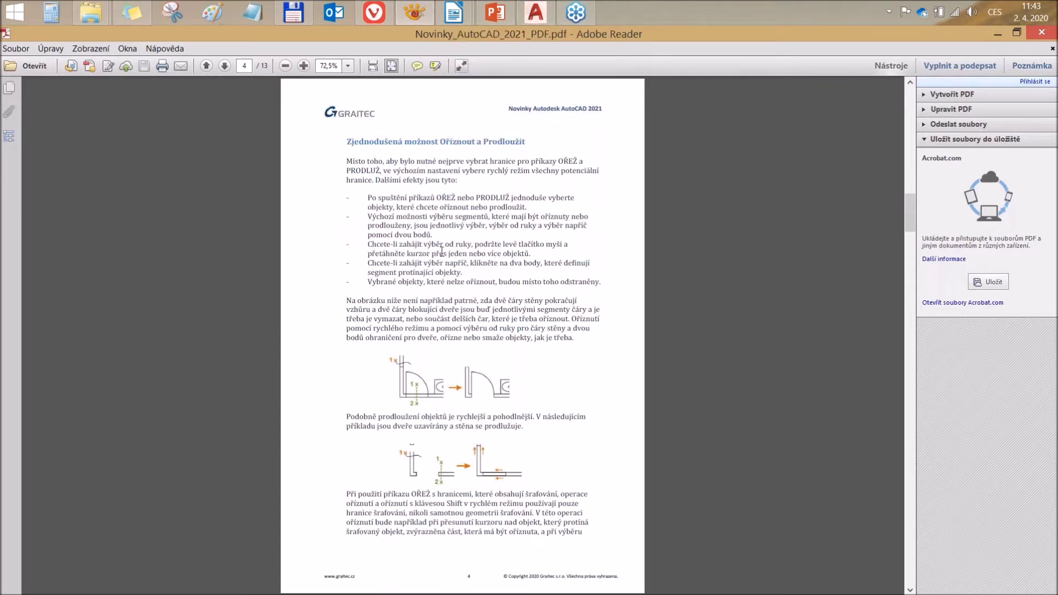
pyautogui.click(540, 15)
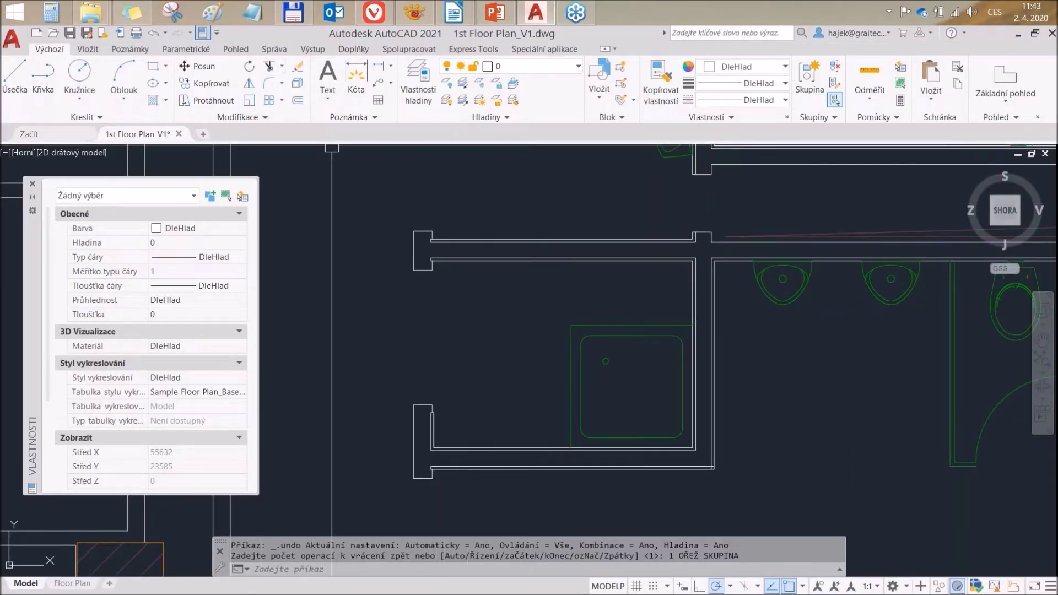
pyautogui.click(281, 71)
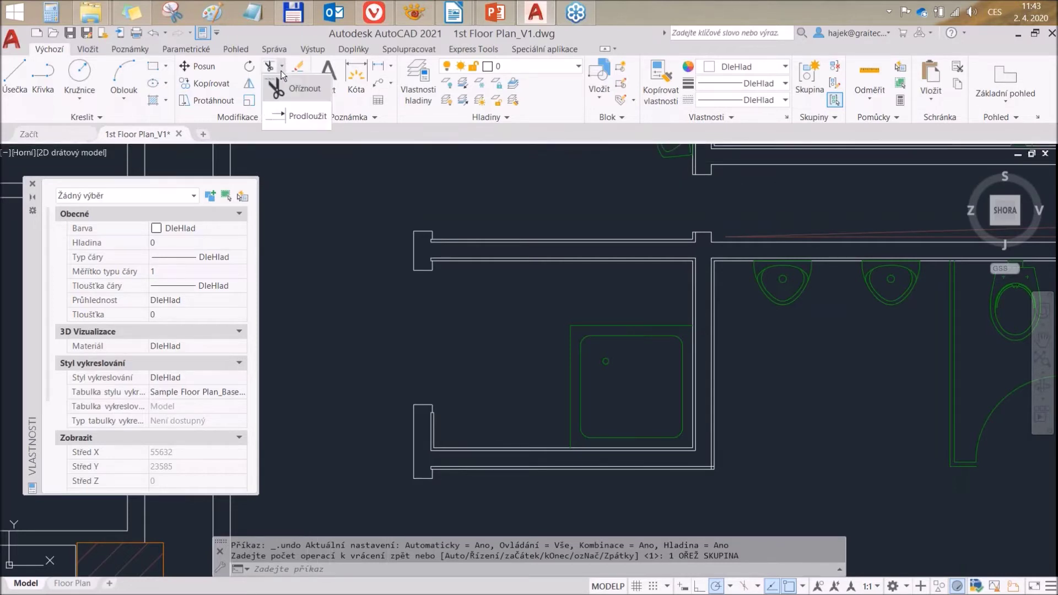
# Step: Extend (Prodloužit) the inner horizontal wall line above the shower room to the vertical wall
pyautogui.click(299, 114)
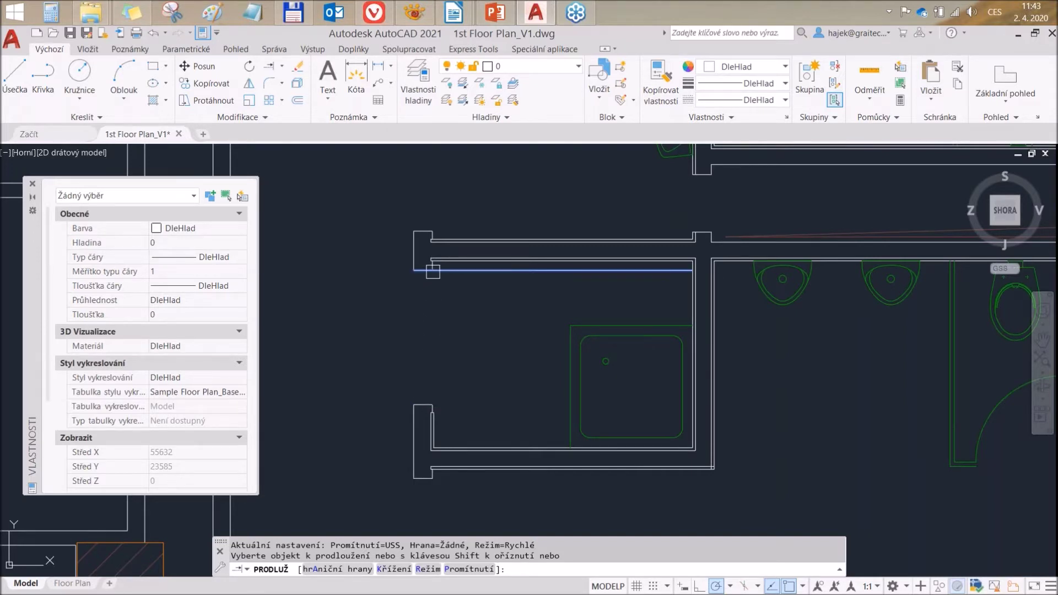
pyautogui.moveTo(414, 269); pyautogui.dragTo(494, 259, button='middle')
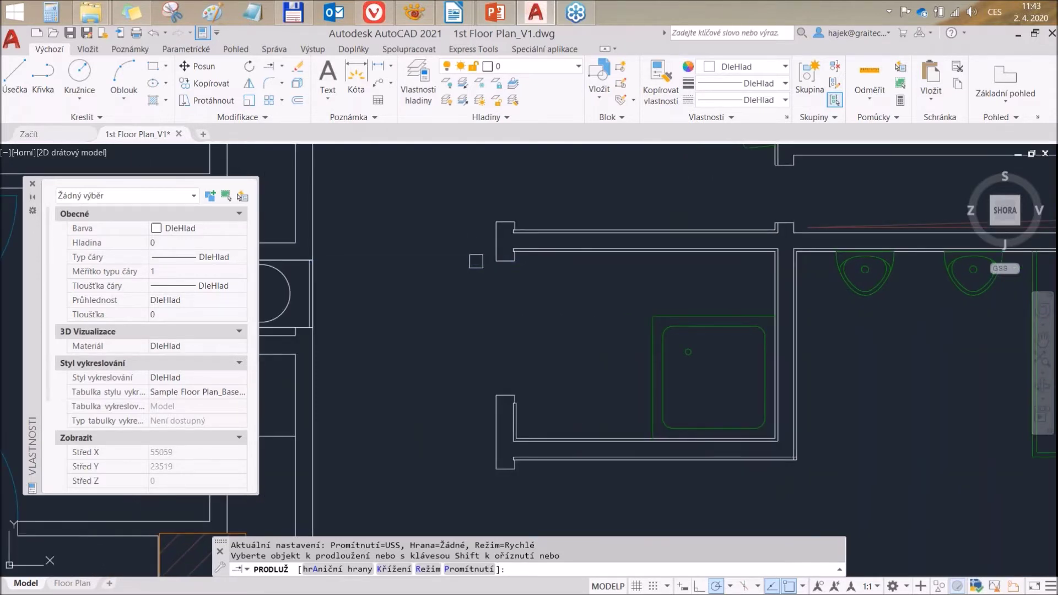
pyautogui.click(502, 397)
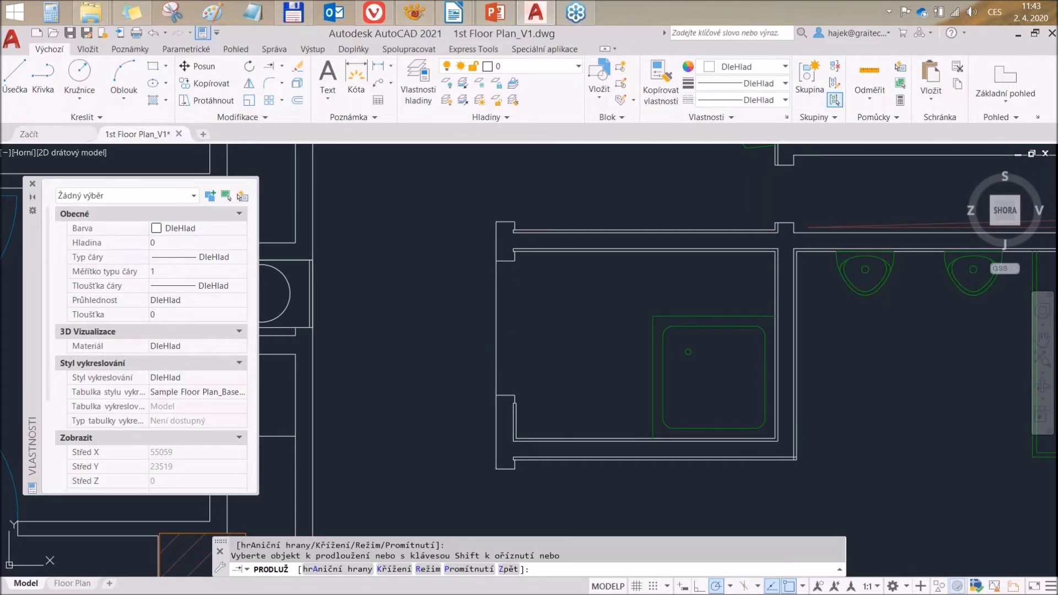
pyautogui.press('Escape')
pyautogui.click(496, 328)
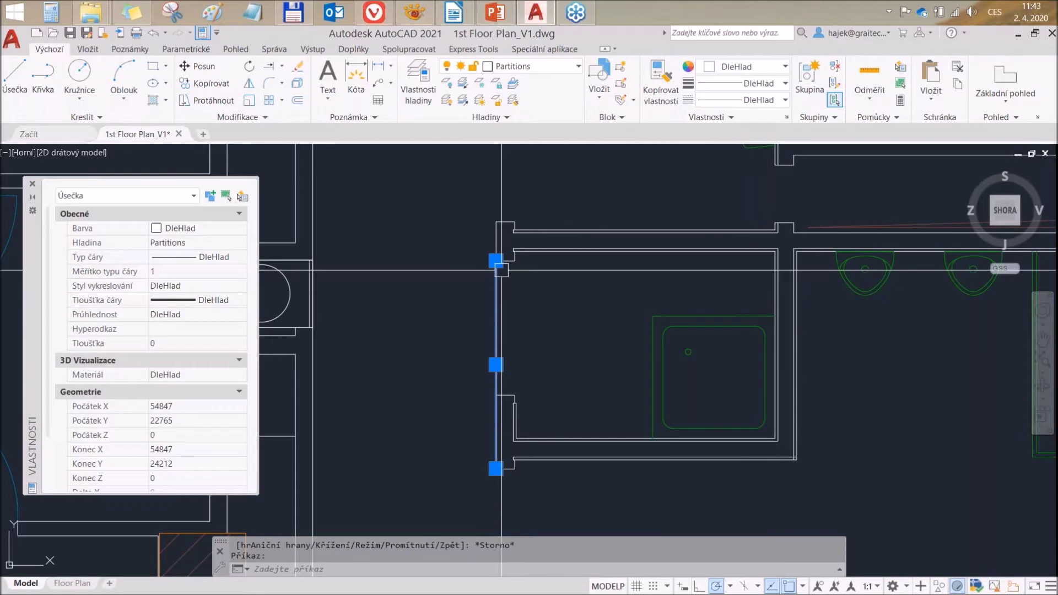
# Step: Cancel the accidental grip stretch and reframe the floor plan
pyautogui.click(496, 261)
pyautogui.press('Escape')
pyautogui.press('Escape')
pyautogui.moveTo(495, 387); pyautogui.dragTo(431, 378, button='middle')
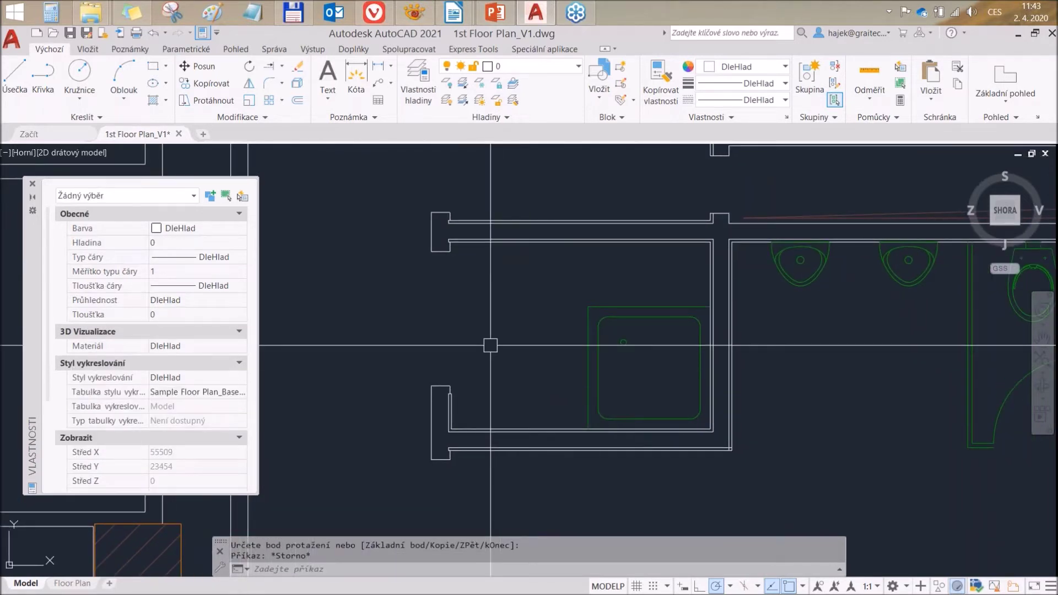
pyautogui.scroll(-2, 486, 364)
pyautogui.moveTo(429, 307); pyautogui.dragTo(514, 333, button='middle')
pyautogui.scroll(2, 441, 397)
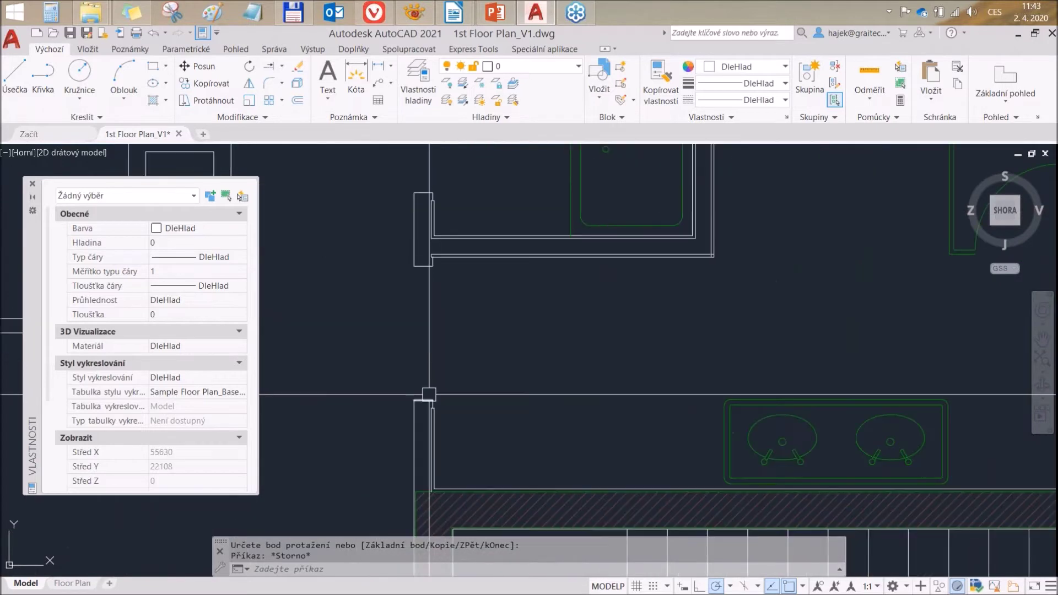
# Step: Extend the wall line to the washbasin counter
pyautogui.click(270, 67)
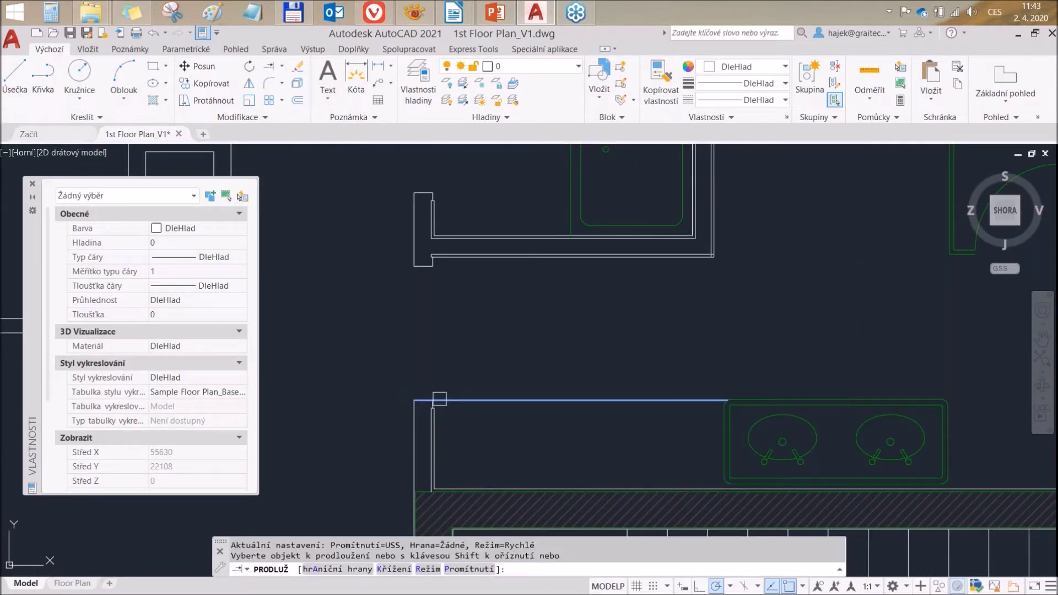
pyautogui.click(439, 399)
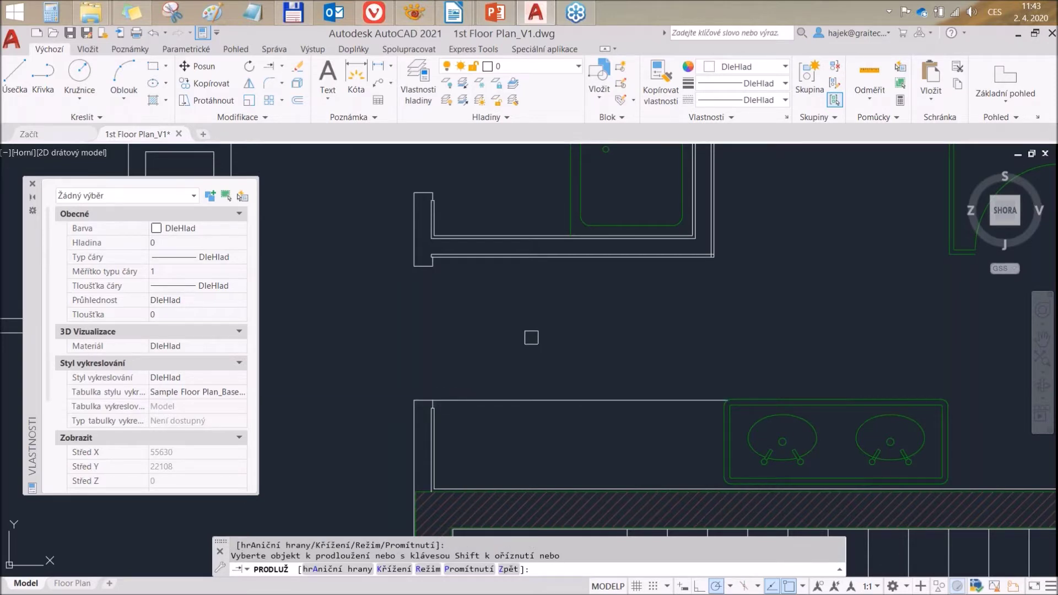
pyautogui.scroll(-3, 531, 338)
pyautogui.press('Escape')
pyautogui.scroll(3, 554, 360)
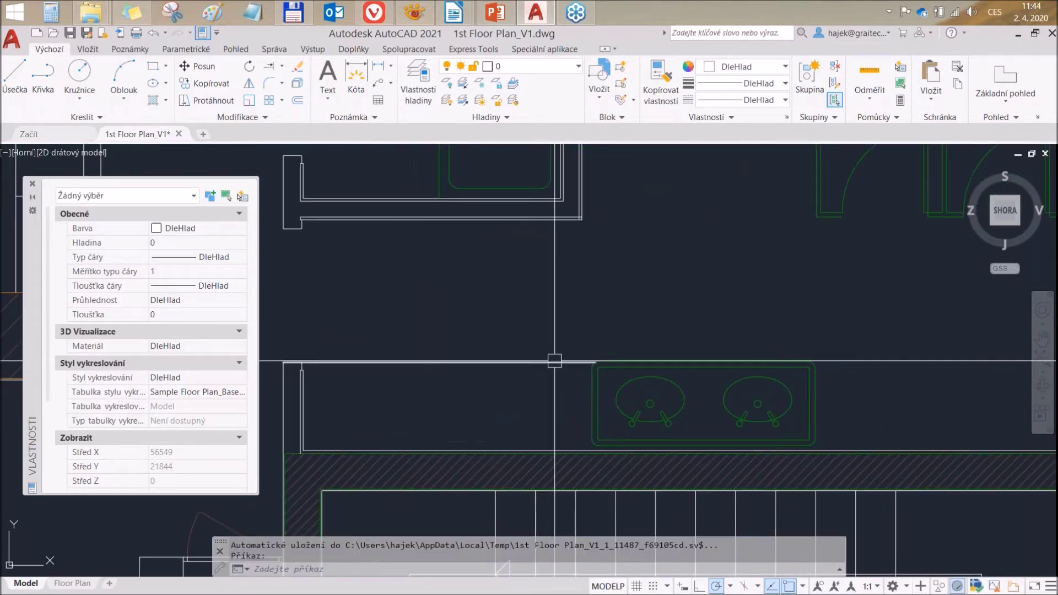
# Step: Grip-edit the horizontal wall line above the washbasins, then cancel the stretch
pyautogui.click(554, 361)
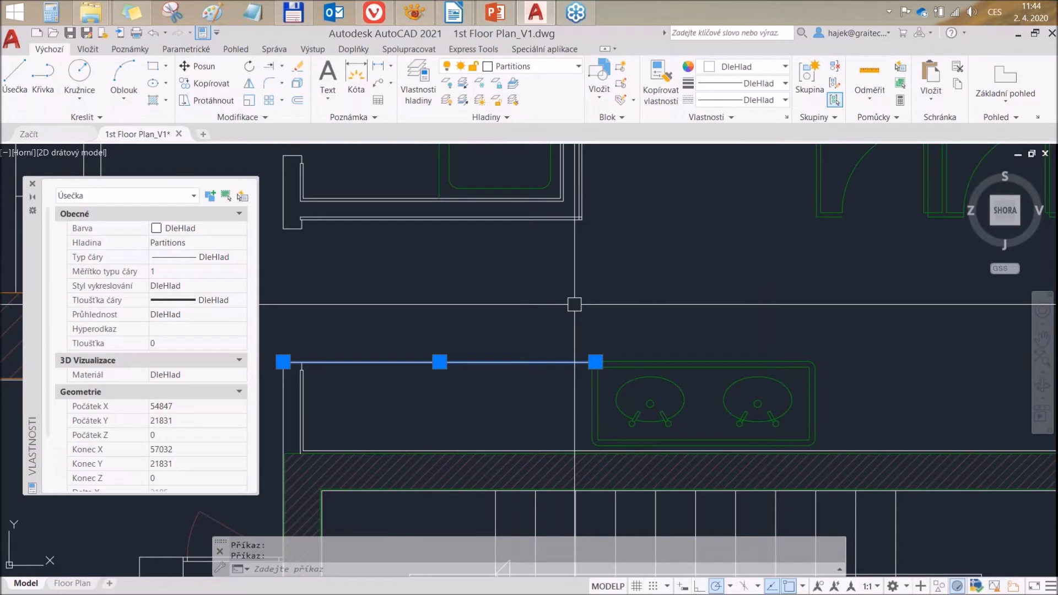
pyautogui.click(595, 362)
pyautogui.click(424, 342)
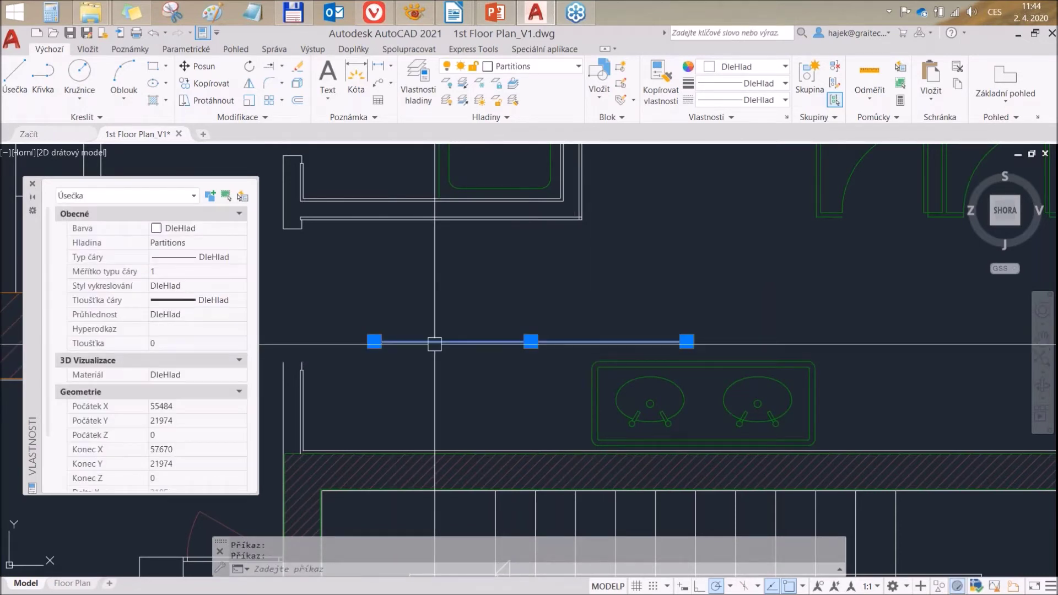
pyautogui.click(374, 341)
pyautogui.click(283, 362)
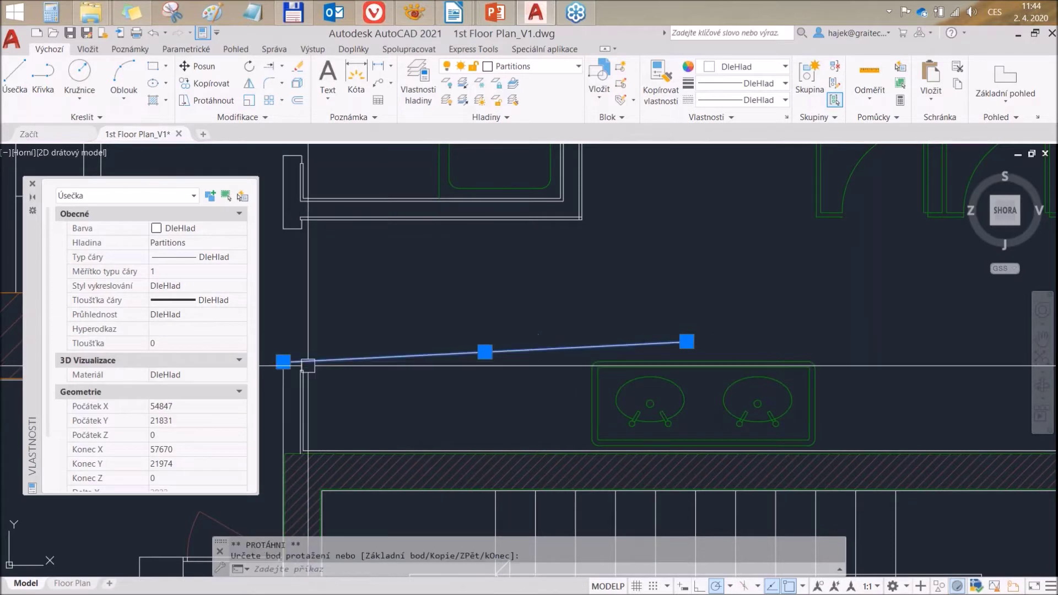
pyautogui.click(686, 342)
pyautogui.scroll(3, 344, 373)
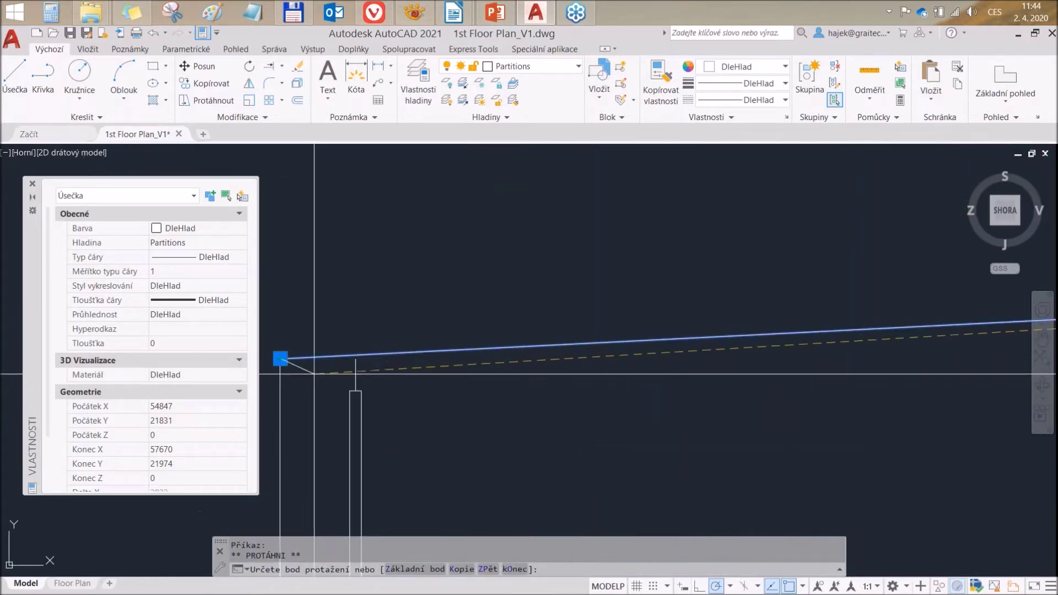
pyautogui.scroll(-5, 355, 358)
pyautogui.press('Escape')
pyautogui.press('Escape')
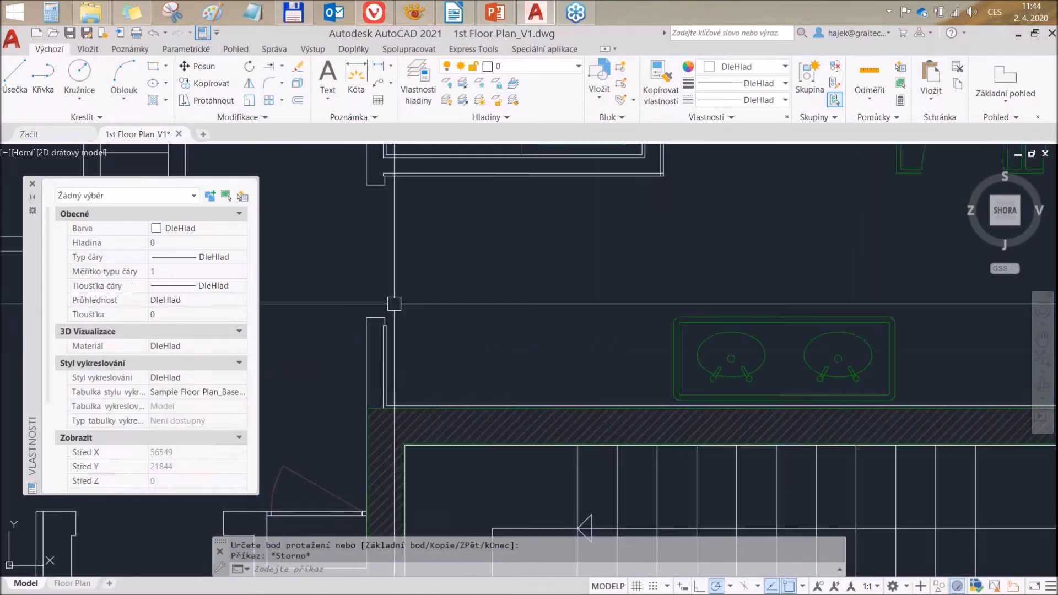
pyautogui.moveTo(683, 353); pyautogui.dragTo(484, 351, button='middle')
pyautogui.scroll(4, 427, 347)
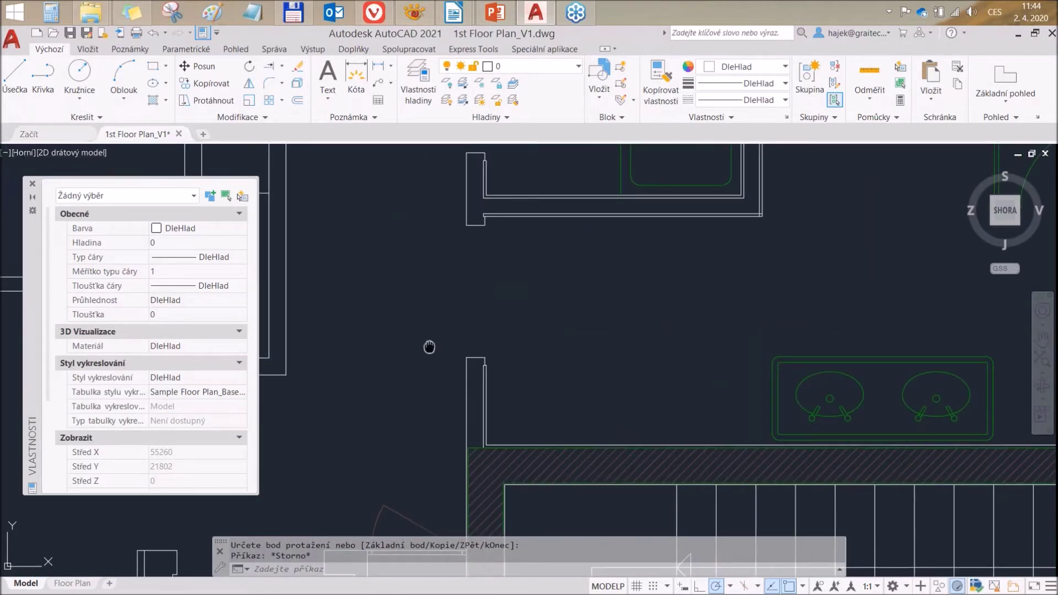
# Step: Try extending another wall line near the stair and washroom, then cancel
pyautogui.click(268, 68)
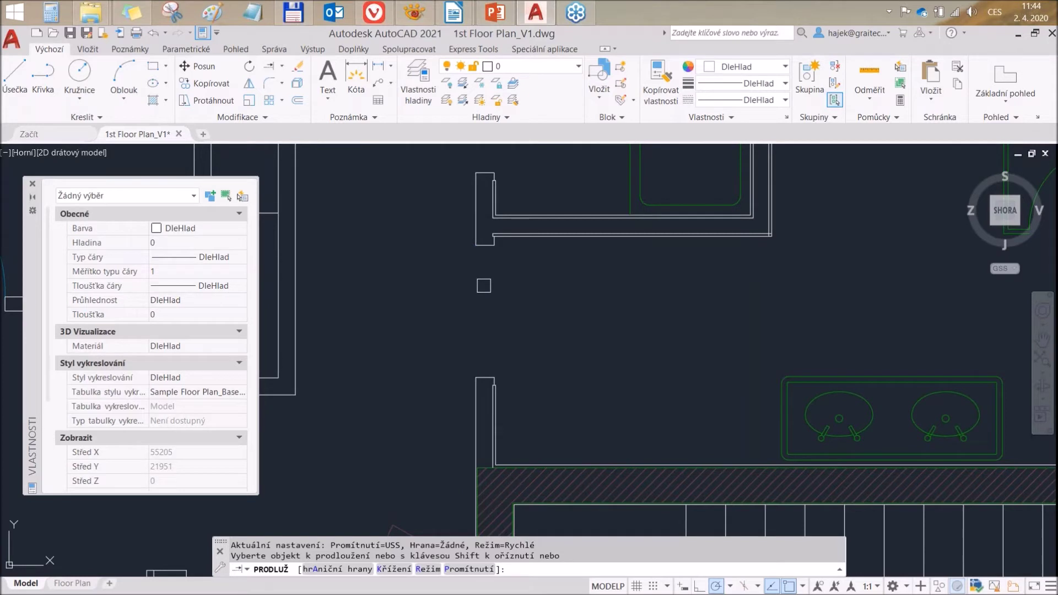
pyautogui.moveTo(429, 257); pyautogui.dragTo(438, 387, button='middle')
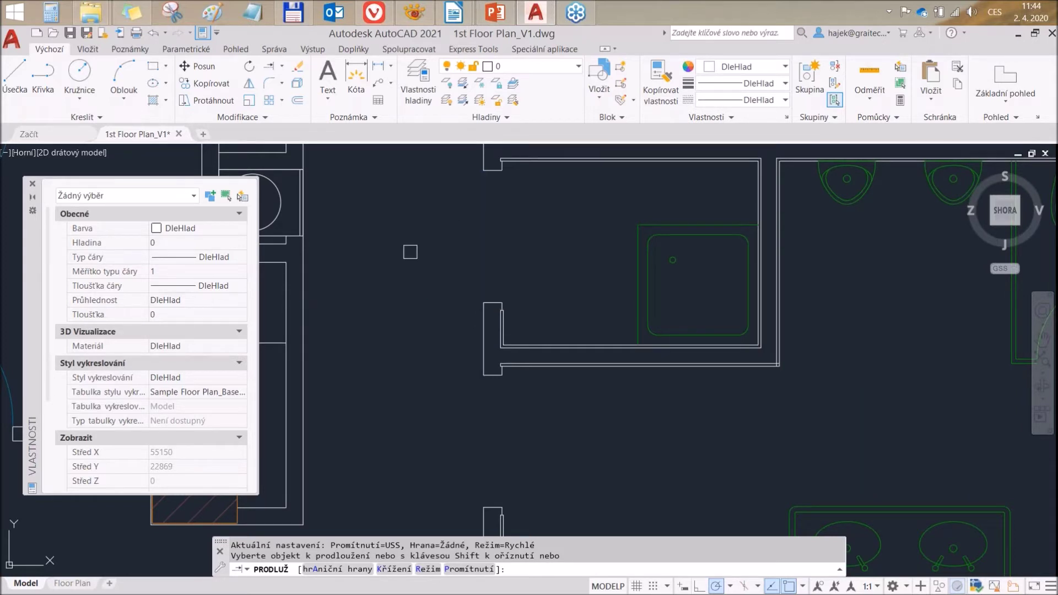
pyautogui.scroll(-1, 469, 283)
pyautogui.scroll(-1, 444, 322)
pyautogui.scroll(-1, 452, 352)
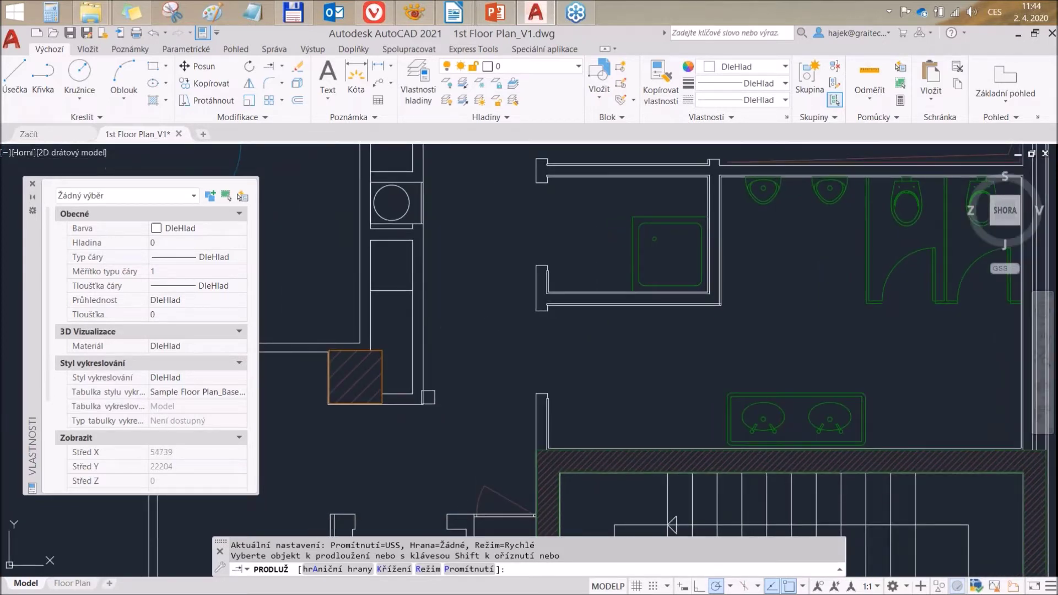
pyautogui.click(427, 395)
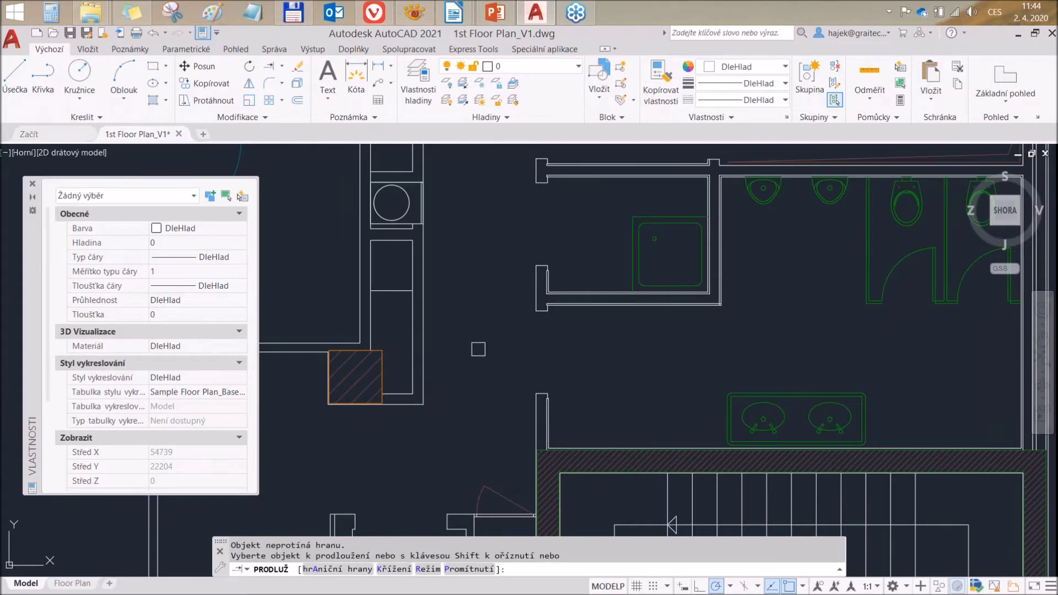
pyautogui.press('Escape')
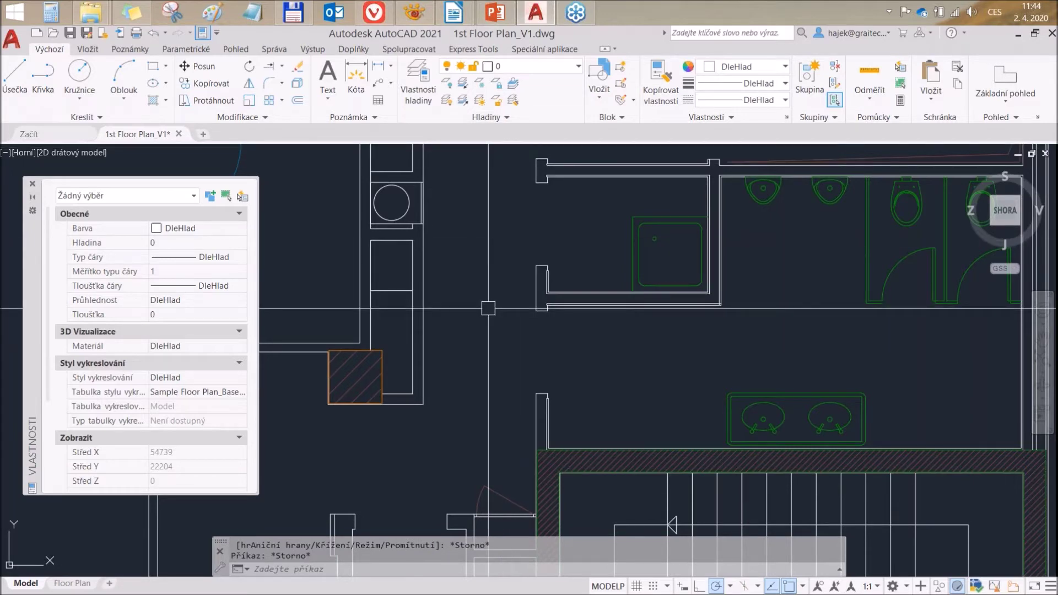
# Step: Pan and zoom around the washroom area, then bring the new-features PDF forward
pyautogui.scroll(-3, 425, 366)
pyautogui.moveTo(424, 331); pyautogui.dragTo(430, 396, button='middle')
pyautogui.scroll(3, 418, 264)
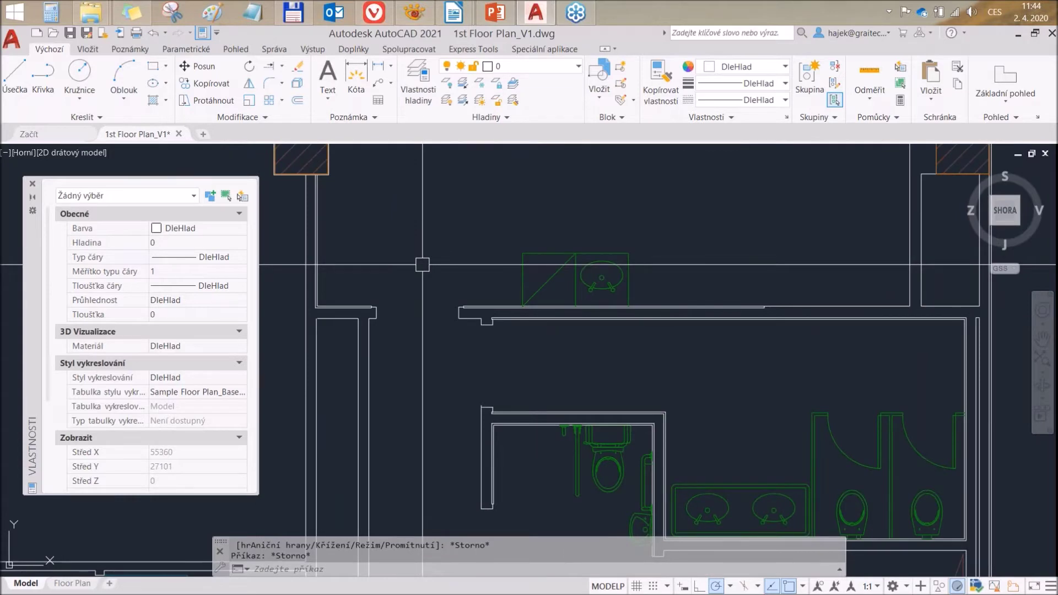
pyautogui.scroll(-2, 422, 264)
pyautogui.moveTo(438, 353)
pyautogui.mouseDown(button='middle')
pyautogui.moveTo(456, 320)
pyautogui.moveTo(472, 355)
pyautogui.mouseUp(button='middle')
pyautogui.scroll(4, 471, 301)
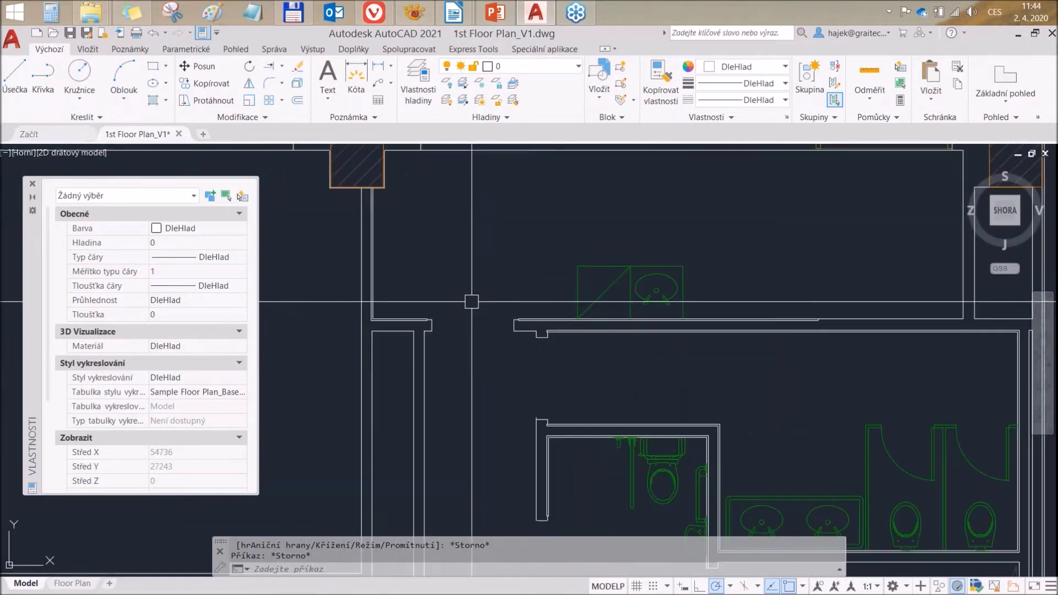
pyautogui.scroll(-1, 471, 301)
pyautogui.scroll(-1, 413, 302)
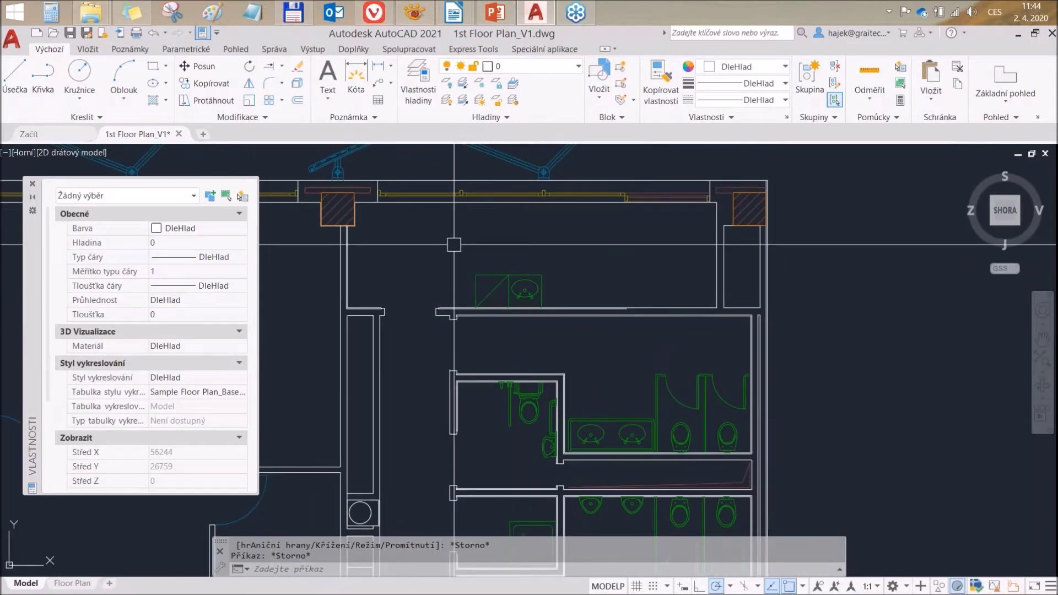
pyautogui.scroll(1, 440, 253)
pyautogui.scroll(-1, 459, 272)
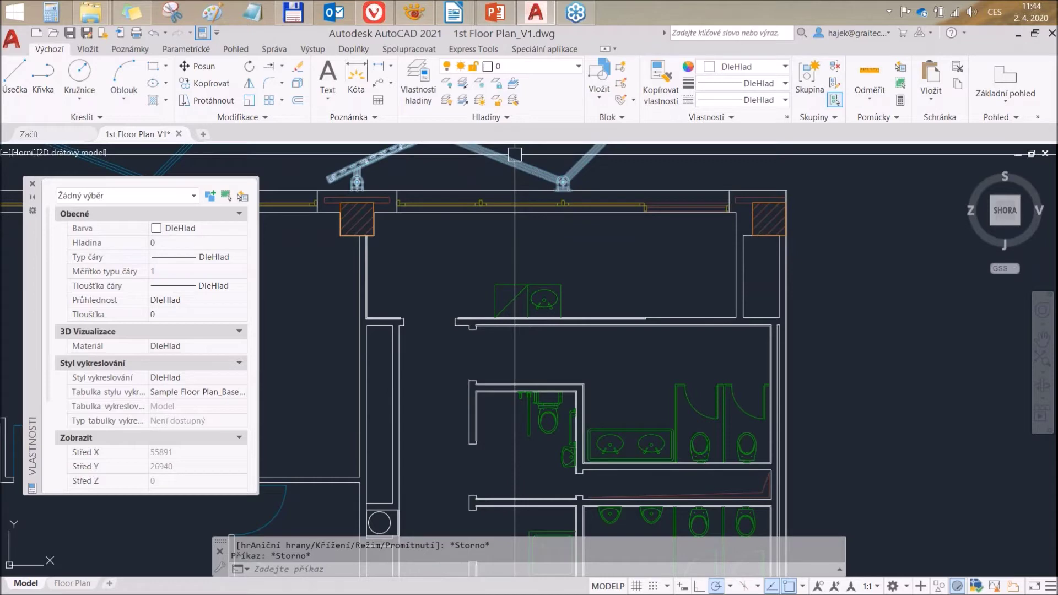
pyautogui.moveTo(413, 13)
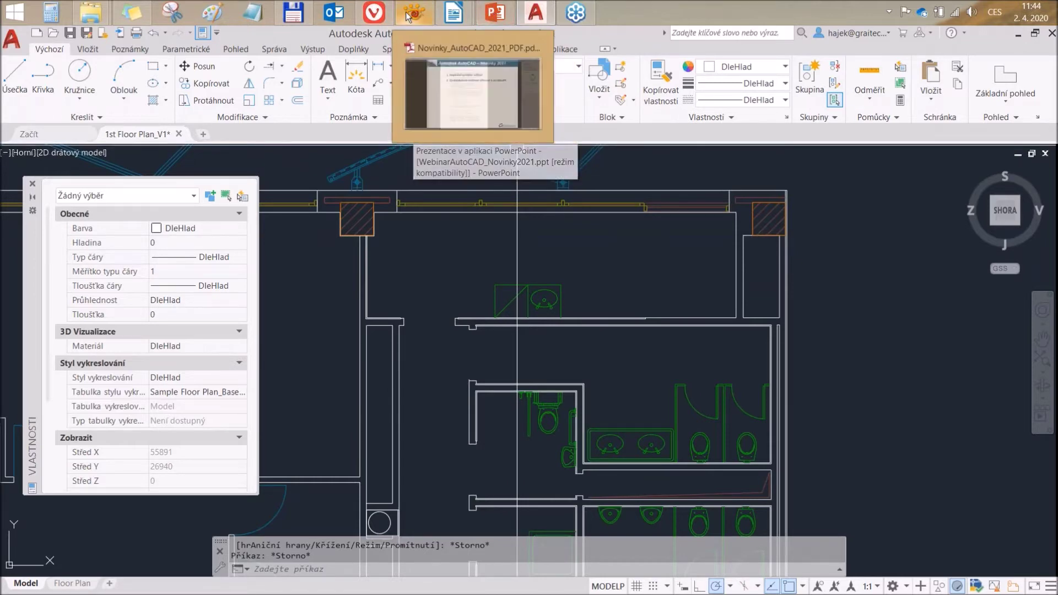
pyautogui.click(452, 97)
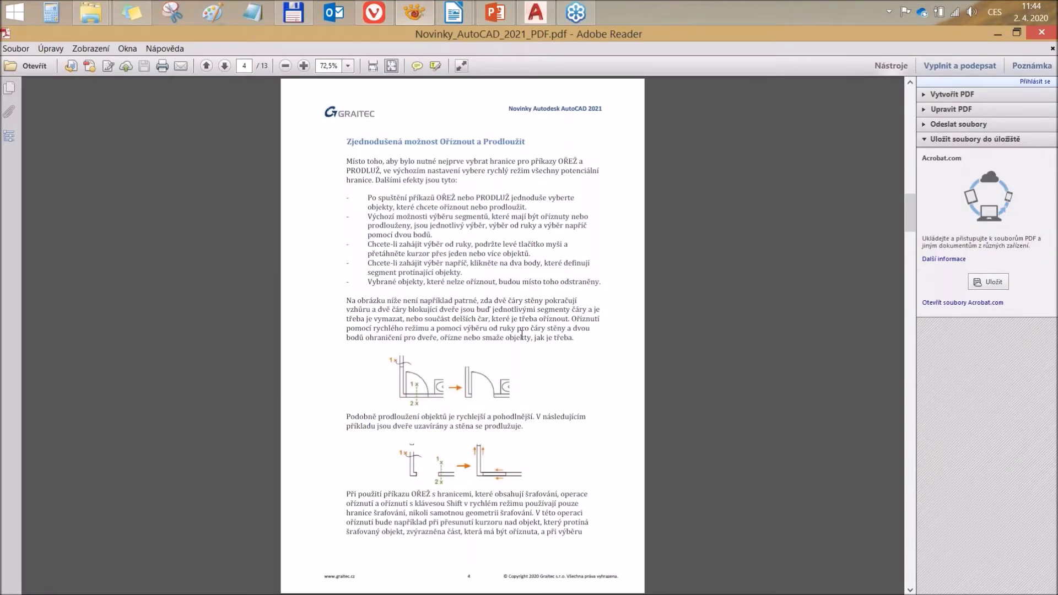
# Step: Scroll the PDF to page 5 on breaking objects at a point, then switch to the slideshow
pyautogui.scroll(-5, 521, 336)
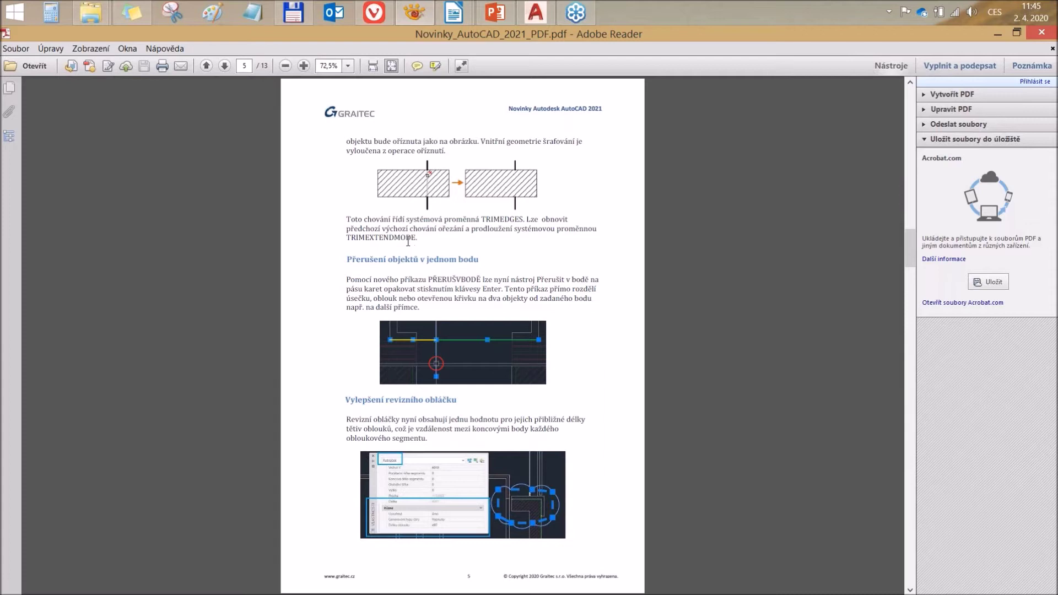
pyautogui.moveTo(536, 13)
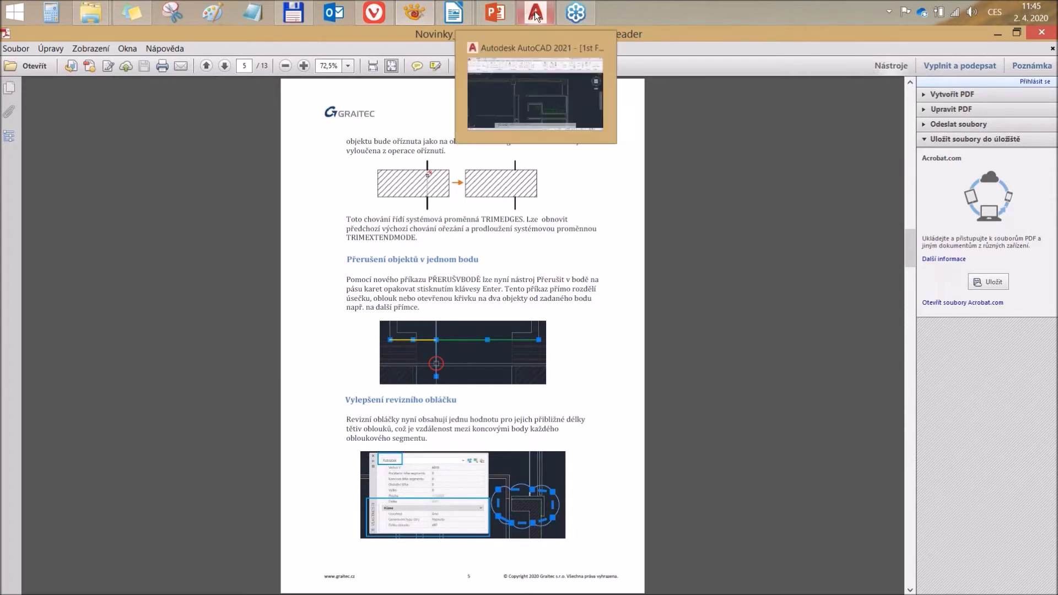
pyautogui.click(509, 11)
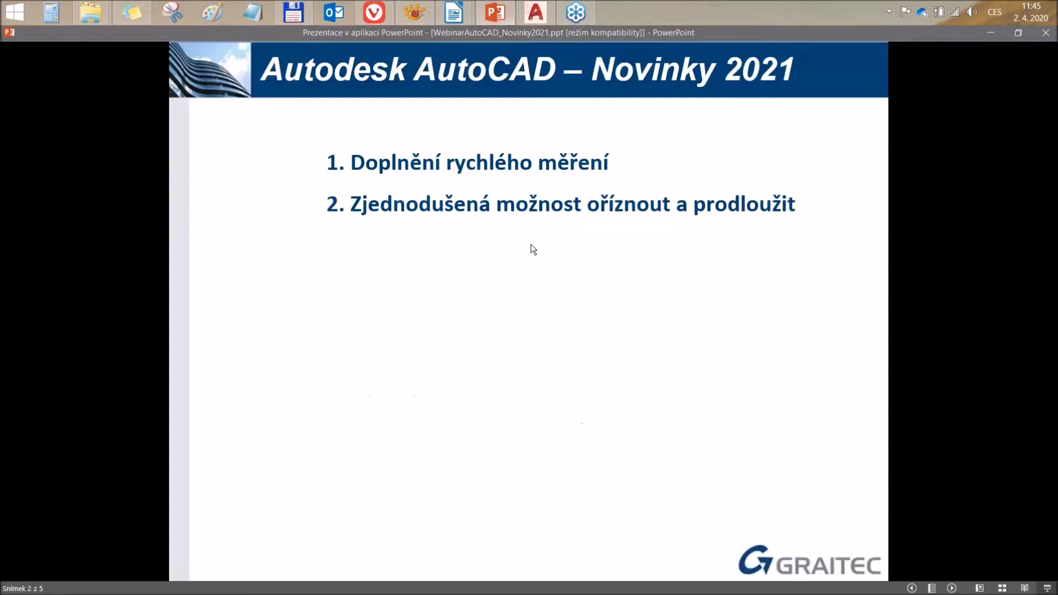
# Step: Reveal the third slide item, Přerušení objektů v jednom bodě, and return to AutoCAD
pyautogui.click(528, 276)
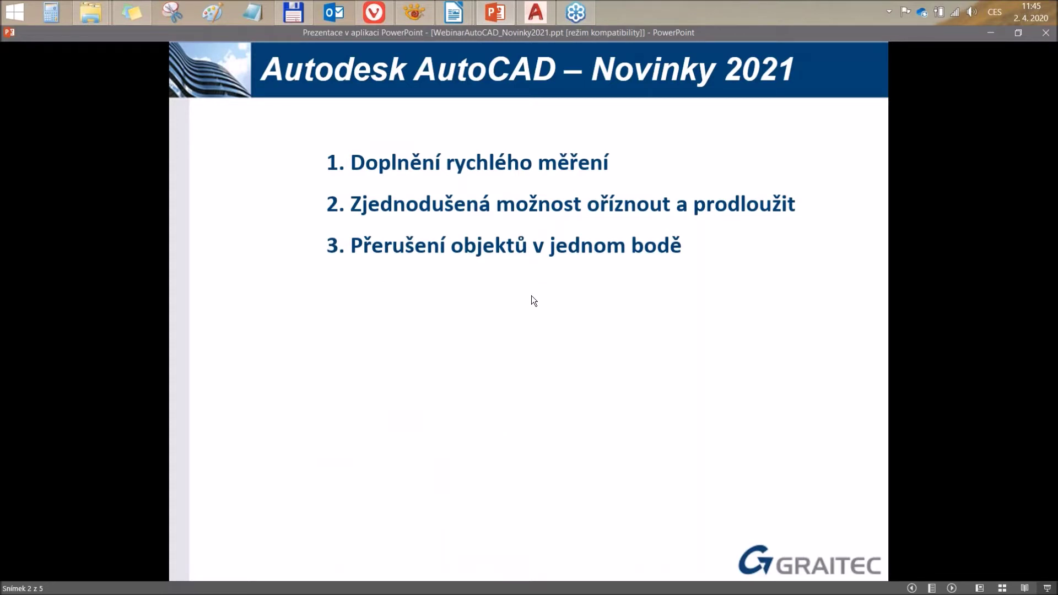
pyautogui.click(537, 11)
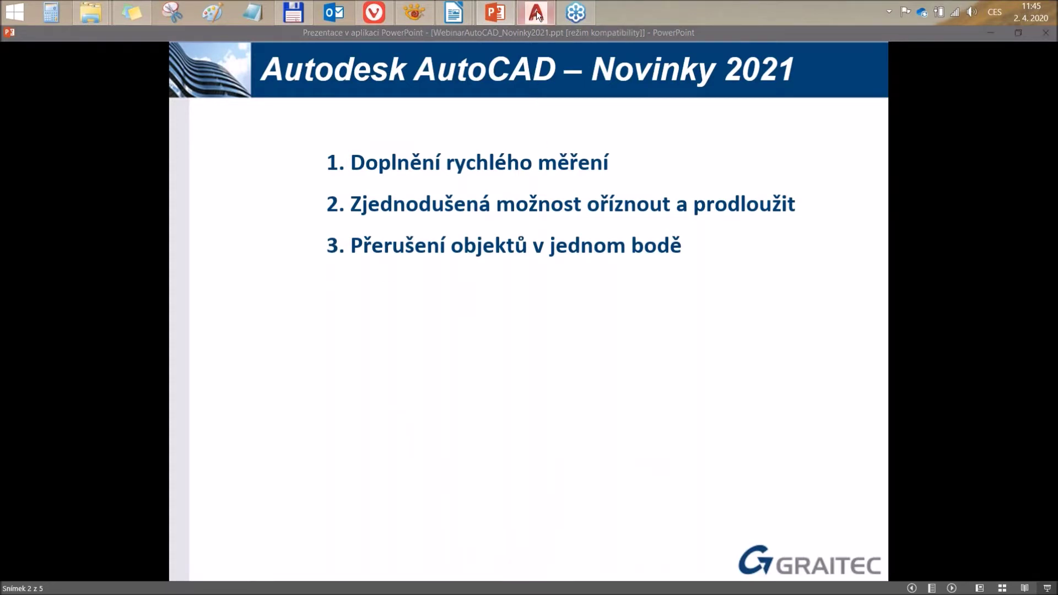
pyautogui.scroll(-2, 565, 279)
pyautogui.scroll(-3, 565, 279)
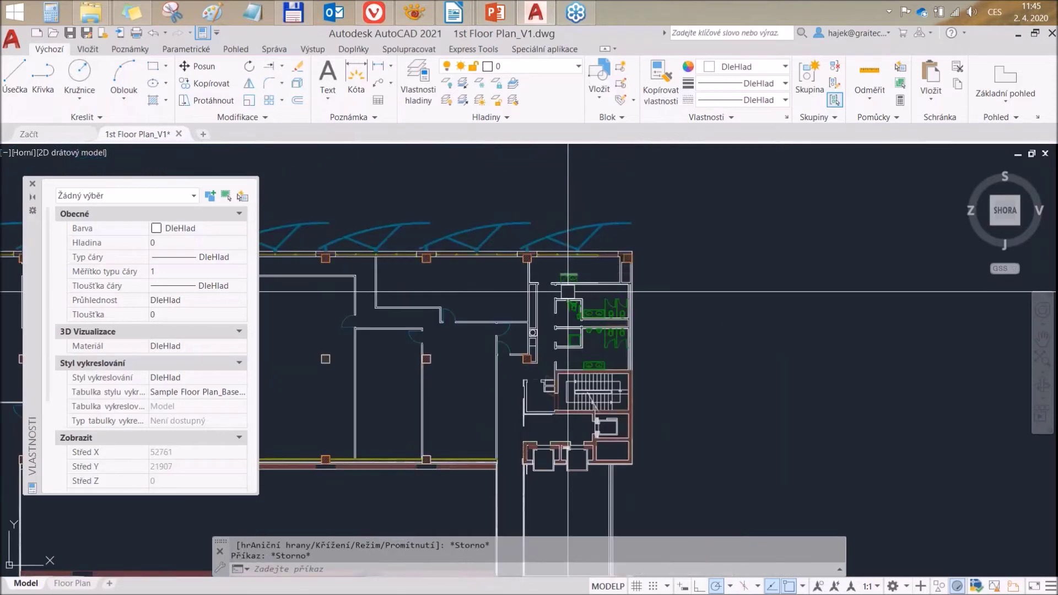
# Step: Zoom in and launch Break at Point (PŘERUŠVBODĚ) from the expanded Modifikace panel
pyautogui.scroll(3, 435, 355)
pyautogui.scroll(1, 419, 361)
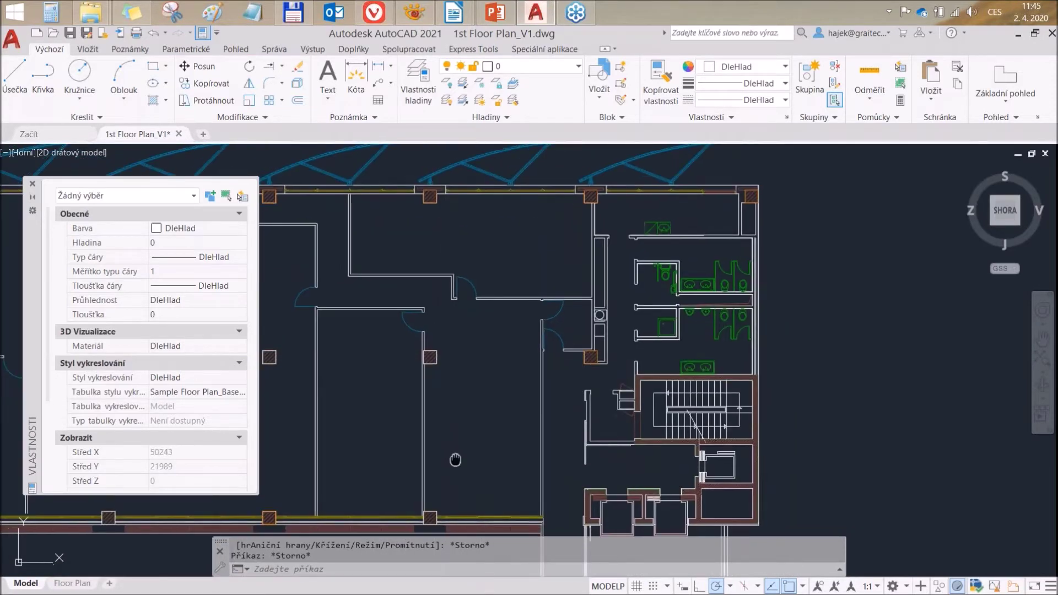
pyautogui.scroll(1, 386, 372)
pyautogui.scroll(1, 357, 385)
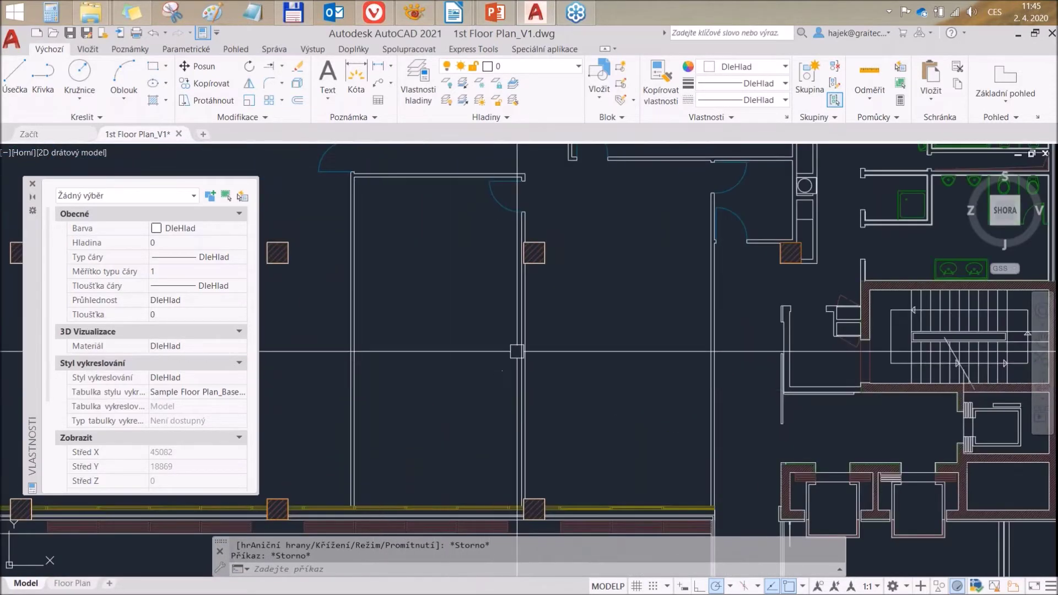
pyautogui.click(244, 117)
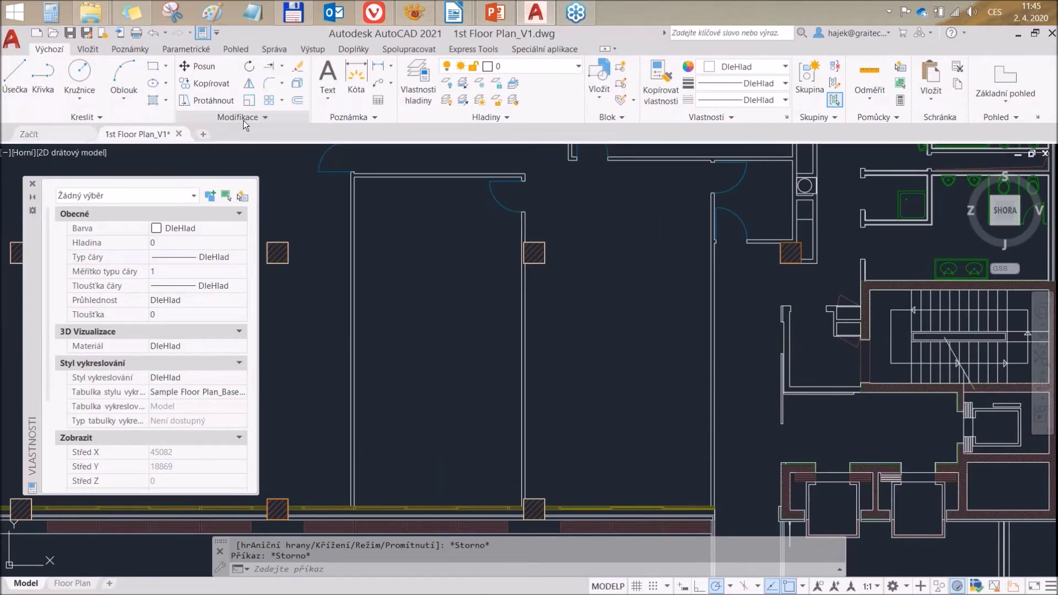
pyautogui.click(229, 118)
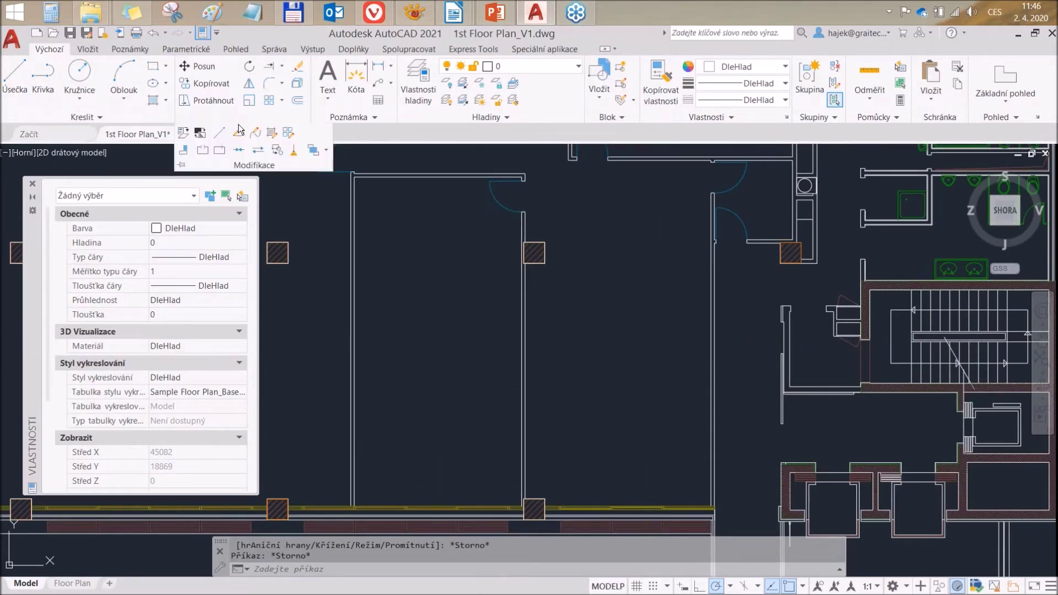
pyautogui.click(218, 153)
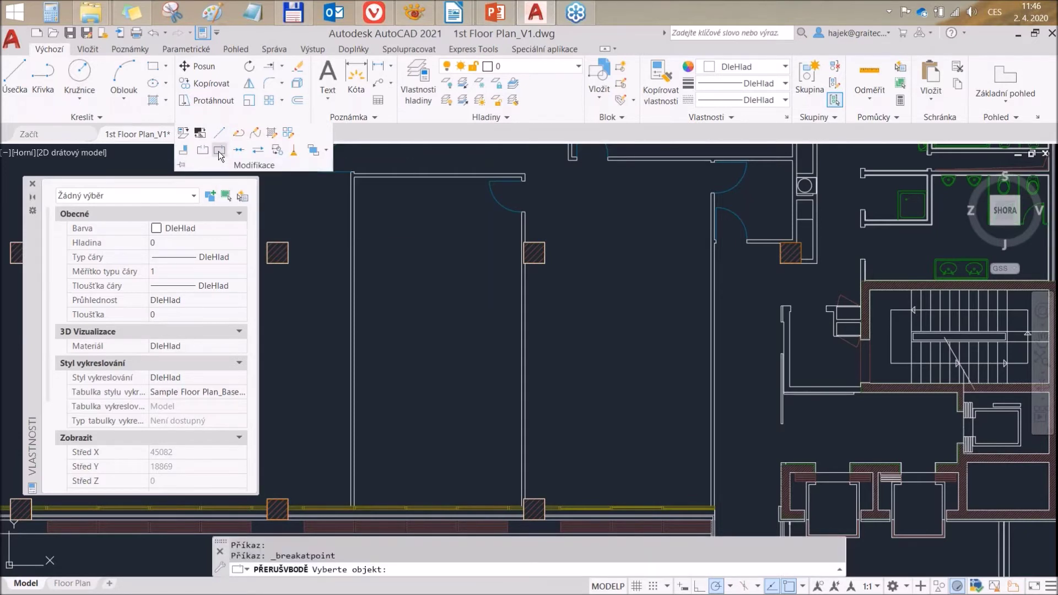
# Step: Break the interior wall line at its midpoint and select the lower piece to verify
pyautogui.moveTo(409, 397); pyautogui.dragTo(553, 344, button='middle')
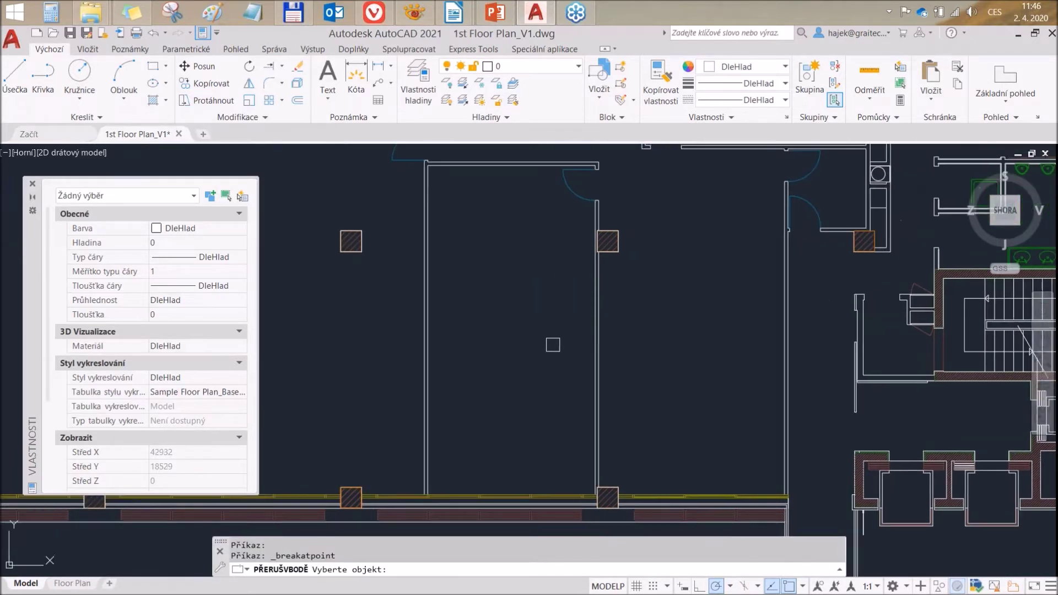
pyautogui.scroll(4, 559, 362)
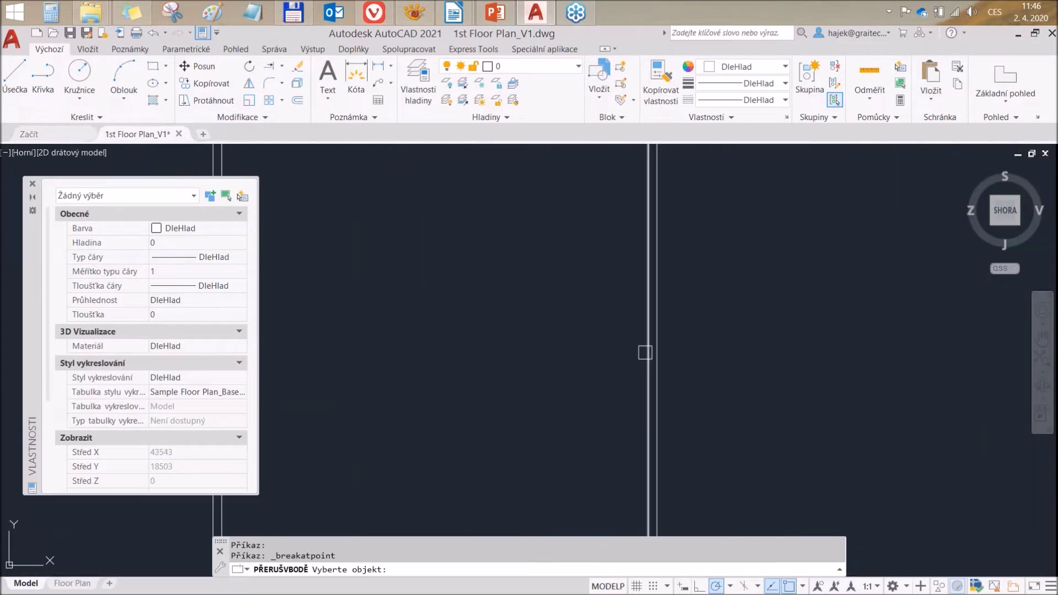
pyautogui.click(645, 353)
pyautogui.scroll(-3, 633, 336)
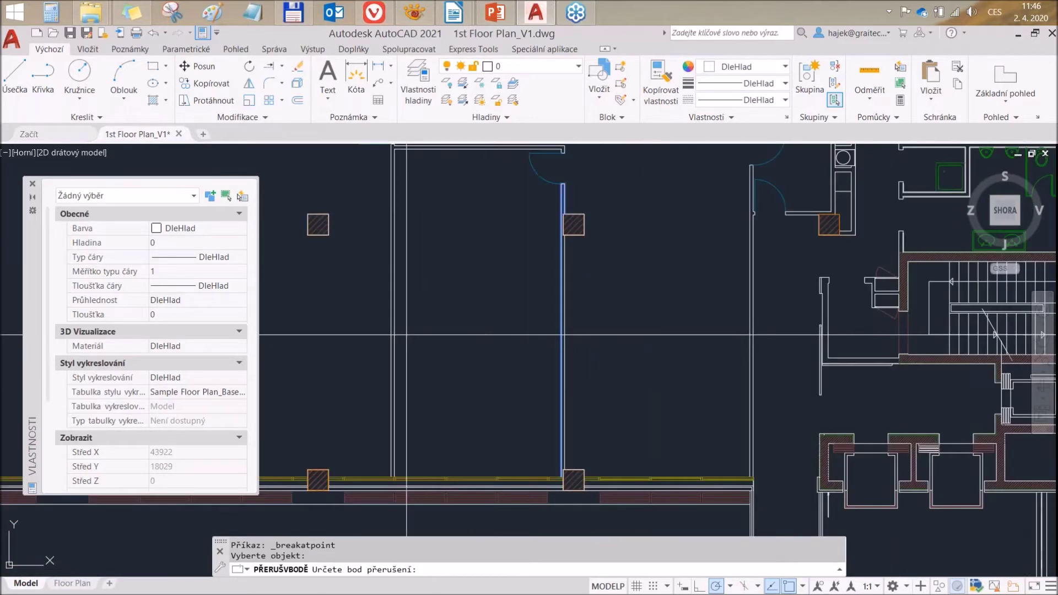
pyautogui.scroll(2, 399, 312)
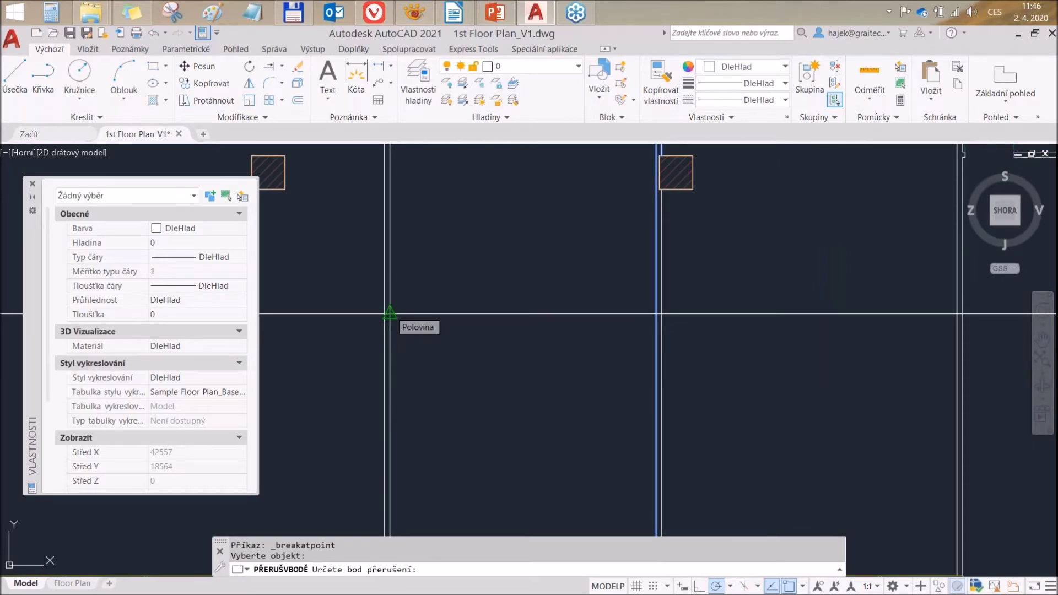
pyautogui.click(390, 314)
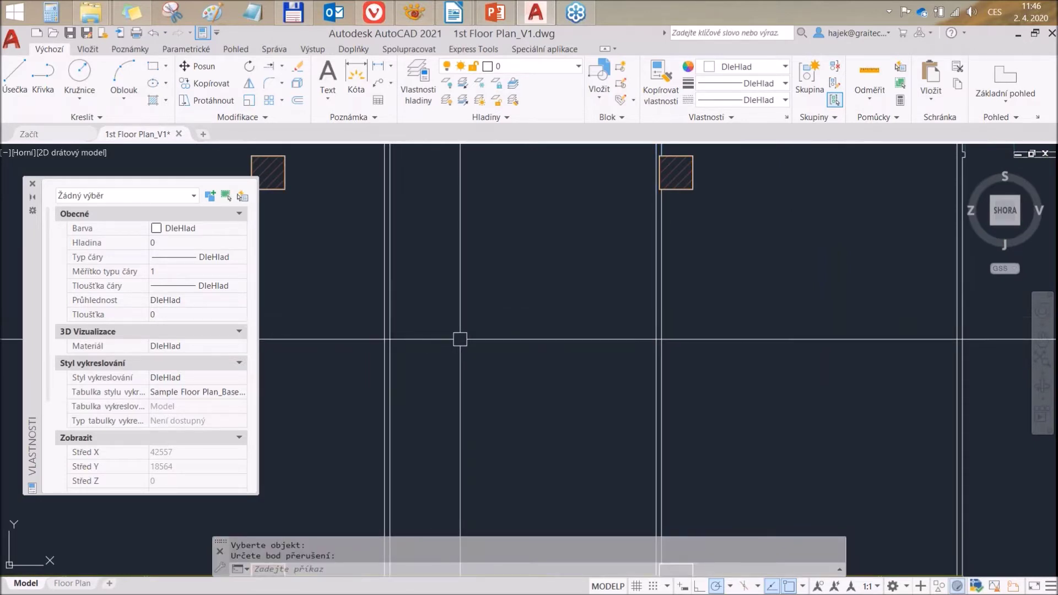
pyautogui.scroll(-2, 496, 375)
pyautogui.click(588, 416)
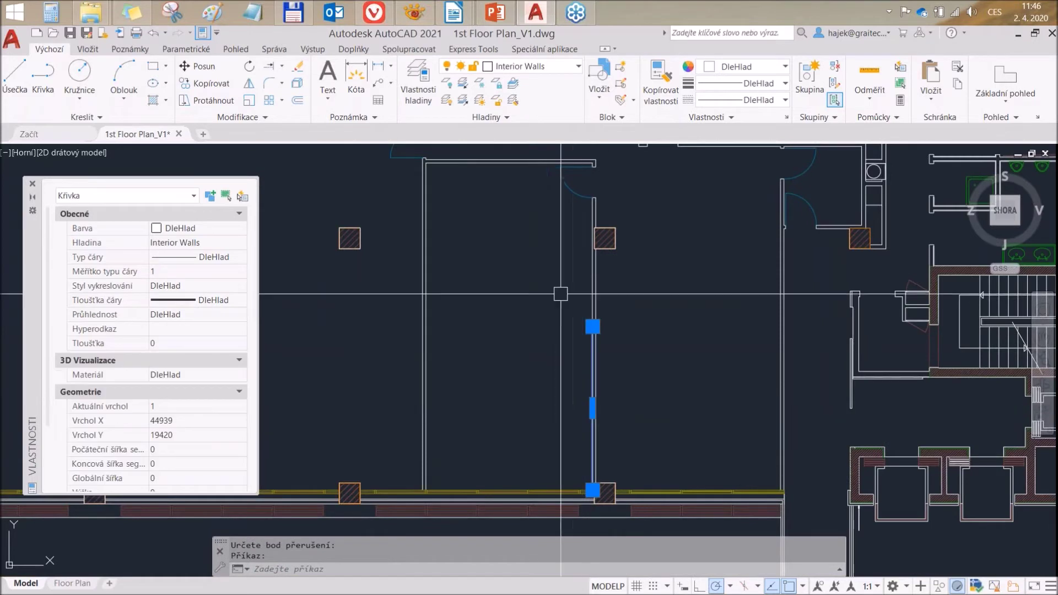
pyautogui.click(589, 287)
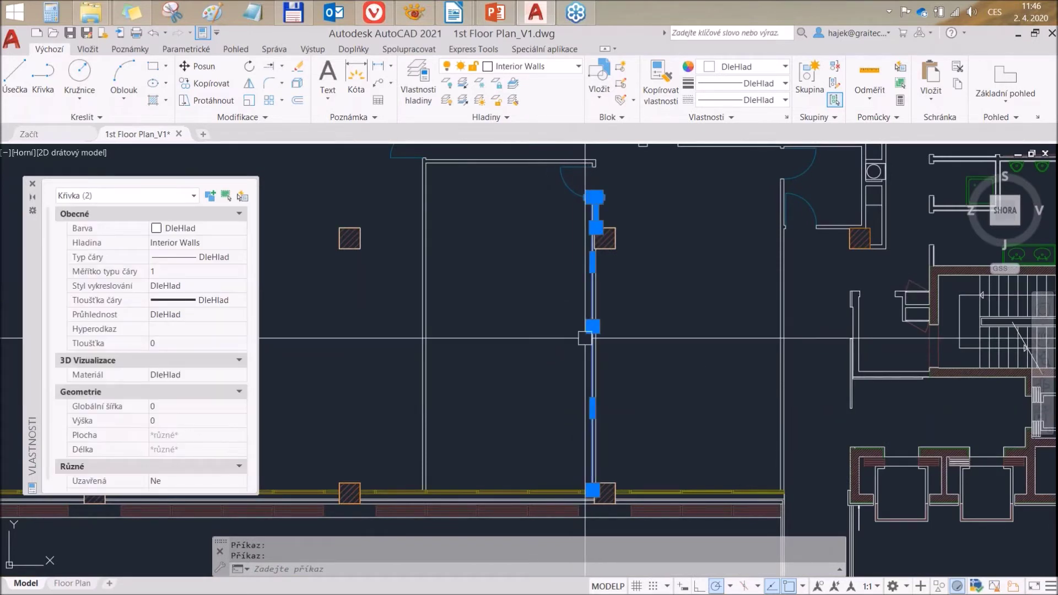
pyautogui.scroll(6, 590, 292)
pyautogui.press('Escape')
pyautogui.click(599, 294)
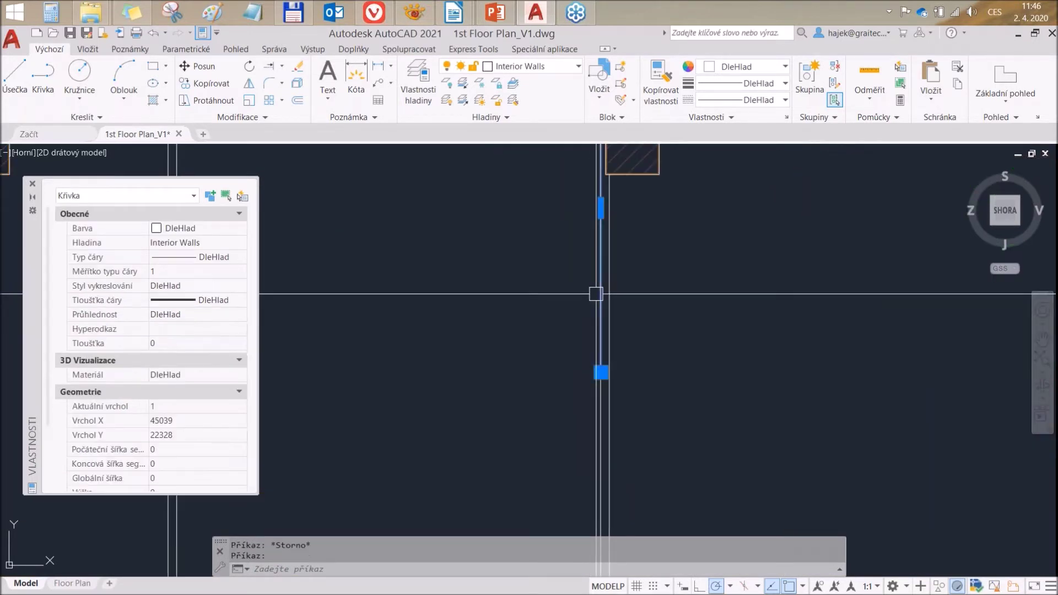
pyautogui.click(599, 420)
pyautogui.scroll(-3, 501, 366)
pyautogui.scroll(2, 491, 342)
pyautogui.scroll(3, 484, 337)
pyautogui.press('Escape')
pyautogui.click(517, 254)
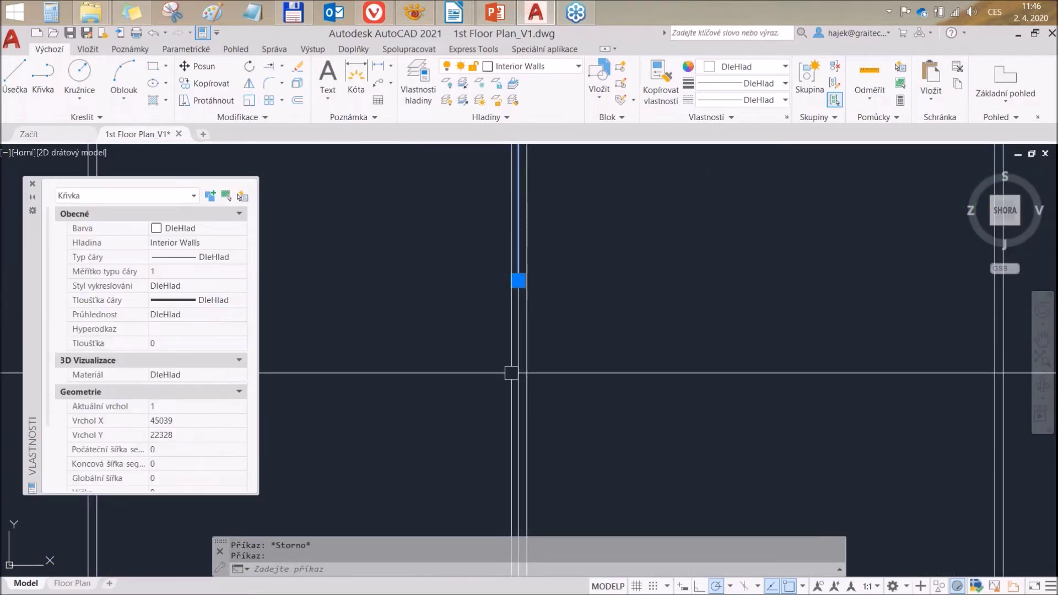
pyautogui.scroll(-3, 512, 369)
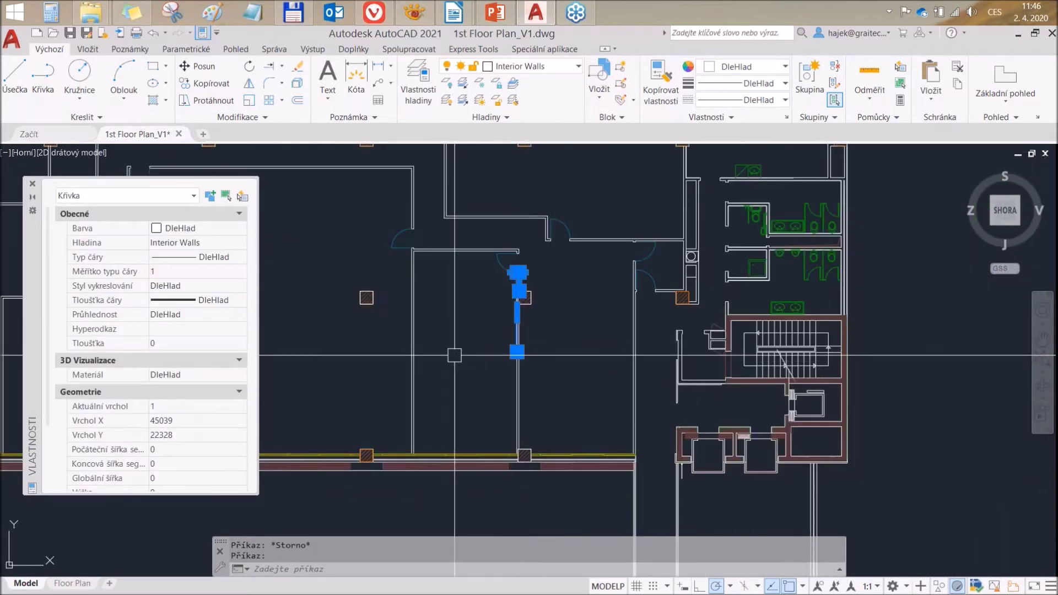
pyautogui.scroll(2, 411, 351)
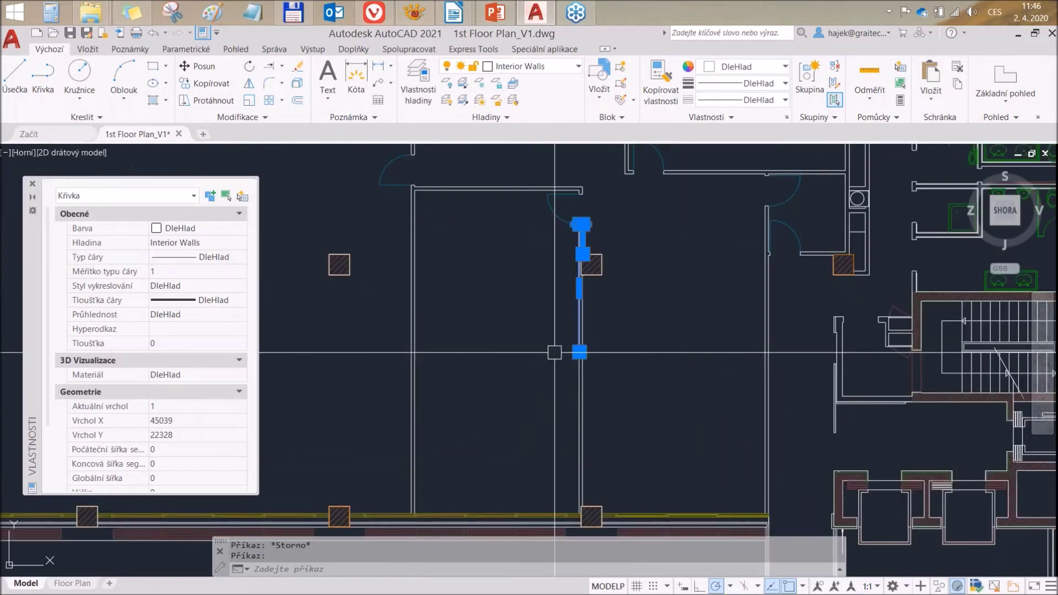
pyautogui.scroll(2, 412, 351)
pyautogui.scroll(2, 413, 351)
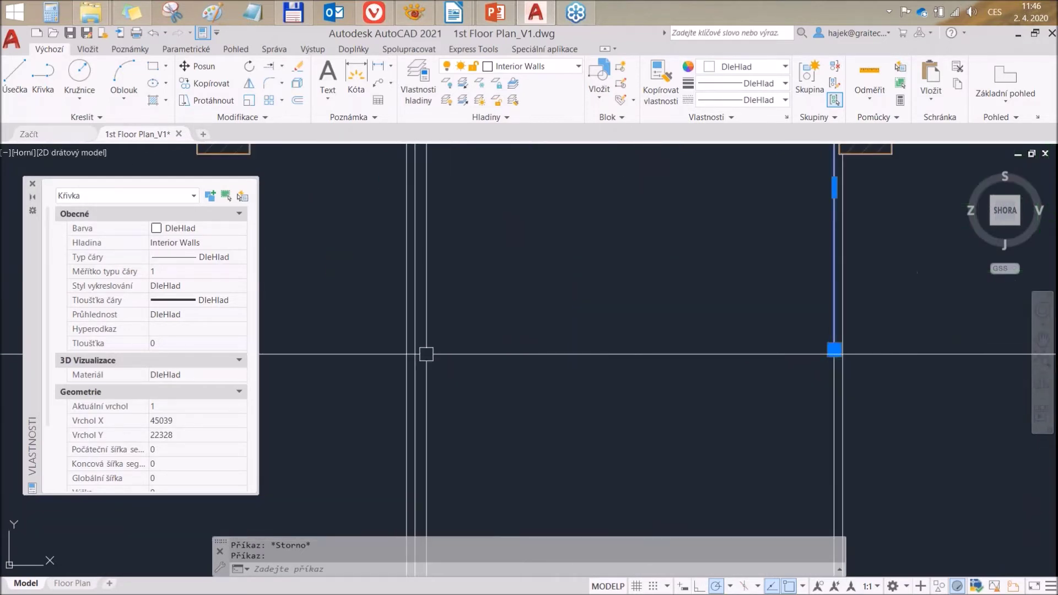
pyautogui.scroll(-4, 421, 343)
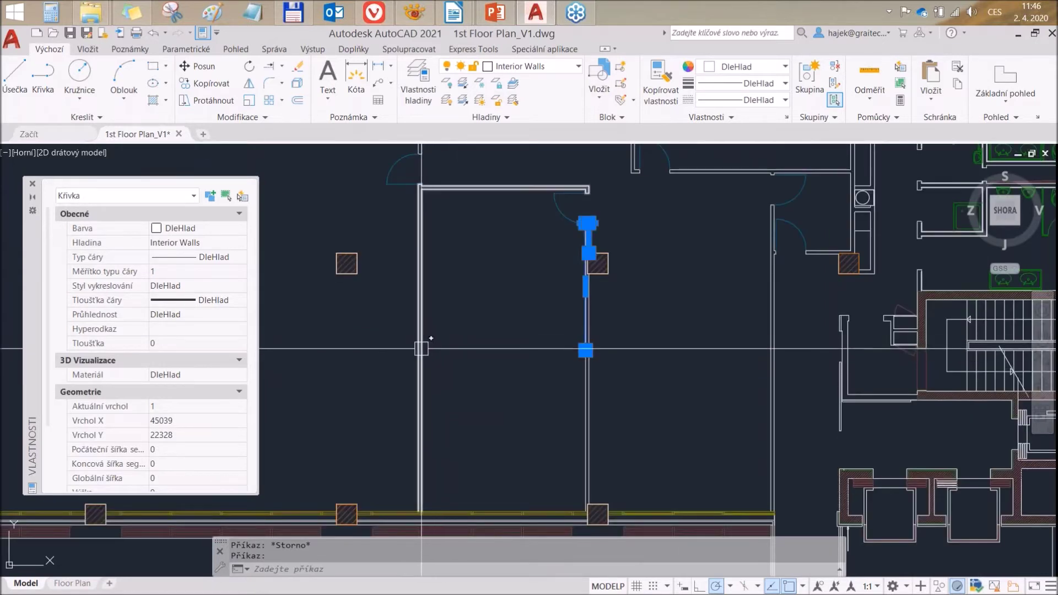
pyautogui.scroll(4, 578, 331)
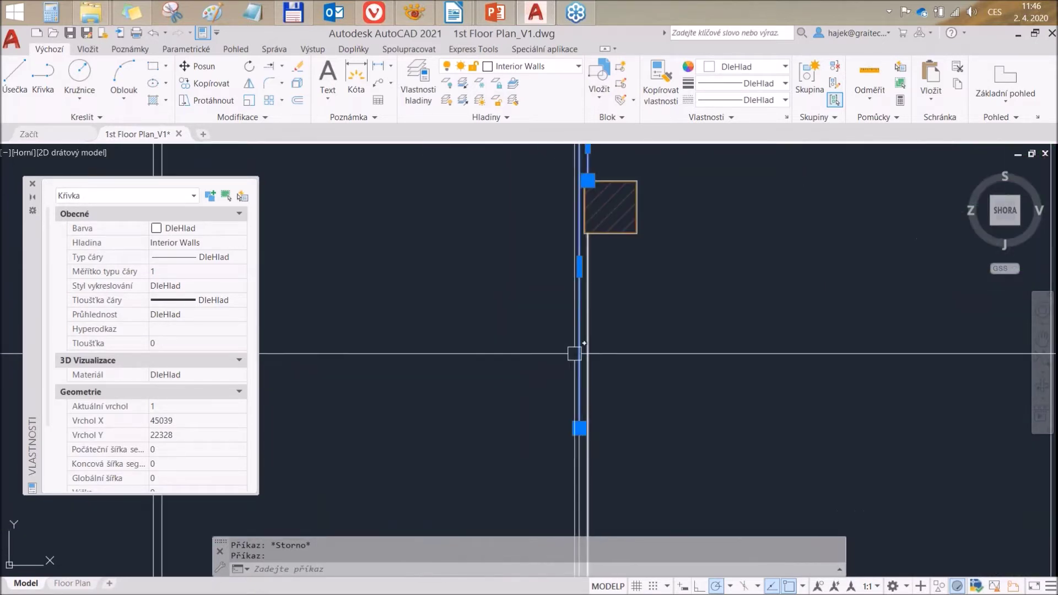
pyautogui.press('Escape')
pyautogui.click(571, 372)
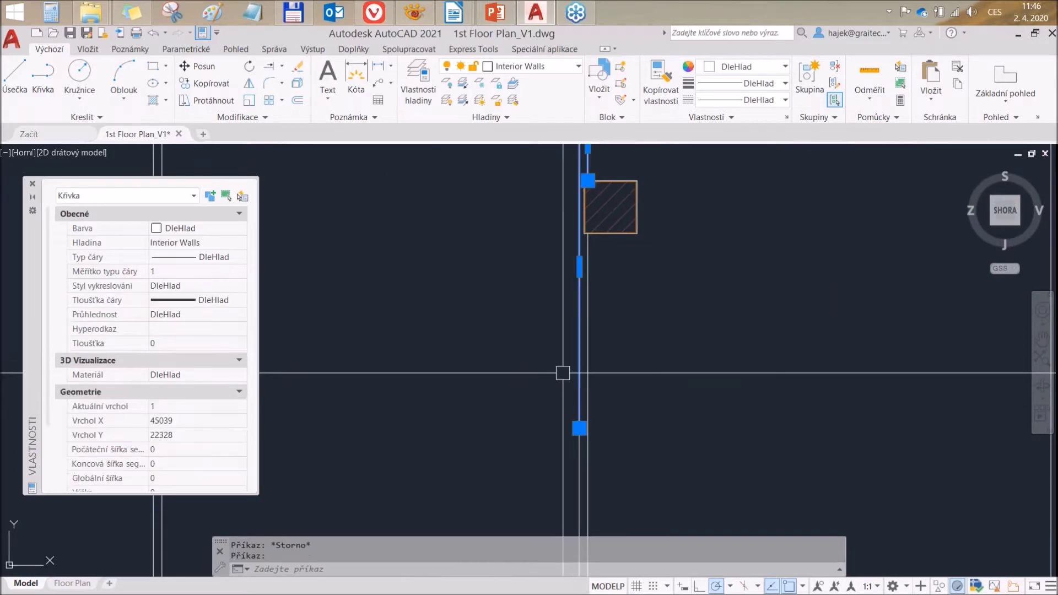
pyautogui.scroll(-2, 485, 353)
pyautogui.scroll(-2, 484, 384)
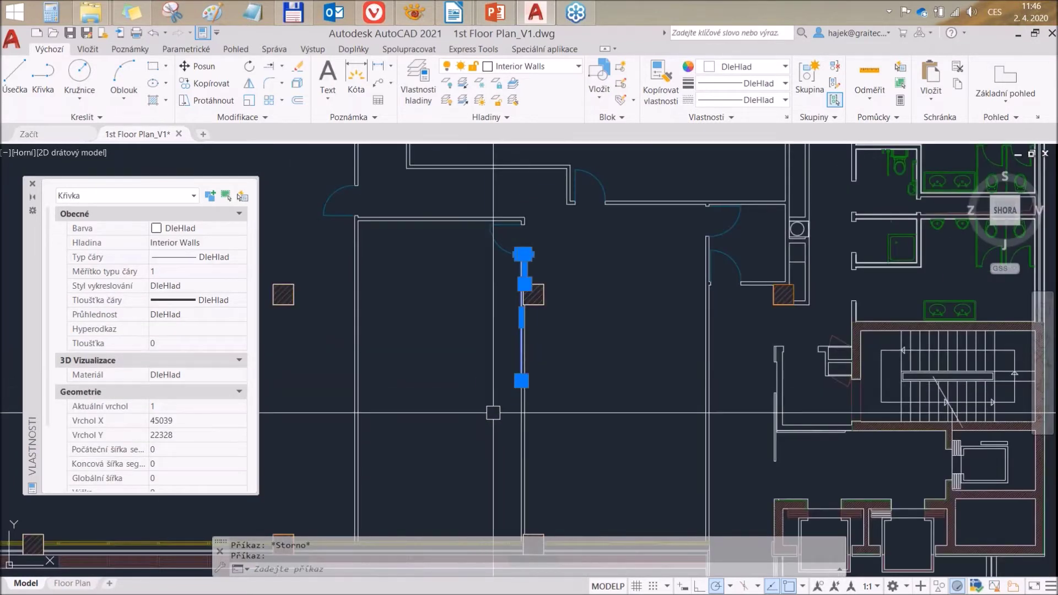
pyautogui.scroll(3, 490, 385)
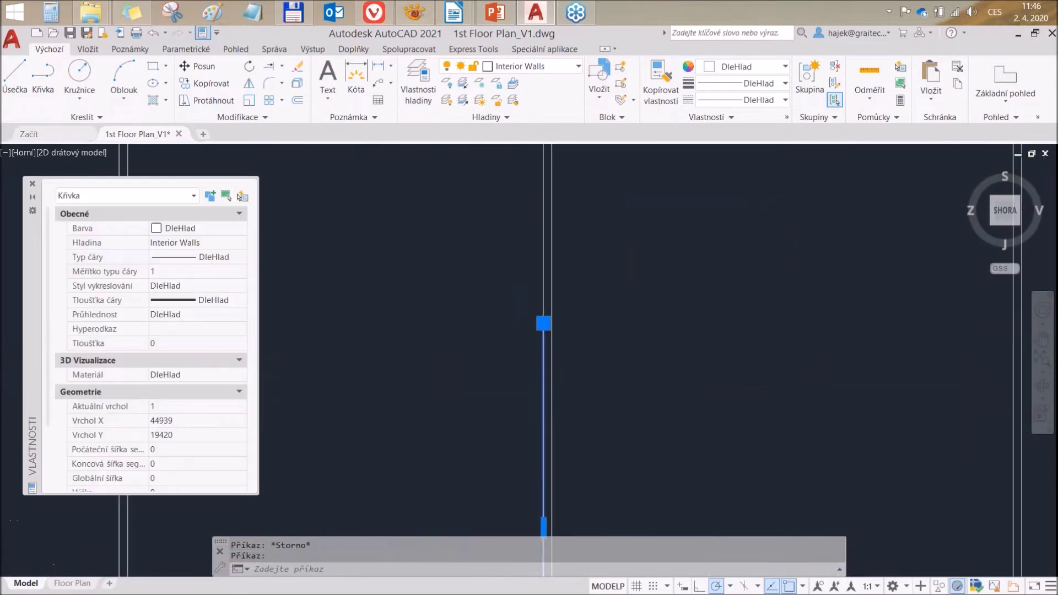
pyautogui.scroll(-6, 449, 340)
pyautogui.moveTo(393, 343); pyautogui.dragTo(468, 349, button='middle')
pyautogui.scroll(4, 524, 334)
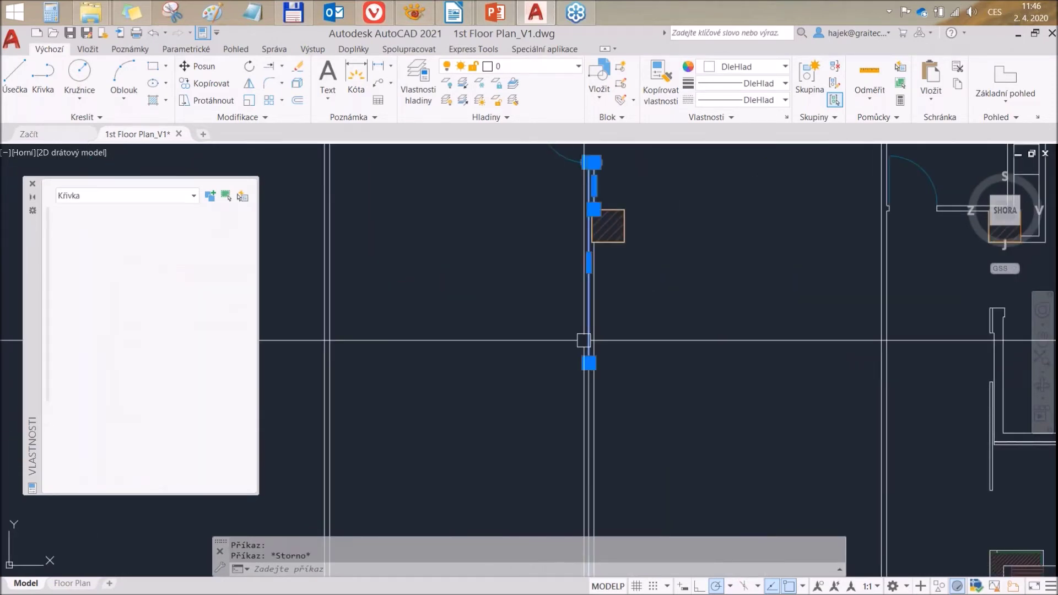
pyautogui.press('Delete')
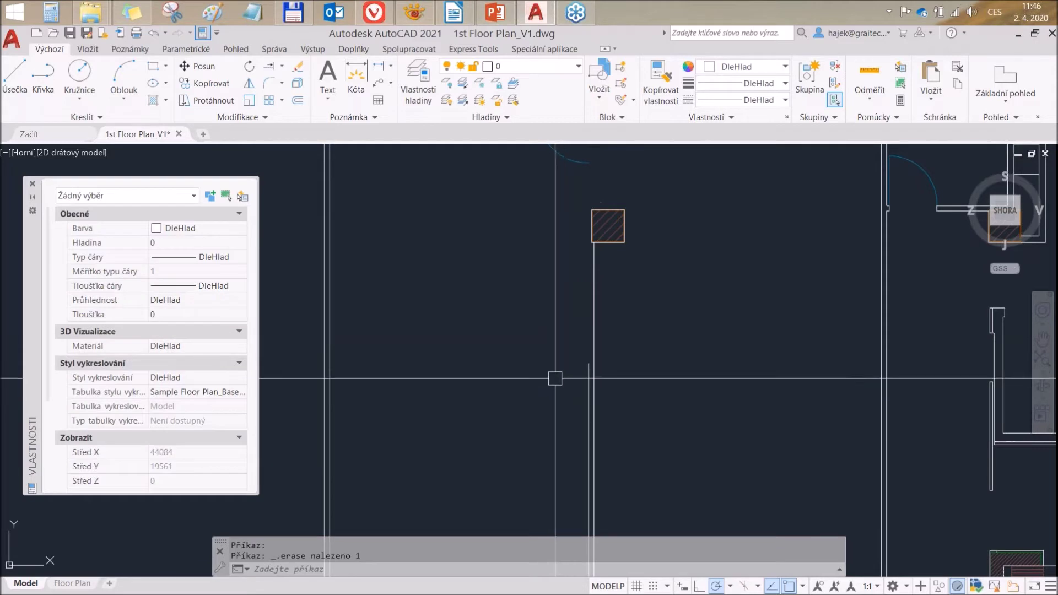
pyautogui.click(153, 34)
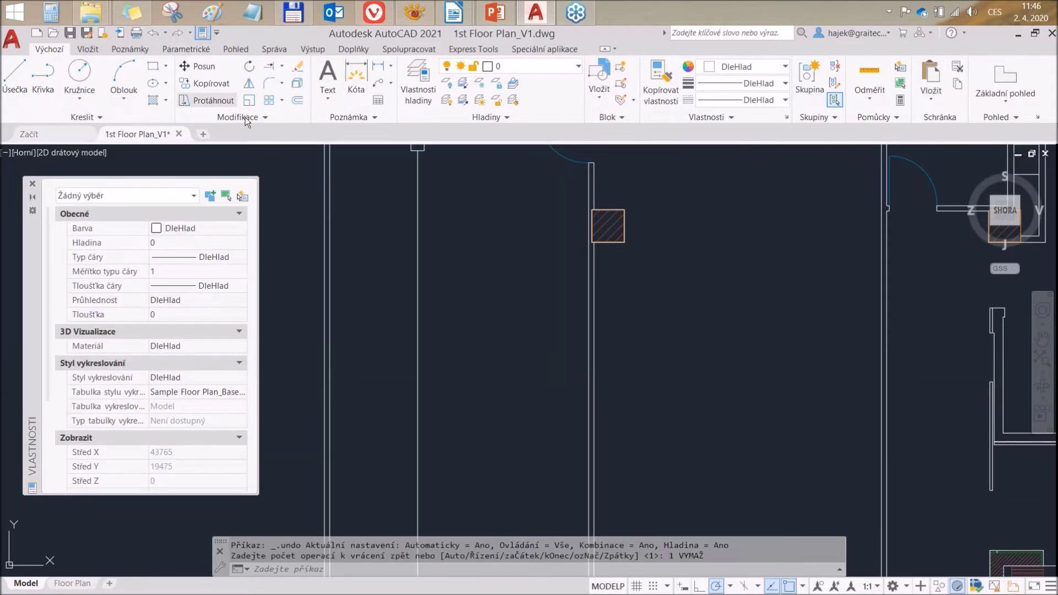
pyautogui.scroll(-2, 549, 312)
pyautogui.scroll(-1, 539, 314)
pyautogui.scroll(-1, 515, 297)
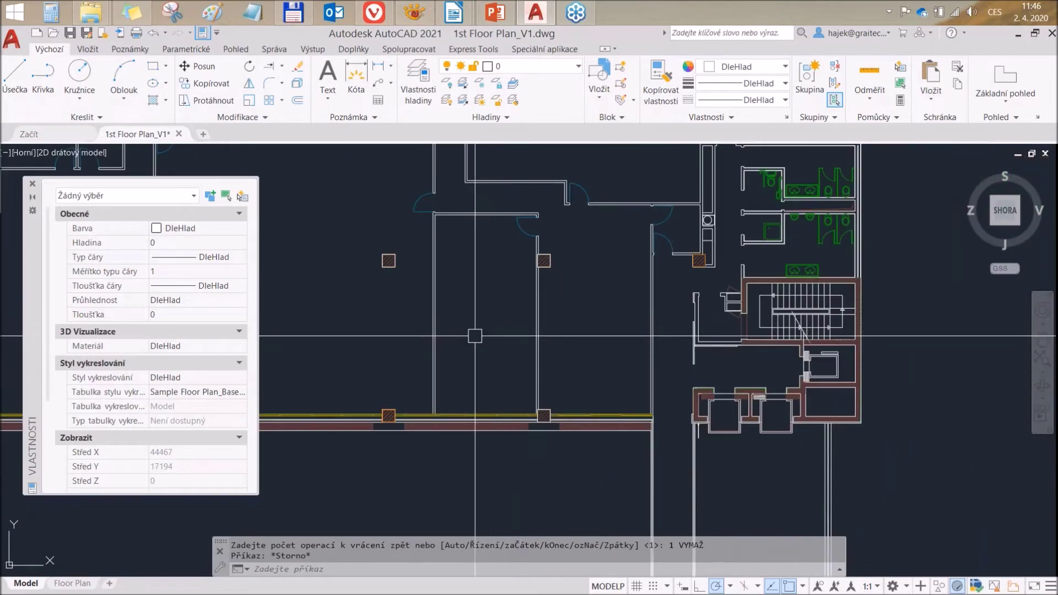
pyautogui.scroll(2, 567, 380)
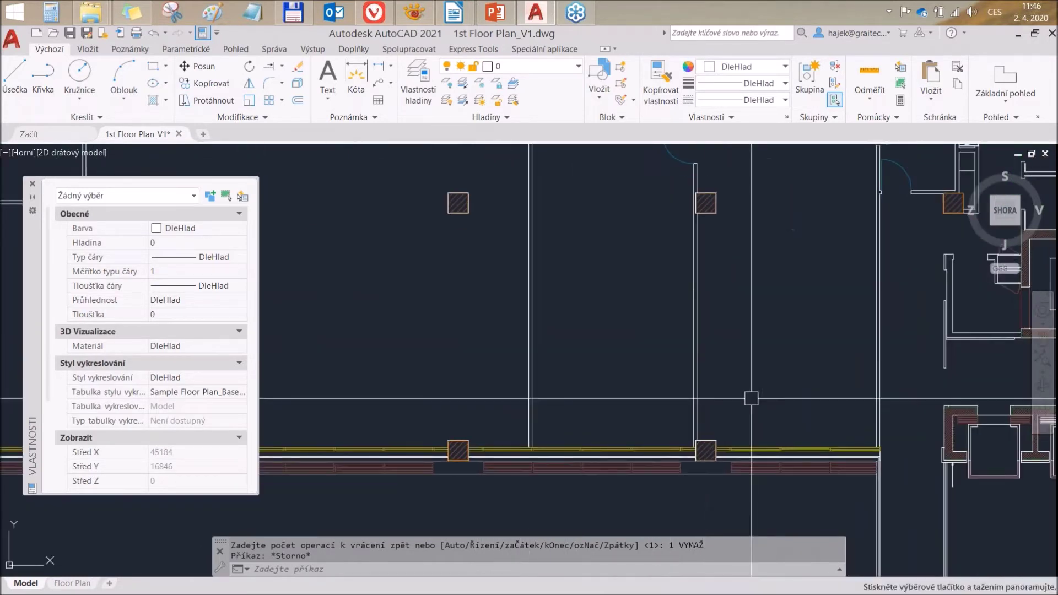
pyautogui.moveTo(577, 386); pyautogui.dragTo(617, 332, button='middle')
# Step: Draw a horizontal and a vertical test line between the columns
pyautogui.click(15, 77)
pyautogui.click(515, 347)
pyautogui.click(744, 348)
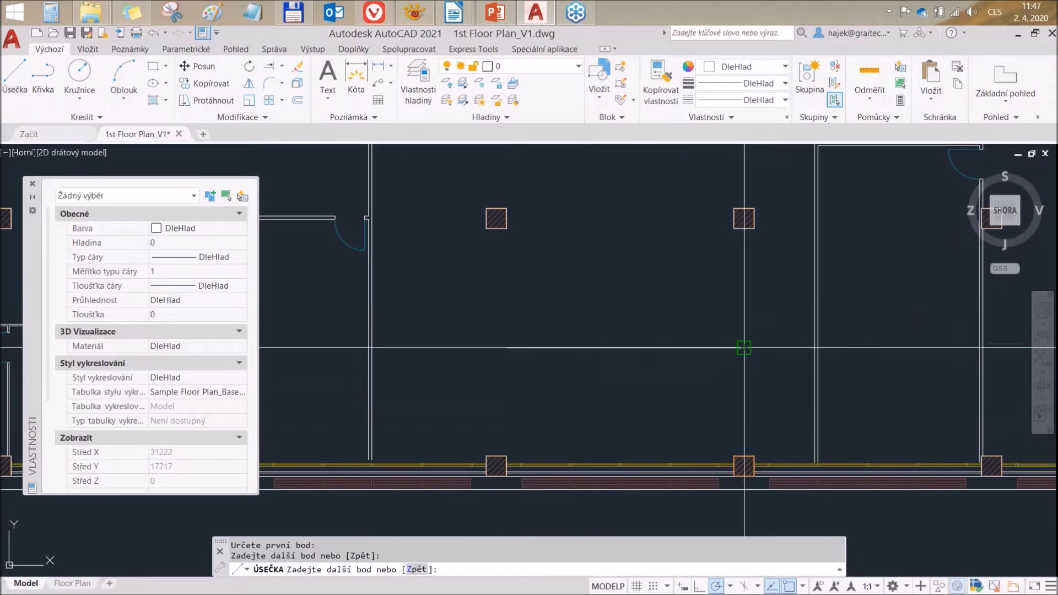
pyautogui.press('Escape')
pyautogui.click(24, 77)
pyautogui.click(672, 228)
pyautogui.click(672, 319)
pyautogui.press('Escape')
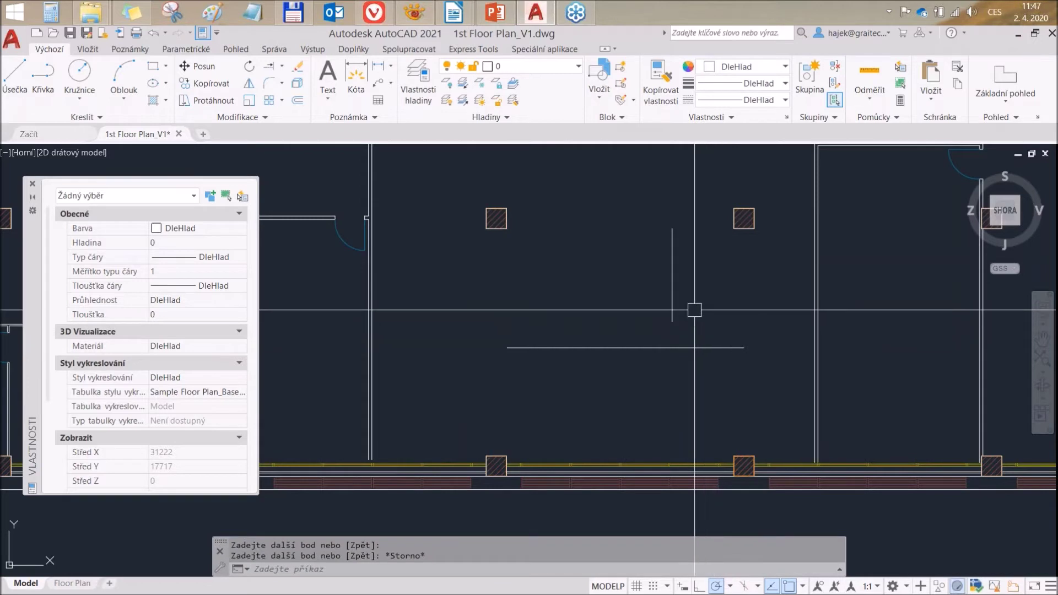
# Step: Break the horizontal test line at a point with Break at Point
pyautogui.click(239, 118)
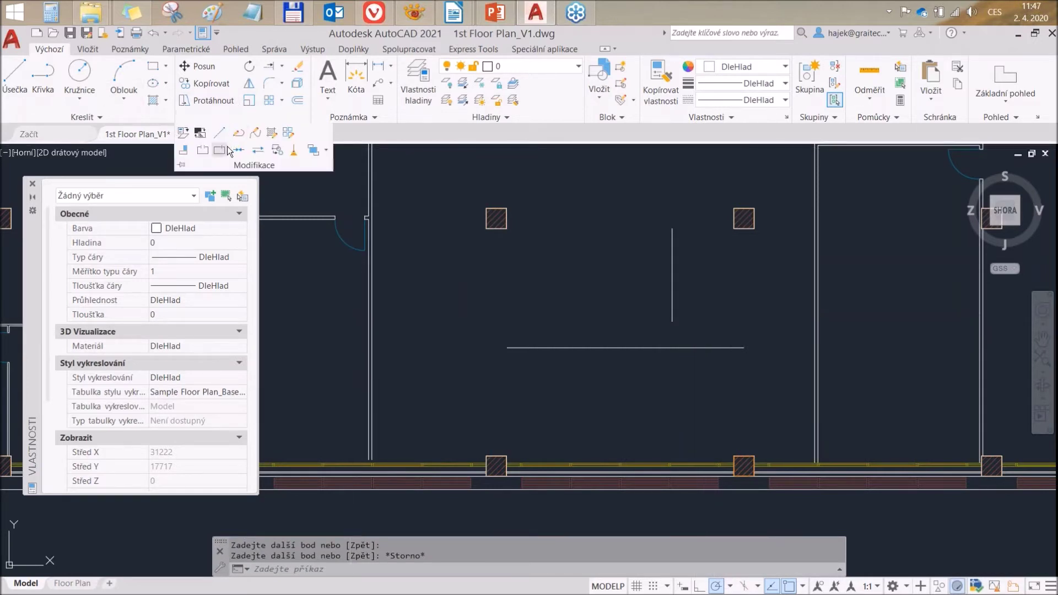
pyautogui.click(220, 150)
pyautogui.click(628, 348)
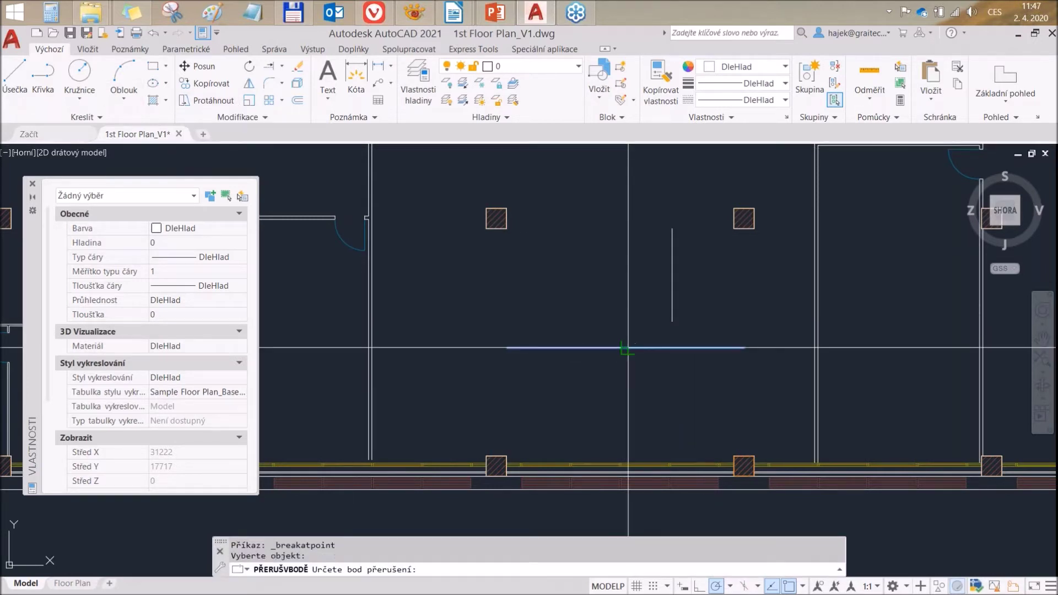
pyautogui.press('Escape')
# Step: Move the two halves of the broken line upward by their midpoint grips
pyautogui.click(685, 347)
pyautogui.click(629, 347)
pyautogui.click(589, 347)
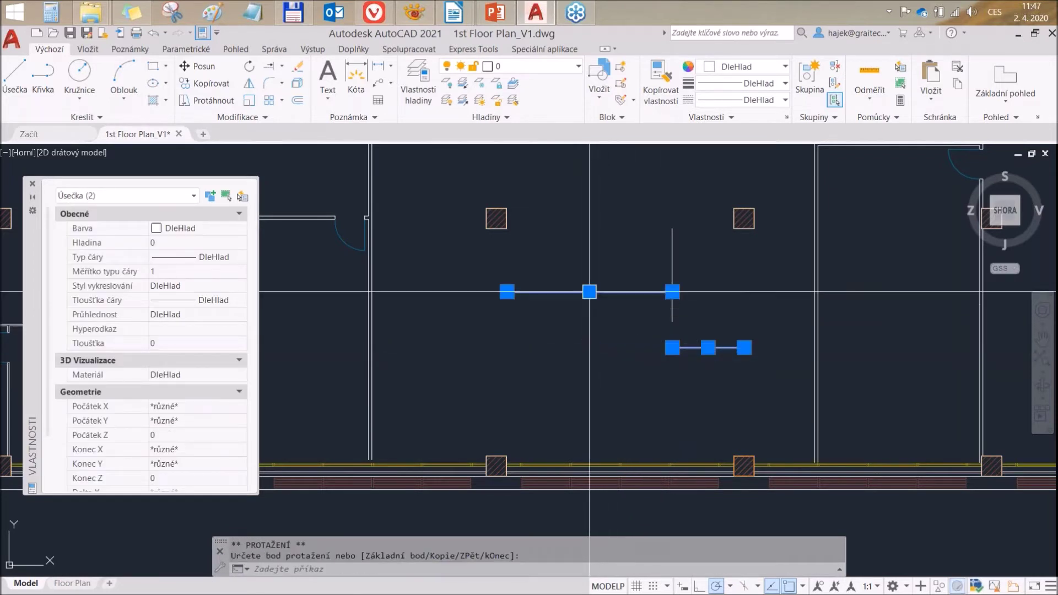
pyautogui.click(589, 291)
pyautogui.click(708, 347)
pyautogui.click(708, 314)
pyautogui.press('Escape')
# Step: Window-select and delete the three test lines, then switch to PowerPoint
pyautogui.scroll(2, 605, 332)
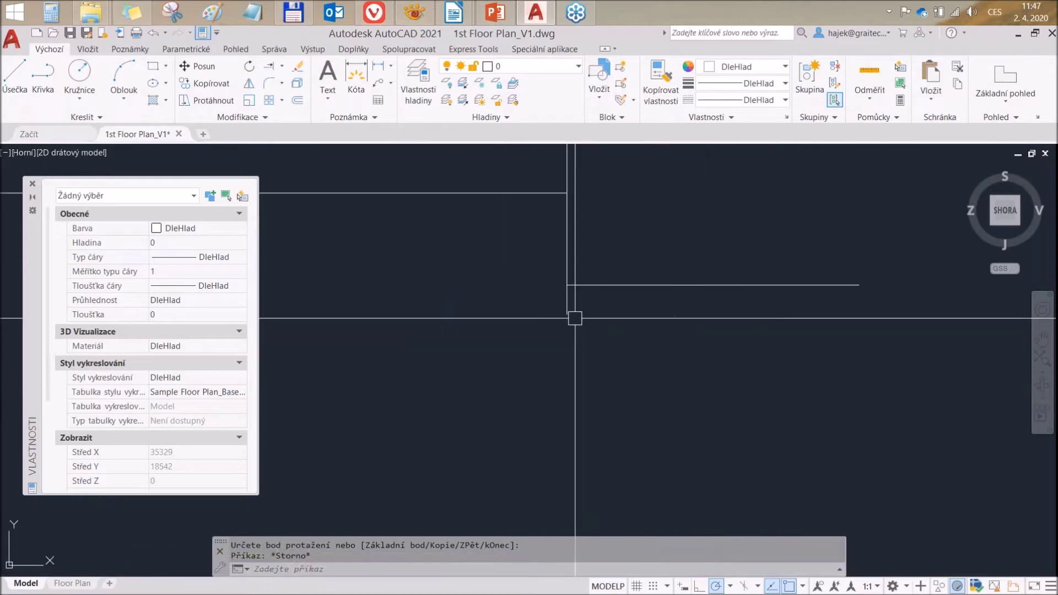
pyautogui.moveTo(564, 342); pyautogui.dragTo(572, 389, button='middle')
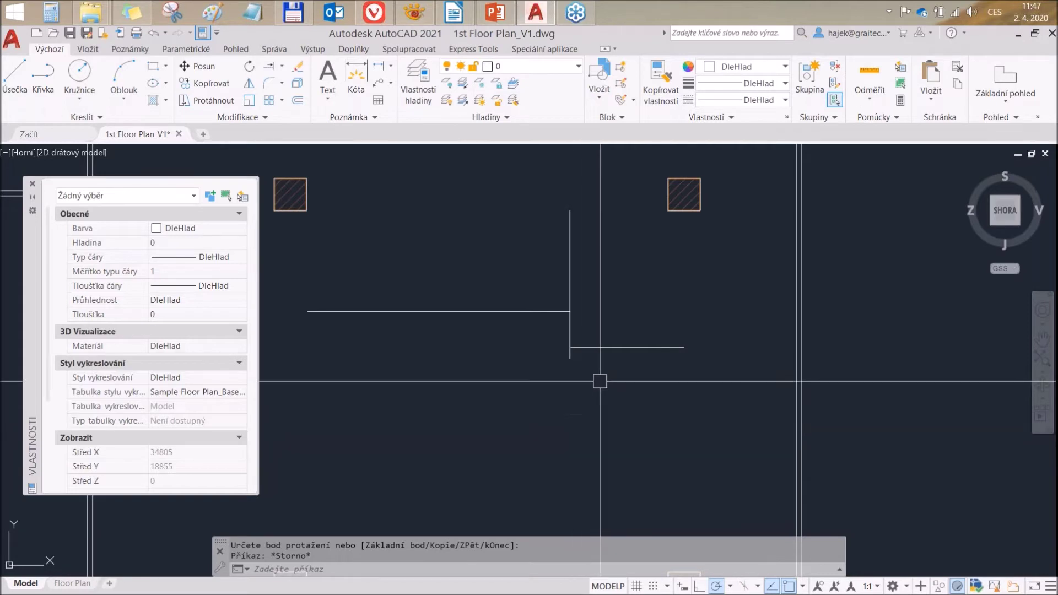
pyautogui.press('Escape')
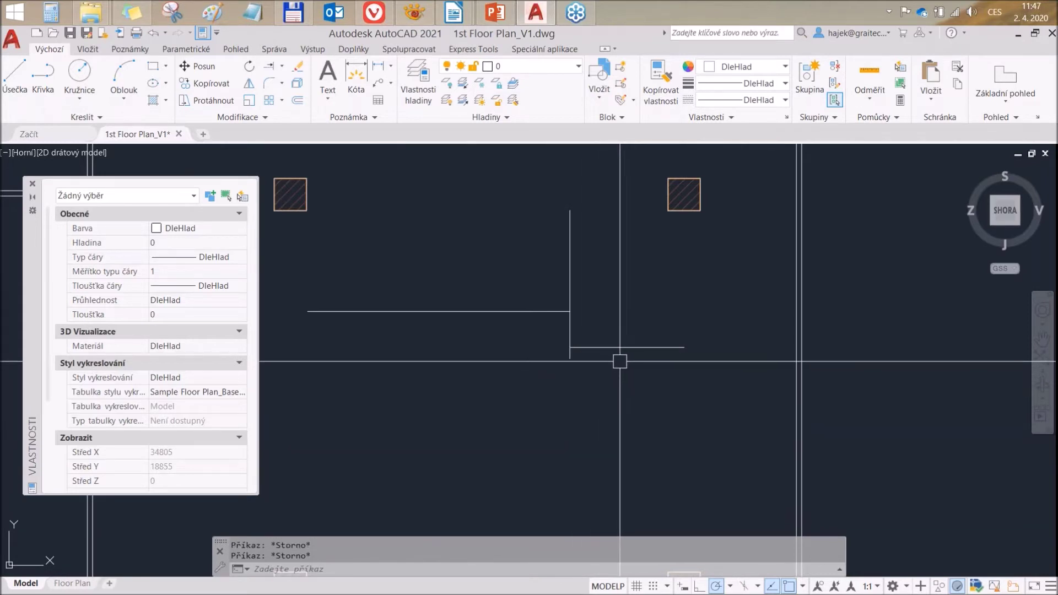
pyautogui.click(633, 368)
pyautogui.click(539, 294)
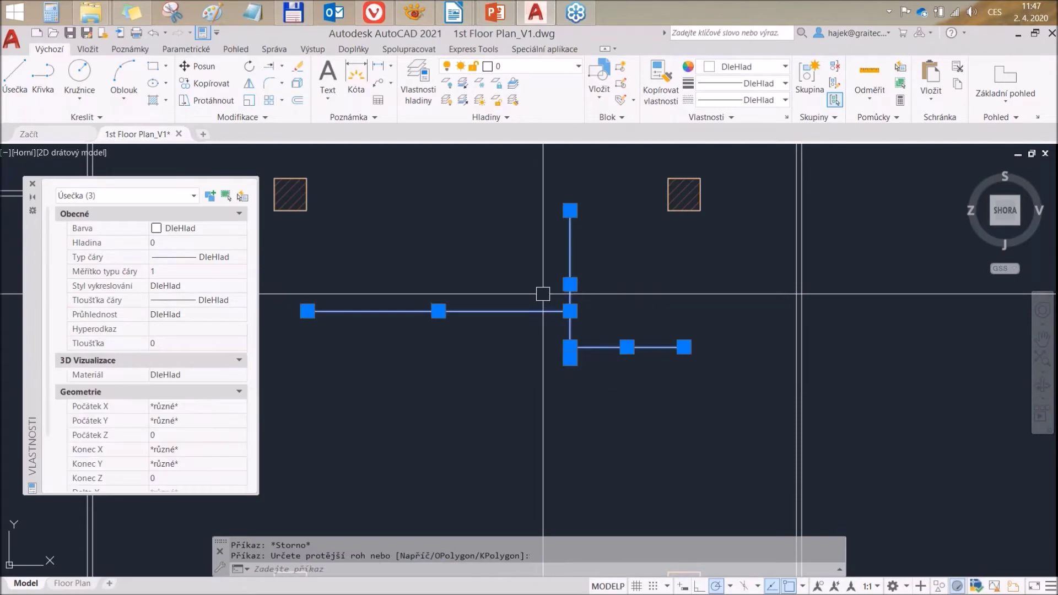
pyautogui.press('Delete')
pyautogui.click(496, 12)
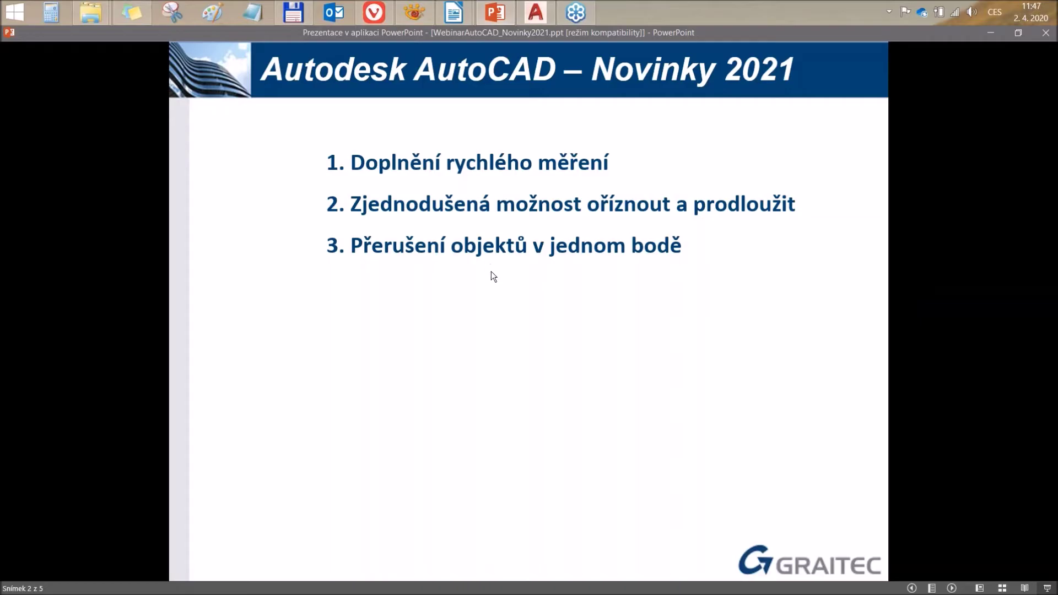
# Step: Reveal the fourth slide item, Vylepšení revizních obláčků, and return to AutoCAD
pyautogui.click(491, 272)
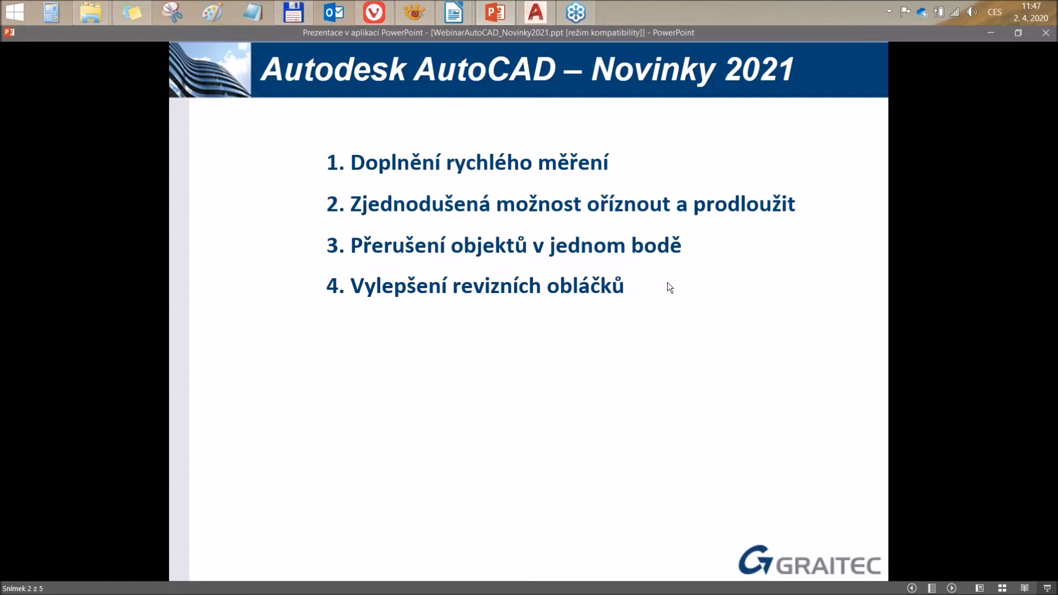
pyautogui.click(535, 12)
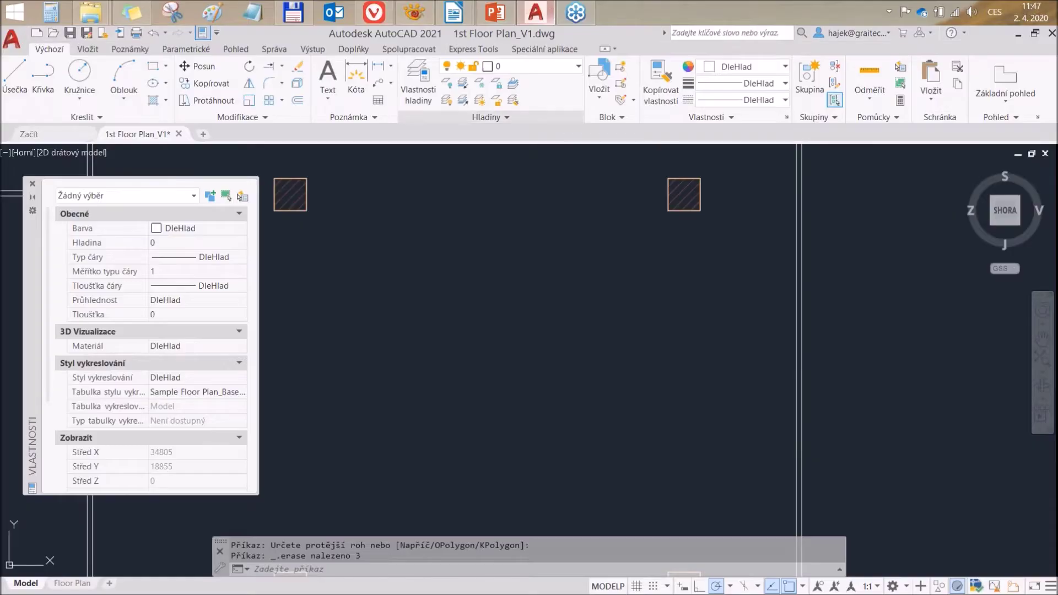
# Step: Frame the whole floor plan and bring up the Poznámky (Annotate) ribbon's revision cloud tools
pyautogui.middleClick(590, 195)
pyautogui.scroll(3, 579, 292)
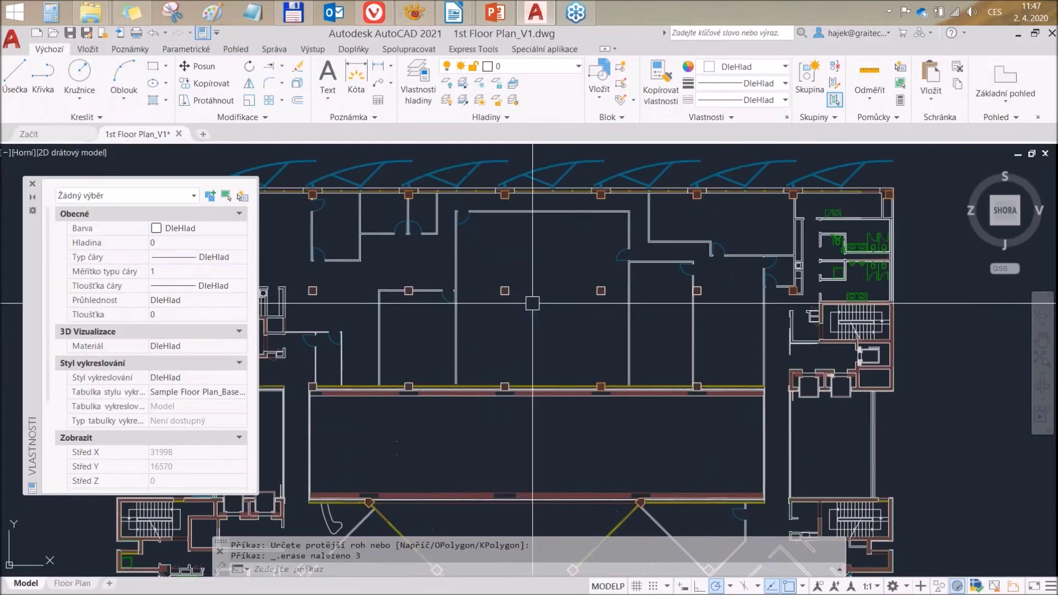
pyautogui.moveTo(578, 292); pyautogui.dragTo(648, 311, button='middle')
pyautogui.press('Escape')
pyautogui.scroll(4, 597, 319)
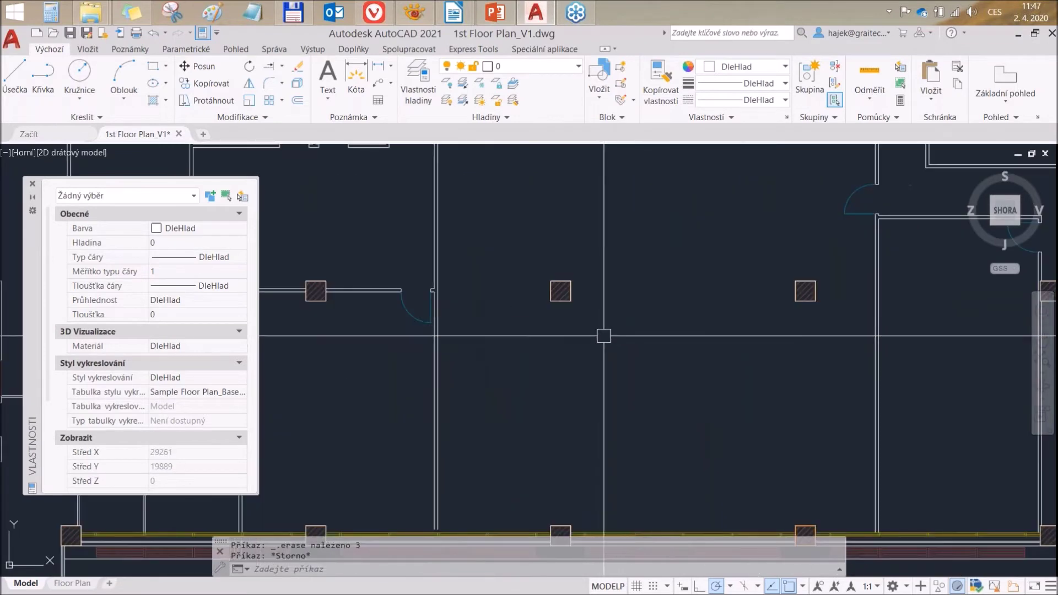
pyautogui.scroll(-4, 606, 342)
pyautogui.moveTo(606, 341); pyautogui.dragTo(608, 323, button='middle')
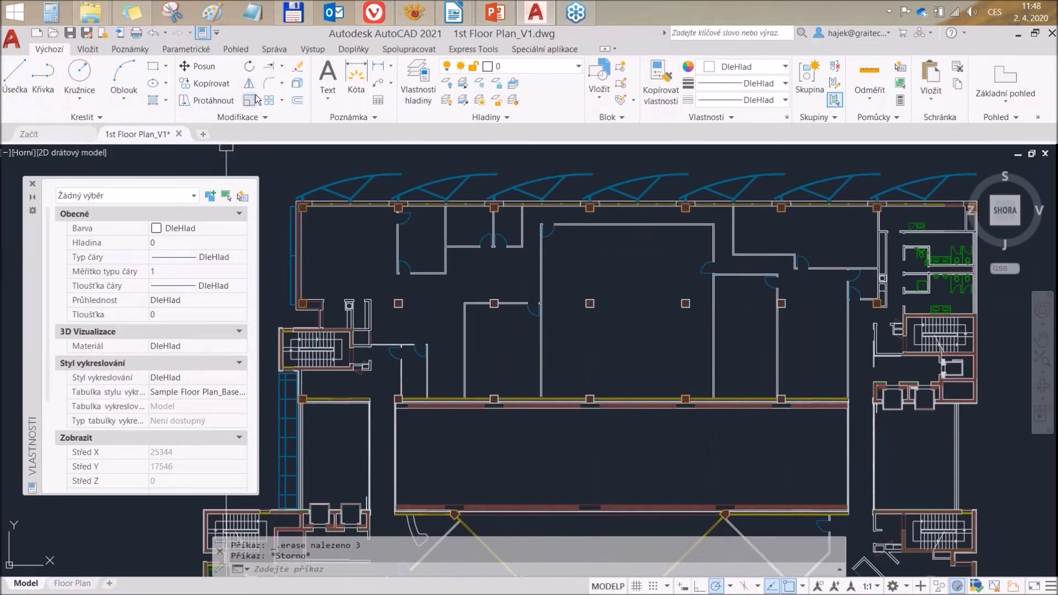
pyautogui.click(87, 49)
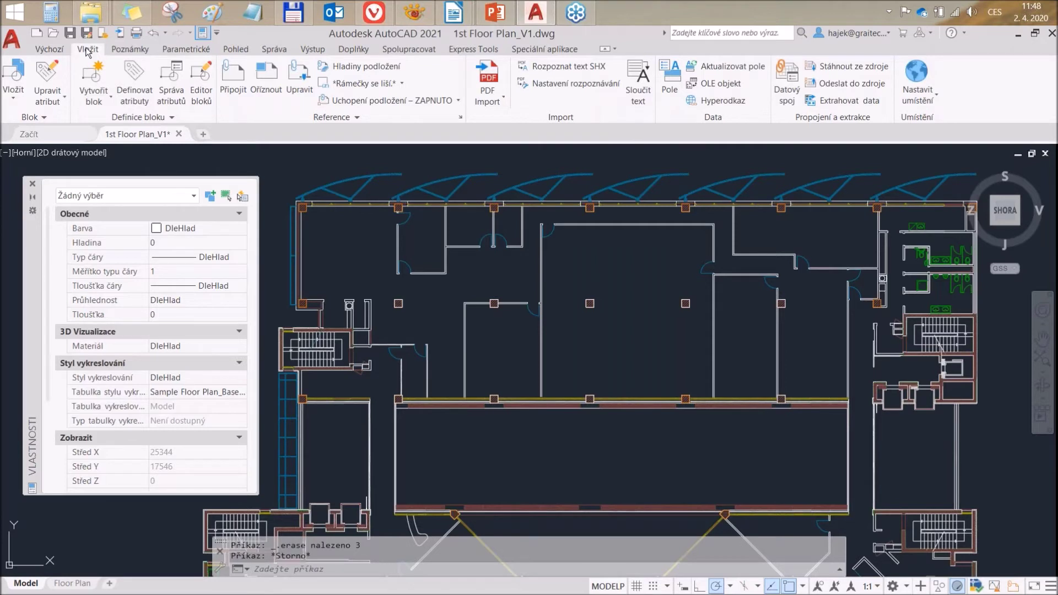
pyautogui.click(119, 51)
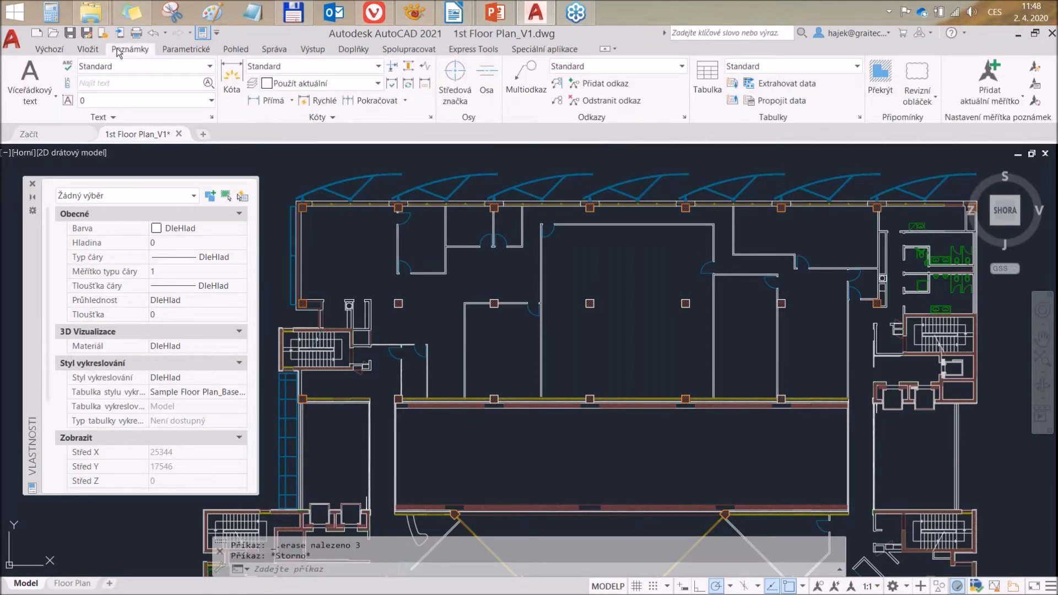
# Step: Draw a rectangular revision cloud around the room's central column
pyautogui.click(918, 98)
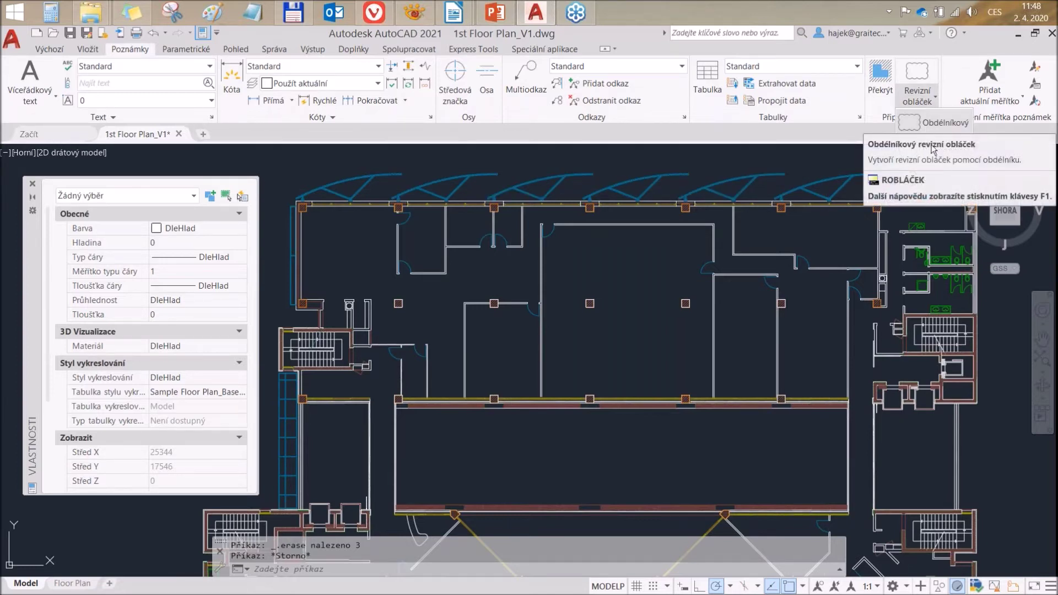
pyautogui.click(934, 122)
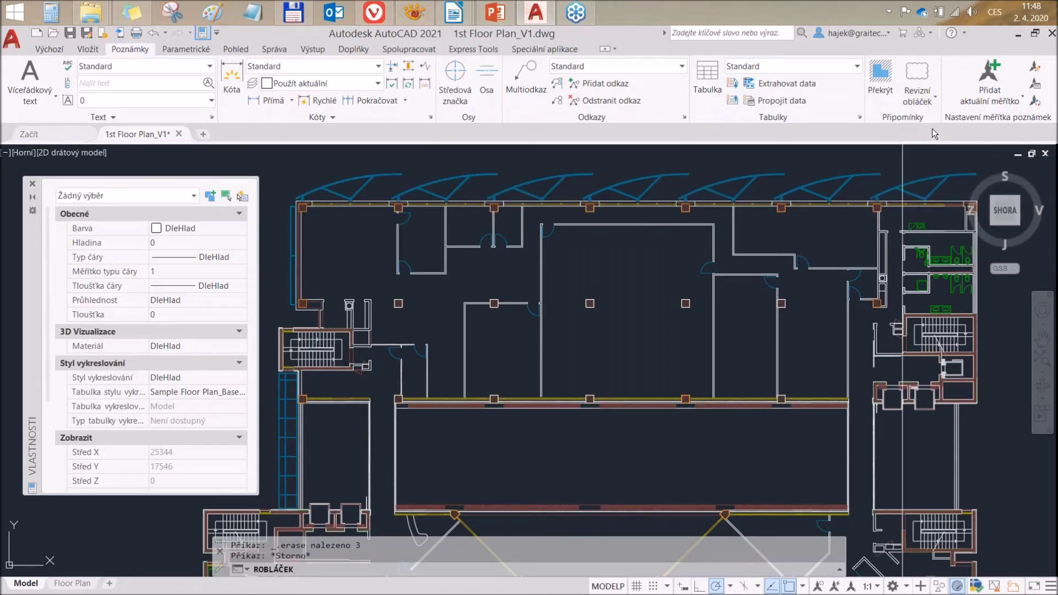
pyautogui.click(621, 325)
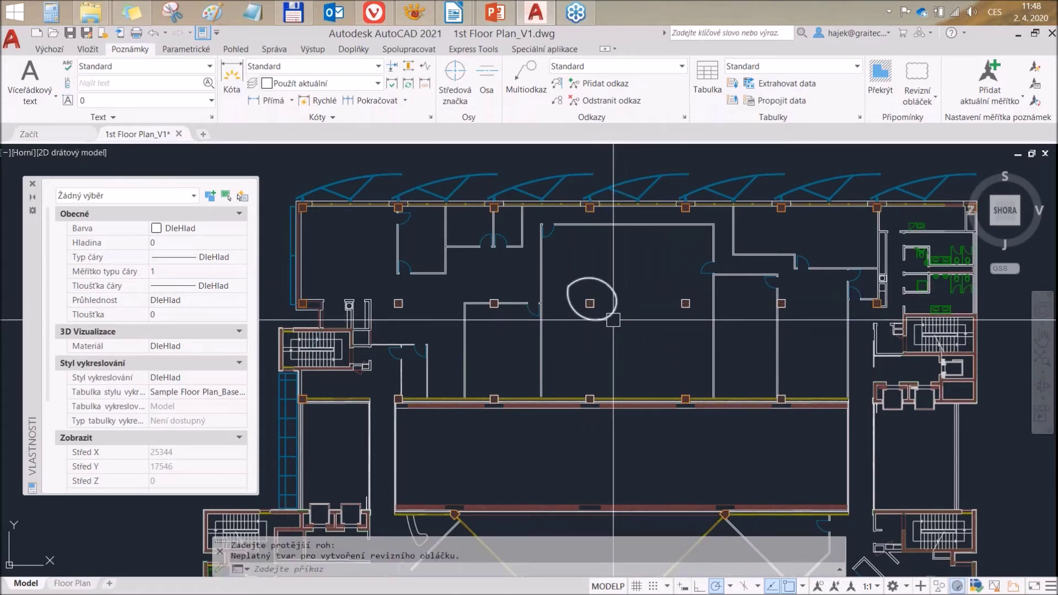
# Step: Change the revision cloud's Délka oblouku (arc length) from 4472 to 100 in Properties
pyautogui.click(612, 311)
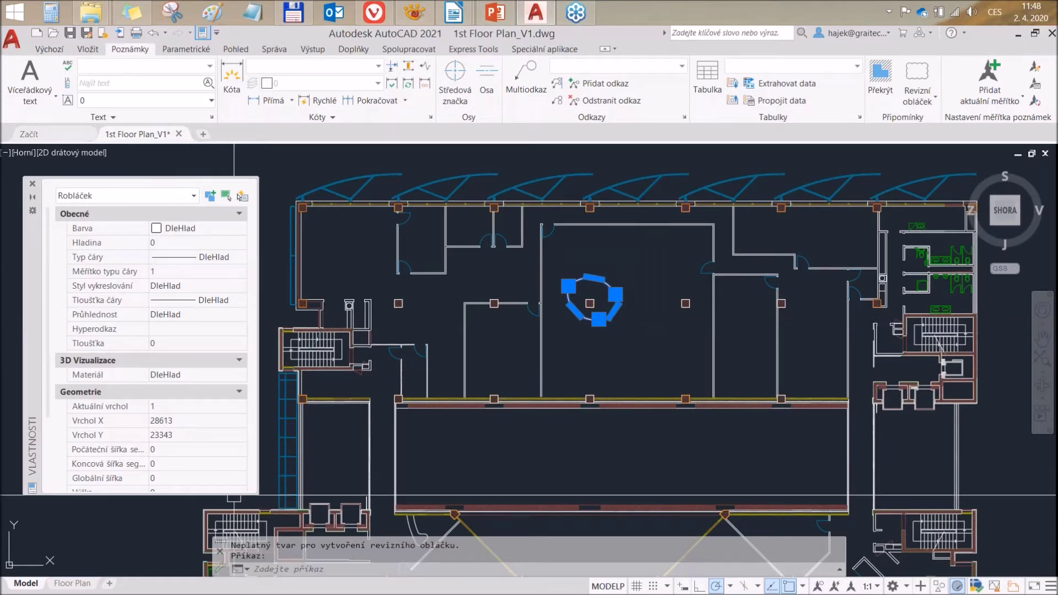
pyautogui.moveTo(233, 494); pyautogui.dragTo(233, 525)
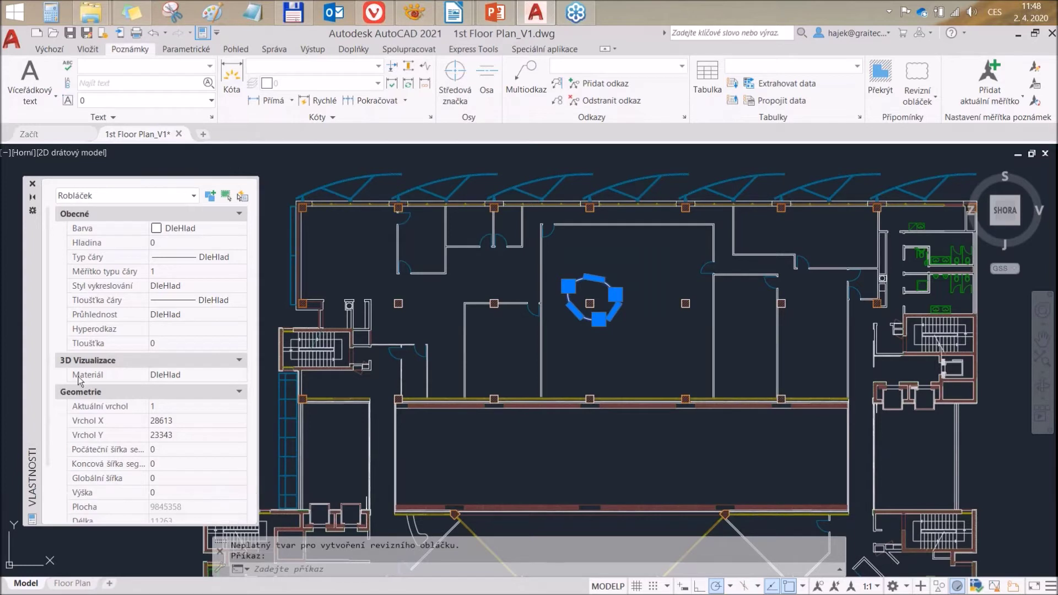
pyautogui.moveTo(47, 316); pyautogui.dragTo(49, 386)
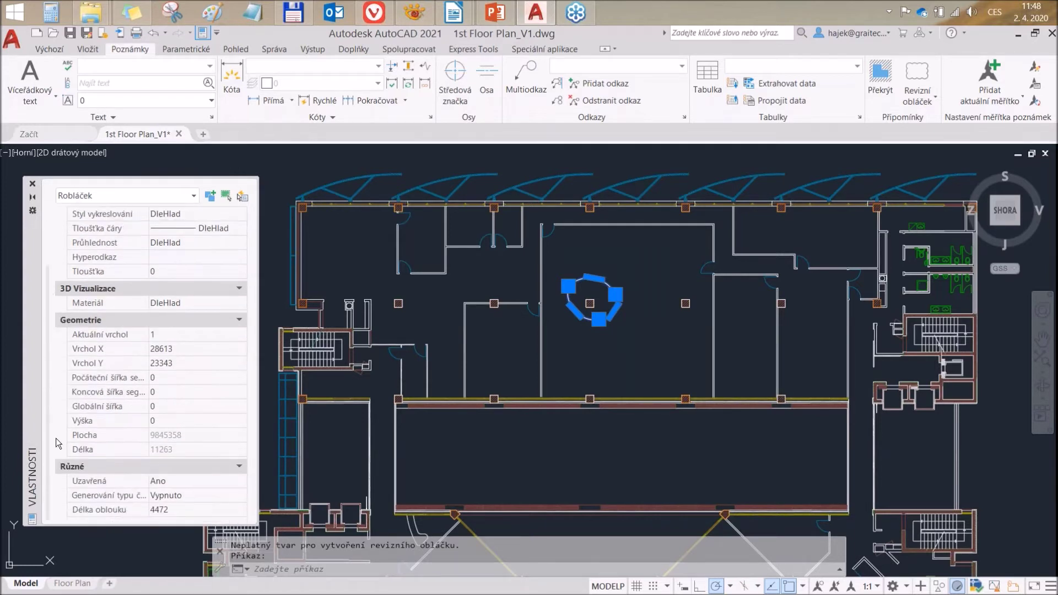
pyautogui.click(178, 510)
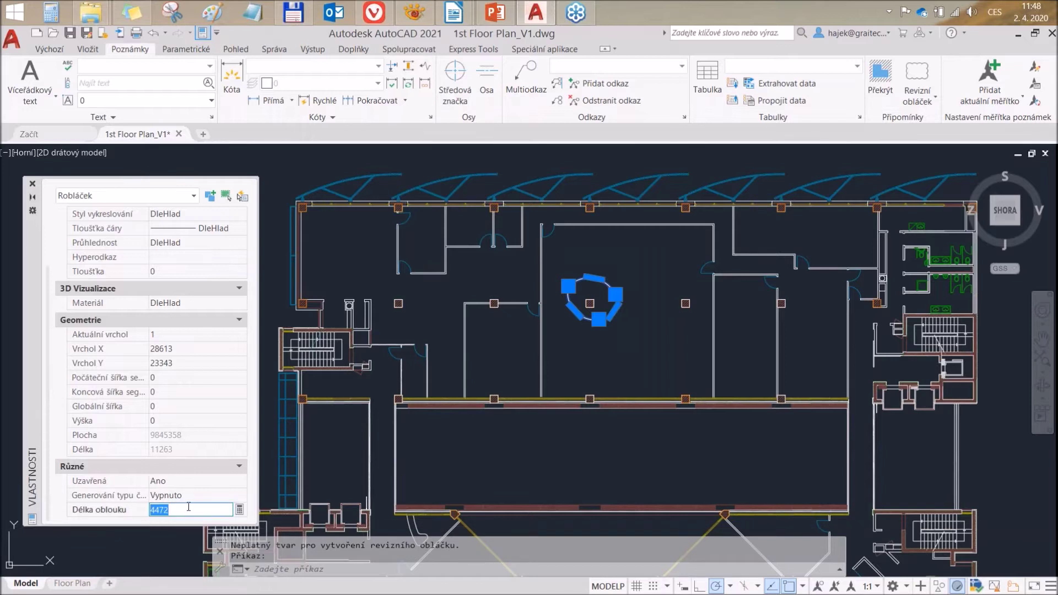
pyautogui.write('100')
pyautogui.press('Return')
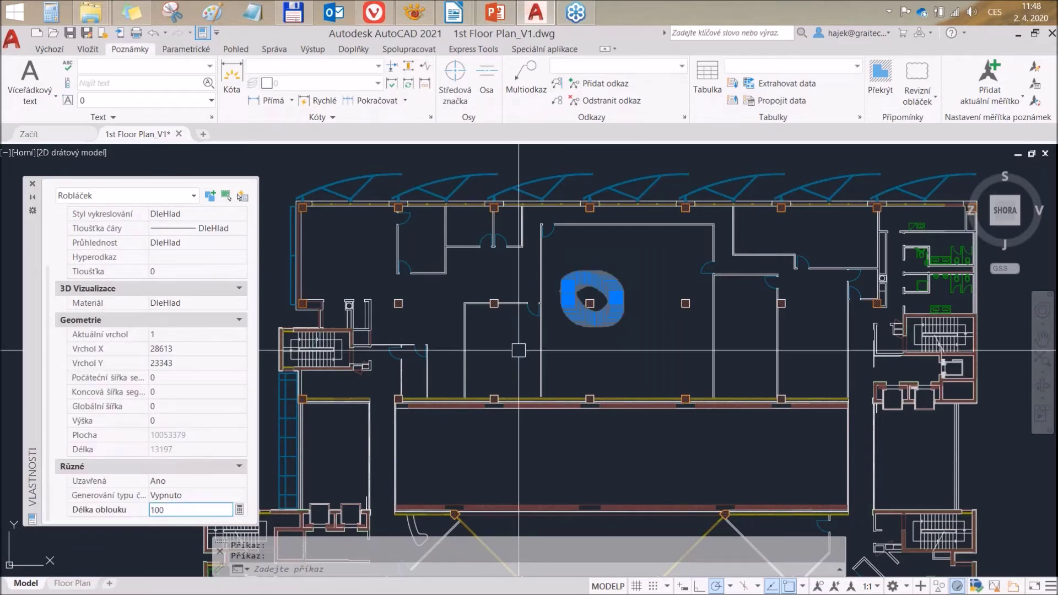
pyautogui.press('Escape')
pyautogui.scroll(7, 620, 281)
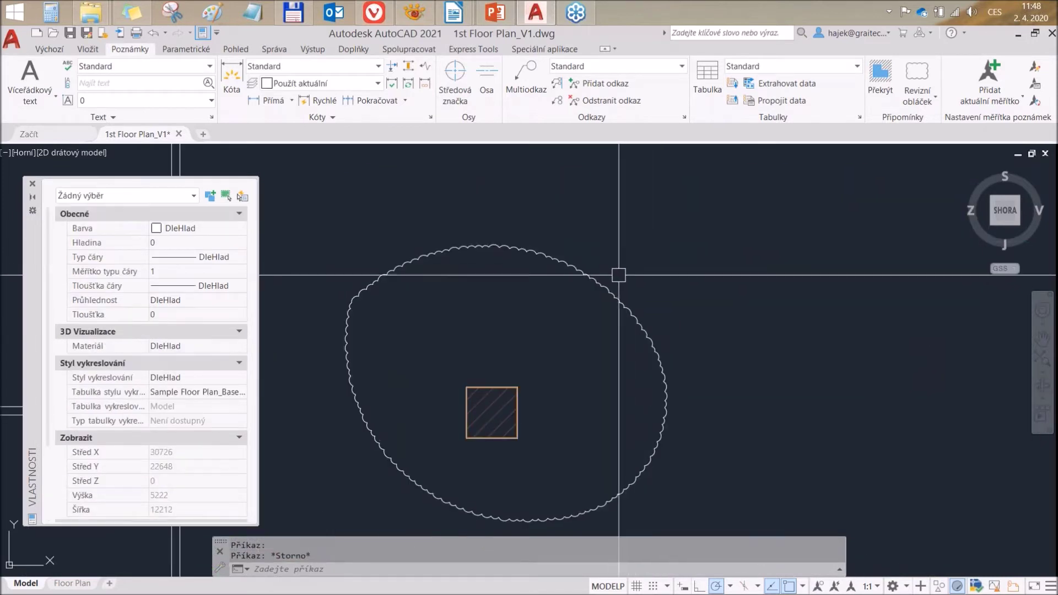
# Step: Set the revision cloud's arc length to 500 in Properties
pyautogui.scroll(-2, 53, 358)
pyautogui.scroll(-2, 53, 358)
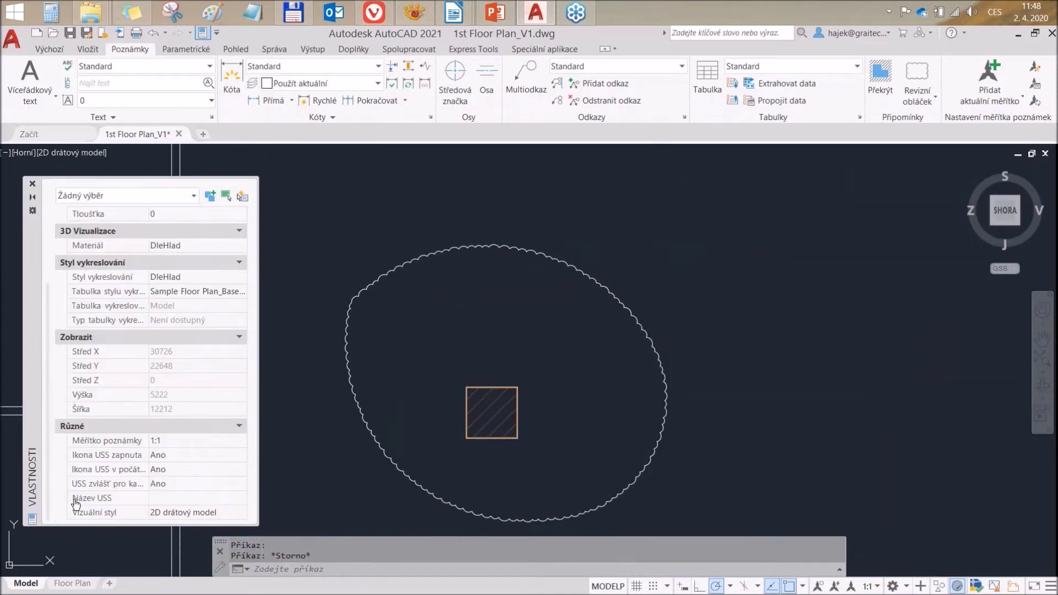
pyautogui.click(414, 262)
pyautogui.scroll(-3, 149, 358)
pyautogui.scroll(-1, 149, 358)
pyautogui.click(188, 510)
pyautogui.write('5')
pyautogui.press('Return')
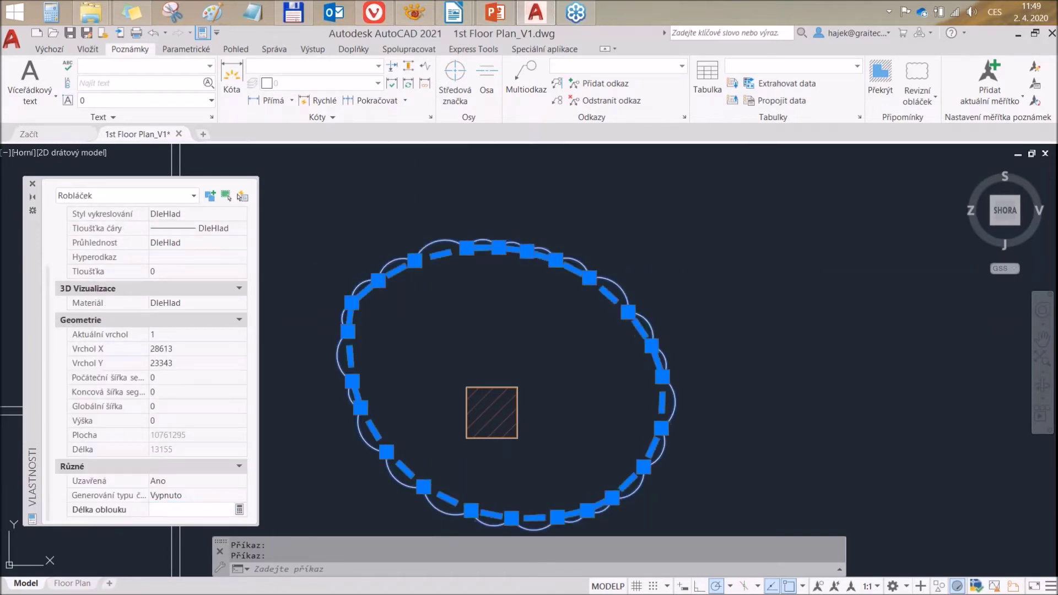
# Step: Set the cloud's Uzavřená (Closed) property to Ne, making it an open cloud
pyautogui.click(216, 495)
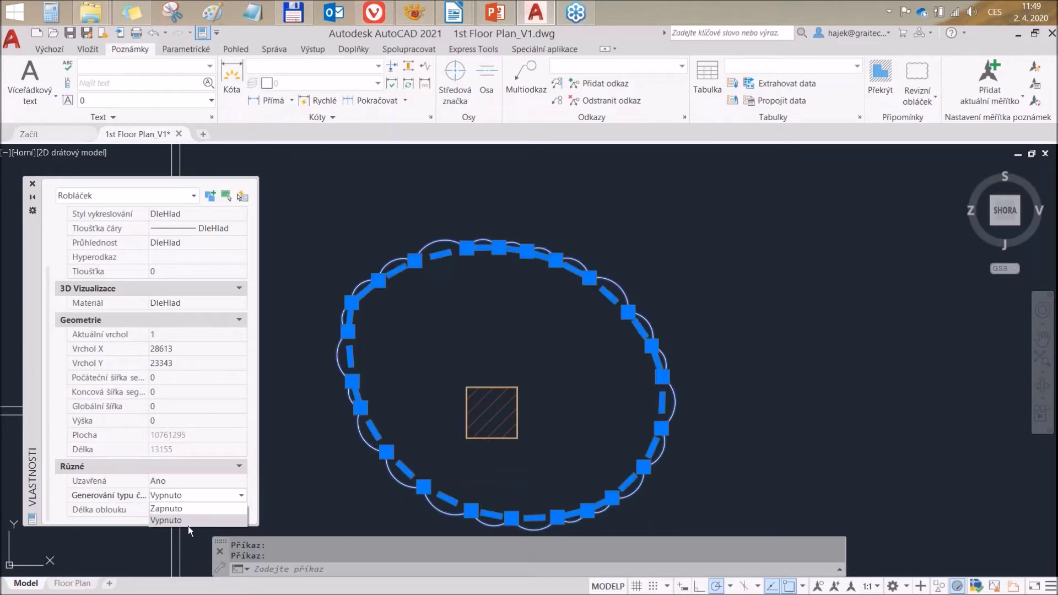
pyautogui.click(207, 480)
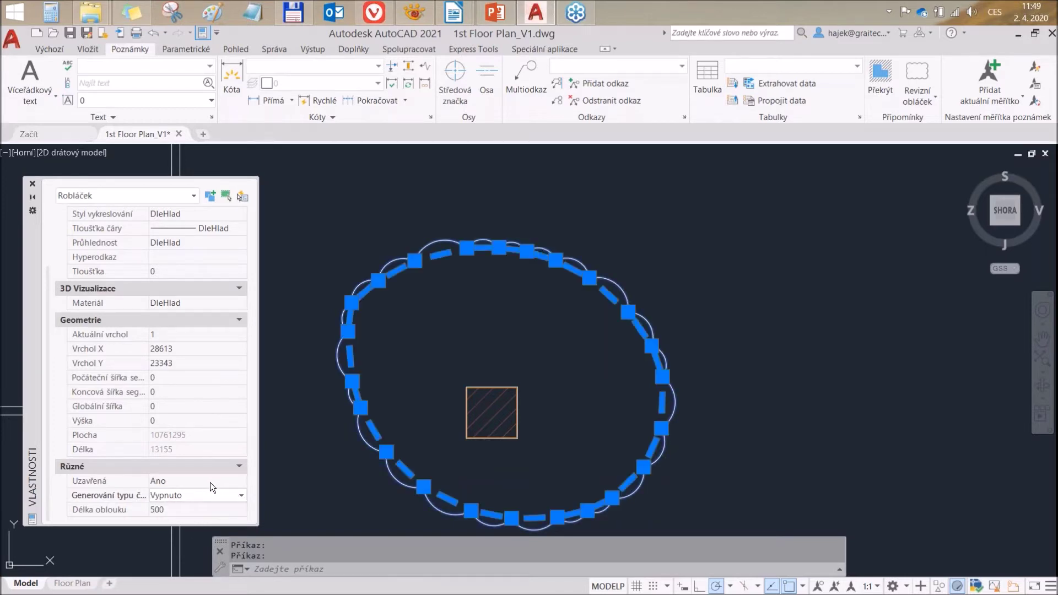
pyautogui.click(235, 481)
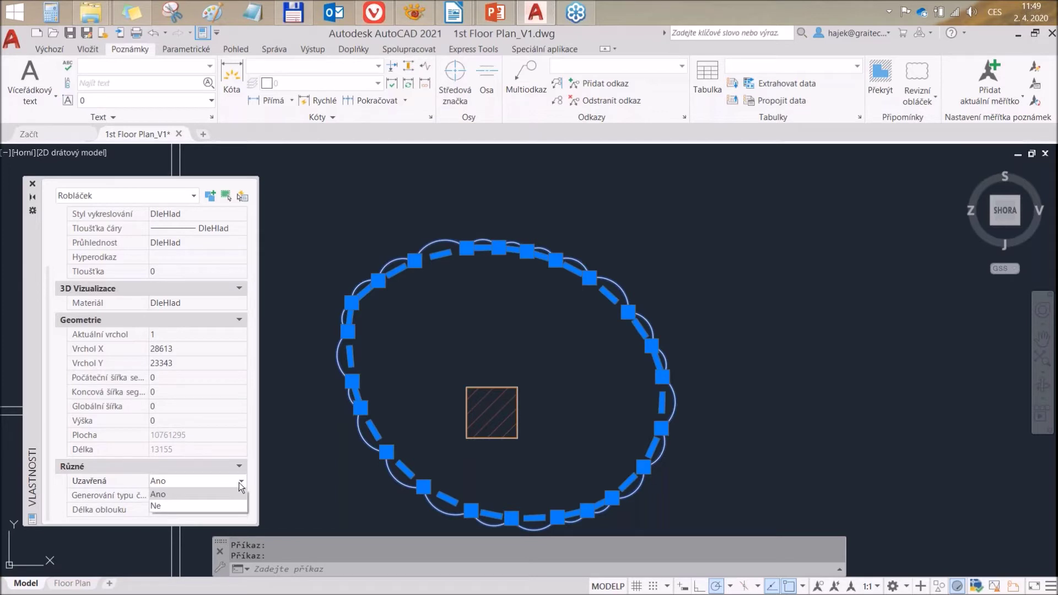
pyautogui.click(225, 504)
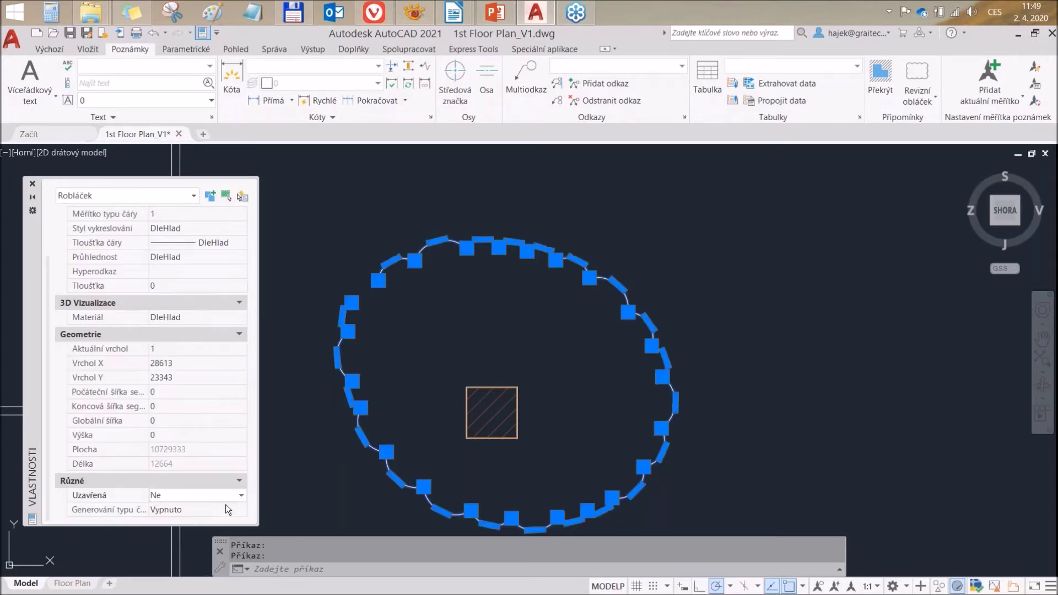
pyautogui.press('Escape')
# Step: Try stretching the open cloud's end grip, cancel, then undo the open setting
pyautogui.click(342, 320)
pyautogui.click(349, 300)
pyautogui.press('Escape')
pyautogui.scroll(-2, 496, 319)
pyautogui.moveTo(498, 332); pyautogui.dragTo(482, 321, button='middle')
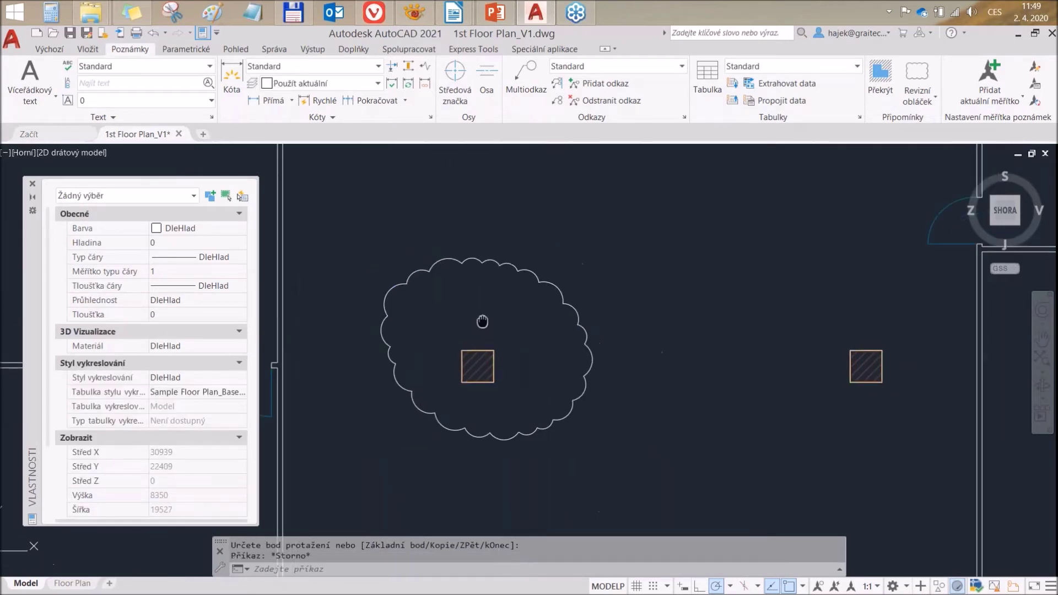
pyautogui.click(410, 386)
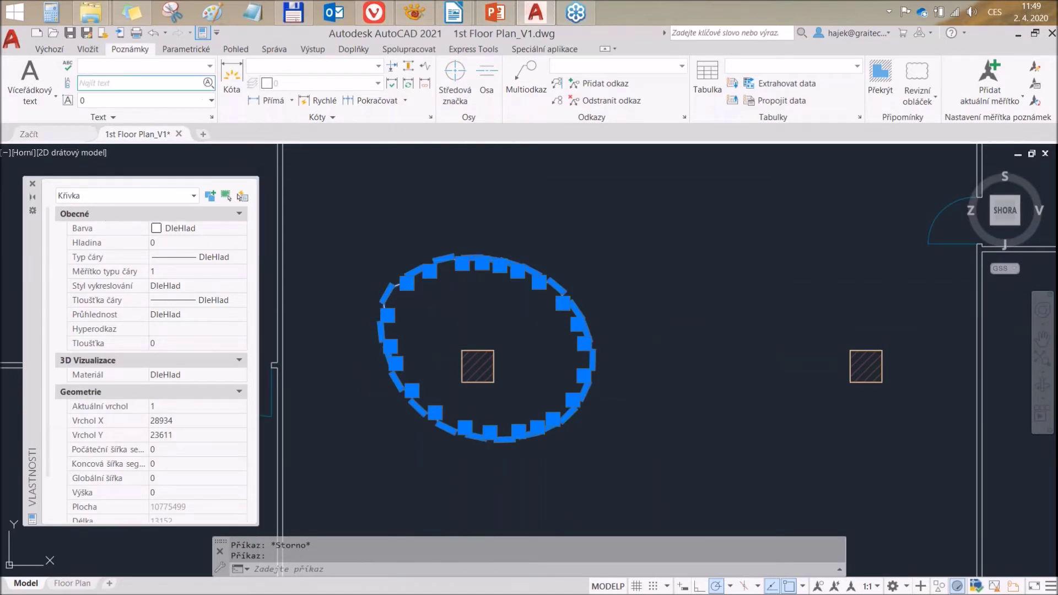
pyautogui.click(153, 34)
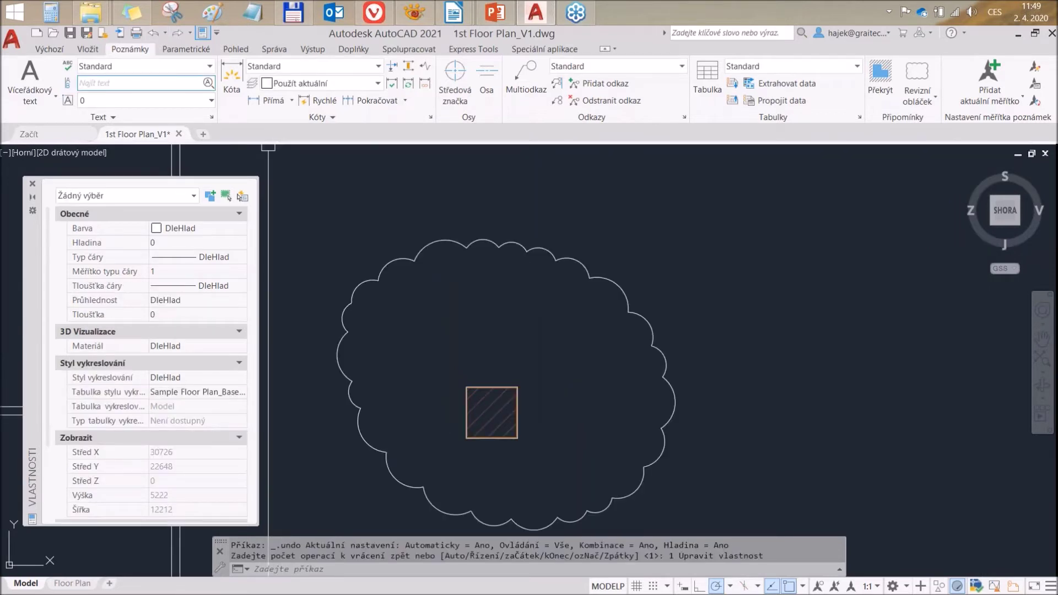
# Step: Reselect the column's revision cloud and replace its 500 arc length with 1000
pyautogui.click(348, 314)
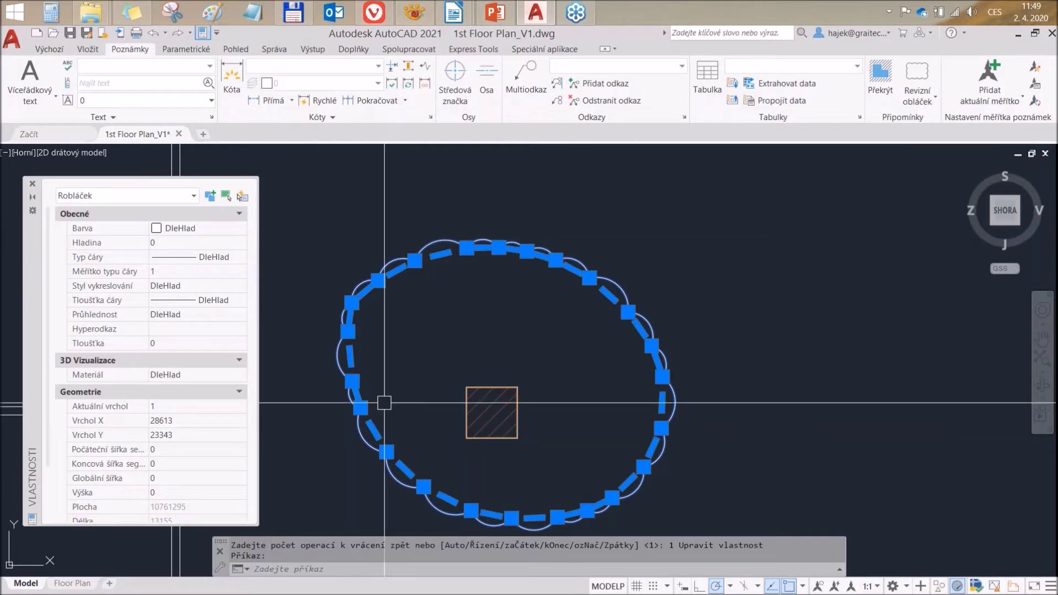
pyautogui.moveTo(419, 380); pyautogui.dragTo(460, 360, button='middle')
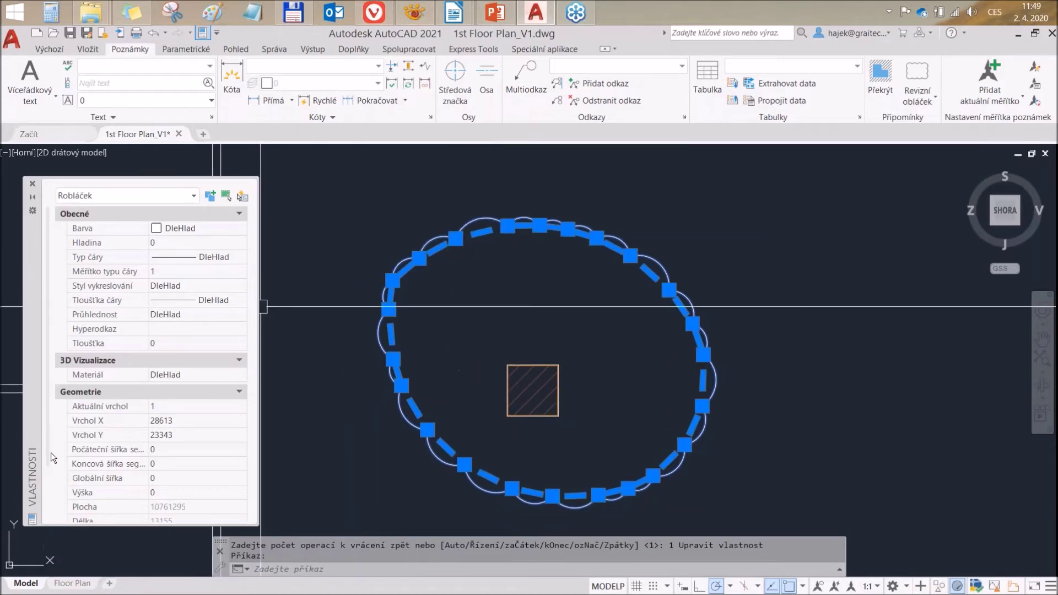
pyautogui.scroll(-2, 47, 451)
pyautogui.scroll(-2, 48, 498)
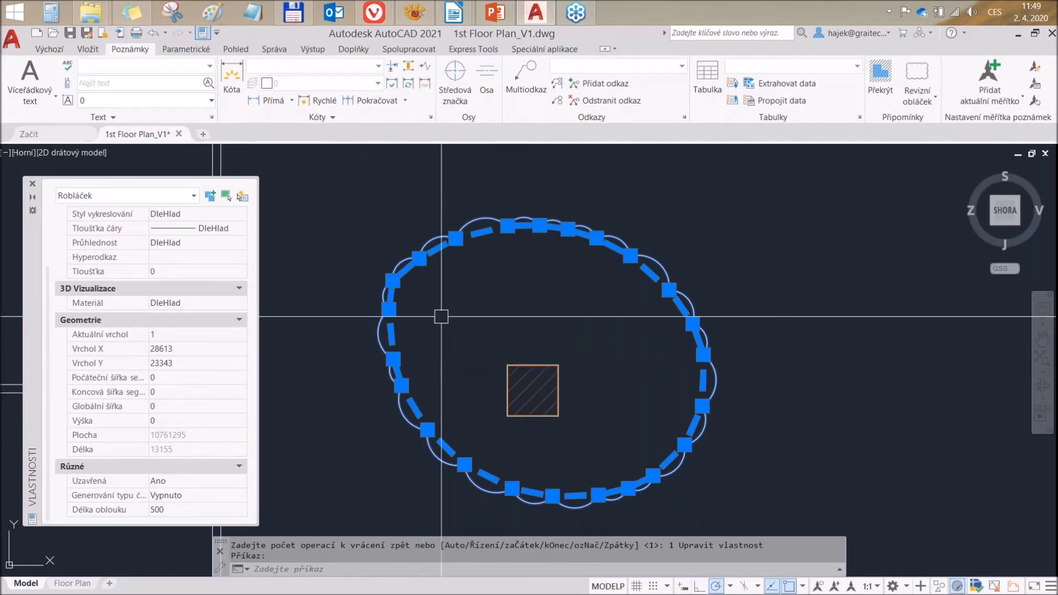
pyautogui.moveTo(456, 332); pyautogui.dragTo(492, 317, button='middle')
pyautogui.click(206, 510)
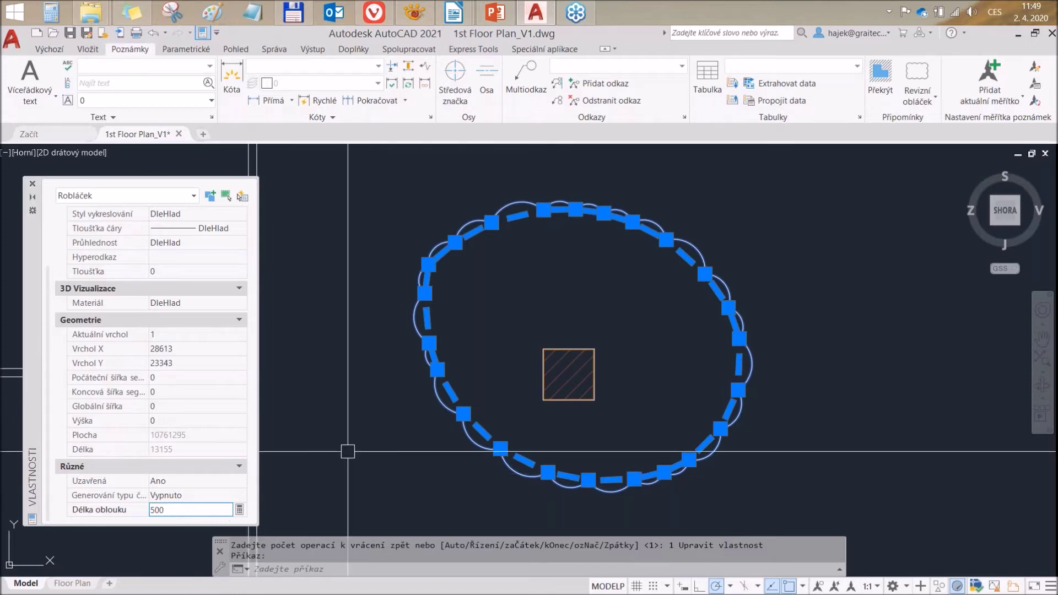
pyautogui.doubleClick(172, 513)
pyautogui.write('1000')
pyautogui.press('Return')
pyautogui.press('Escape')
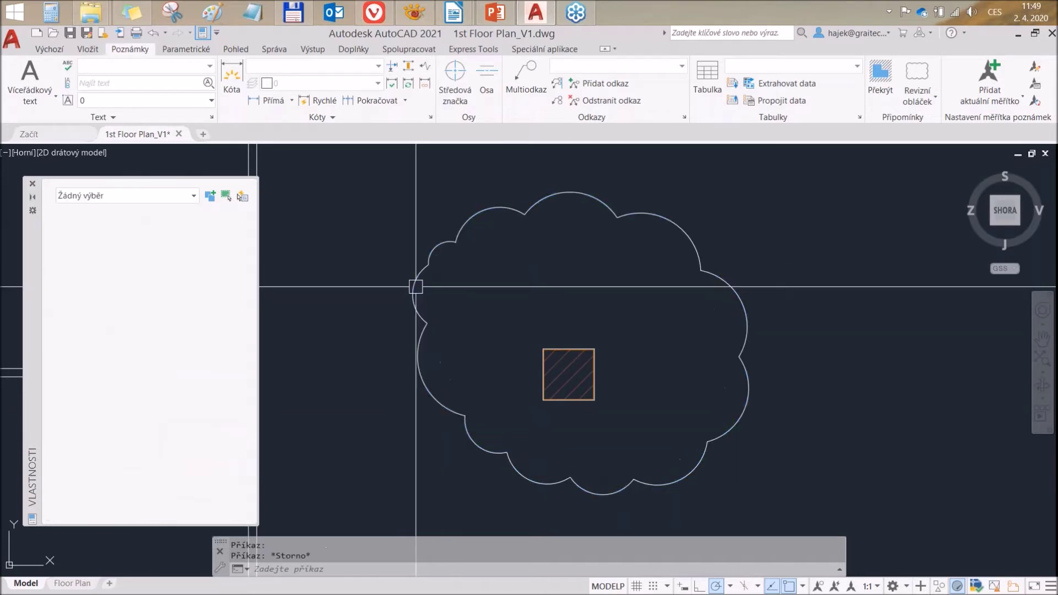
# Step: Zoom out to inspect the revised cloud among the neighbouring columns
pyautogui.click(415, 264)
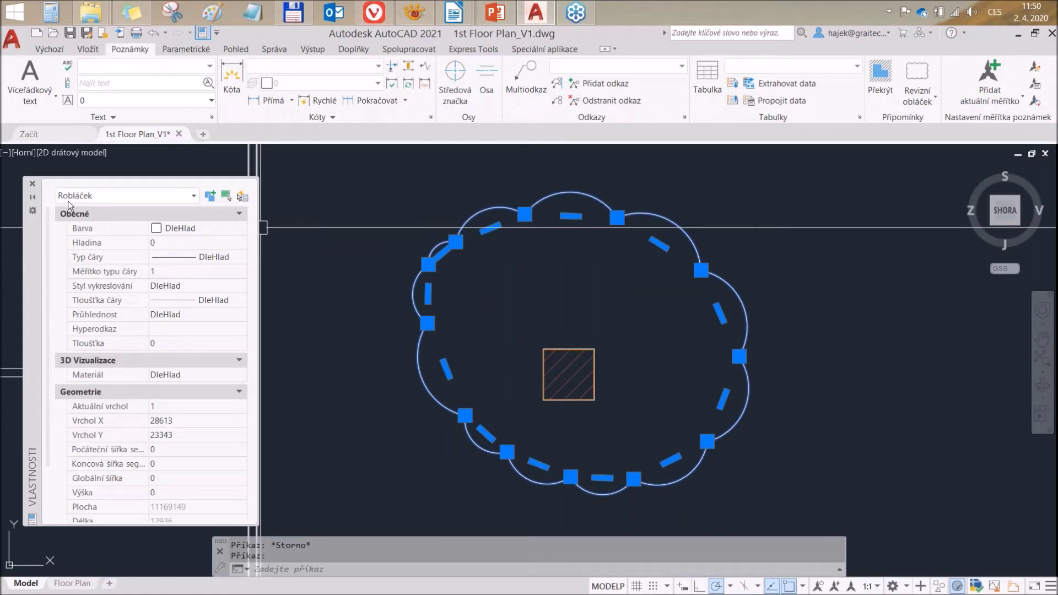
pyautogui.scroll(-4, 551, 289)
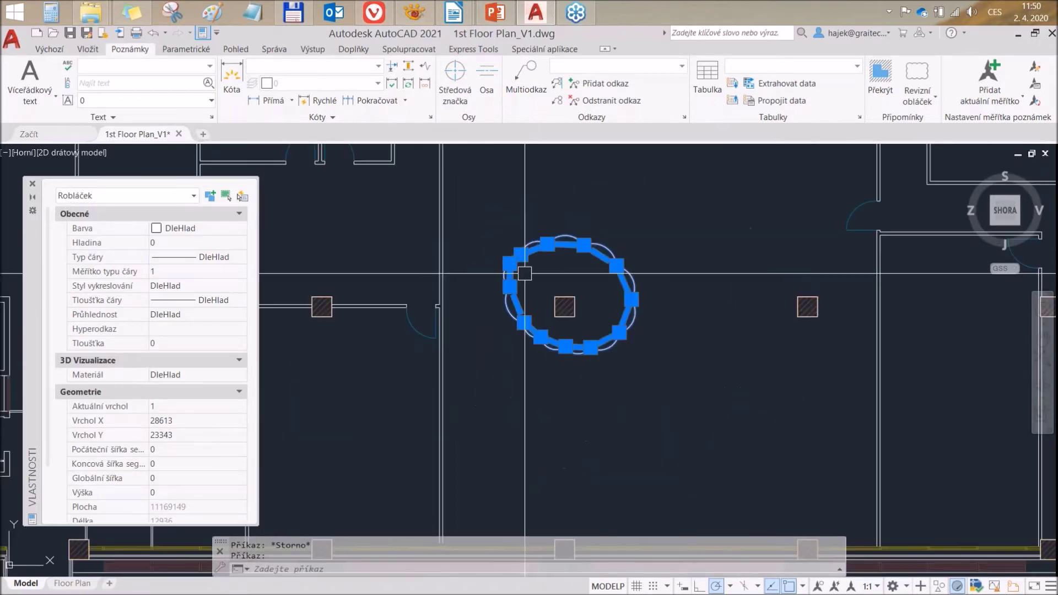
pyautogui.moveTo(551, 289); pyautogui.dragTo(532, 320, button='middle')
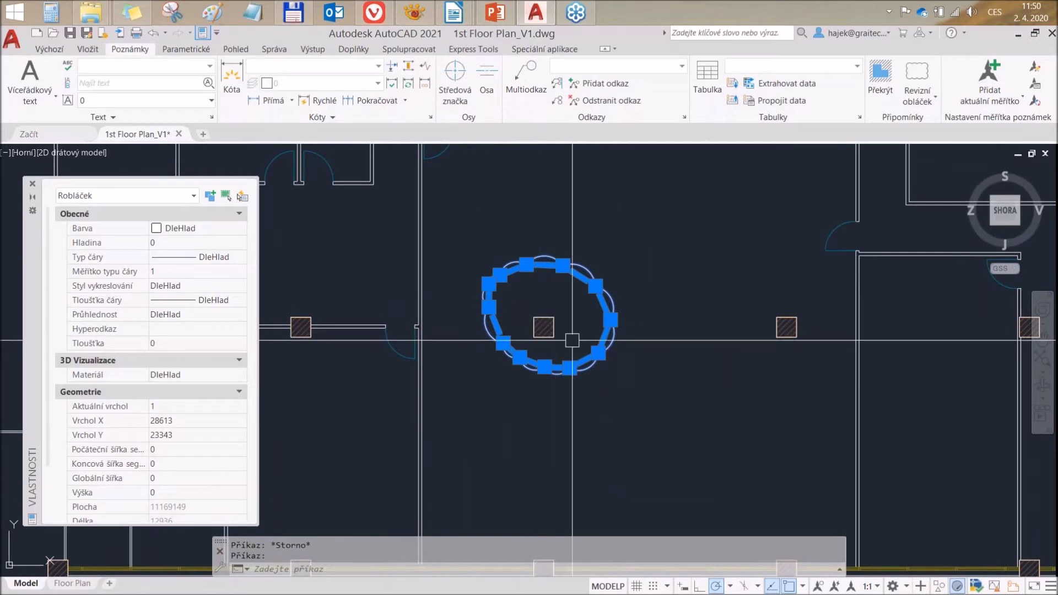
pyautogui.press('Escape')
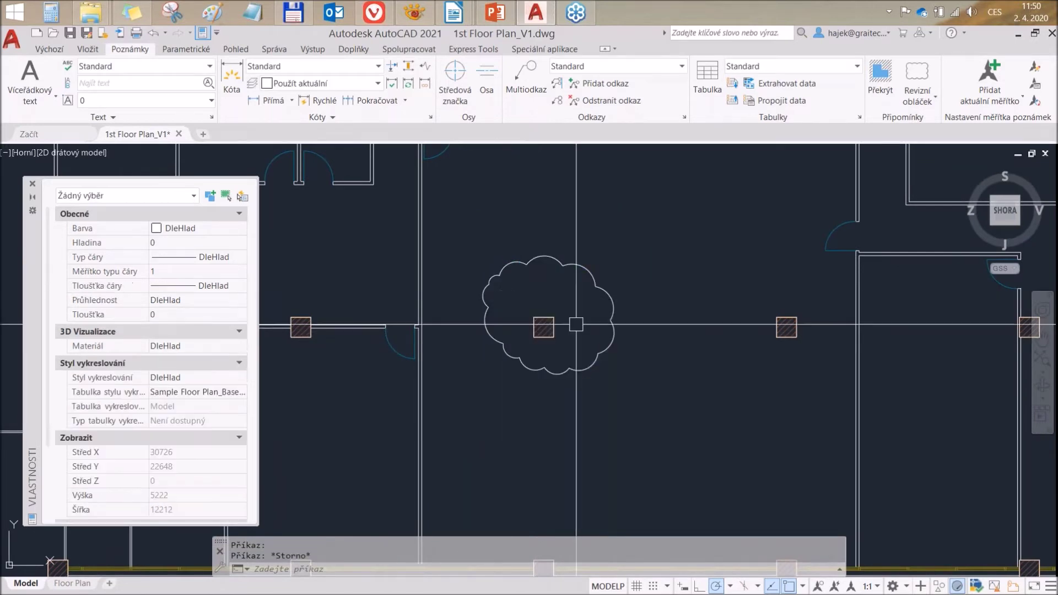
pyautogui.click(606, 331)
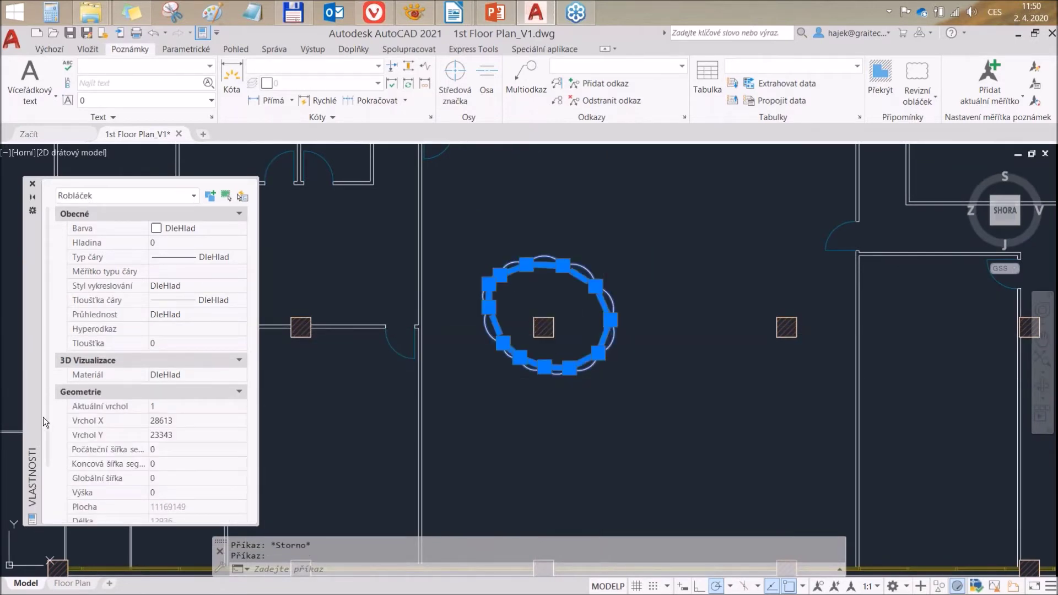
pyautogui.scroll(-3, 67, 518)
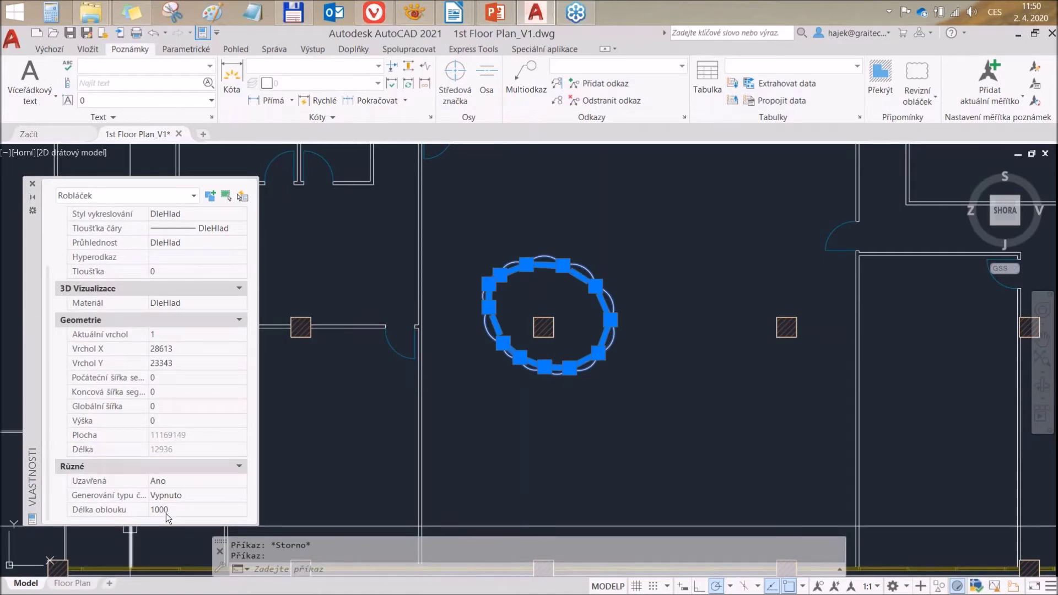
pyautogui.press('Escape')
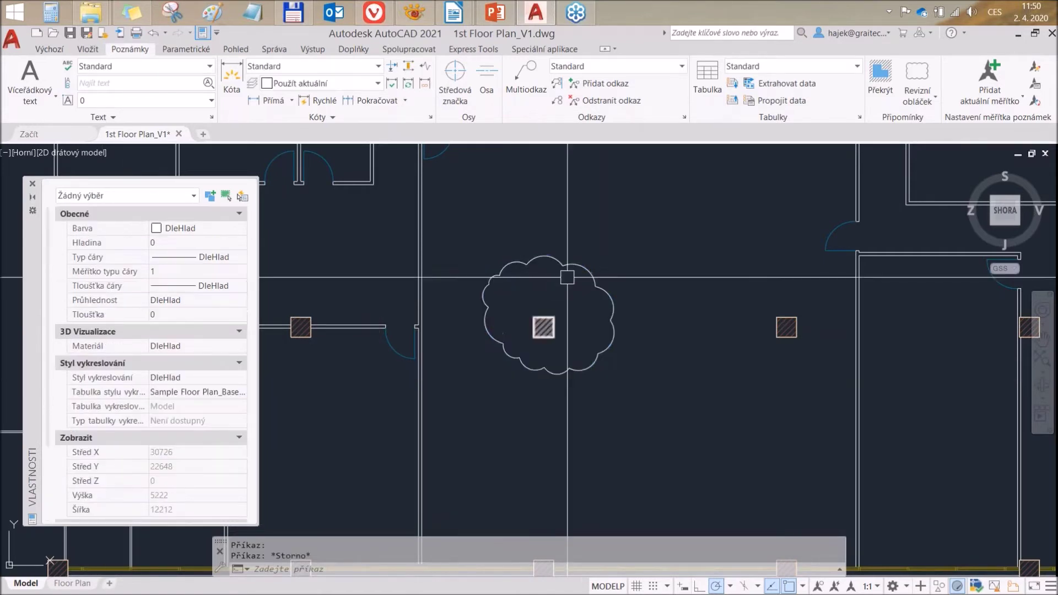
# Step: Return to the PowerPoint slideshow and reveal the fifth bullet, 'Změna v paletě bloků'
pyautogui.click(611, 317)
pyautogui.scroll(-3, 678, 300)
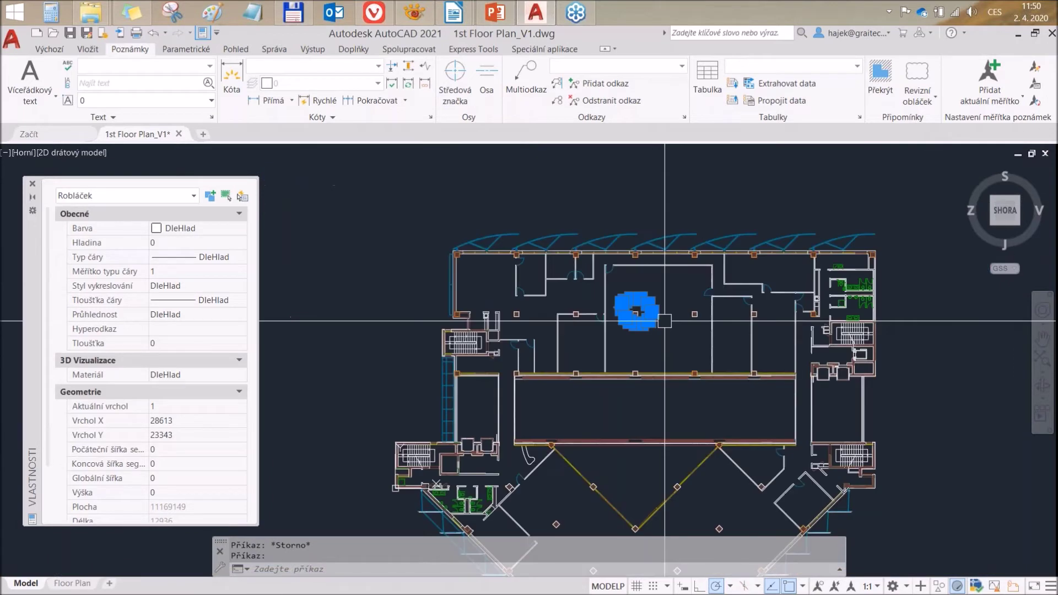
pyautogui.press('Escape')
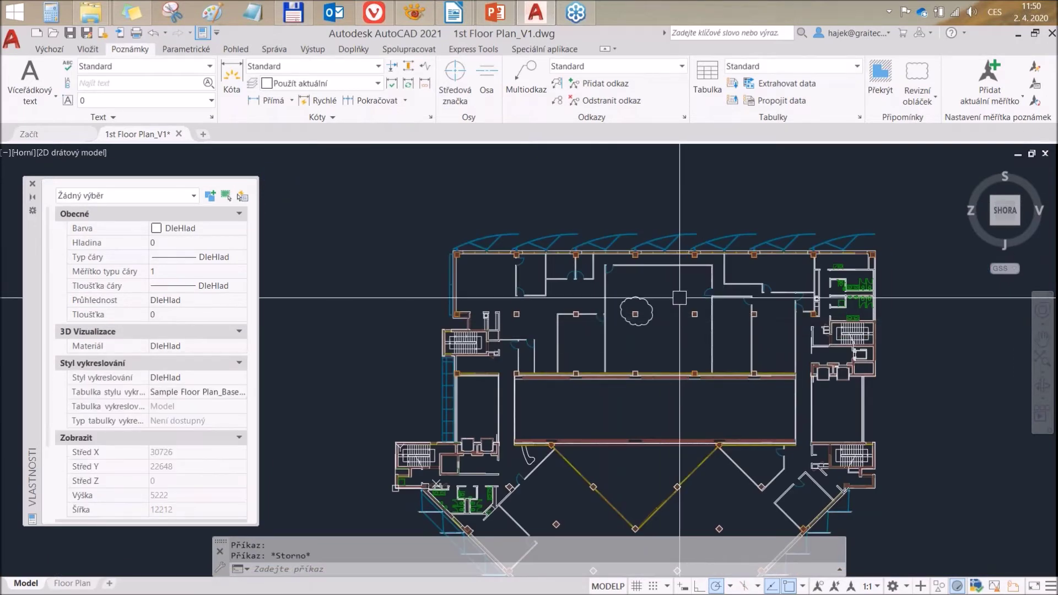
pyautogui.click(495, 12)
pyautogui.click(652, 349)
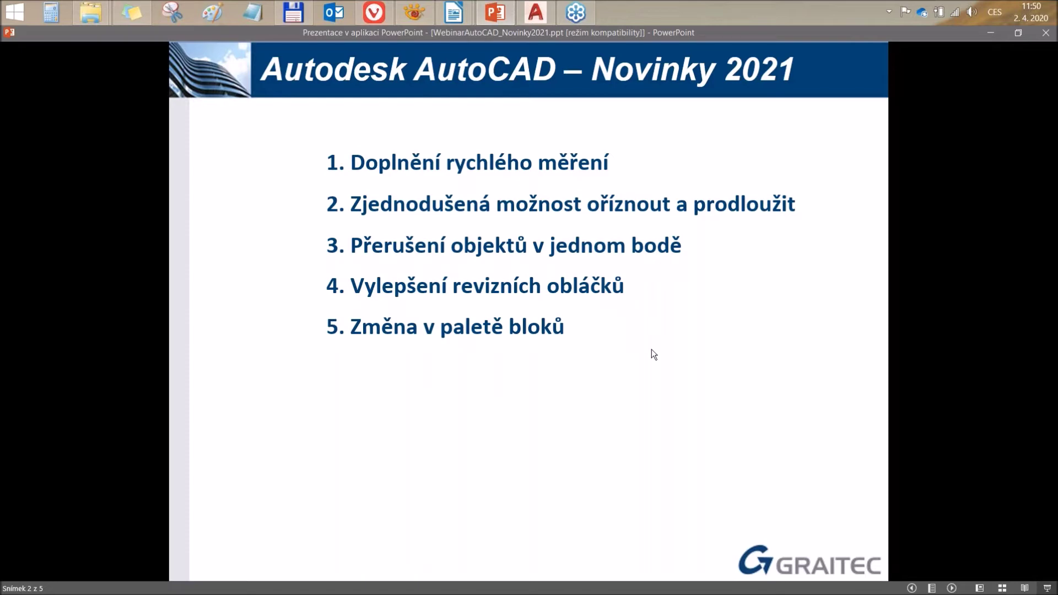
# Step: Switch back to AutoCAD and pan the floor plan up and left
pyautogui.hotkey('alt', 'Tab')
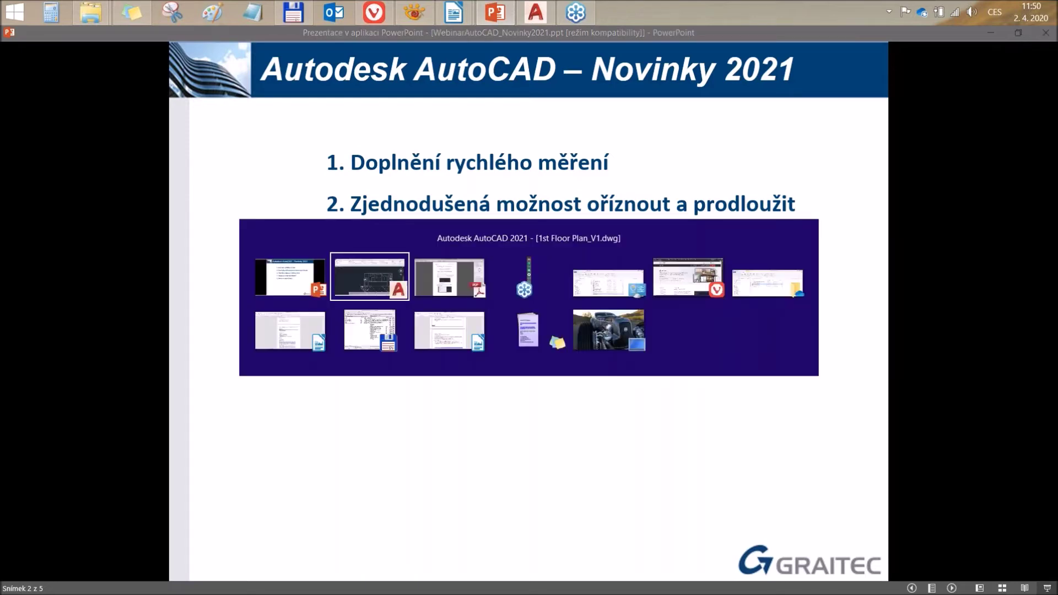
pyautogui.moveTo(586, 302); pyautogui.dragTo(540, 254, button='middle')
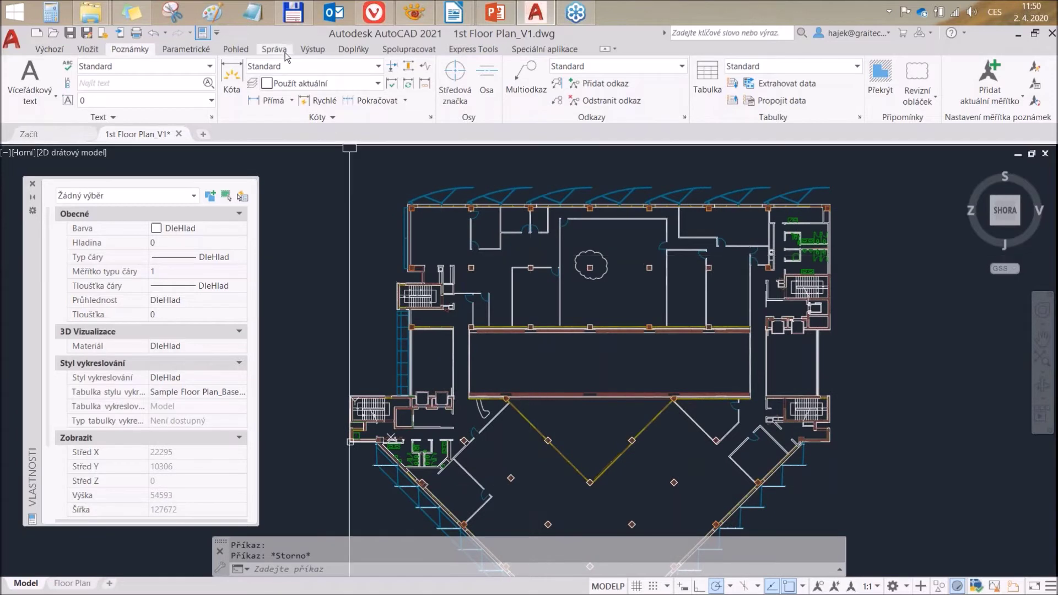
# Step: Open the Bloky (Blocks) palette from the Pohled ribbon's Palety panel
pyautogui.click(267, 51)
pyautogui.click(236, 50)
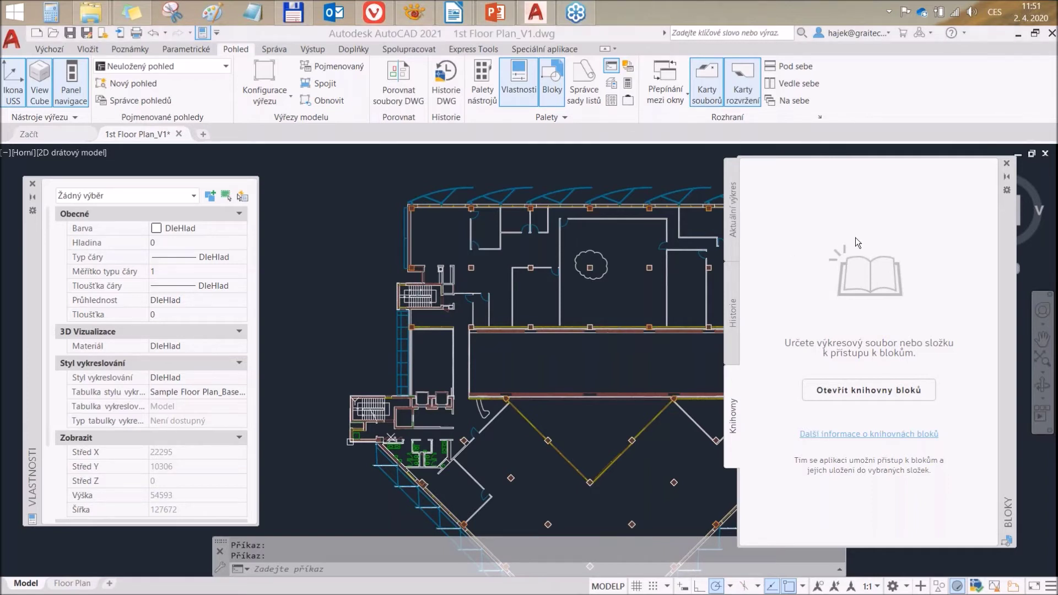
# Step: Toggle the Blocks palette between Knihovny and Aktuální výkres, ending on Aktuální výkres's Filtr field
pyautogui.click(733, 244)
pyautogui.click(821, 308)
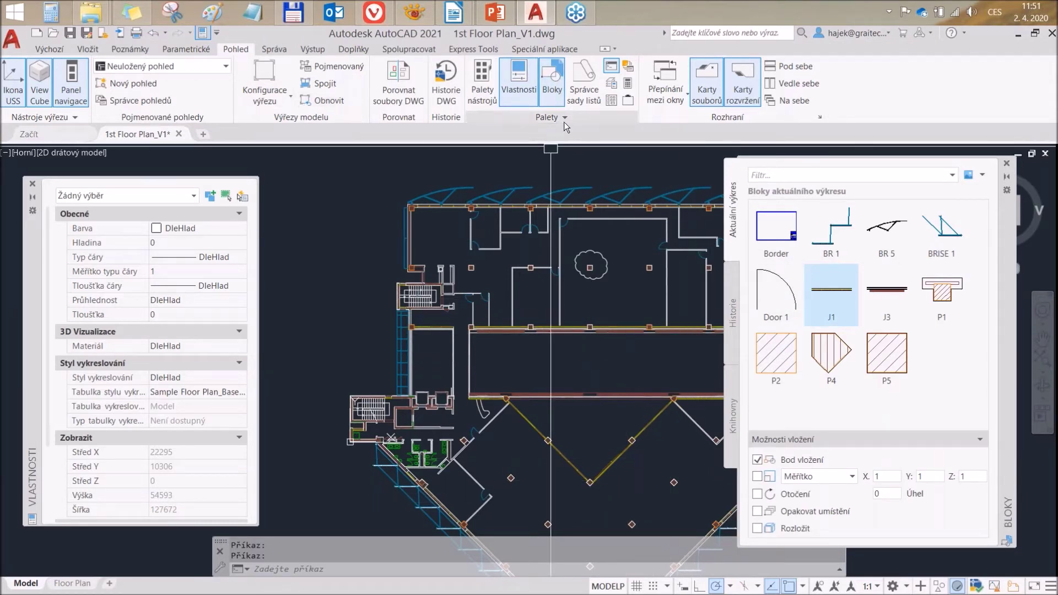
pyautogui.click(732, 326)
pyautogui.click(732, 389)
pyautogui.click(734, 232)
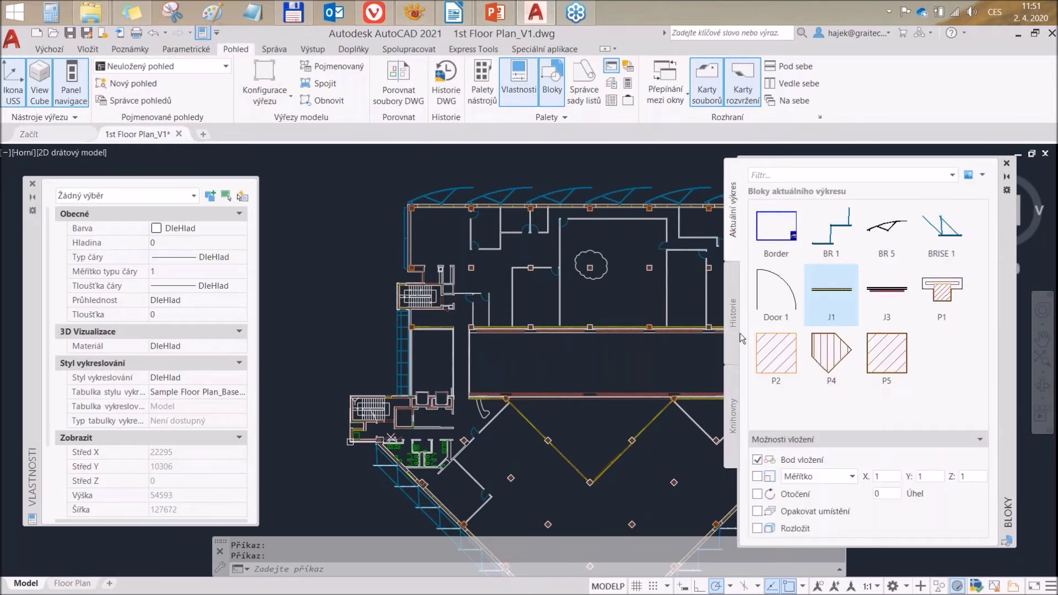
pyautogui.click(733, 430)
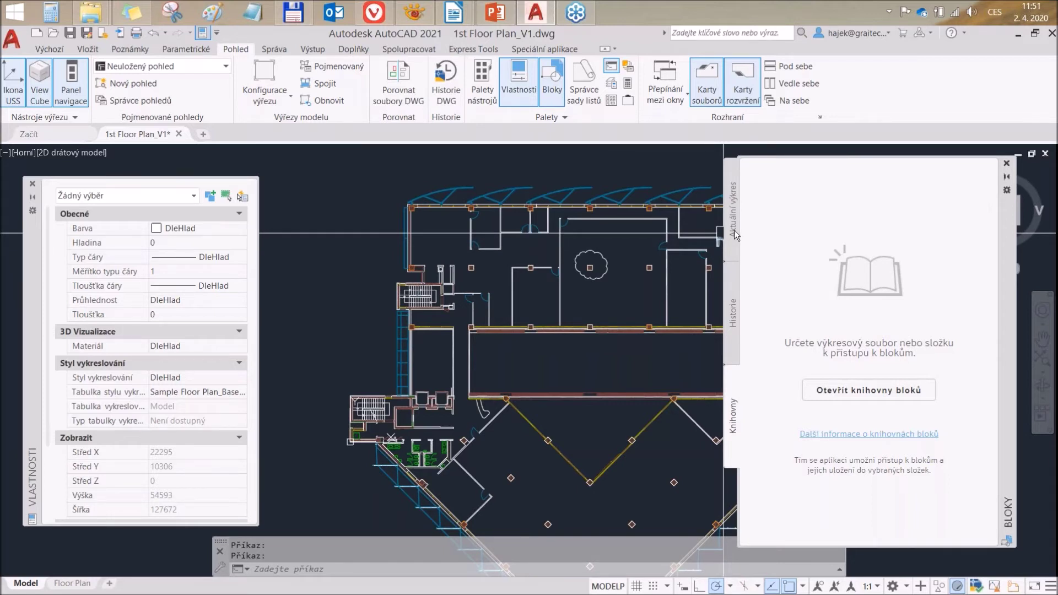
pyautogui.click(734, 232)
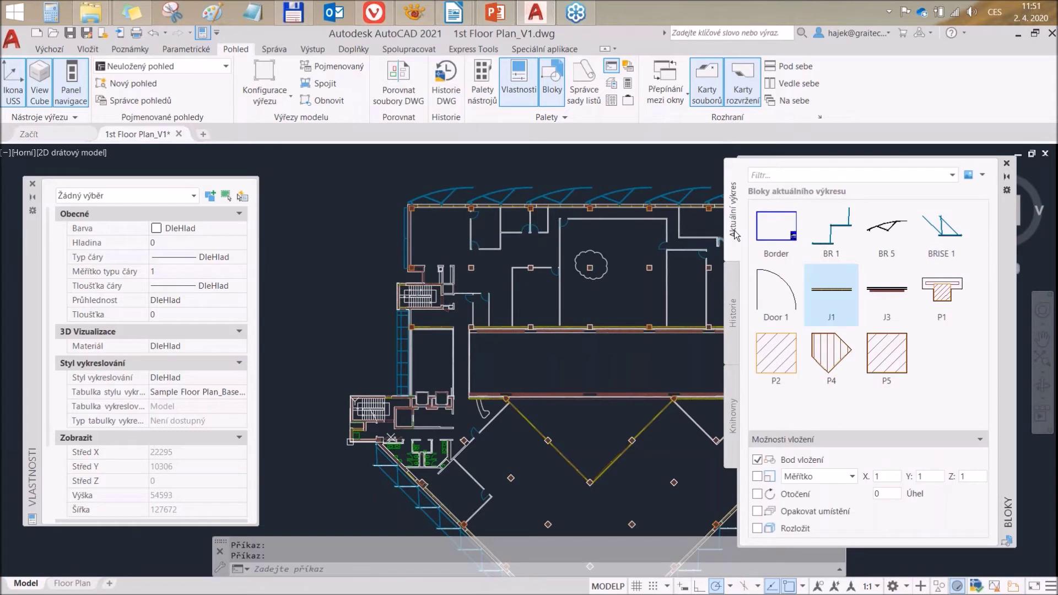
pyautogui.click(734, 422)
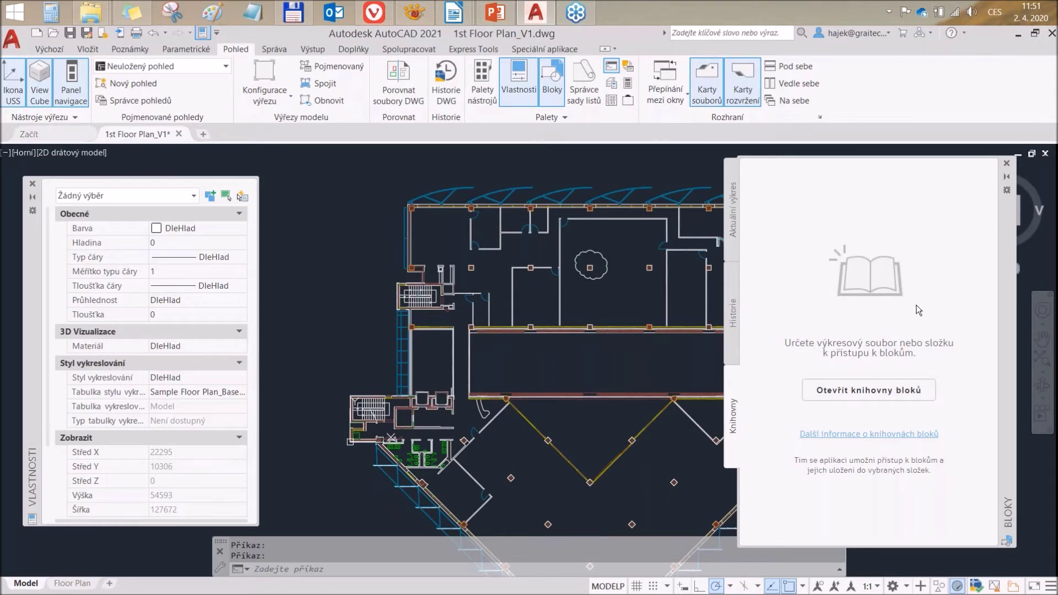
pyautogui.click(734, 223)
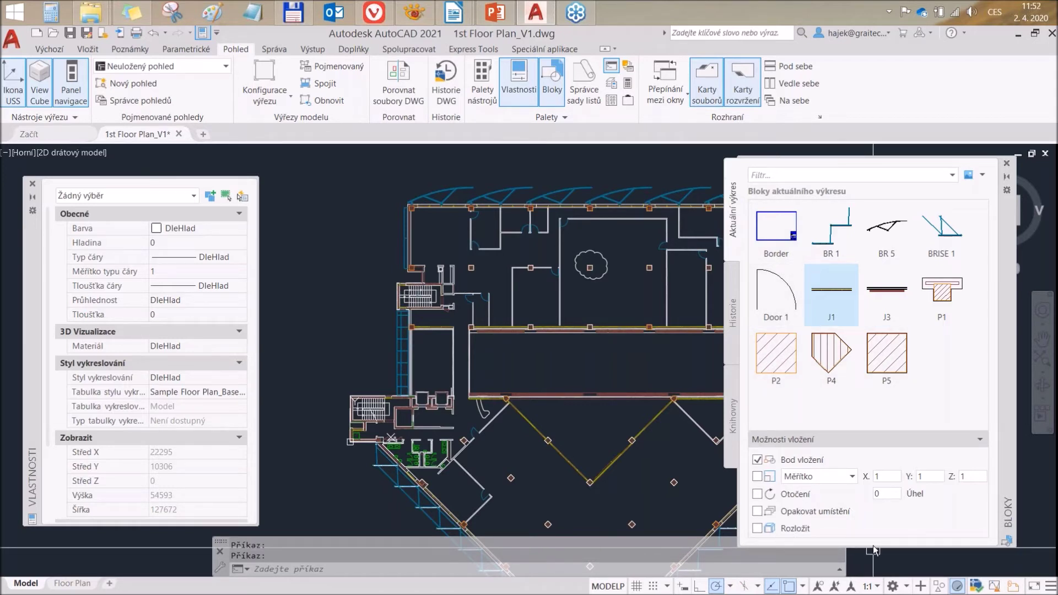
pyautogui.click(732, 425)
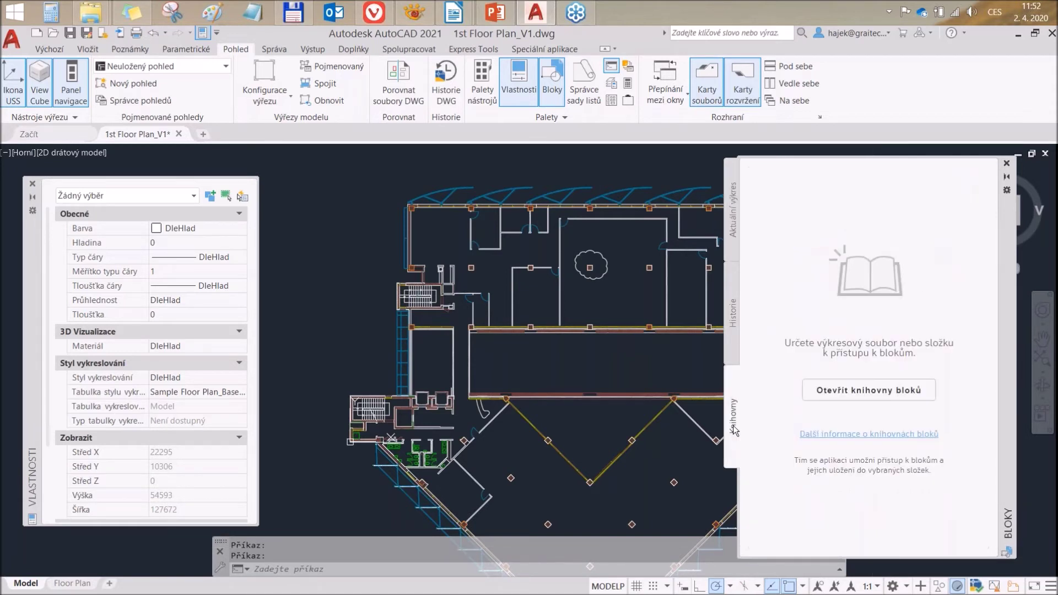
pyautogui.click(732, 242)
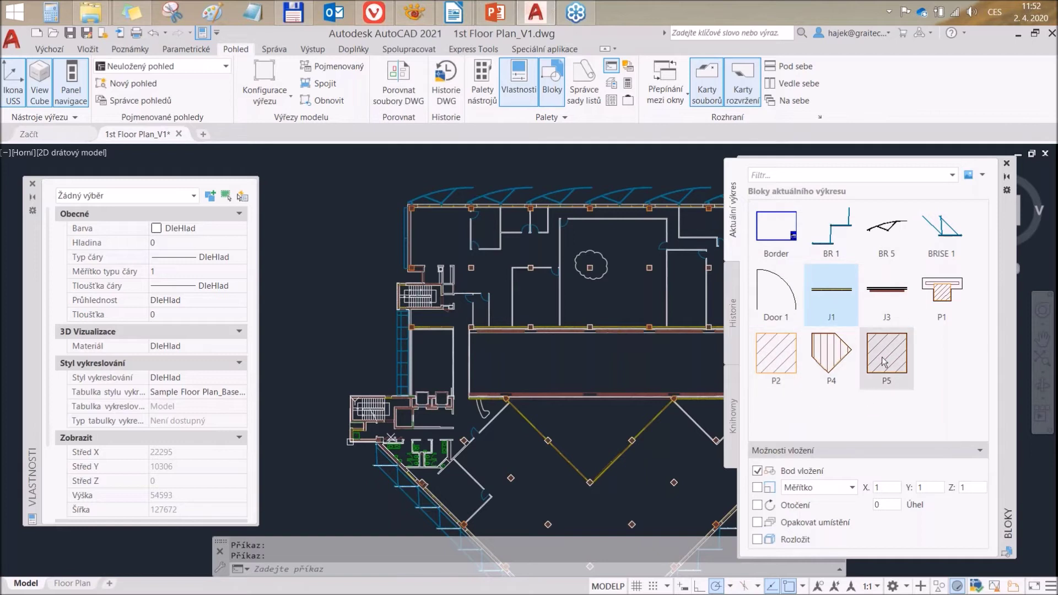
pyautogui.click(778, 178)
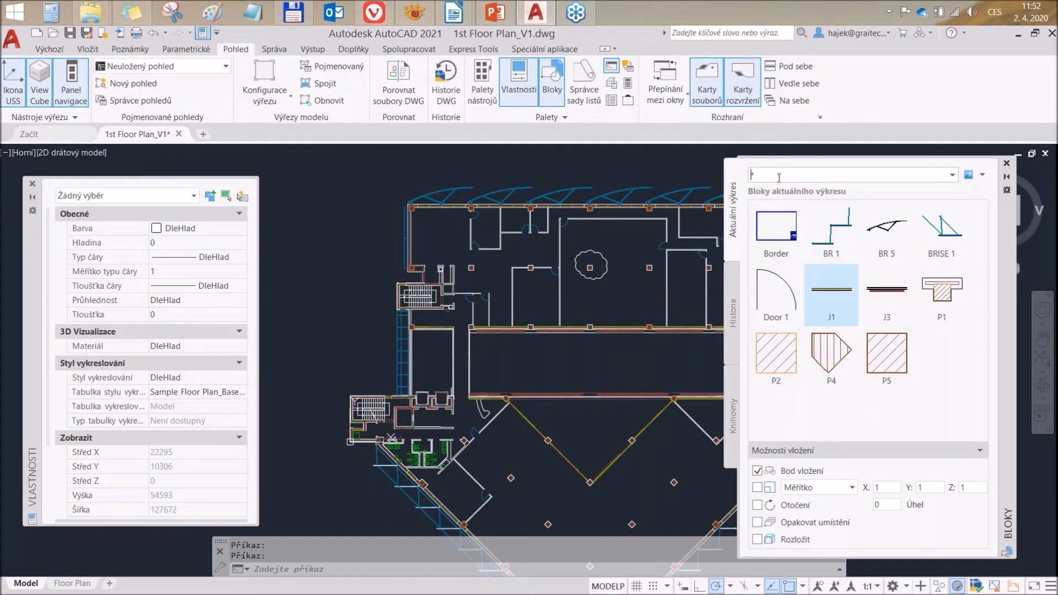
# Step: Filter the palette's blocks with P* and place a P2 block below the V-shaped wall
pyautogui.write('P*')
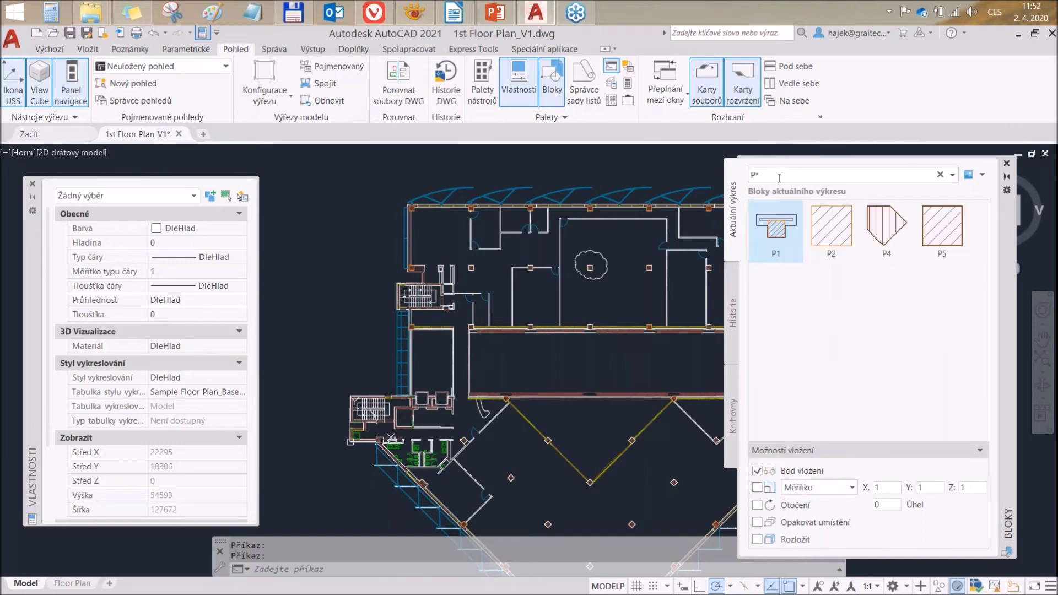
pyautogui.click(776, 240)
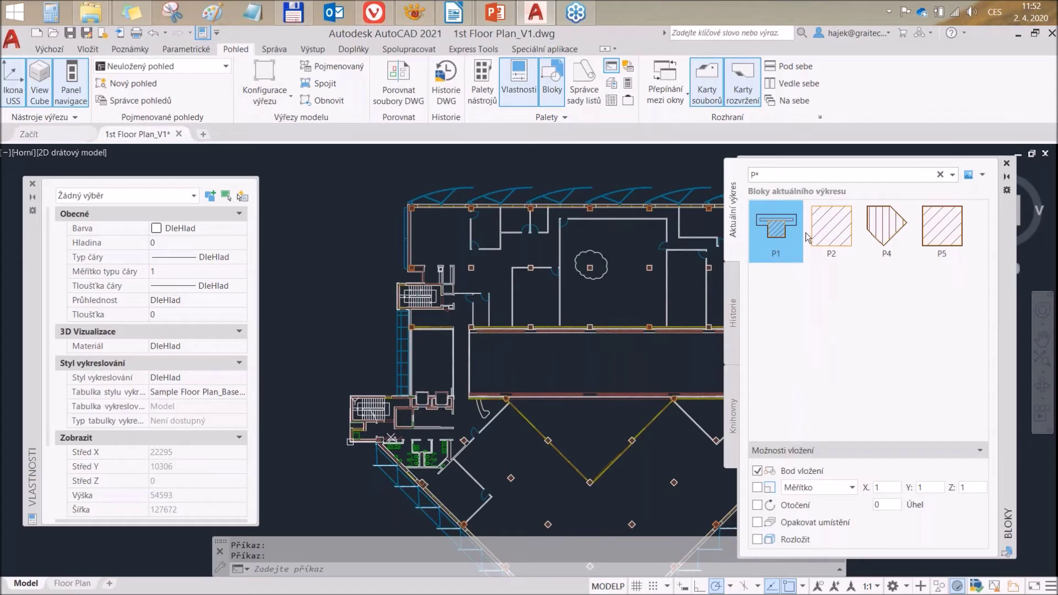
pyautogui.click(835, 230)
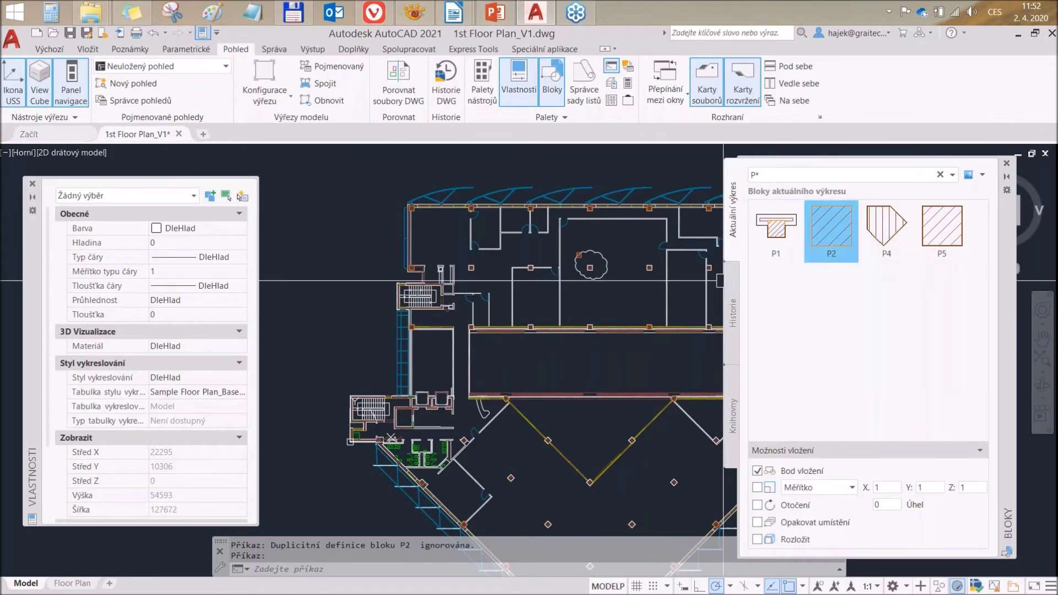
pyautogui.press('Escape')
pyautogui.scroll(3, 633, 492)
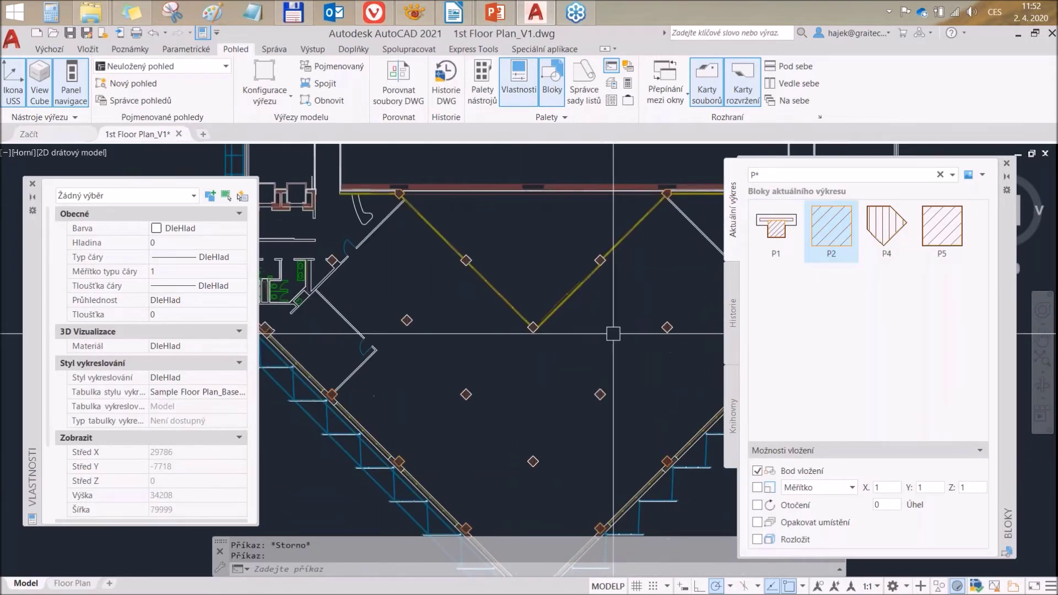
pyautogui.scroll(5, 556, 298)
pyautogui.scroll(-4, 556, 297)
pyautogui.click(838, 234)
pyautogui.press('Escape')
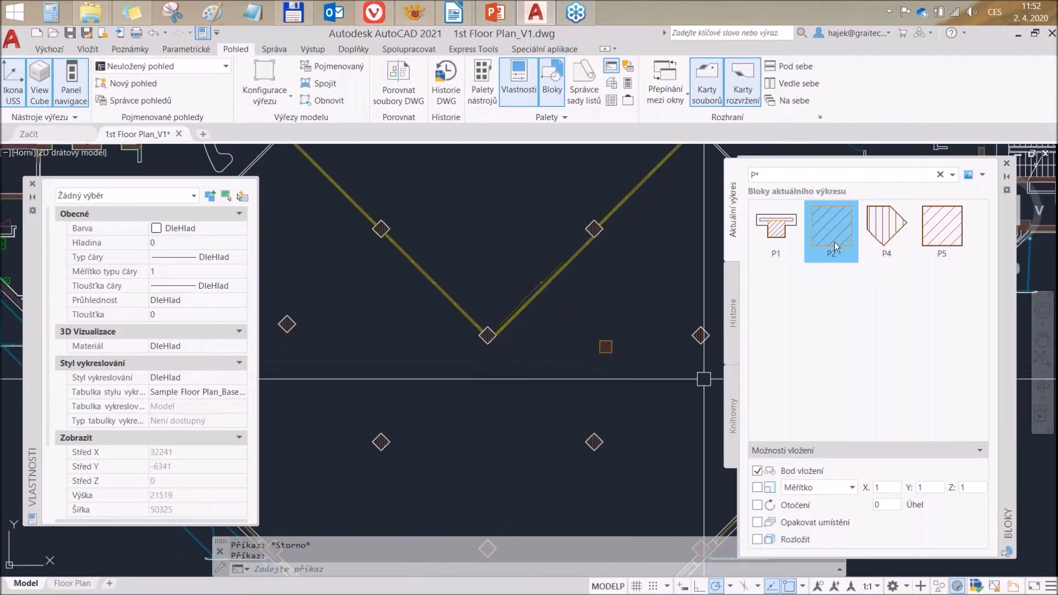
# Step: Insert a P4 block, expand the insertion options, and show the Historie recent-blocks list
pyautogui.press('Return')
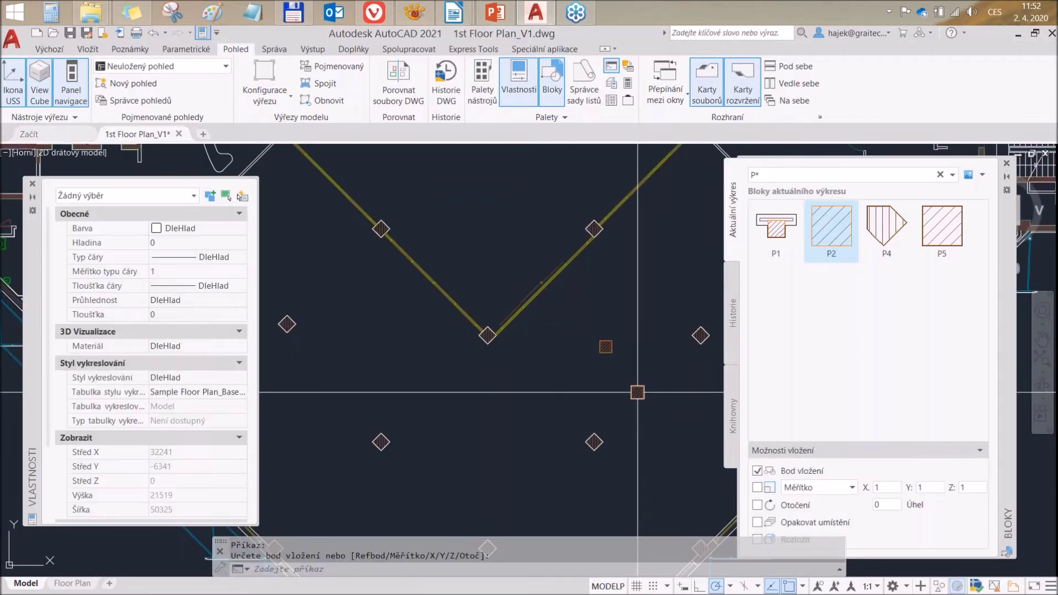
pyautogui.click(887, 234)
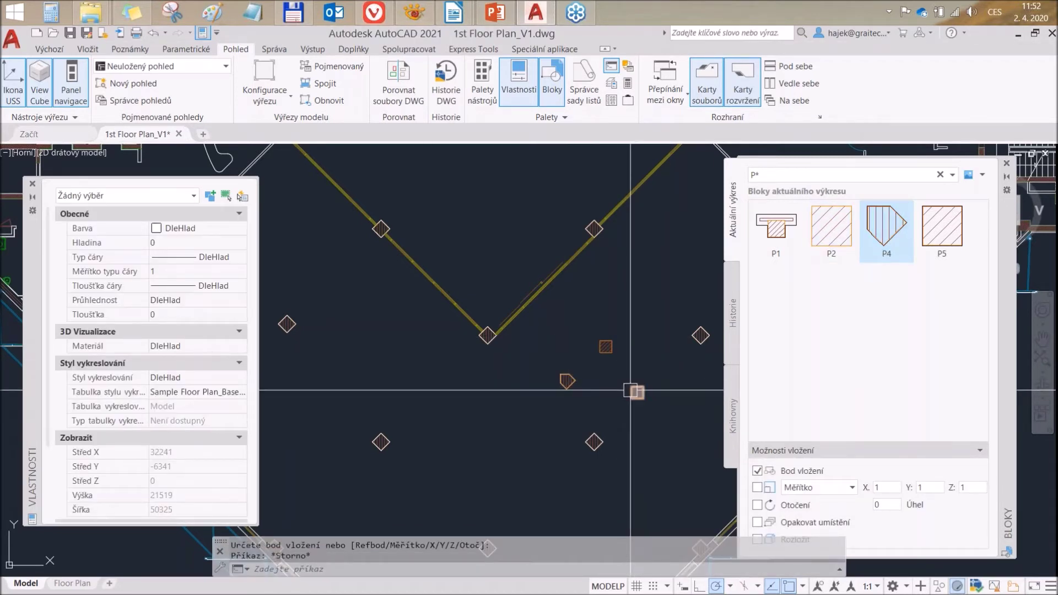
pyautogui.moveTo(635, 399); pyautogui.dragTo(606, 371, button='middle')
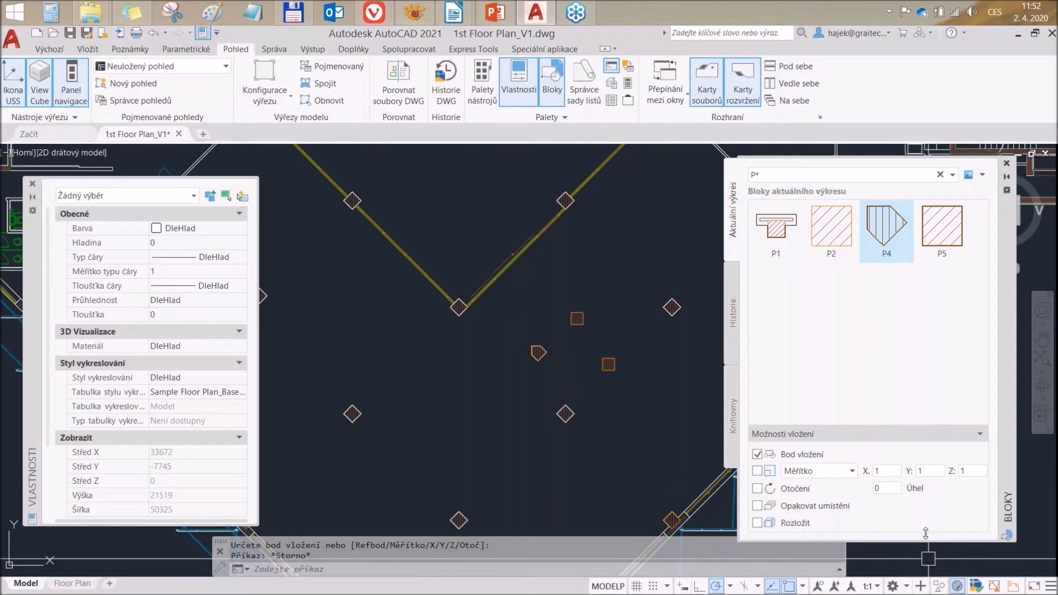
pyautogui.moveTo(927, 558); pyautogui.dragTo(927, 525)
pyautogui.click(756, 506)
pyautogui.click(731, 326)
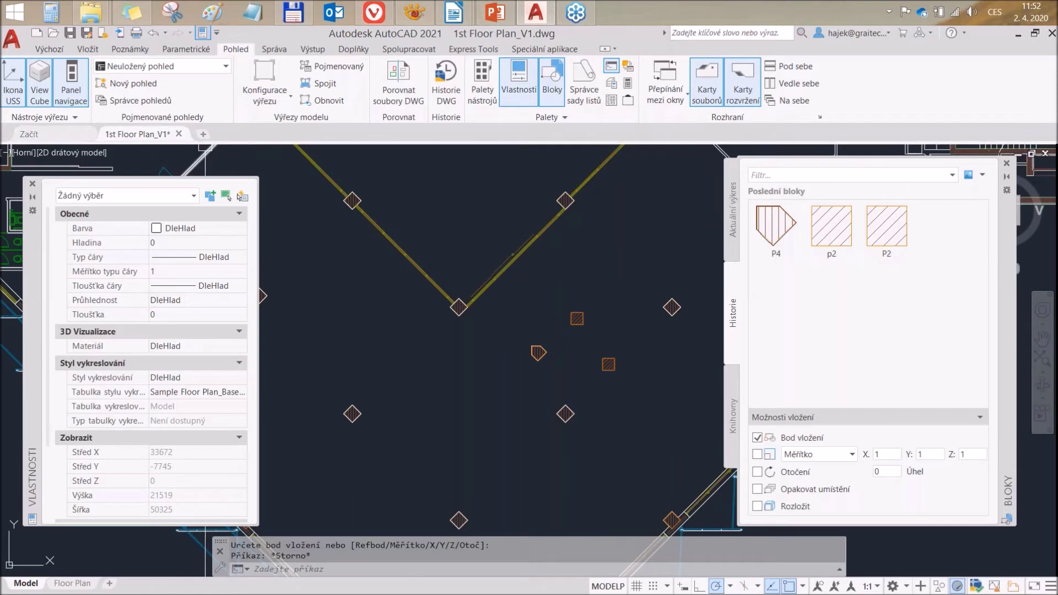
# Step: Start a new drawing Výkres1 and insert P2 from the palette's Historie list
pyautogui.click(203, 135)
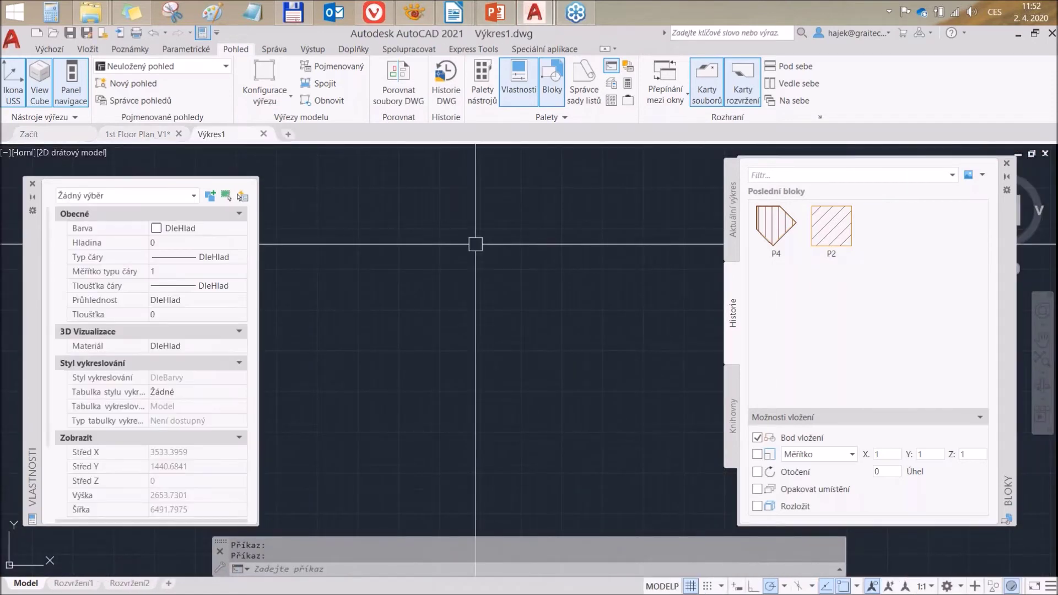
pyautogui.moveTo(562, 241); pyautogui.dragTo(598, 228, button='middle')
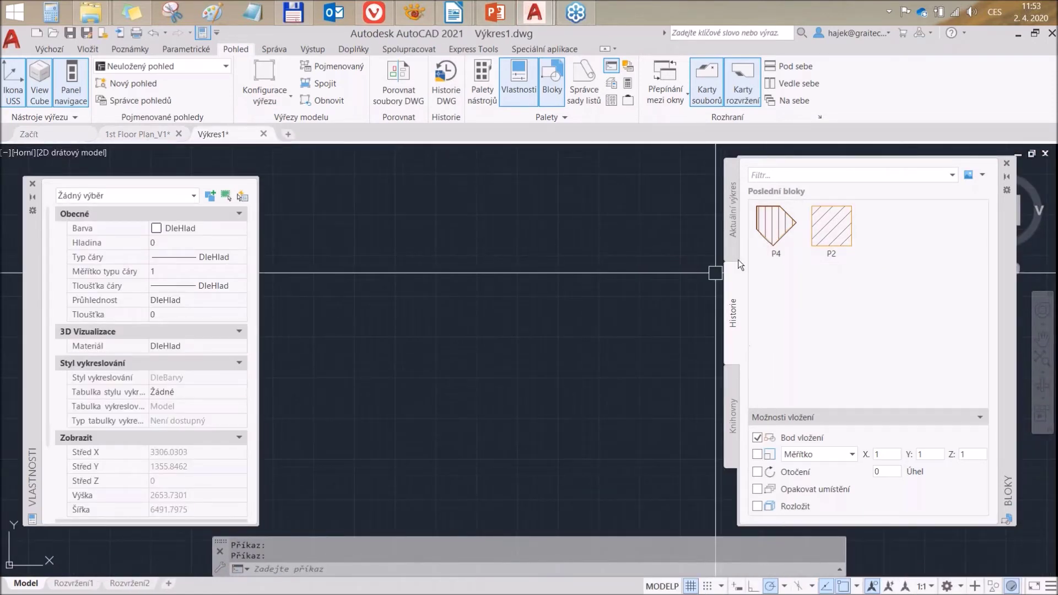
pyautogui.click(738, 244)
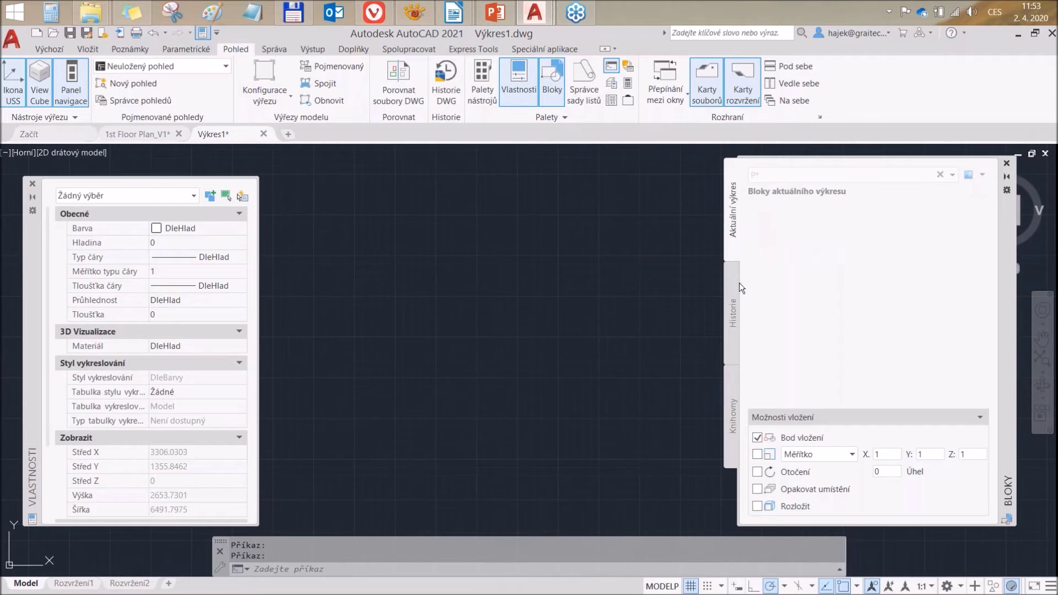
pyautogui.click(726, 295)
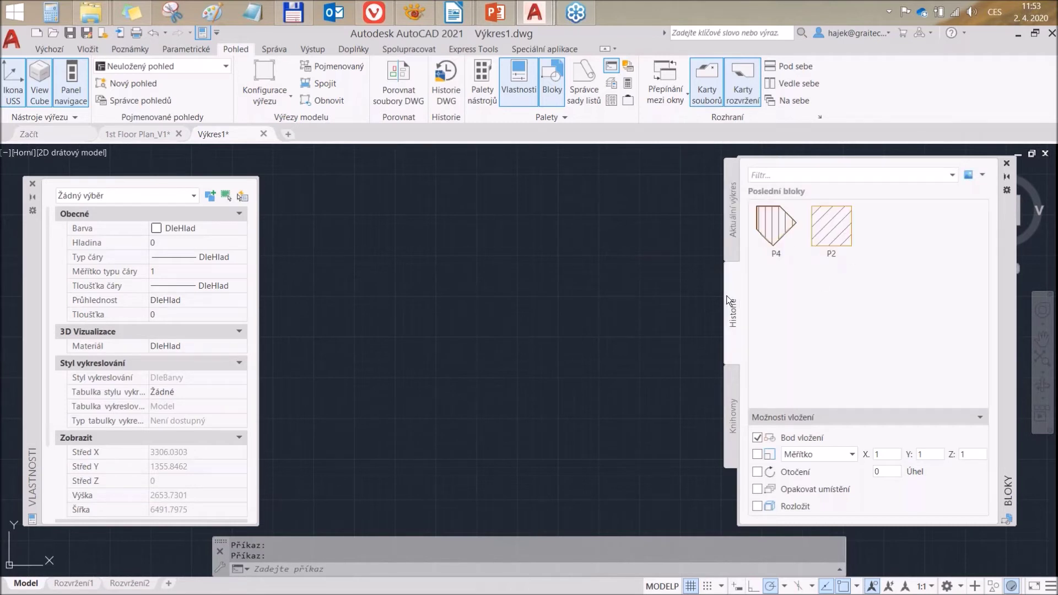
pyautogui.click(842, 235)
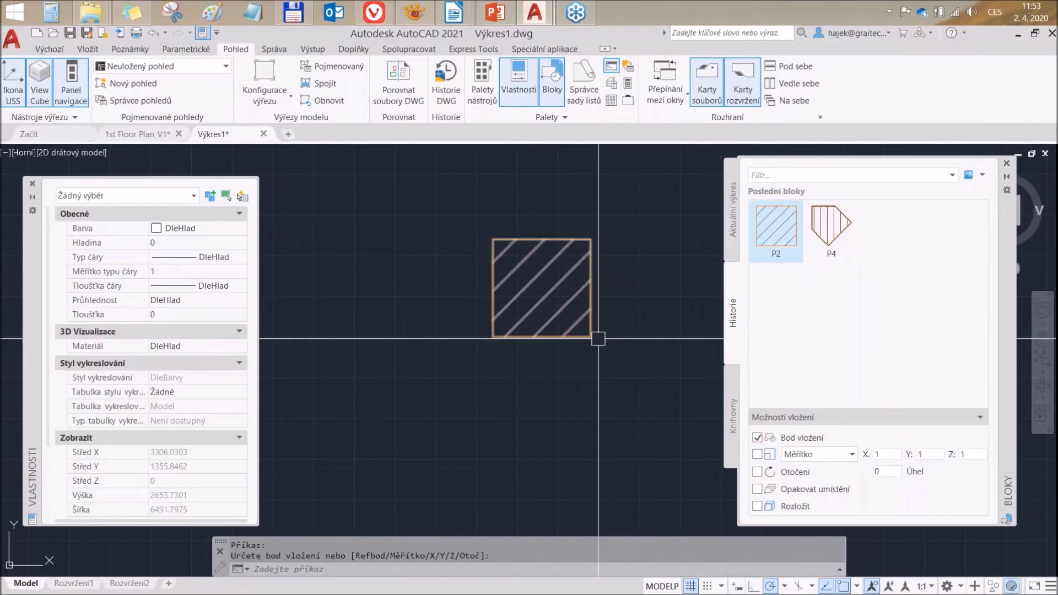
# Step: Switch between Výkres1 and 1st Floor Plan_V1, then close 1st Floor Plan_V1
pyautogui.click(137, 134)
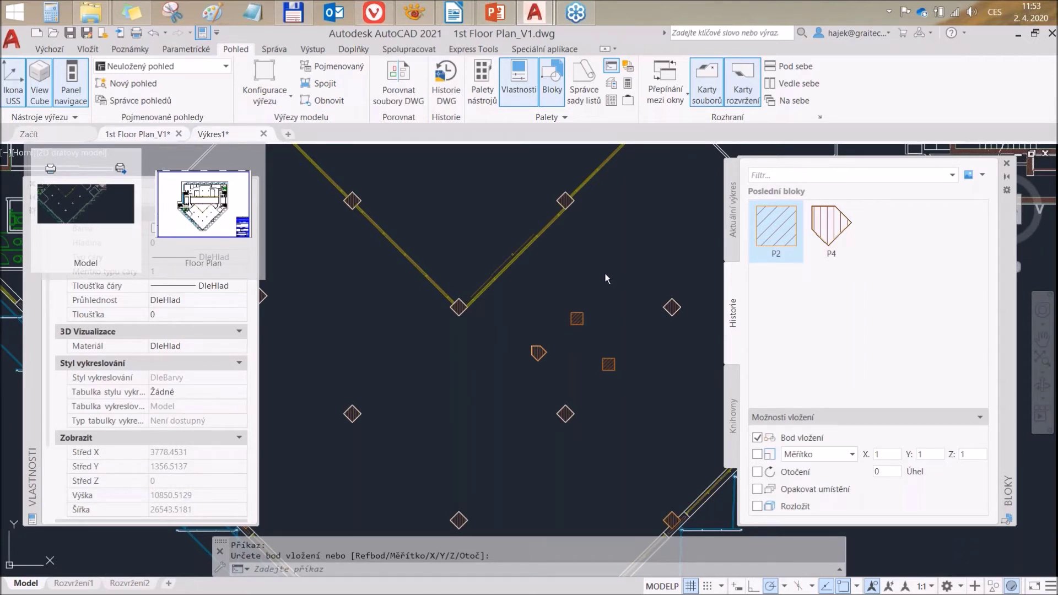
pyautogui.click(212, 134)
pyautogui.rightClick(554, 322)
pyautogui.click(554, 322)
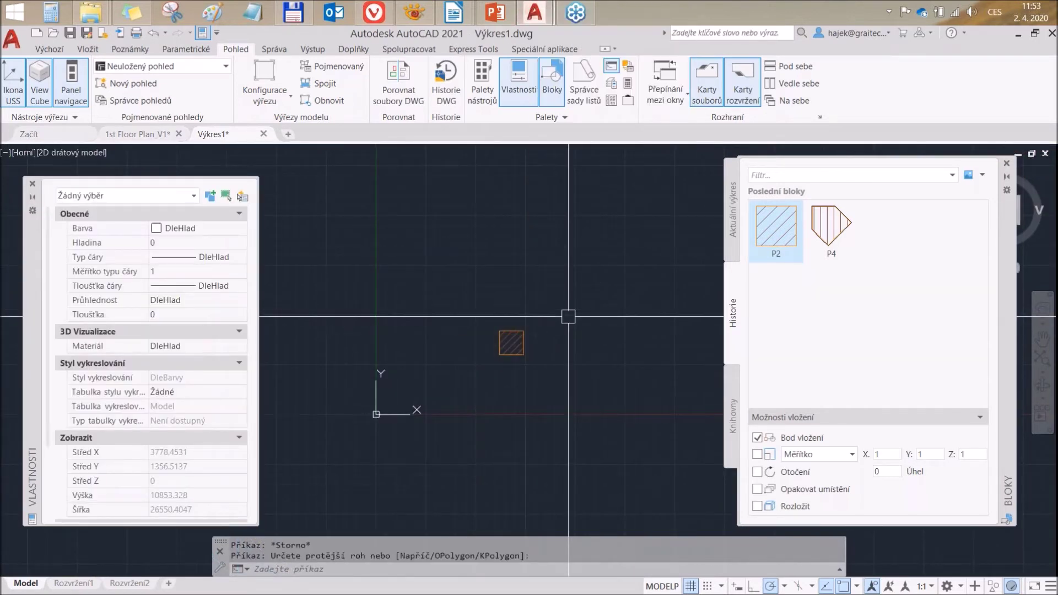
pyautogui.click(142, 134)
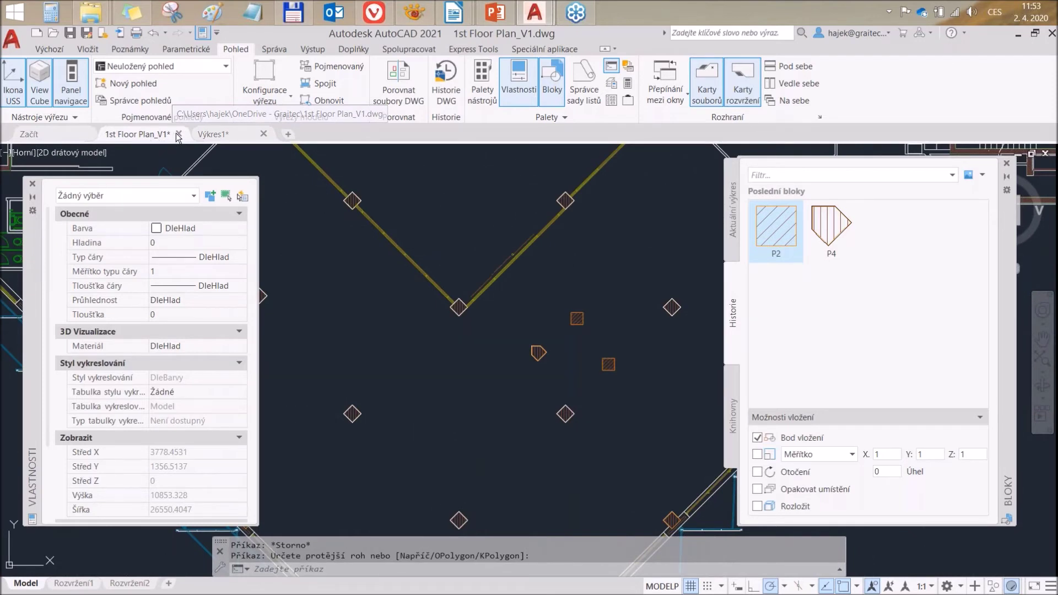
pyautogui.click(178, 134)
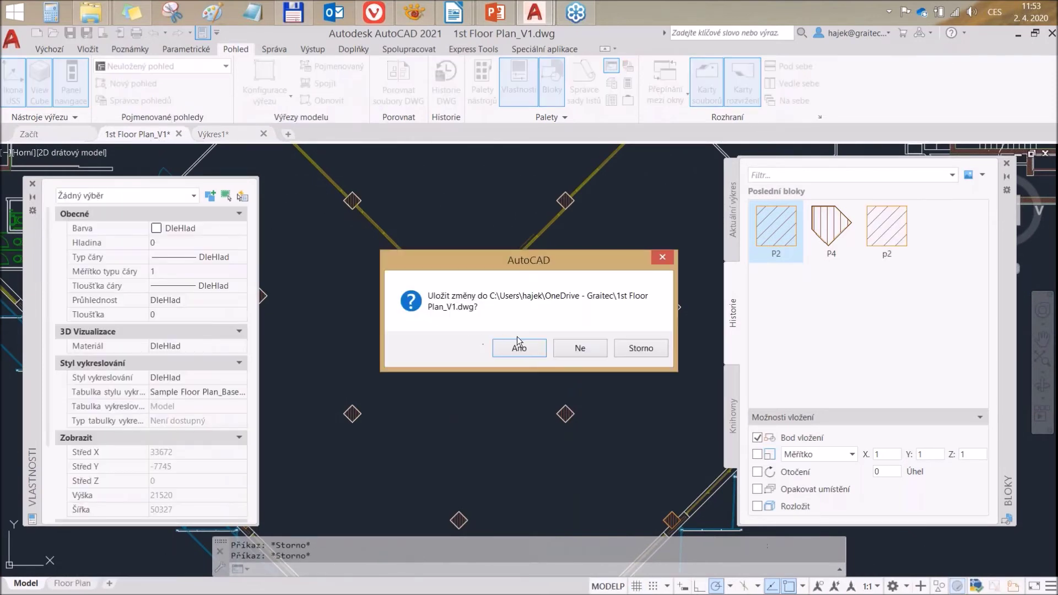
# Step: Close the floor plan at the save prompt and place another P4 block in Výkres1
pyautogui.click(588, 352)
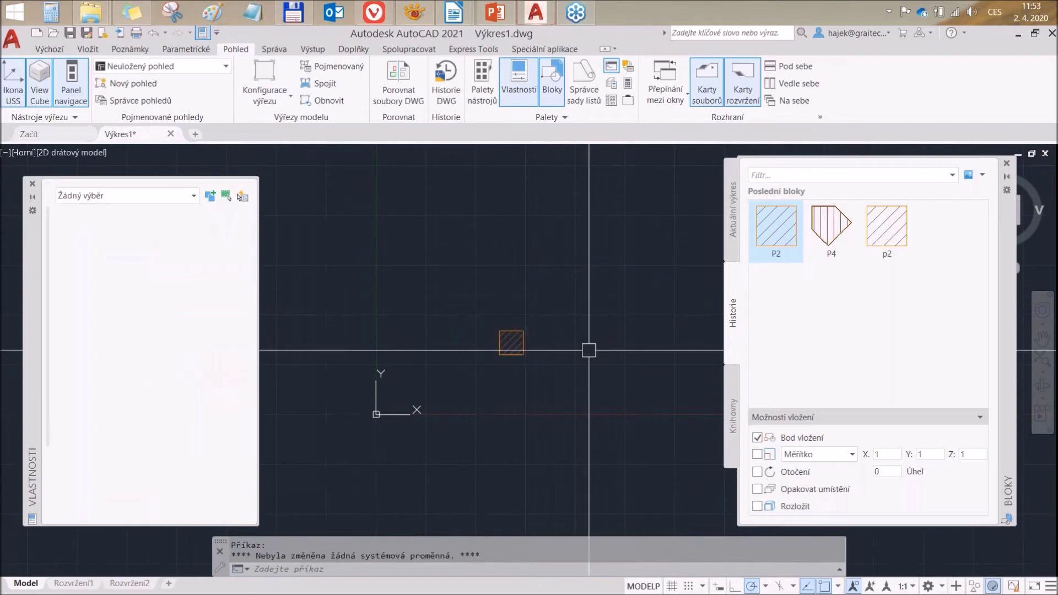
pyautogui.click(852, 233)
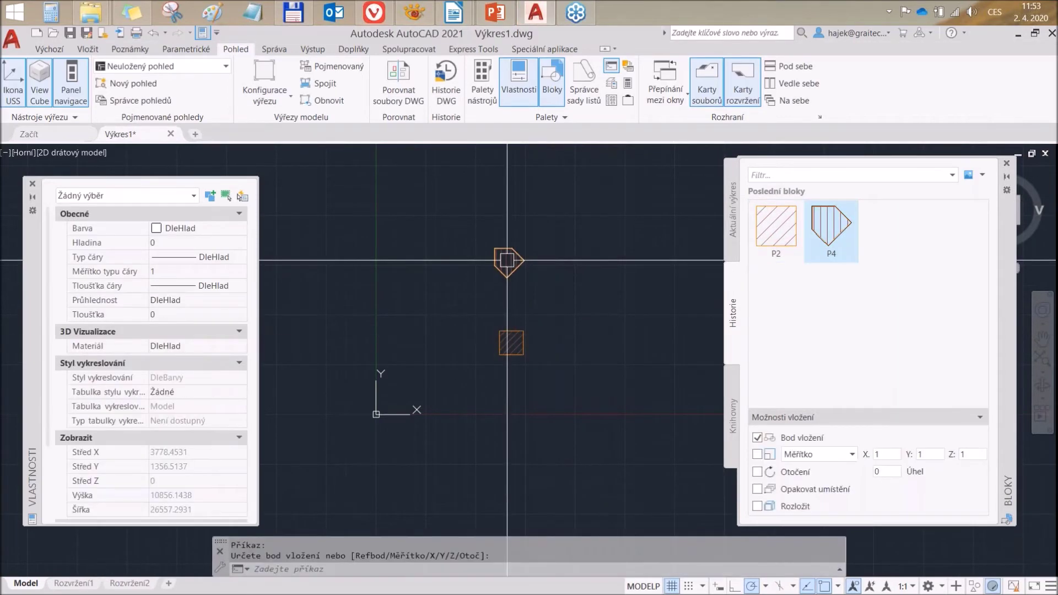
pyautogui.click(476, 309)
# Step: Browse the Blocks palette libraries without picking one, then close Výkres1 without saving (Ne)
pyautogui.click(736, 412)
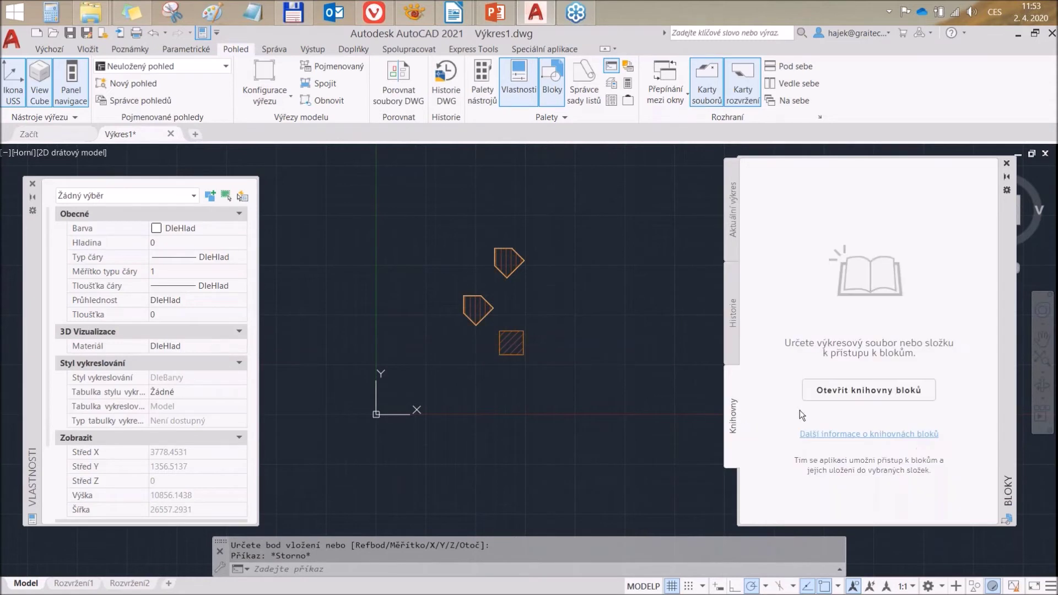
pyautogui.click(881, 401)
pyautogui.moveTo(561, 217)
pyautogui.mouseDown()
pyautogui.moveTo(561, 239)
pyautogui.moveTo(563, 195)
pyautogui.moveTo(565, 320)
pyautogui.mouseUp()
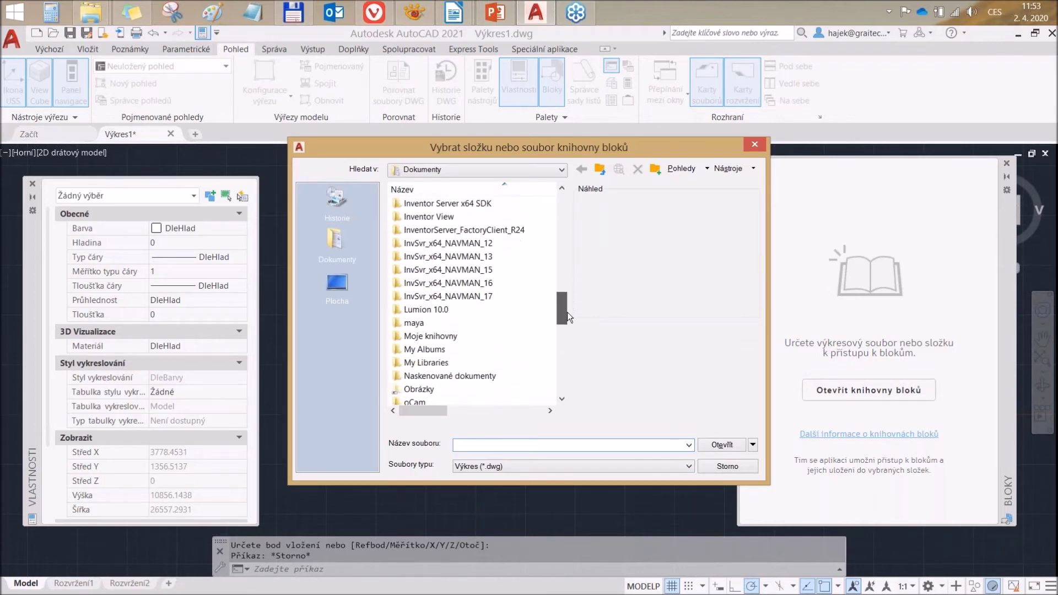
pyautogui.click(741, 467)
pyautogui.click(733, 221)
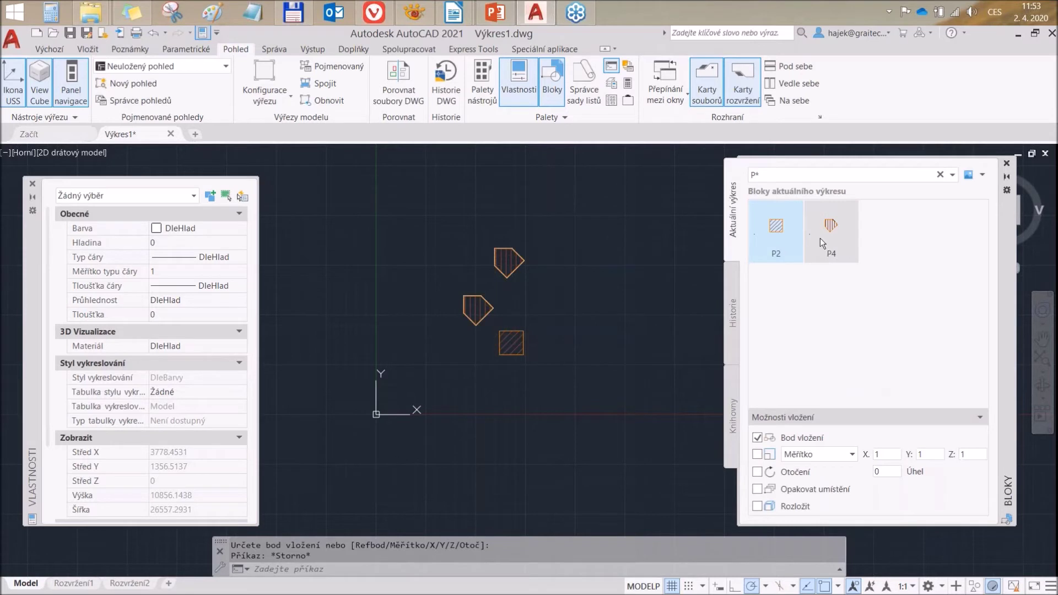
pyautogui.click(732, 402)
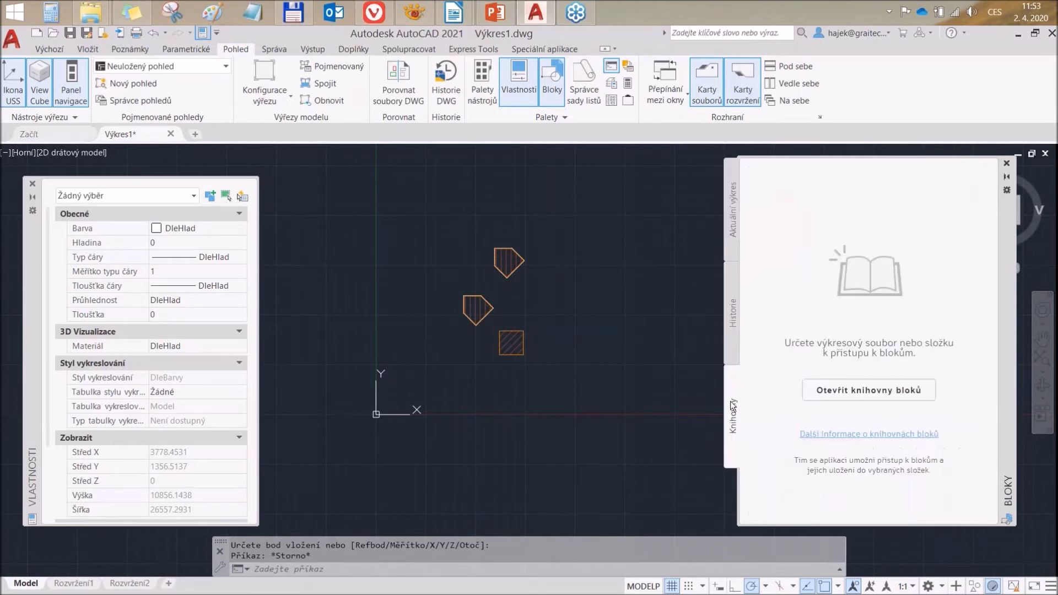
pyautogui.click(170, 134)
pyautogui.click(558, 348)
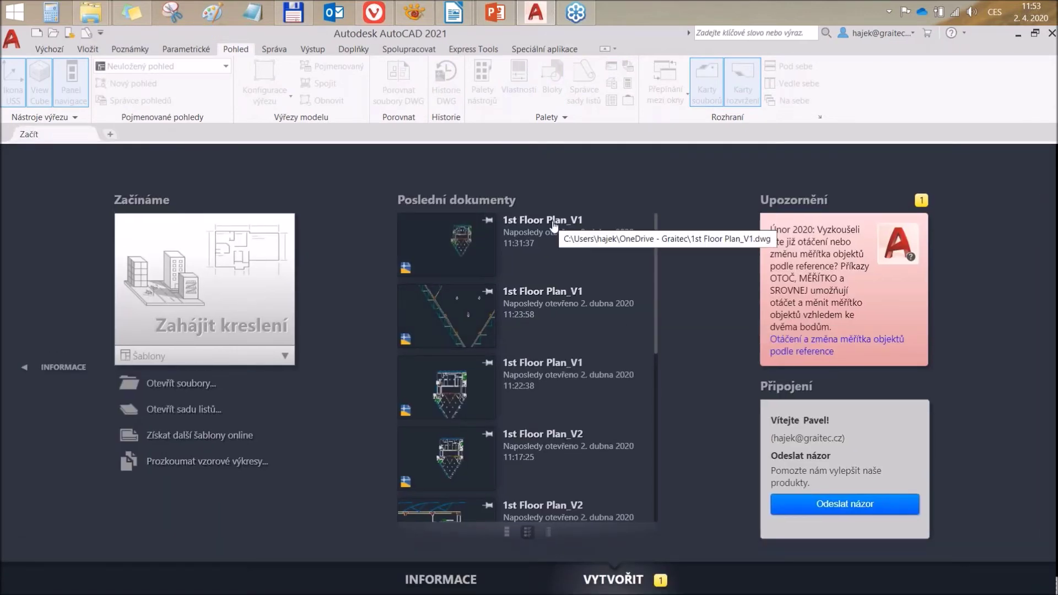
# Step: Open the recent 1st Floor Plan_V1 drawing, close the Blocks palette and return to the agenda slide
pyautogui.click(556, 230)
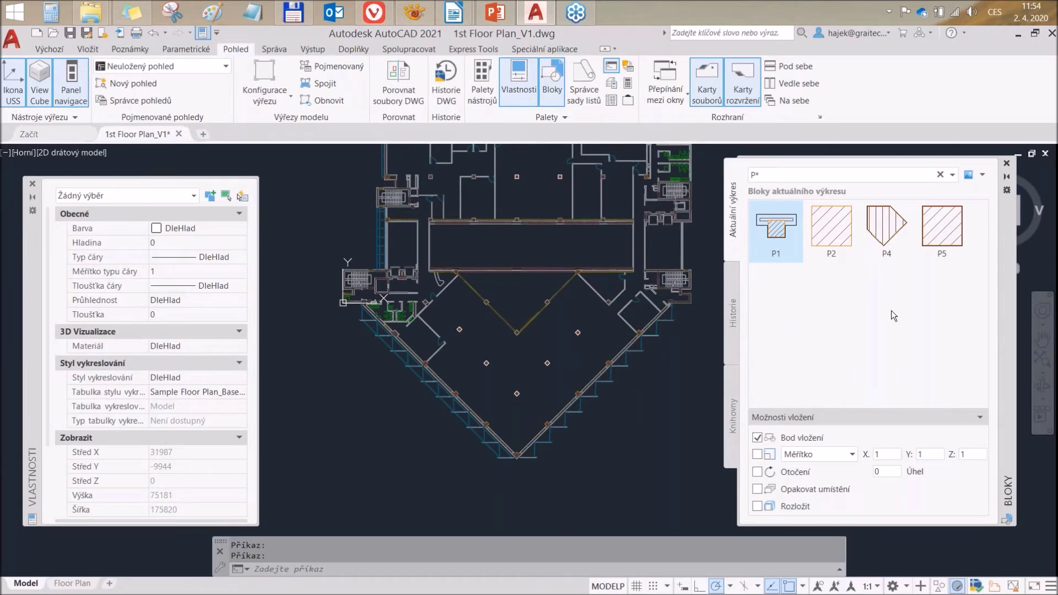
pyautogui.click(1007, 164)
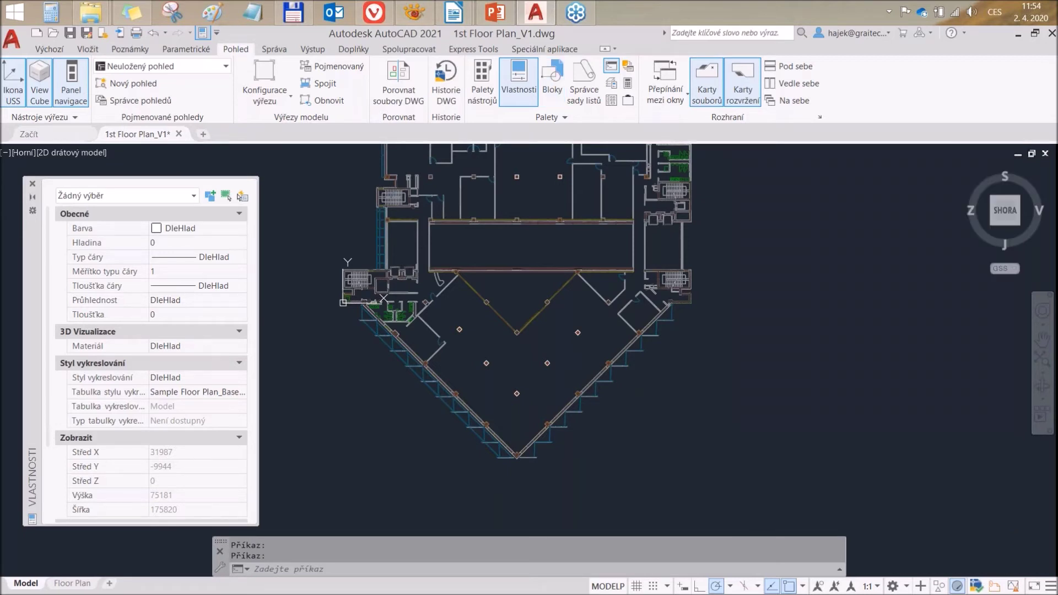
pyautogui.hotkey('alt', 'Tab')
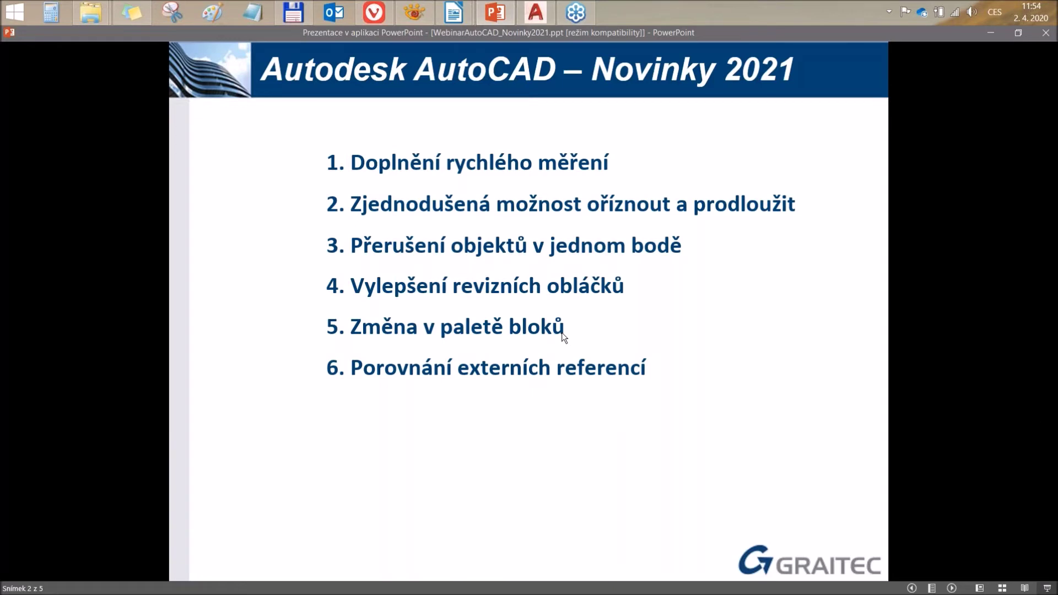
pyautogui.click(533, 12)
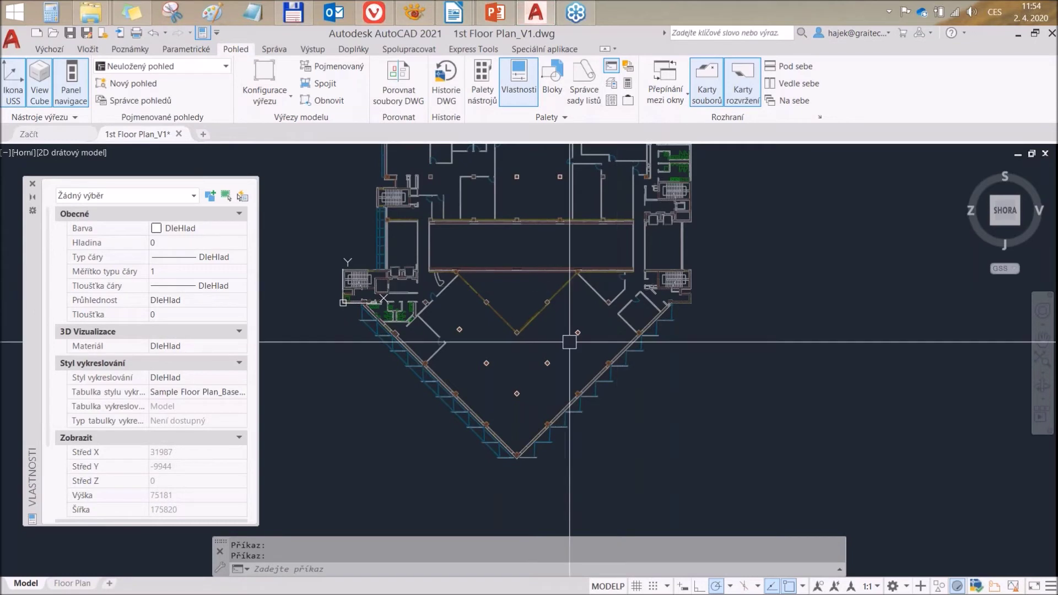
pyautogui.moveTo(518, 323); pyautogui.dragTo(560, 329, button='middle')
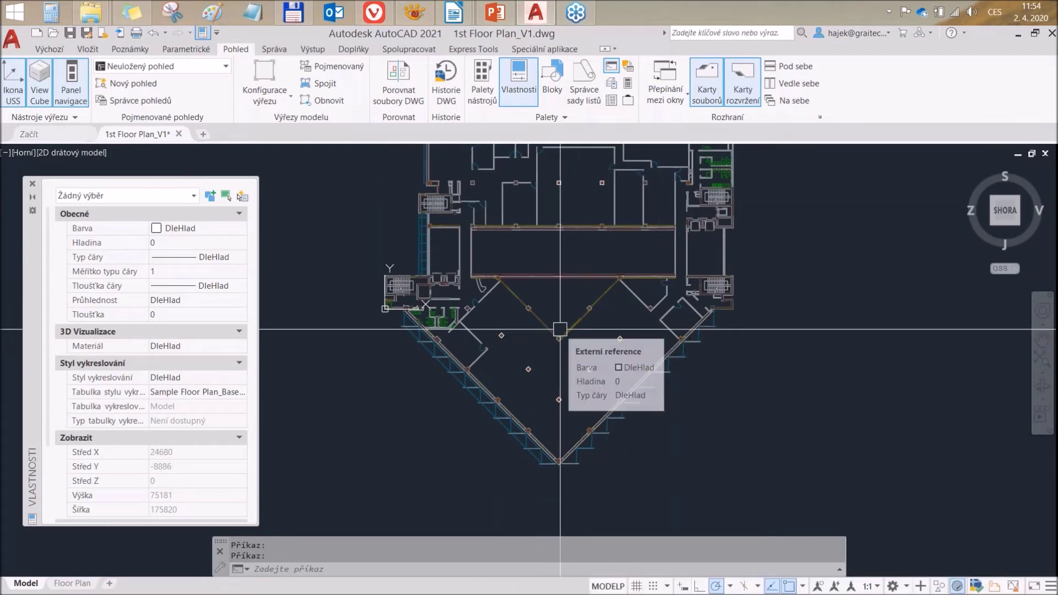
# Step: Pan across the V1 floor plan and show the External References palette
pyautogui.moveTo(557, 302); pyautogui.dragTo(547, 344, button='middle')
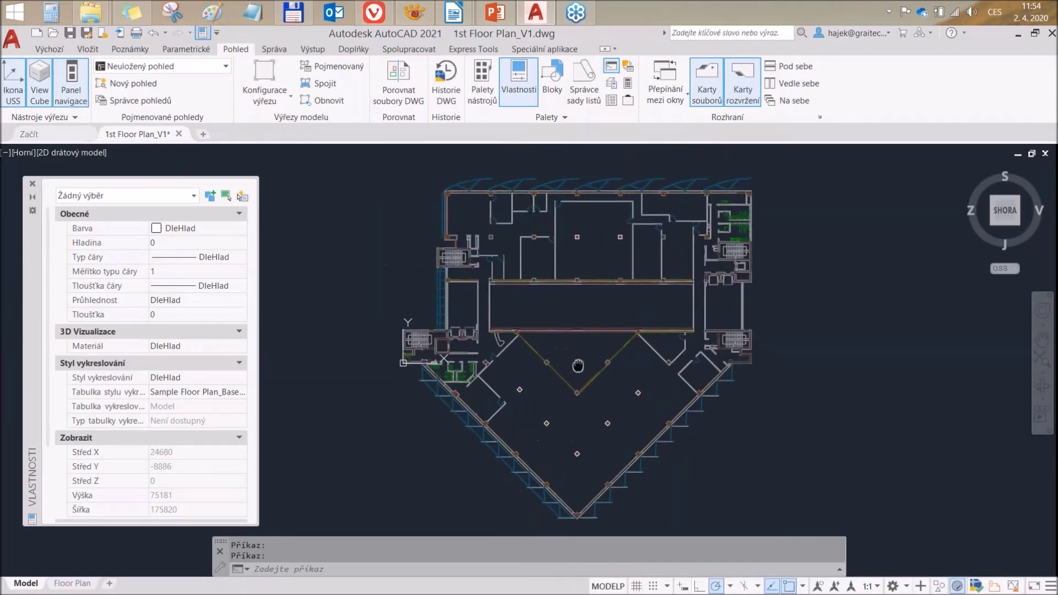
pyautogui.moveTo(546, 308); pyautogui.dragTo(531, 308, button='middle')
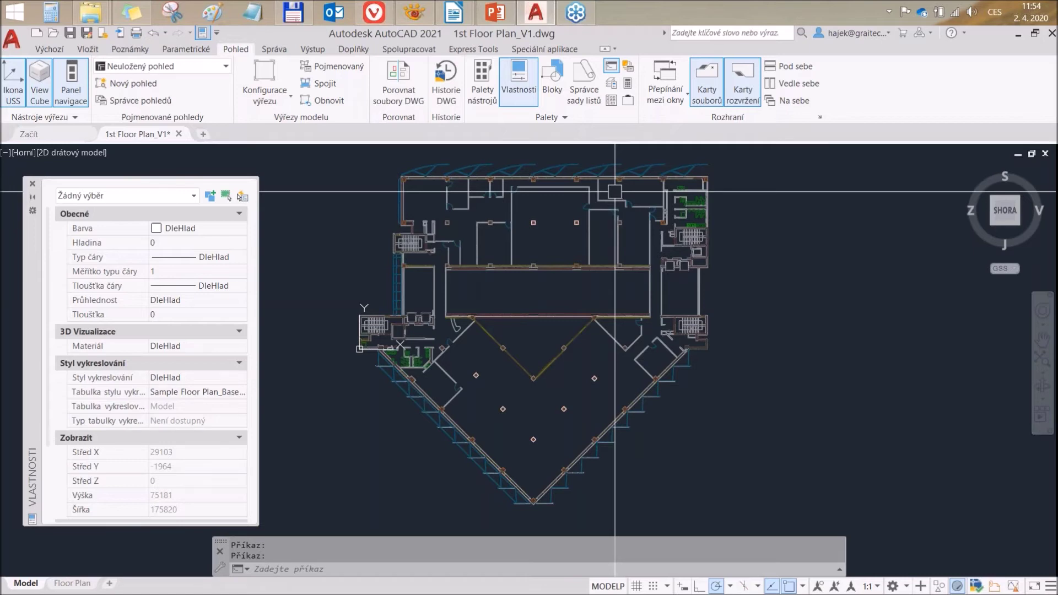
pyautogui.moveTo(615, 191); pyautogui.dragTo(598, 204, button='middle')
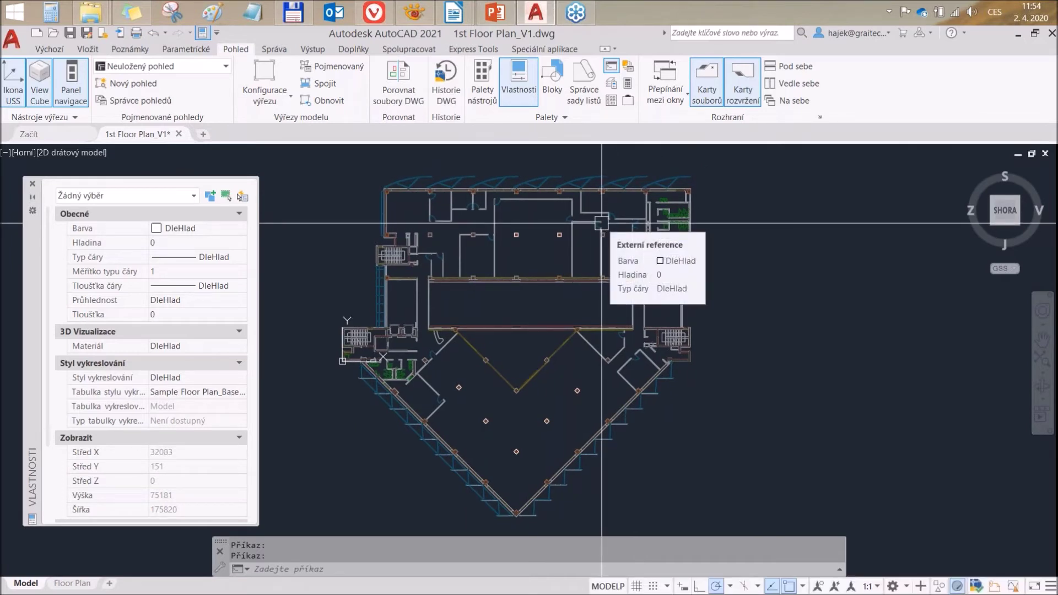
pyautogui.click(629, 100)
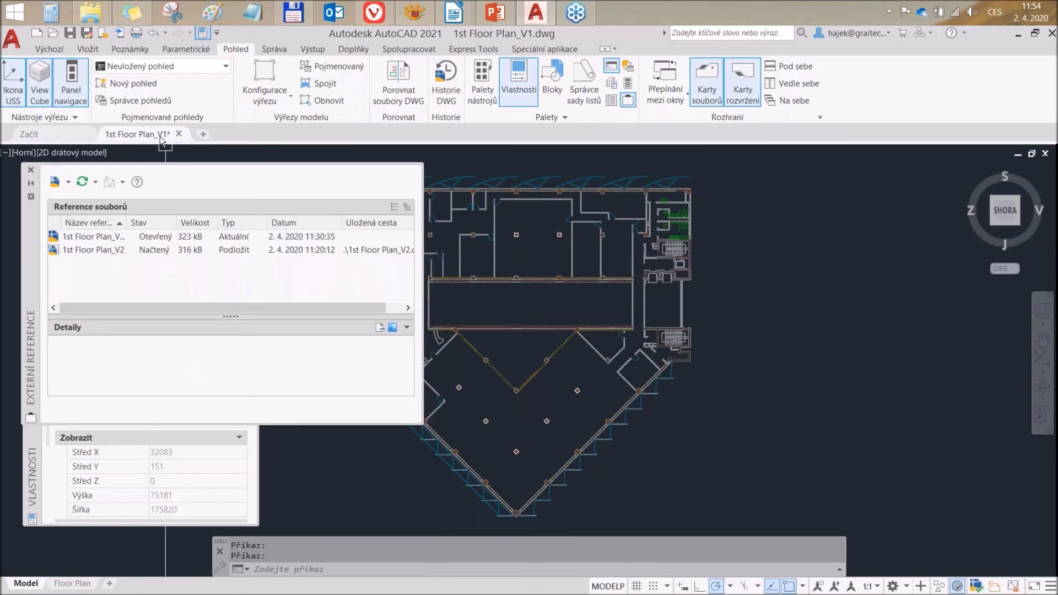
# Step: Open the 1st Floor Plan_V2 reference as its own drawing tab via Otevřít
pyautogui.click(88, 250)
pyautogui.rightClick(88, 251)
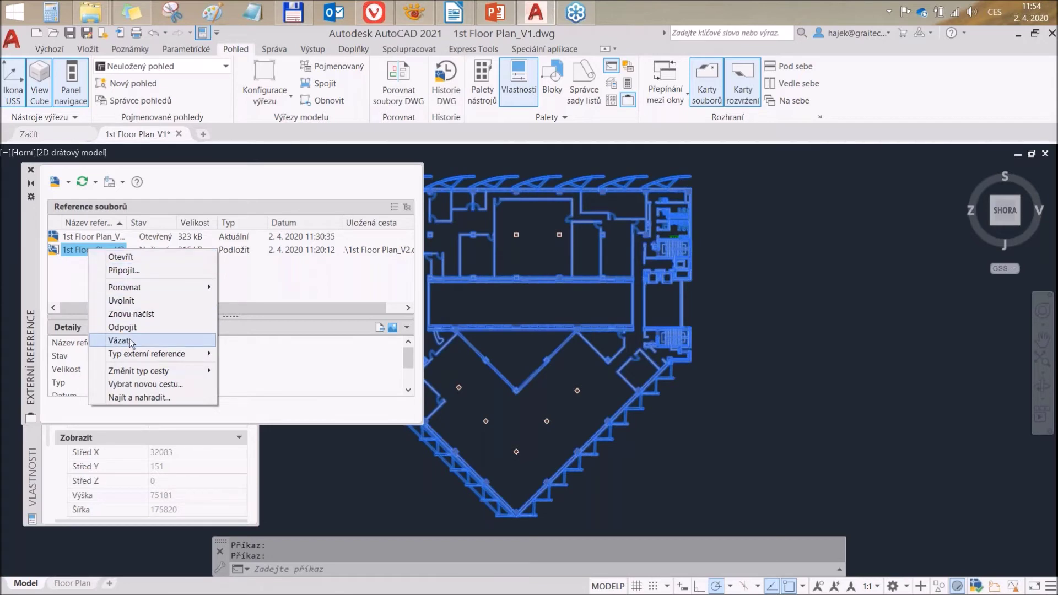
pyautogui.click(128, 302)
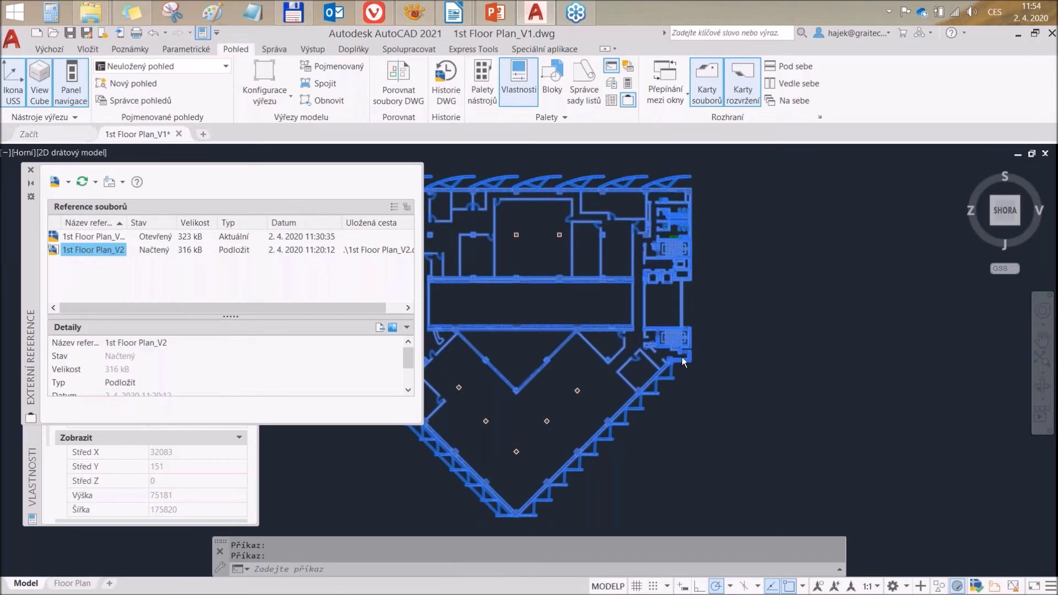
pyautogui.rightClick(96, 257)
pyautogui.click(127, 267)
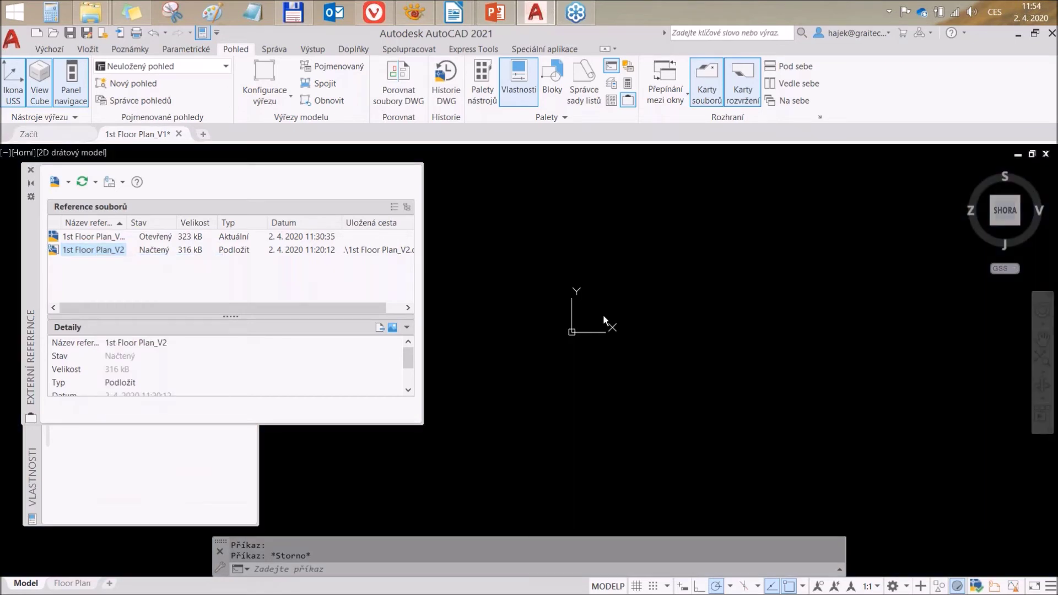
pyautogui.scroll(1, 606, 259)
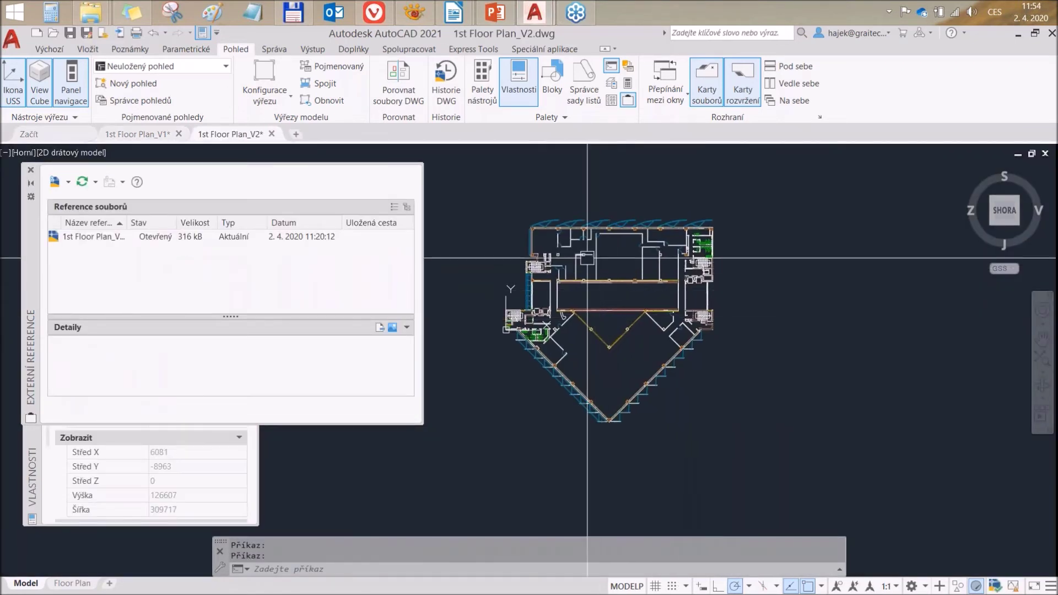
# Step: Zoom into V2 and select the P5 diamond block at the V's lowest point
pyautogui.scroll(1, 538, 259)
pyautogui.scroll(2, 587, 258)
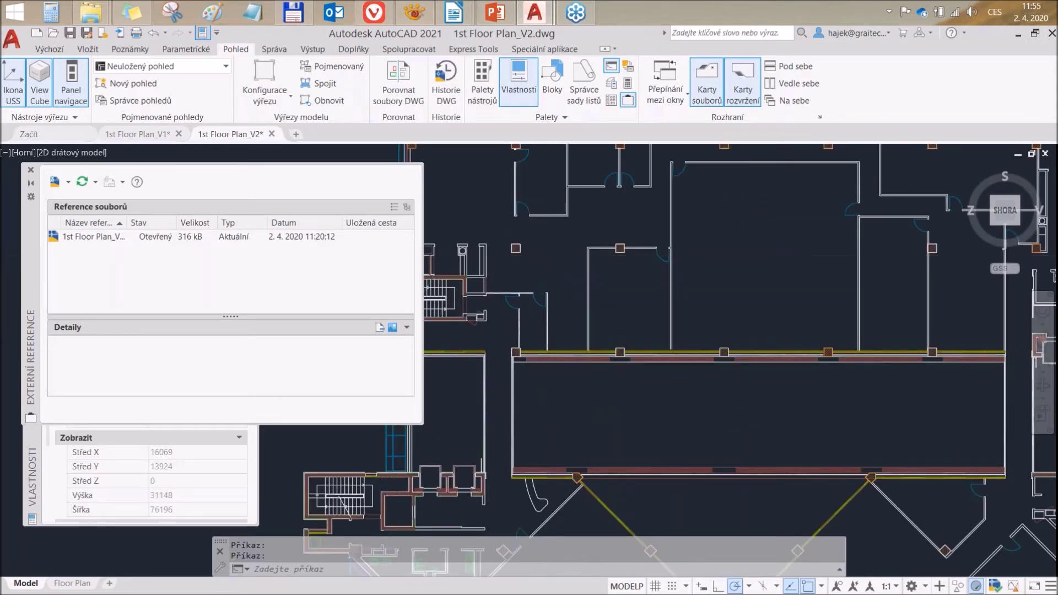
pyautogui.scroll(-1, 661, 466)
pyautogui.scroll(2, 645, 419)
pyautogui.scroll(3, 622, 366)
pyautogui.scroll(2, 628, 355)
pyautogui.scroll(1, 615, 354)
pyautogui.click(615, 353)
pyautogui.scroll(-1, 616, 354)
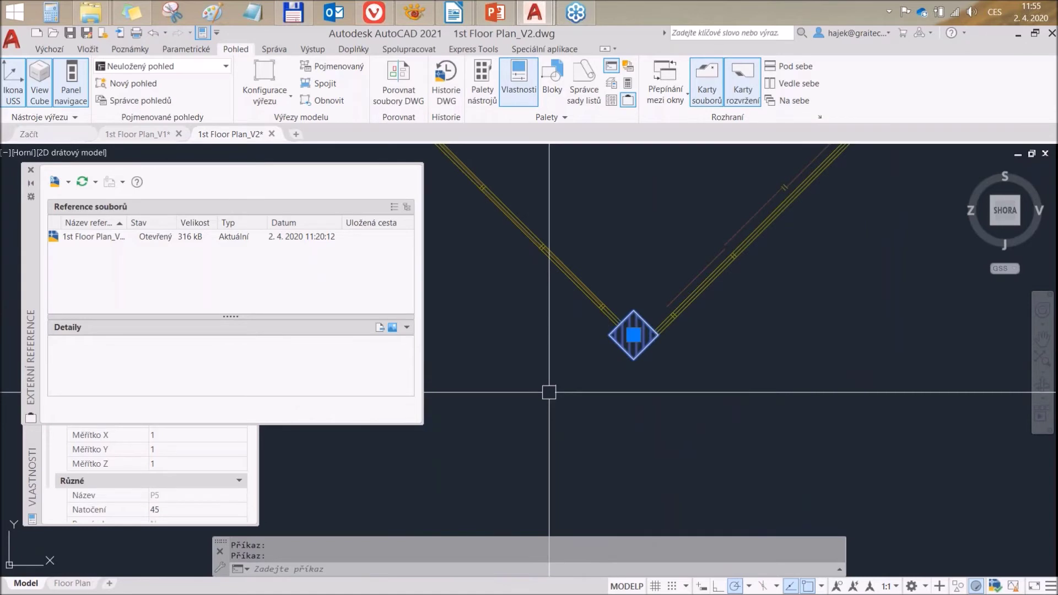
pyautogui.scroll(-2, 549, 393)
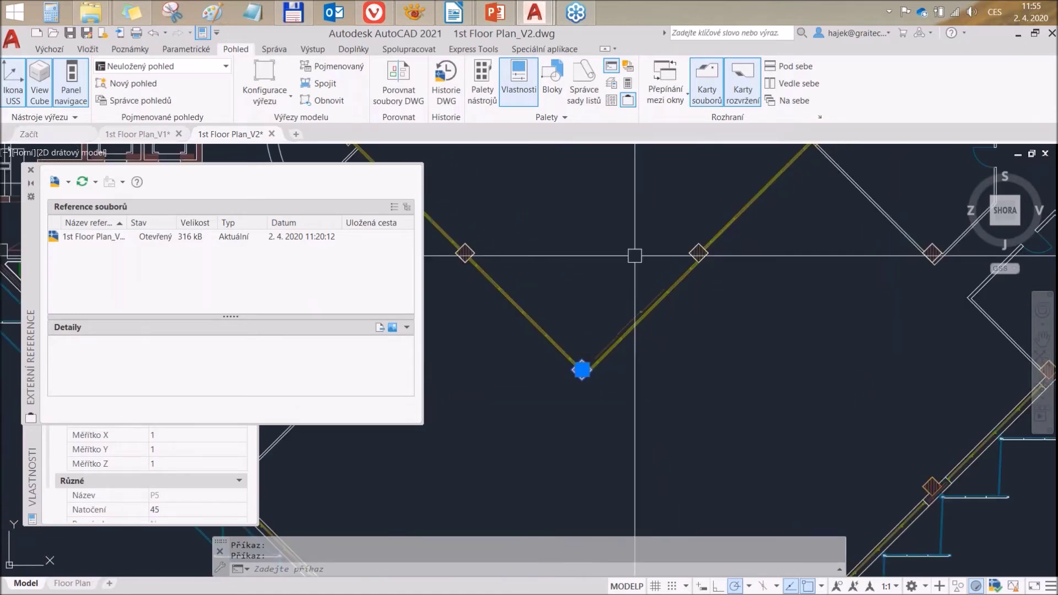
# Step: Copy the P5 block above the V vertex, save V2, and return to V1
pyautogui.rightClick(600, 256)
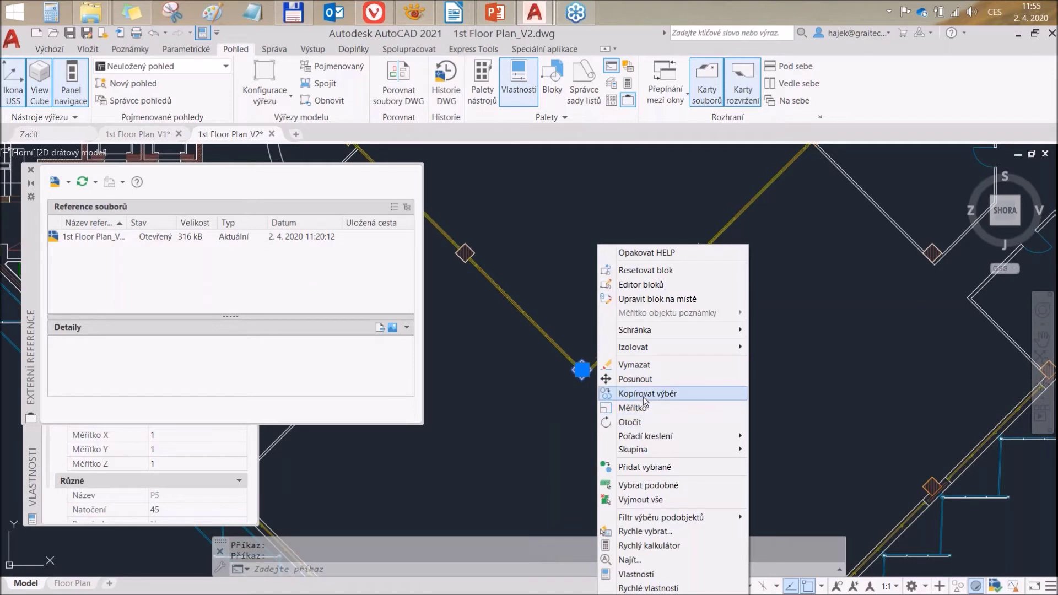
pyautogui.click(633, 394)
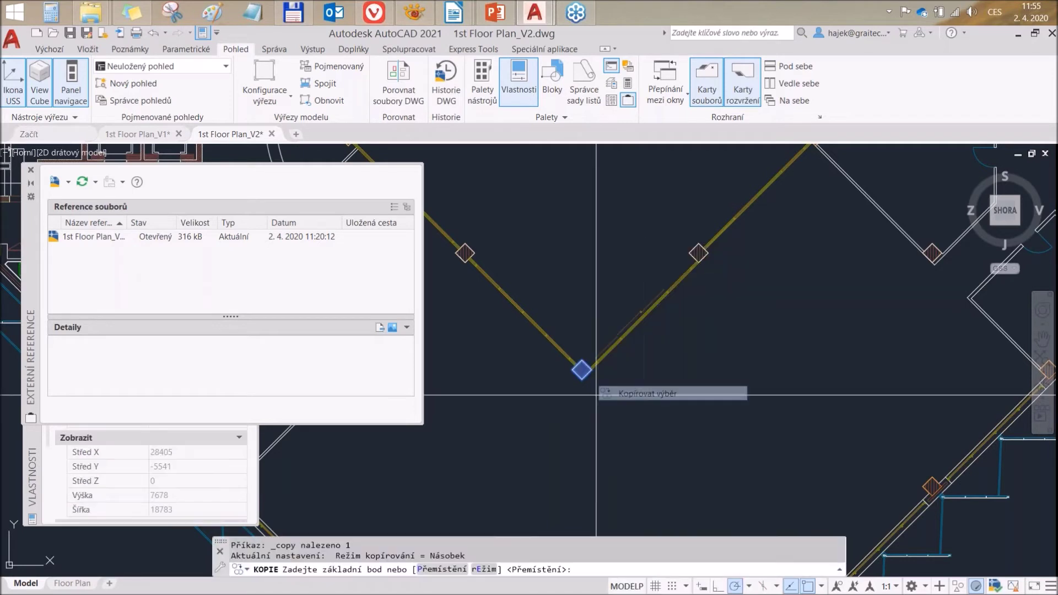
pyautogui.click(582, 370)
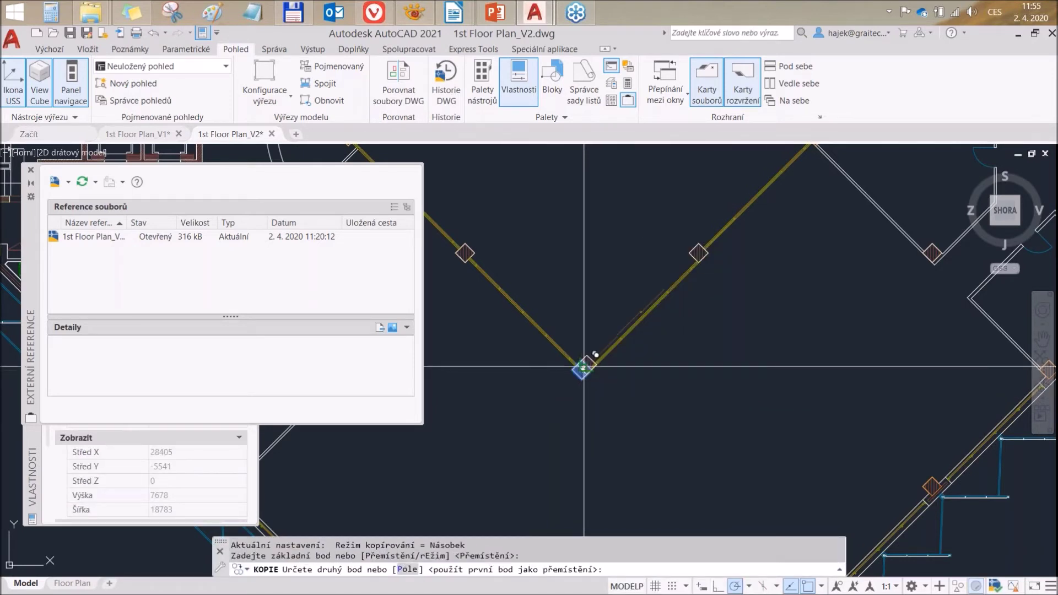
pyautogui.click(582, 254)
pyautogui.scroll(-2, 623, 378)
pyautogui.press('Escape')
pyautogui.click(63, 33)
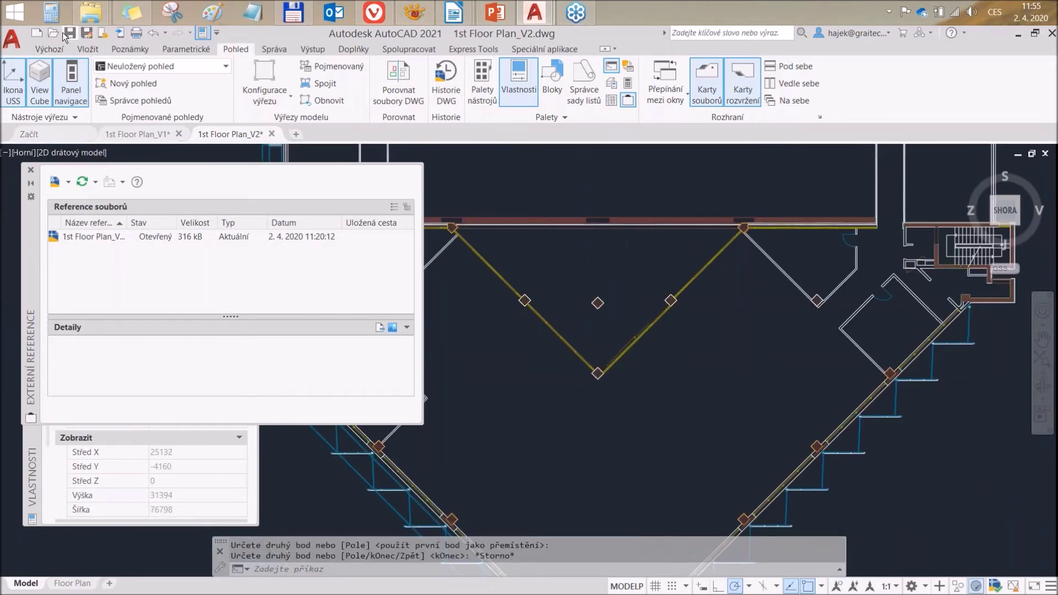
pyautogui.click(149, 133)
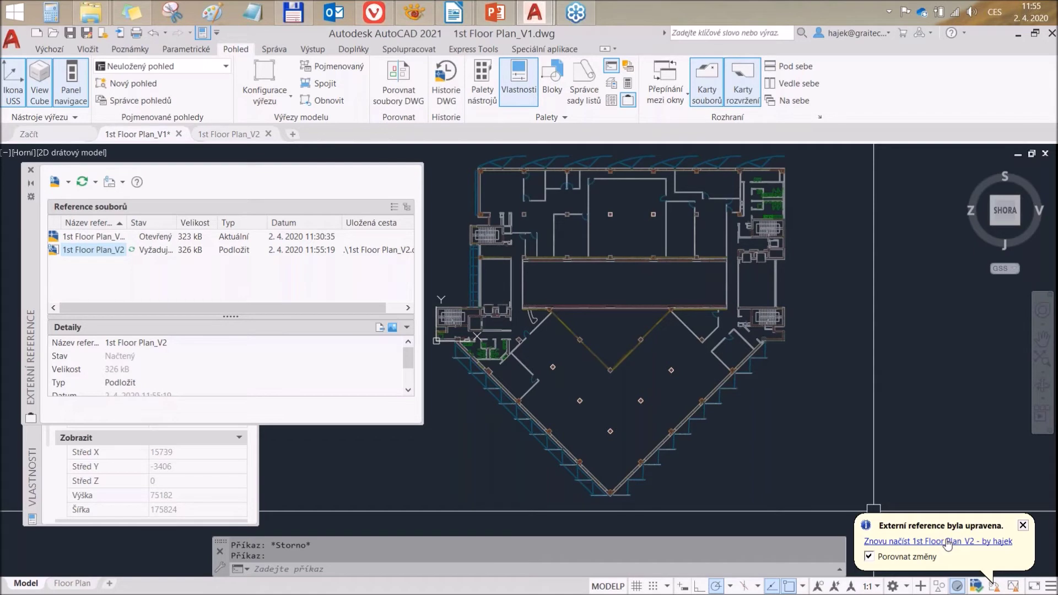
# Step: Reload the changed V2 reference with comparison on and zoom around the highlighted changes
pyautogui.click(947, 542)
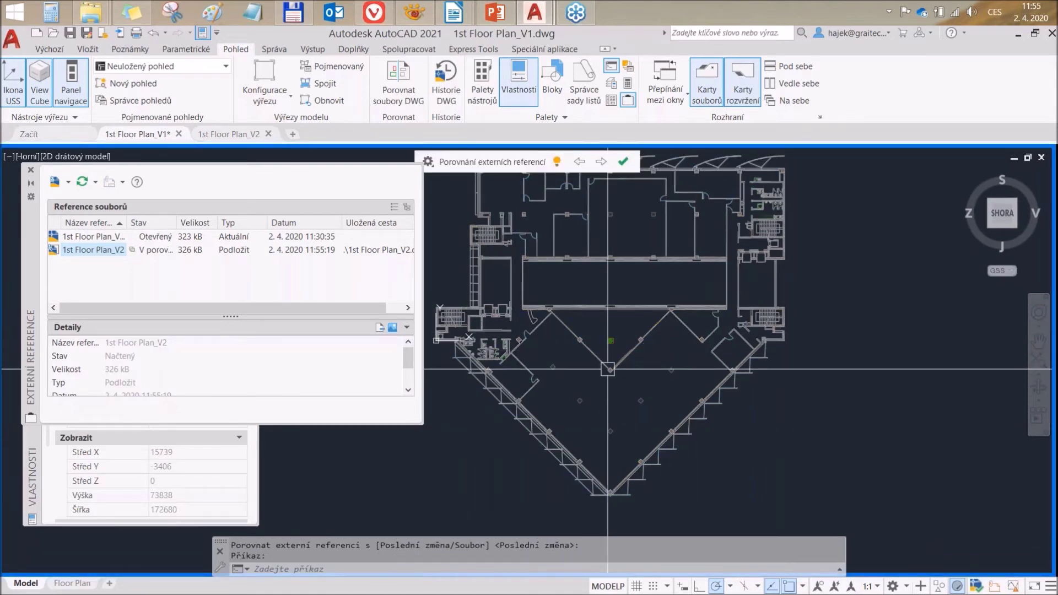
pyautogui.scroll(4, 610, 342)
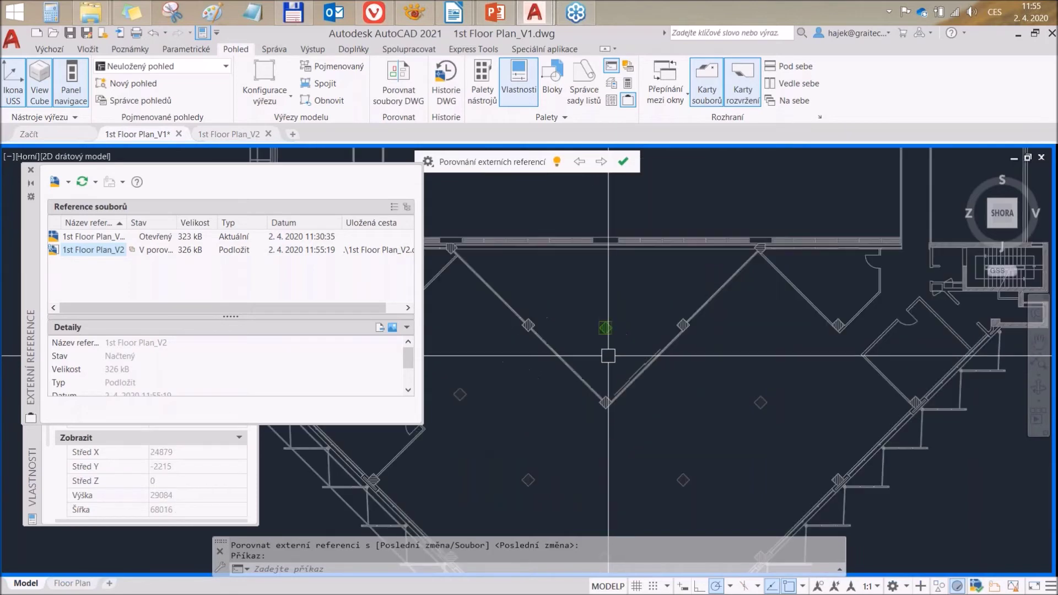
pyautogui.scroll(-6, 608, 368)
pyautogui.scroll(5, 608, 368)
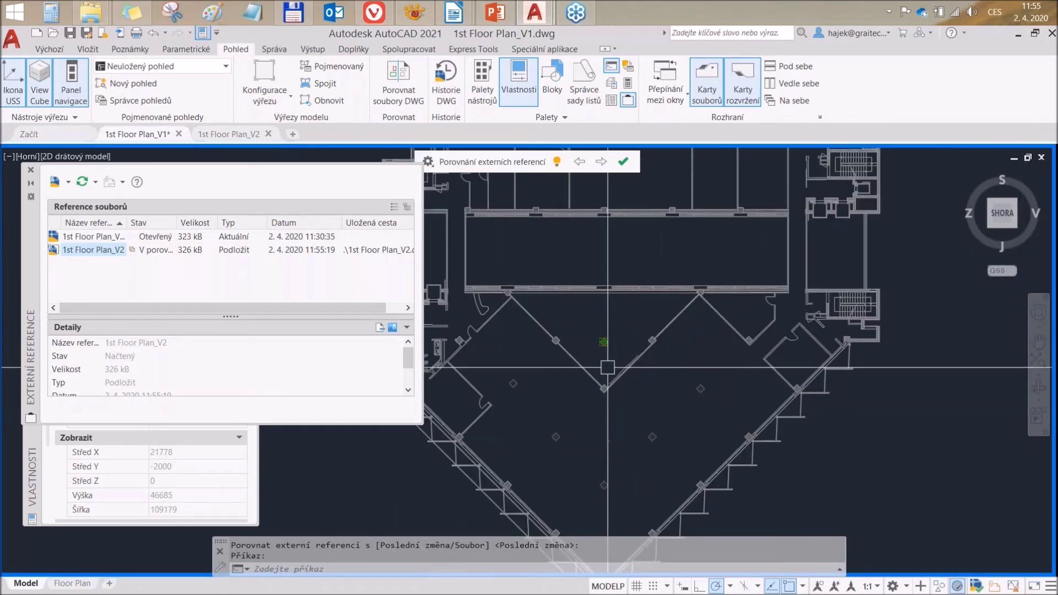
pyautogui.moveTo(607, 367); pyautogui.dragTo(651, 402, button='middle')
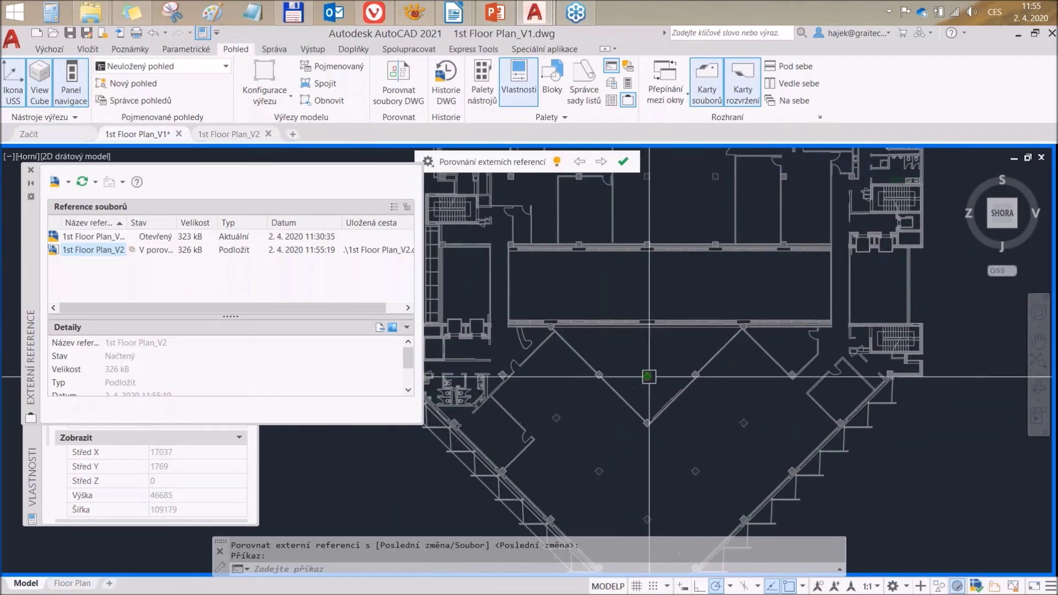
pyautogui.scroll(2, 639, 379)
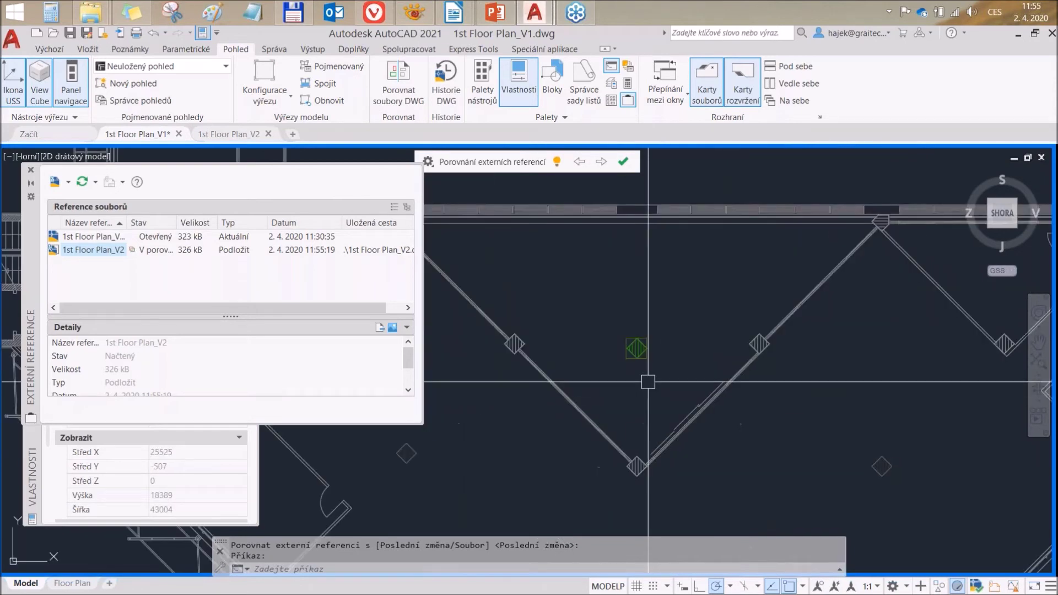
pyautogui.scroll(-2, 642, 422)
pyautogui.scroll(-2, 642, 422)
pyautogui.scroll(6, 642, 422)
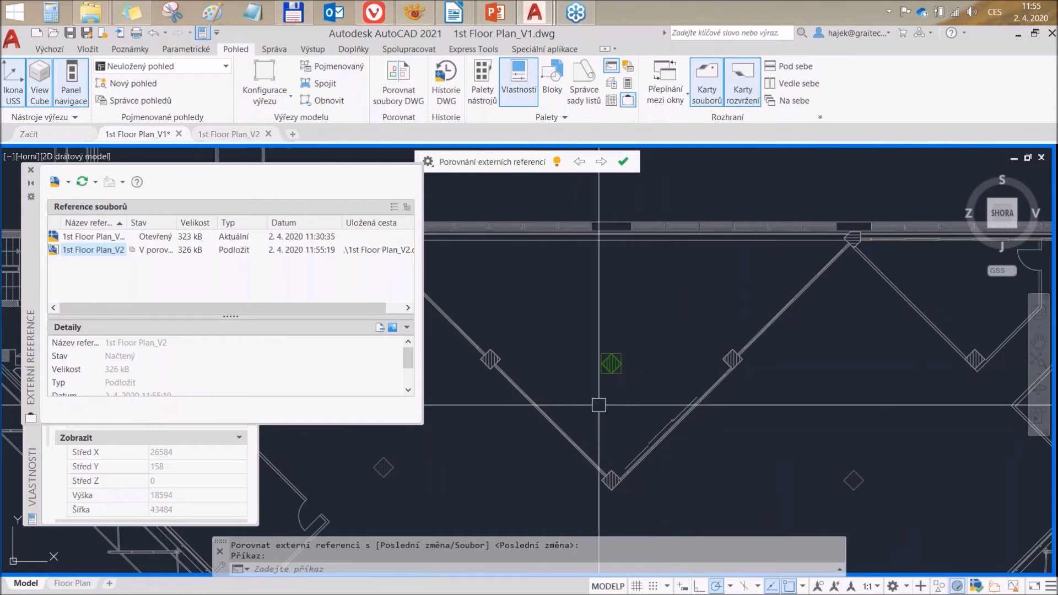
pyautogui.scroll(-4, 642, 397)
pyautogui.scroll(-1, 641, 397)
pyautogui.scroll(-1, 666, 396)
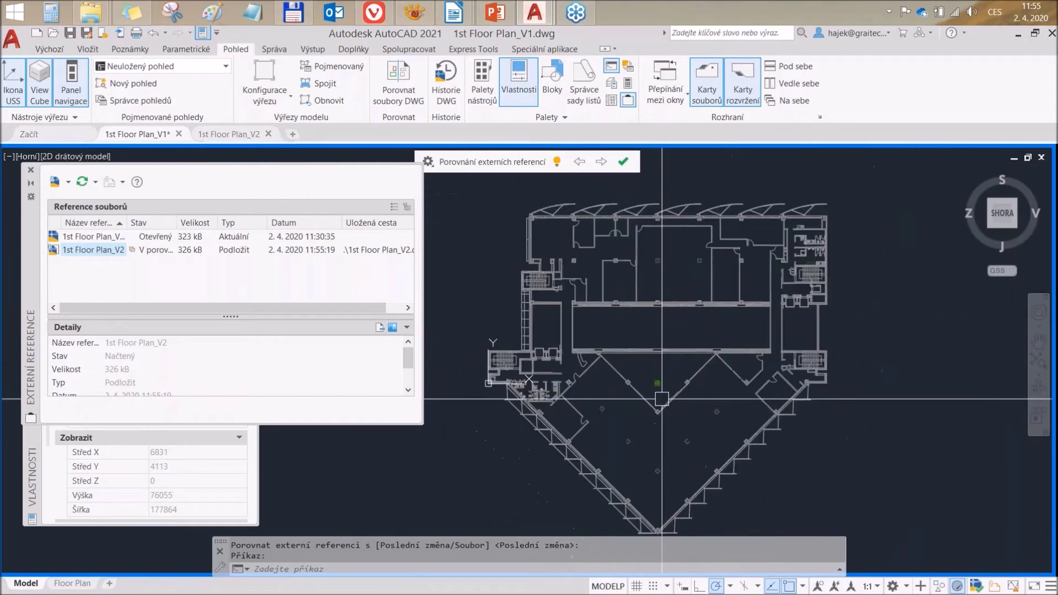
pyautogui.scroll(2, 678, 396)
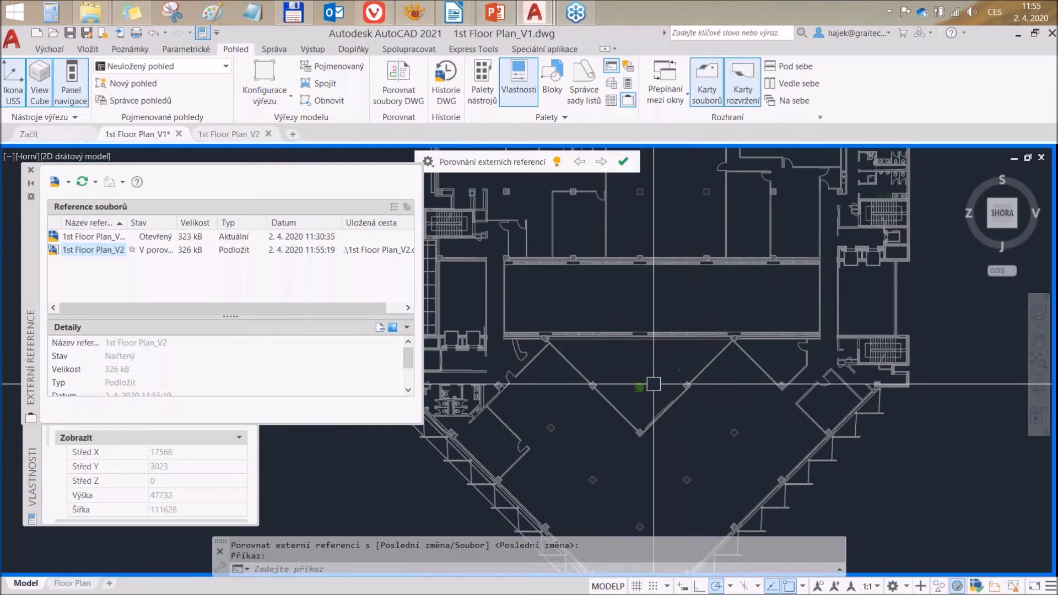
# Step: Pan right and zoom across the rest of the plan inspecting V1/V2 differences
pyautogui.moveTo(658, 397); pyautogui.dragTo(701, 397, button='middle')
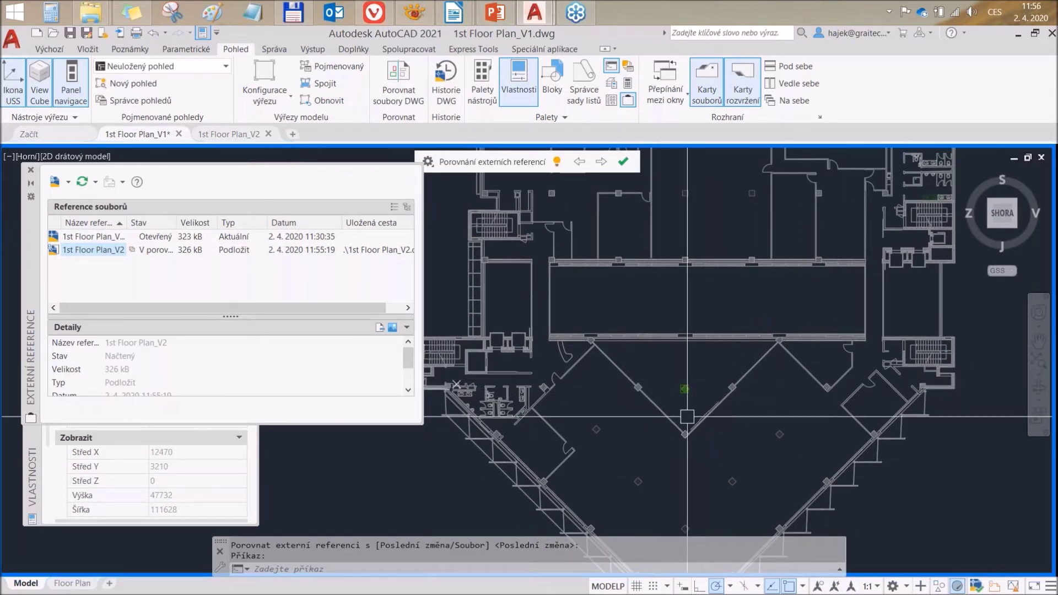
pyautogui.scroll(-2, 719, 395)
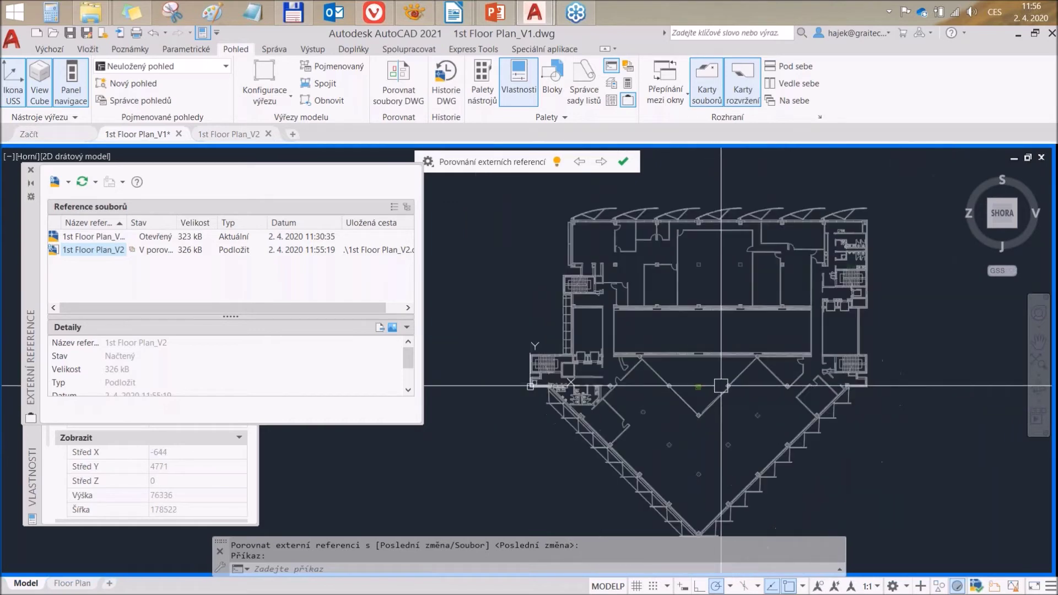
pyautogui.scroll(4, 709, 395)
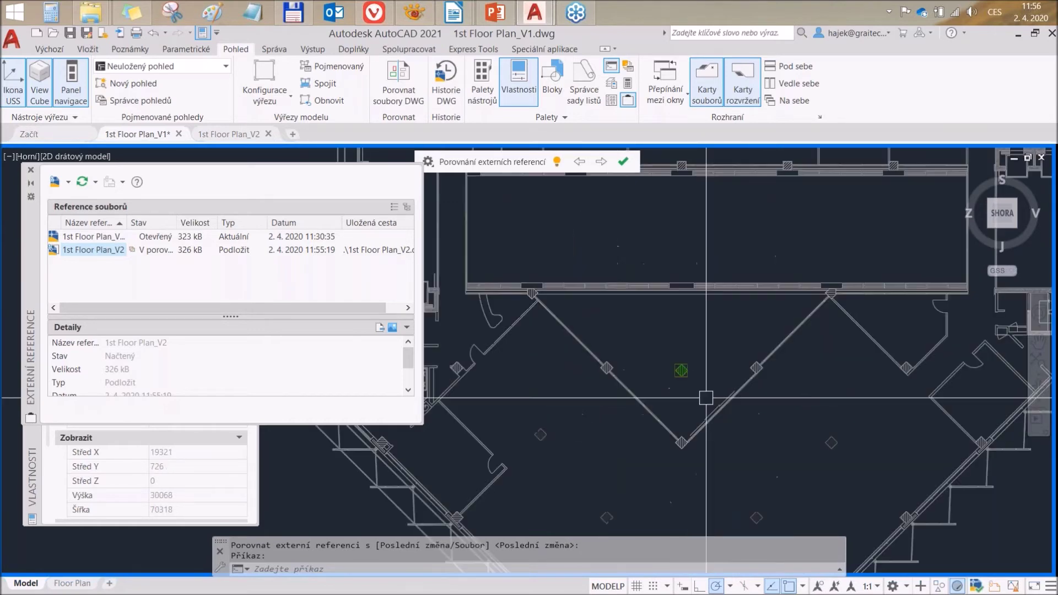
pyautogui.scroll(3, 695, 391)
pyautogui.scroll(-3, 698, 393)
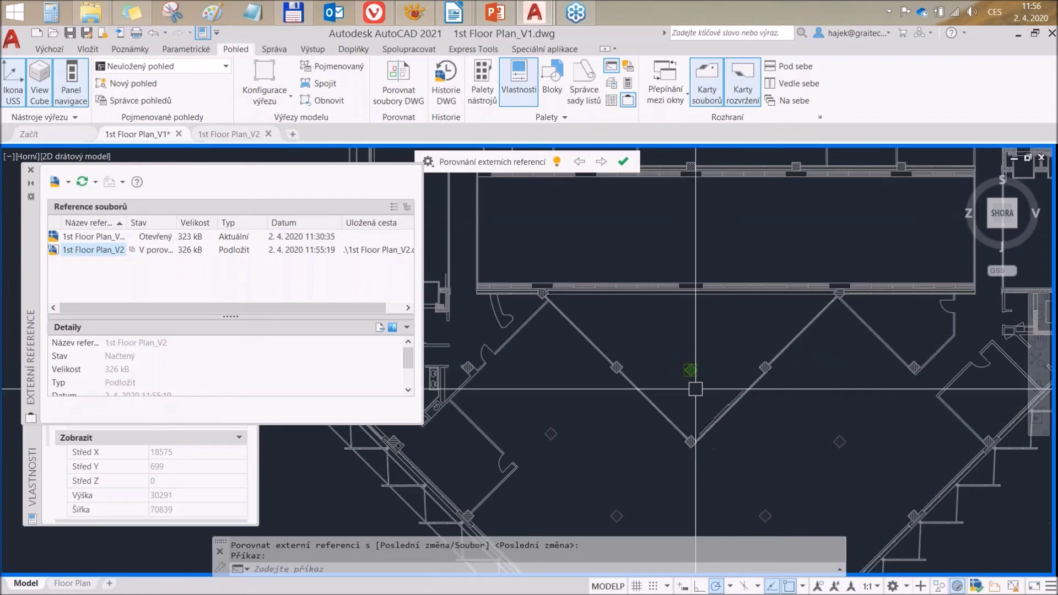
pyautogui.scroll(-2, 704, 395)
pyautogui.scroll(-2, 711, 393)
pyautogui.scroll(-4, 642, 383)
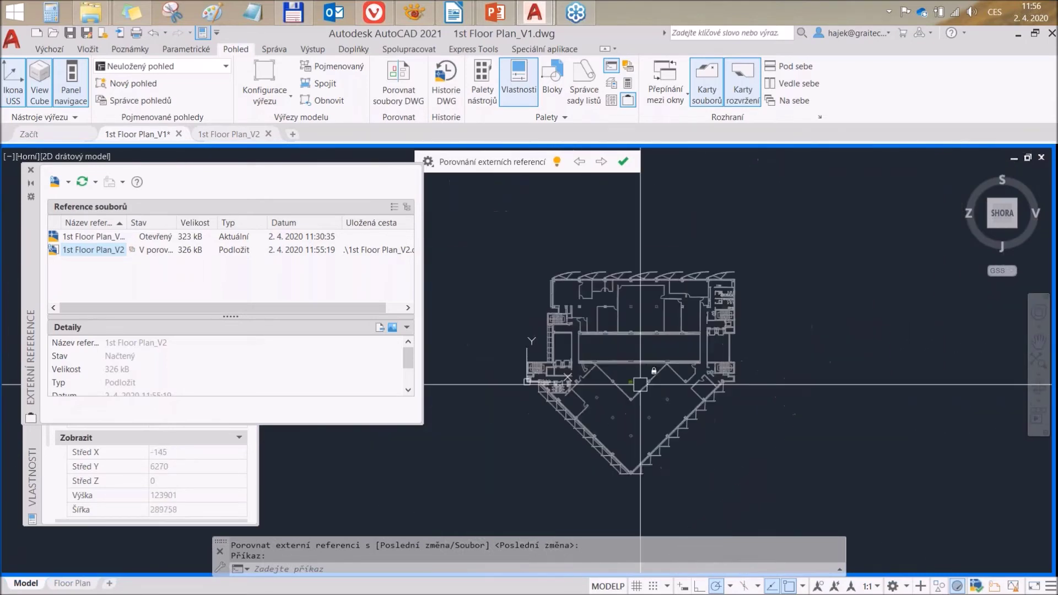
pyautogui.scroll(2, 646, 380)
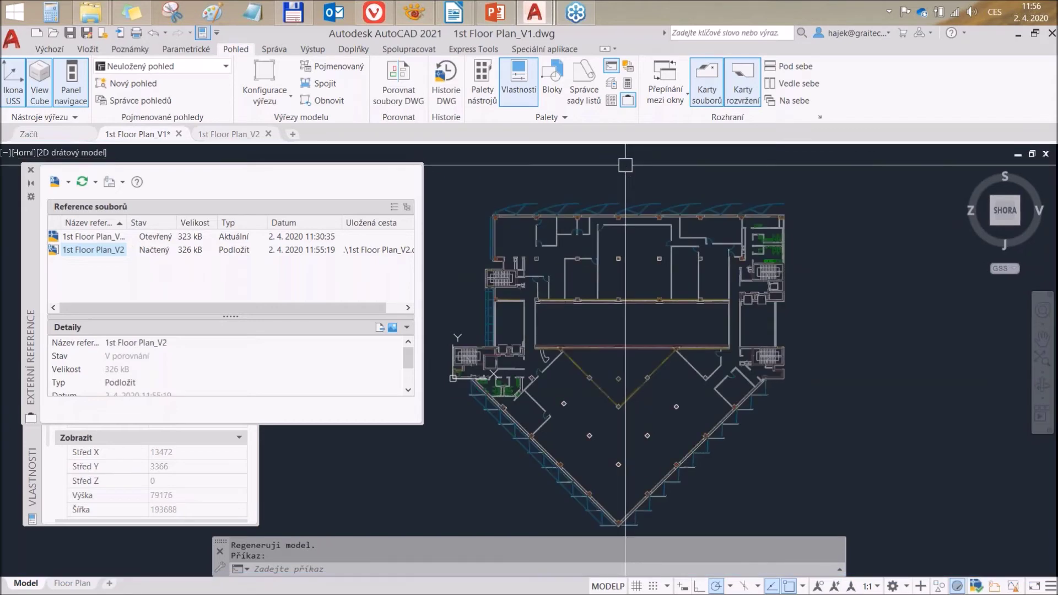
# Step: In V2, delete the diamond block between the angled walls and save
pyautogui.scroll(2, 606, 341)
pyautogui.scroll(2, 634, 364)
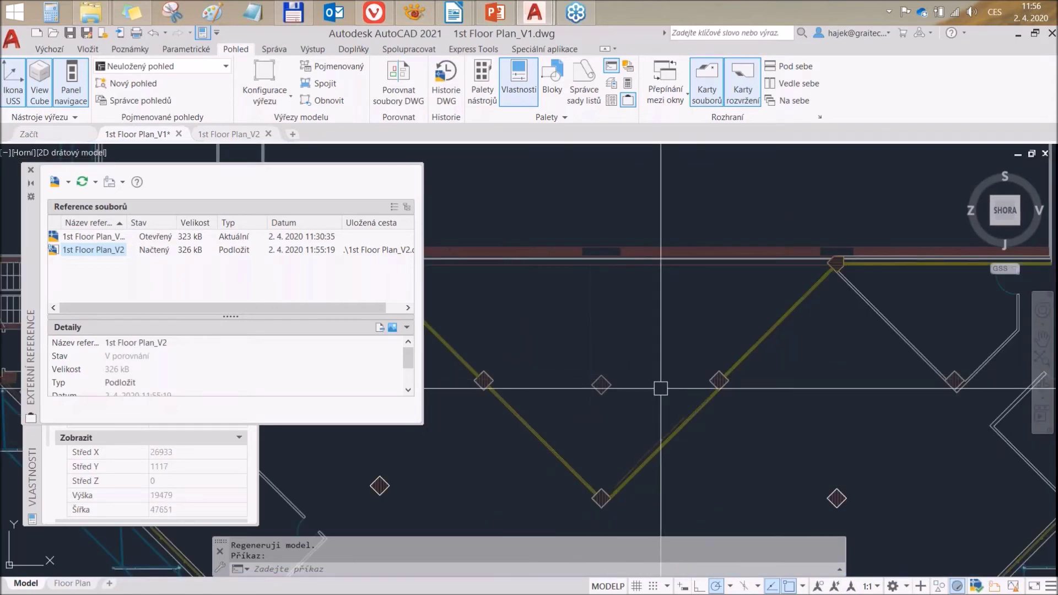
pyautogui.scroll(-2, 668, 384)
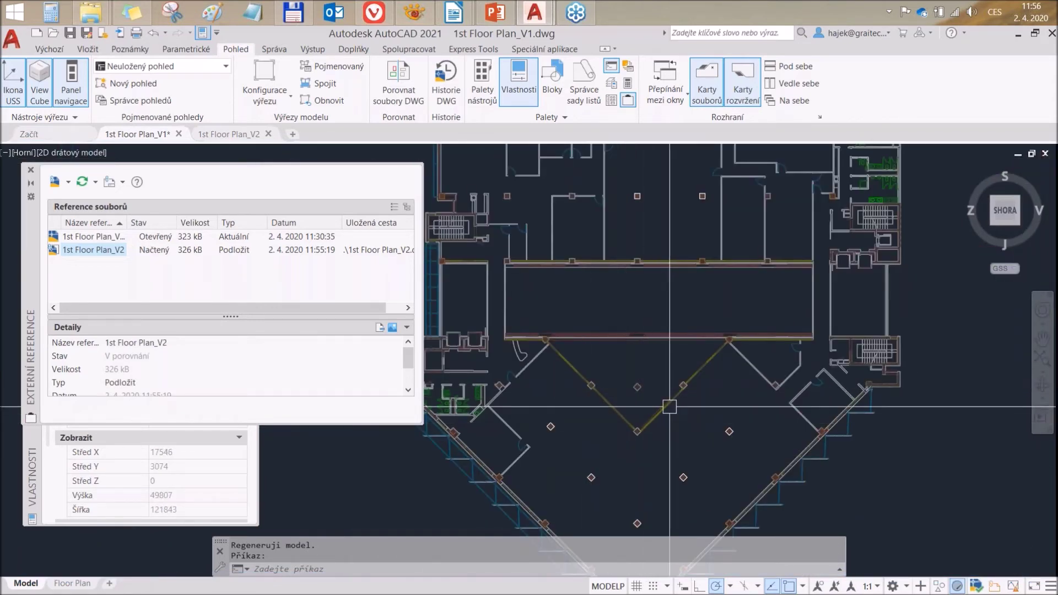
pyautogui.click(224, 135)
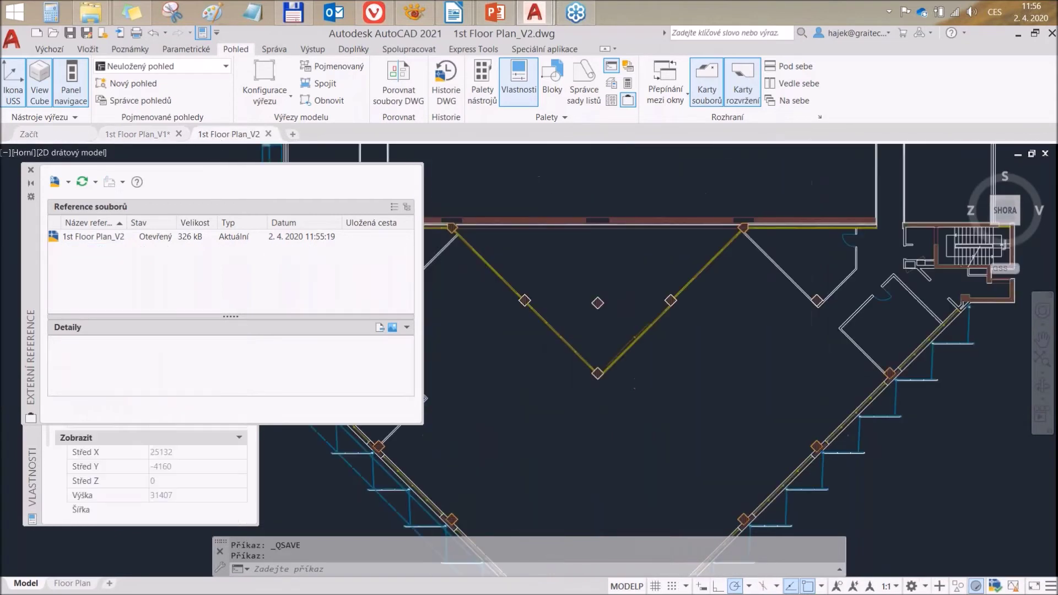
pyautogui.click(597, 303)
pyautogui.click(606, 309)
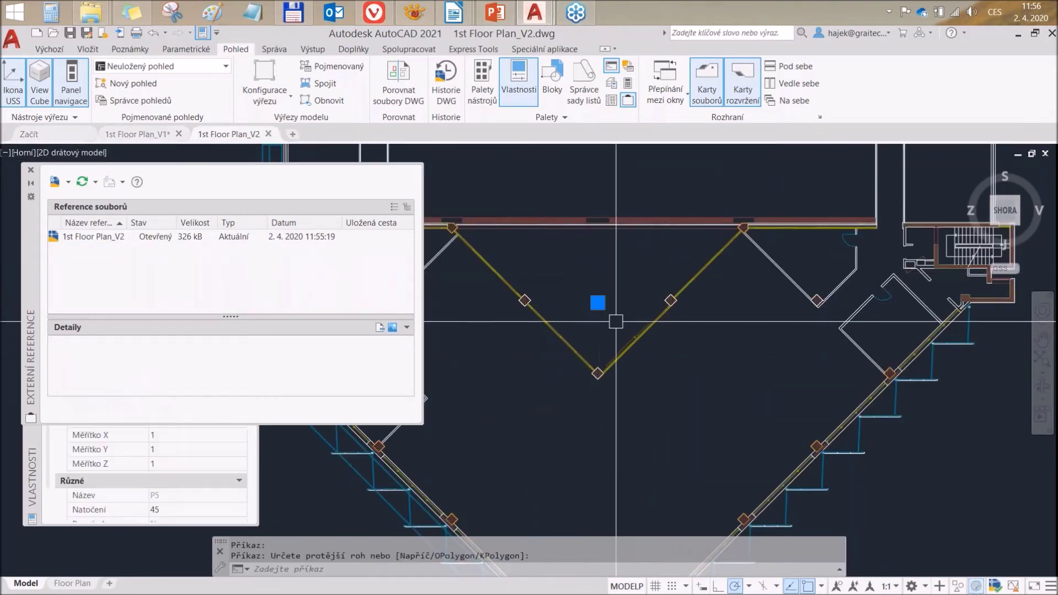
pyautogui.press('Delete')
pyautogui.click(74, 34)
# Step: Reload the updated V2 reference in V1, then switch to the feature presentation
pyautogui.click(139, 133)
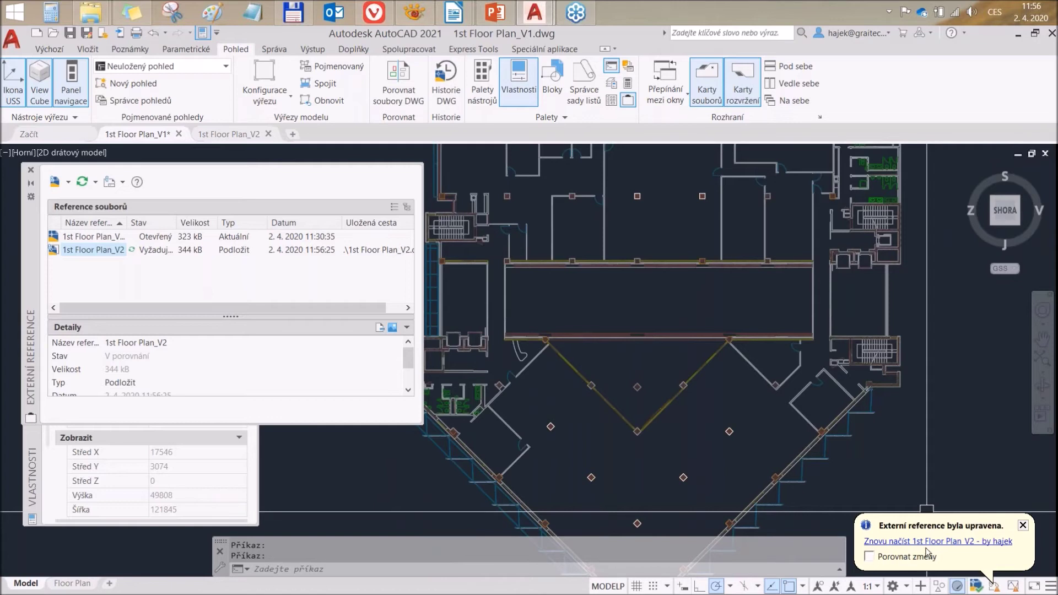
pyautogui.click(933, 541)
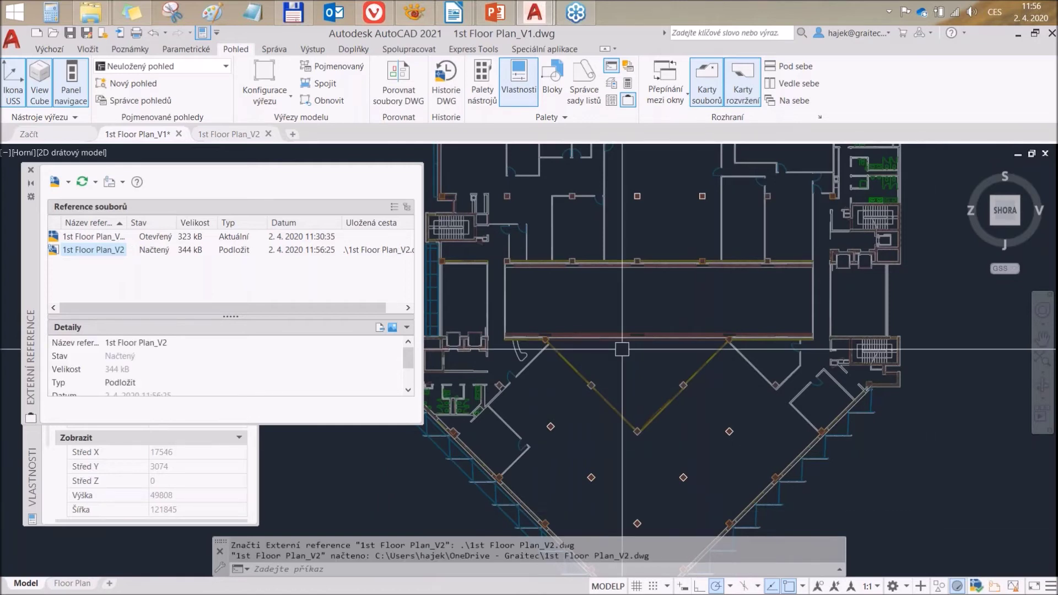
pyautogui.scroll(5, 648, 397)
pyautogui.scroll(-5, 595, 378)
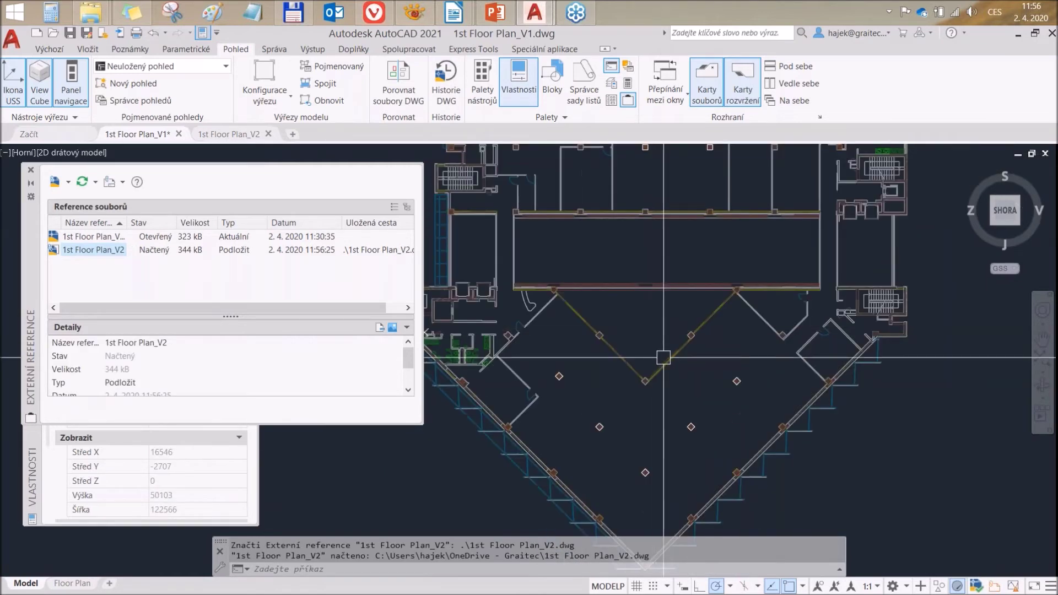
pyautogui.scroll(-3, 595, 353)
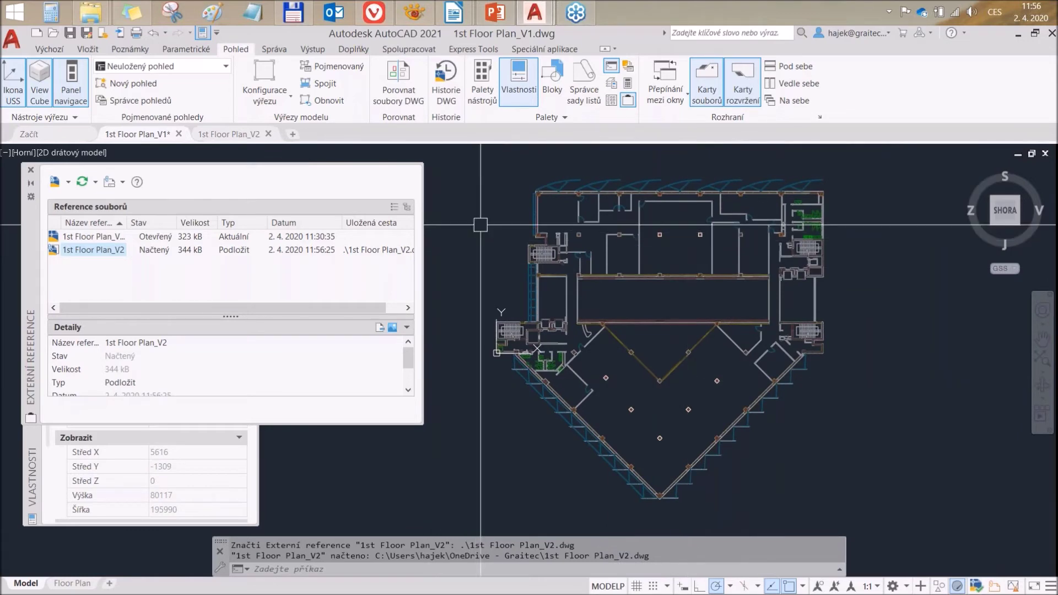
pyautogui.click(495, 12)
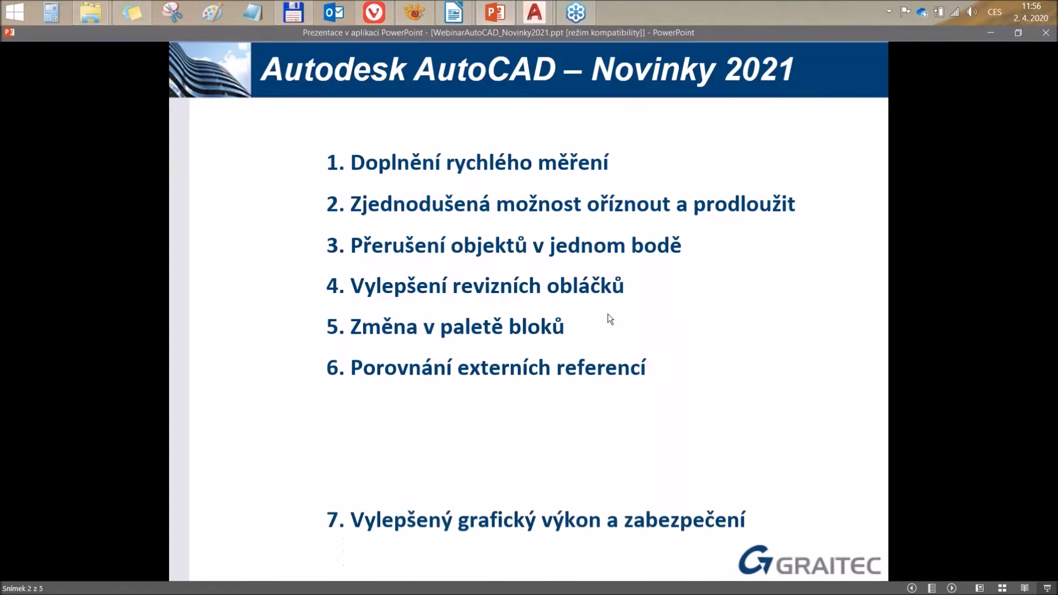
# Step: Reveal the seventh feature on the slide, then scroll the AutoCAD 2021 features PDF to page 10
pyautogui.click(610, 318)
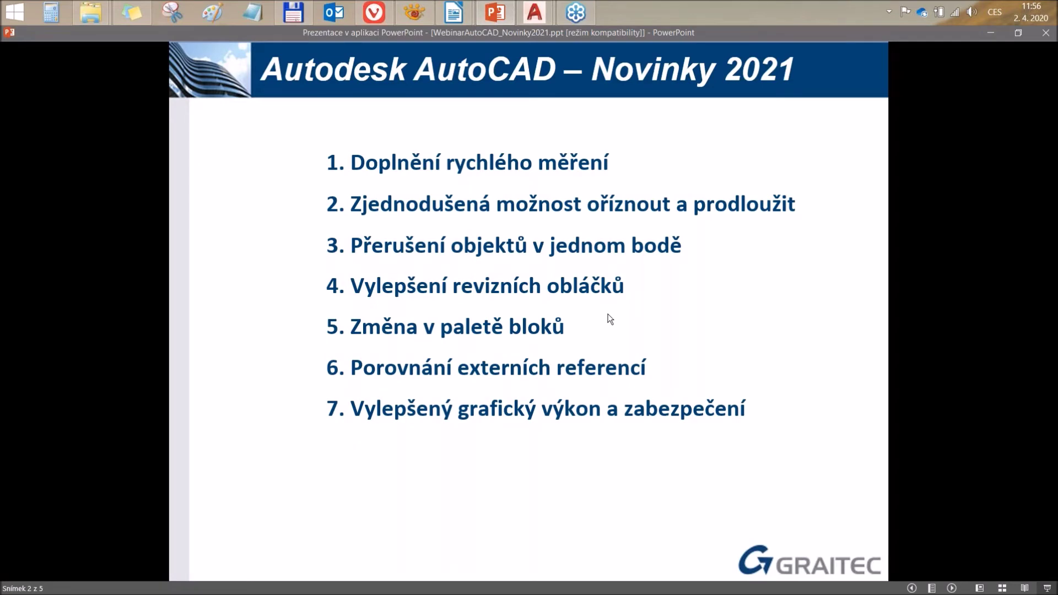
pyautogui.click(423, 15)
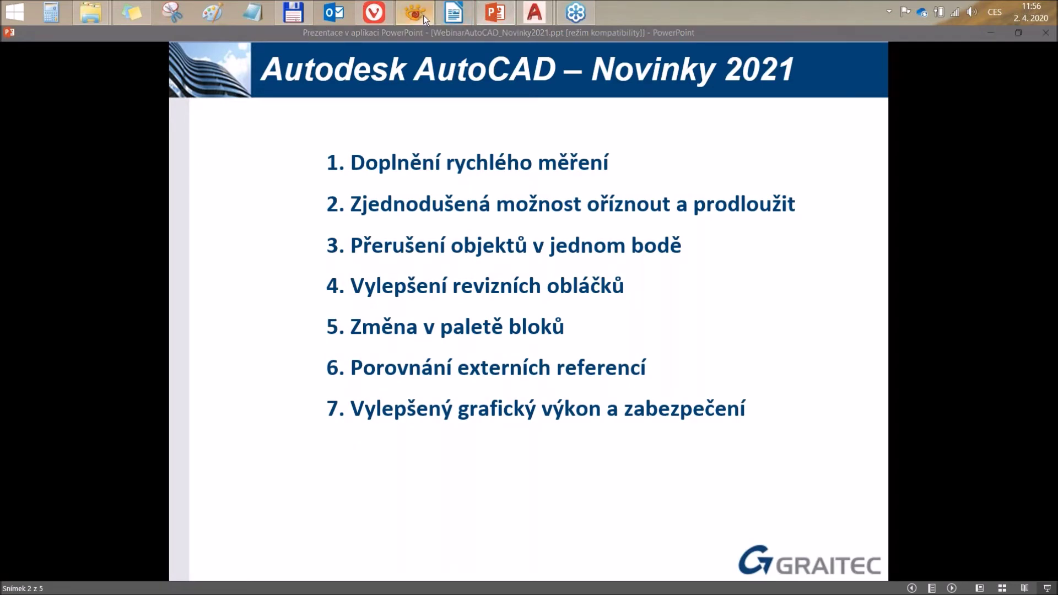
pyautogui.scroll(-1, 512, 282)
pyautogui.scroll(-2, 511, 282)
pyautogui.scroll(-1, 511, 282)
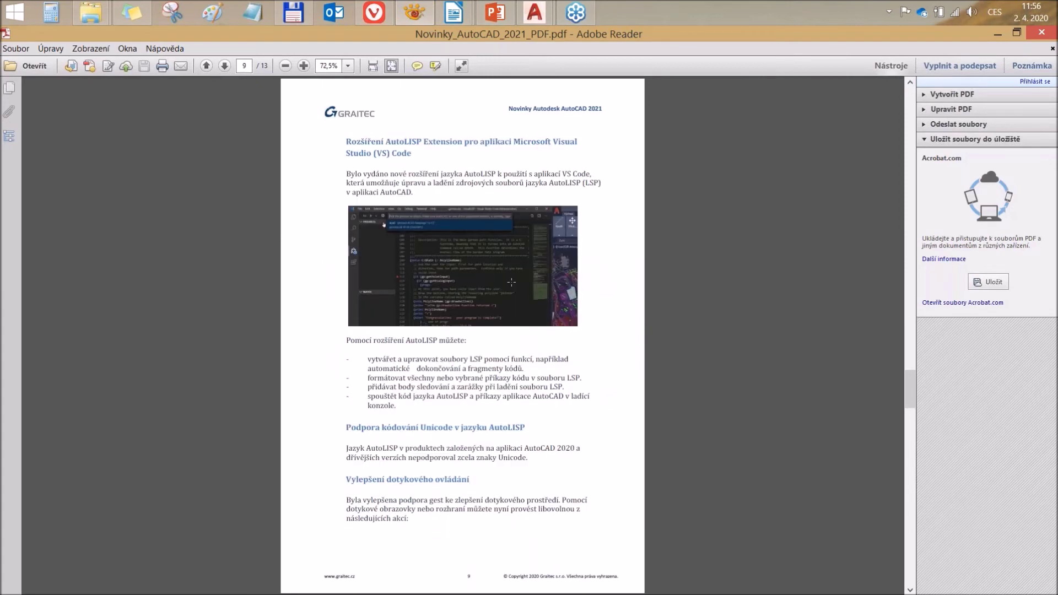
pyautogui.scroll(-2, 512, 282)
pyautogui.scroll(1, 511, 282)
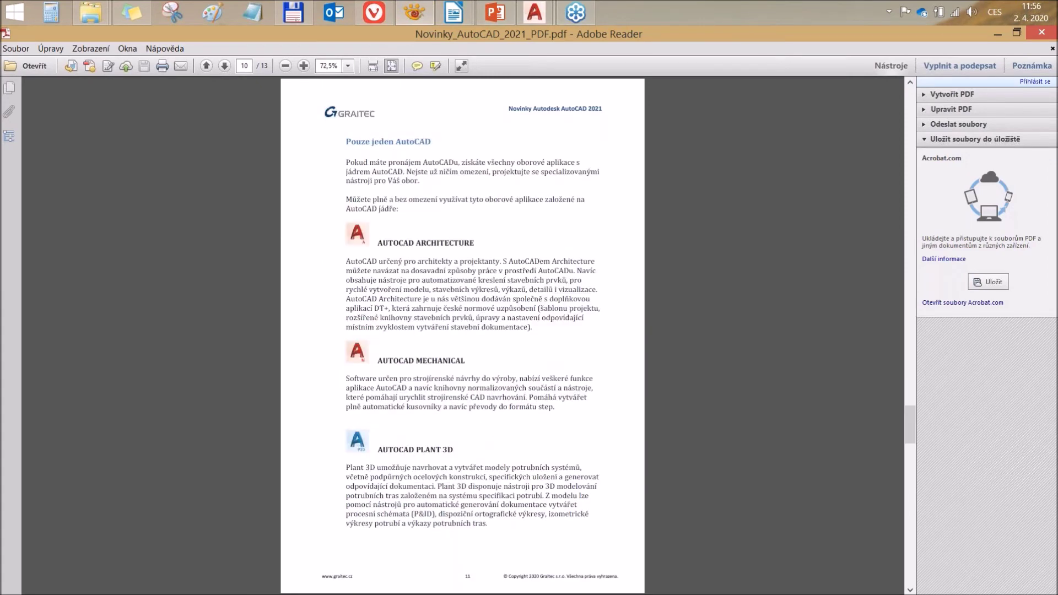
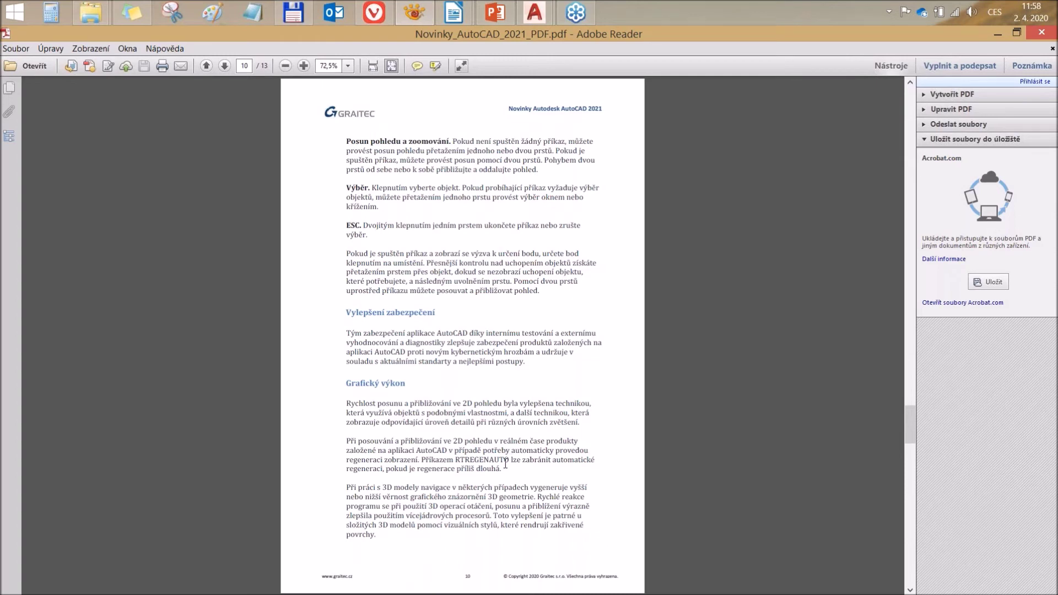
# Step: Bring the 1st Floor Plan_V1.dwg drawing to the front from the AutoCAD taskbar thumbnails
pyautogui.click(540, 11)
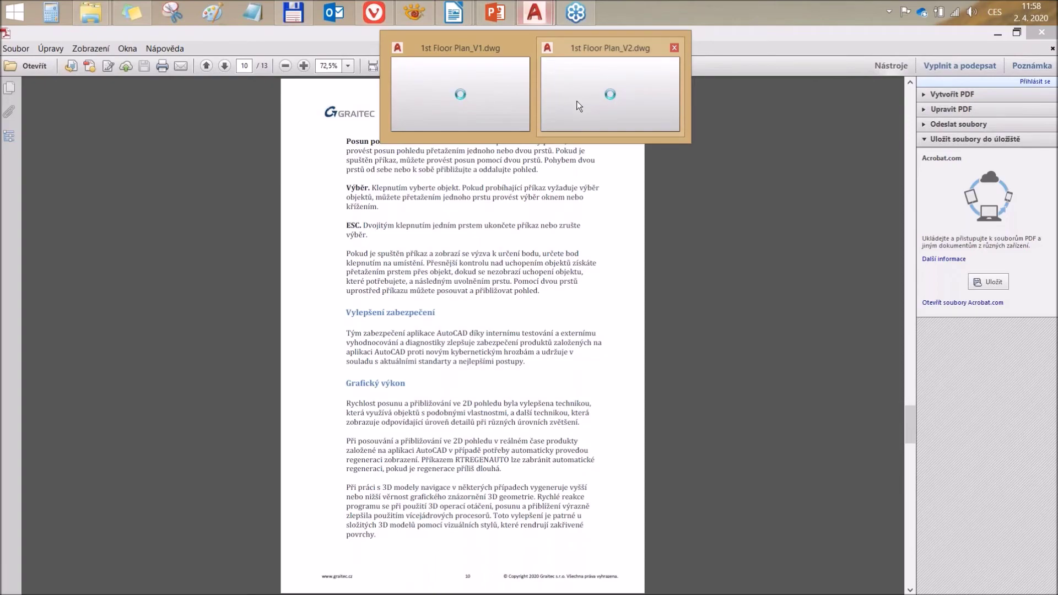
pyautogui.click(472, 104)
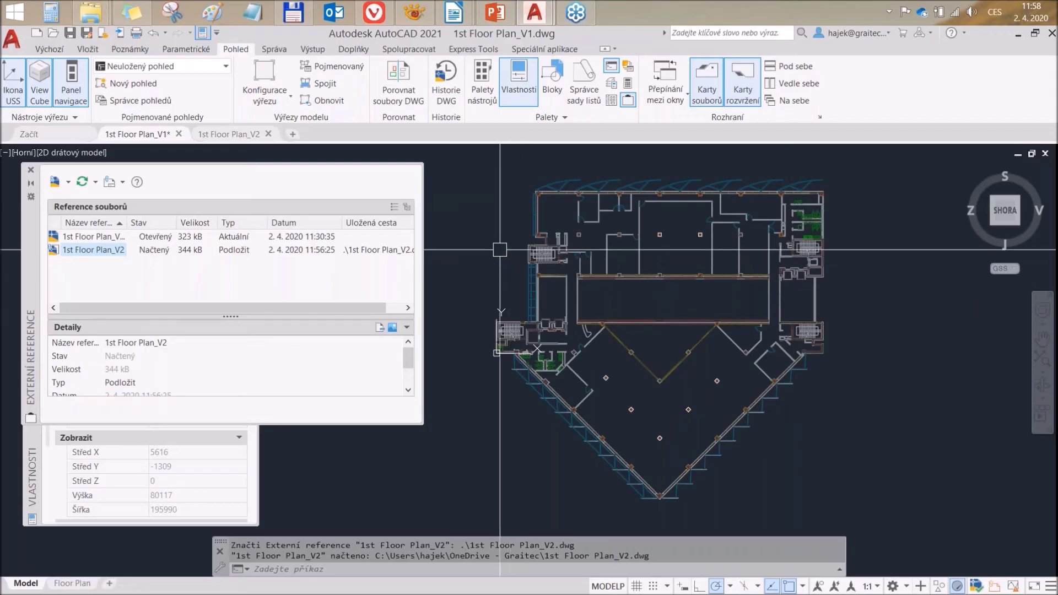
# Step: Zoom out and pan until the whole 1st Floor Plan_V1 sits small near the drawing centre
pyautogui.scroll(-2, 500, 253)
pyautogui.scroll(-2, 498, 266)
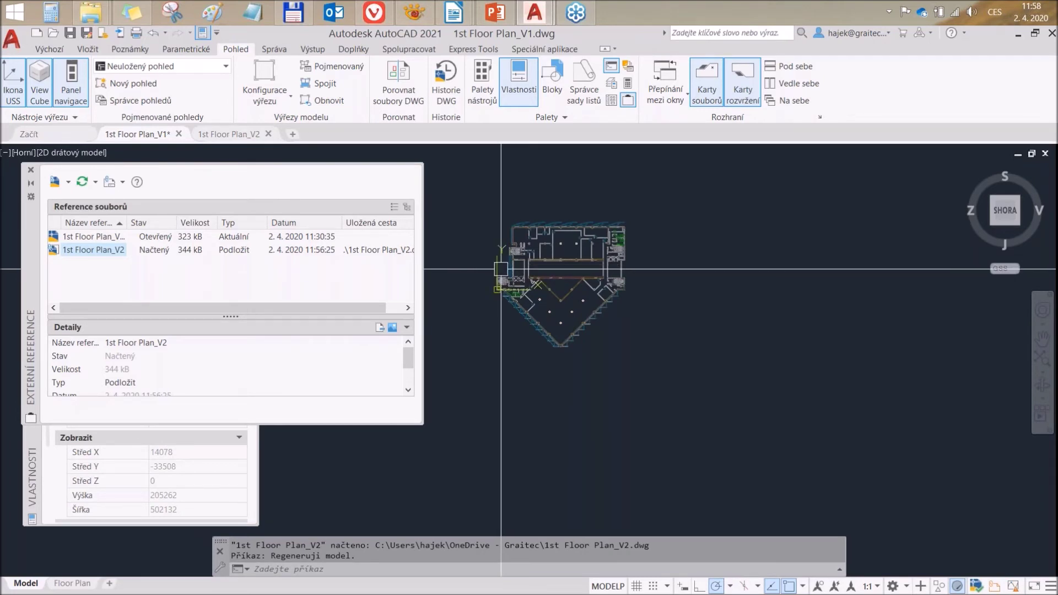
pyautogui.moveTo(498, 266); pyautogui.dragTo(517, 230, button='middle')
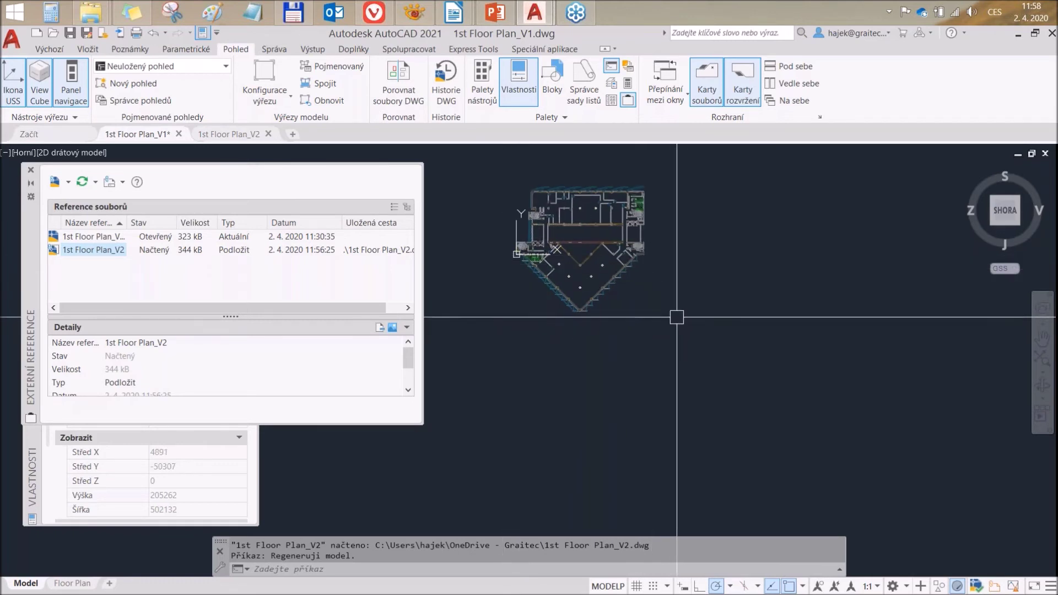
pyautogui.moveTo(676, 353)
pyautogui.mouseDown(button='middle')
pyautogui.moveTo(675, 335)
pyautogui.moveTo(655, 394)
pyautogui.mouseUp(button='middle')
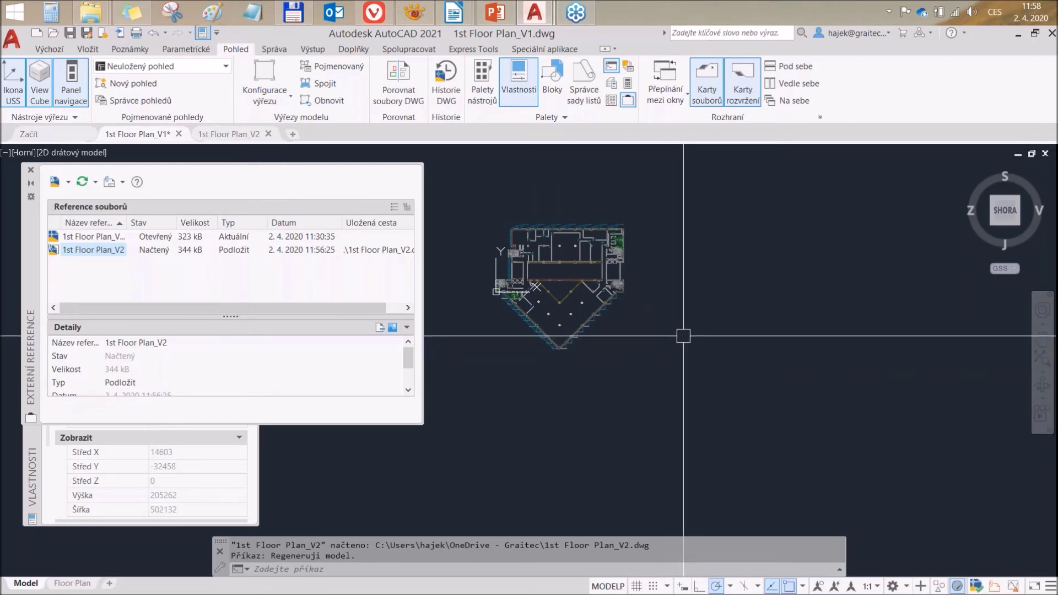
pyautogui.scroll(-3, 683, 335)
pyautogui.scroll(3, 699, 336)
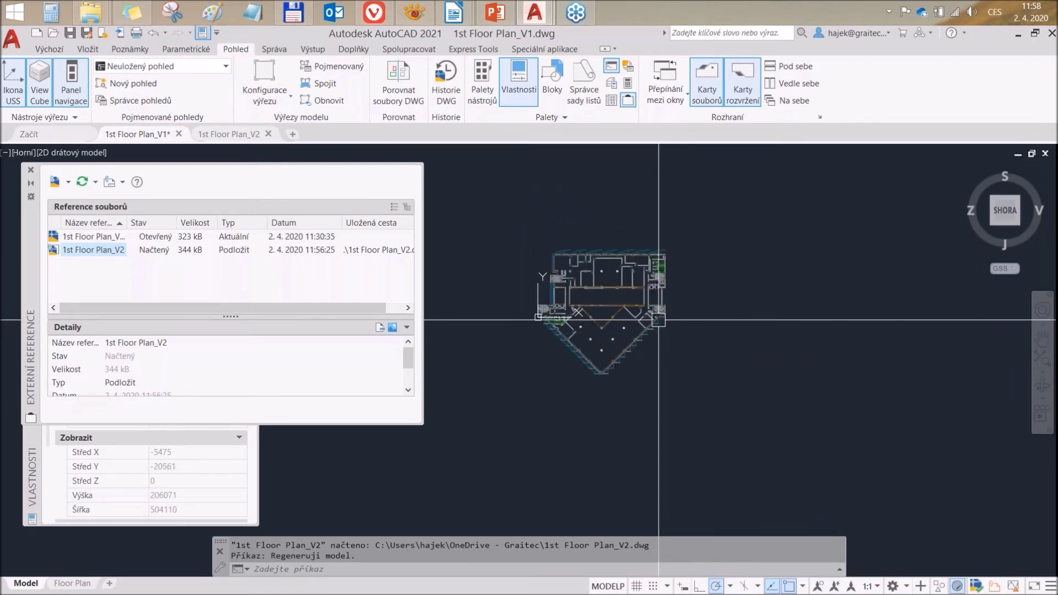
pyautogui.moveTo(698, 336); pyautogui.dragTo(668, 320, button='middle')
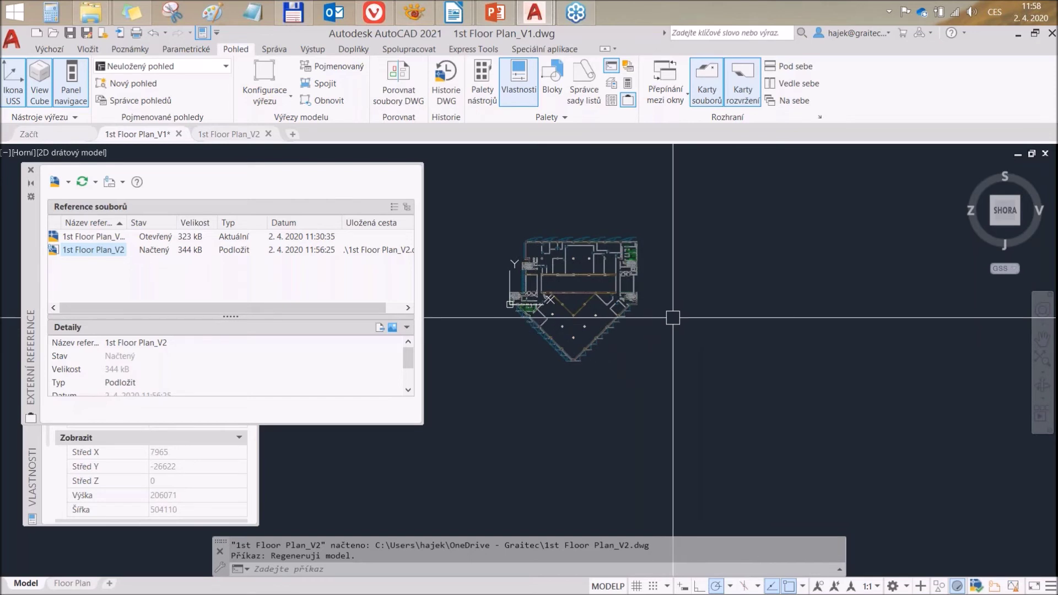
pyautogui.click(340, 569)
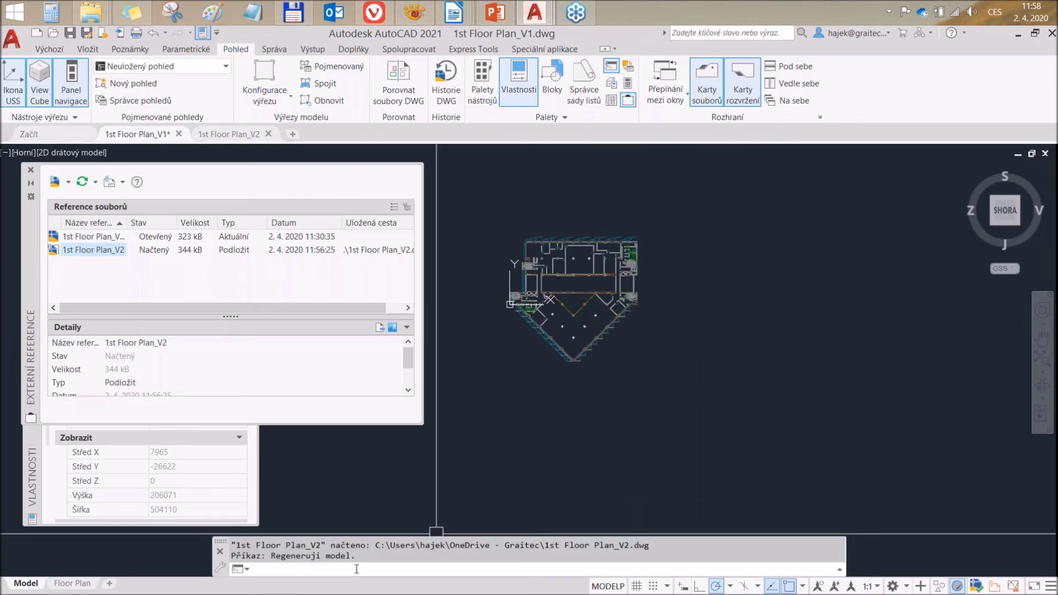
# Step: Run -3DKONFIG, keep adaptive degradation on at 60 fps, then cancel the command
pyautogui.write('--')
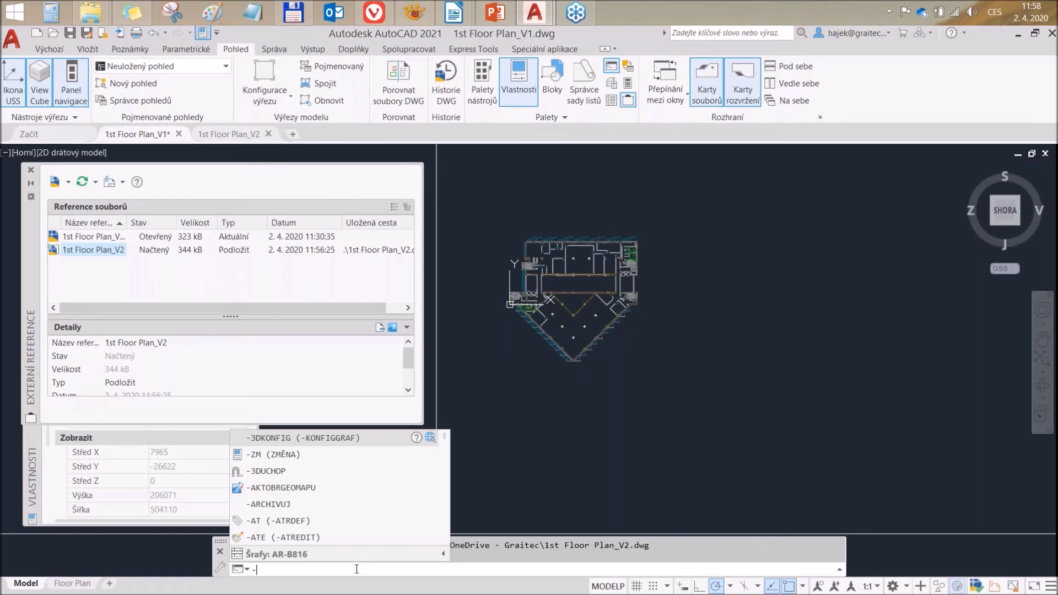
pyautogui.write('3D')
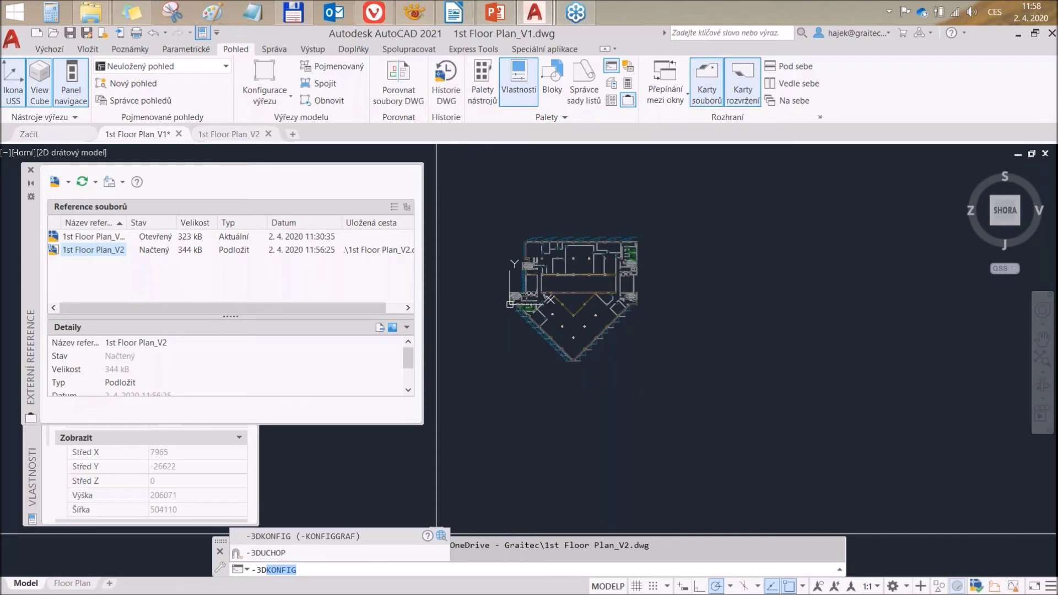
pyautogui.press('Return')
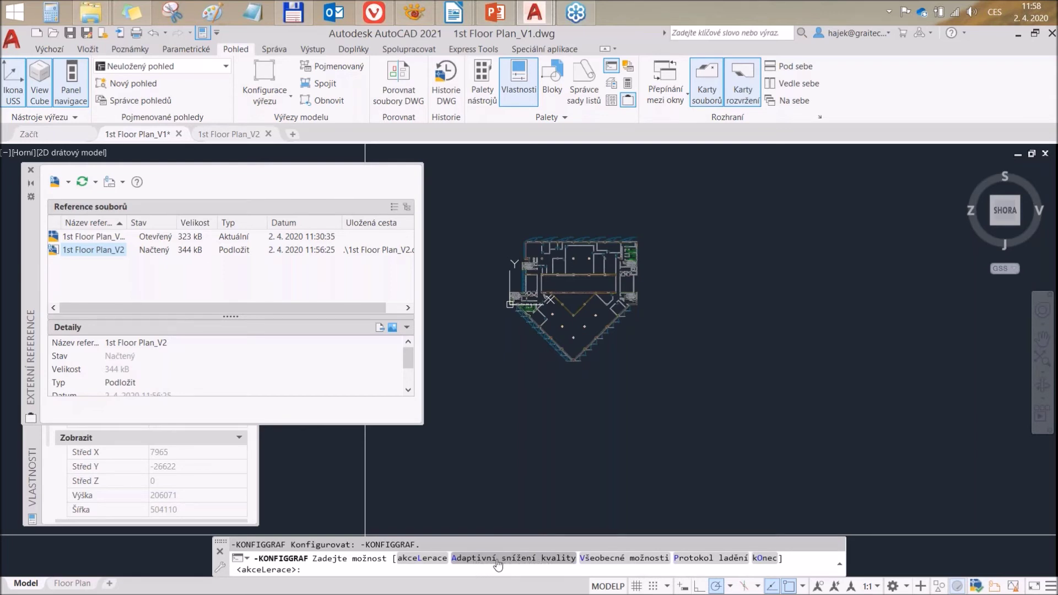
pyautogui.click(515, 560)
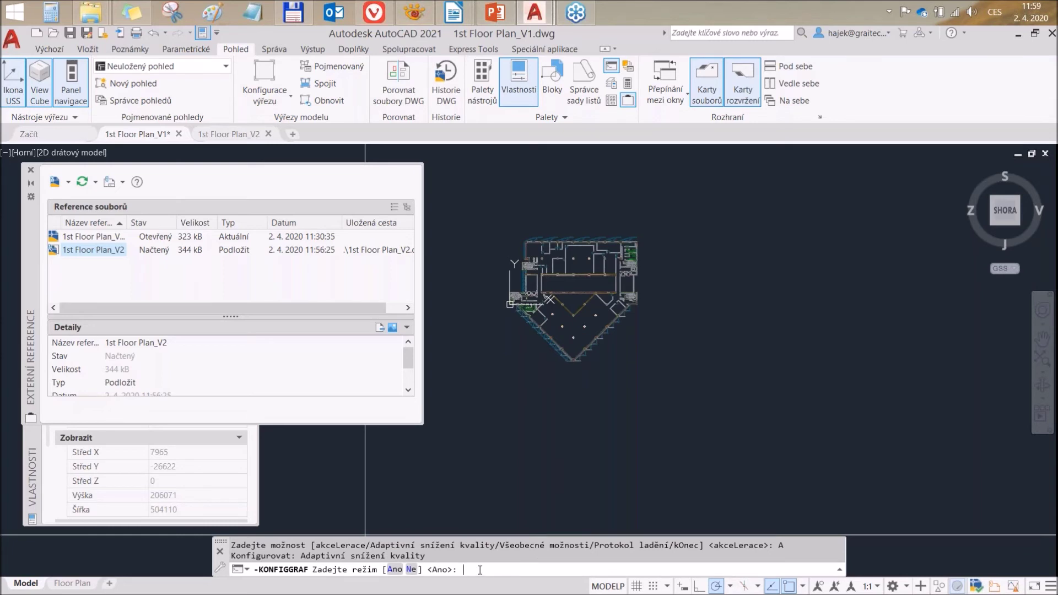
pyautogui.press('Return')
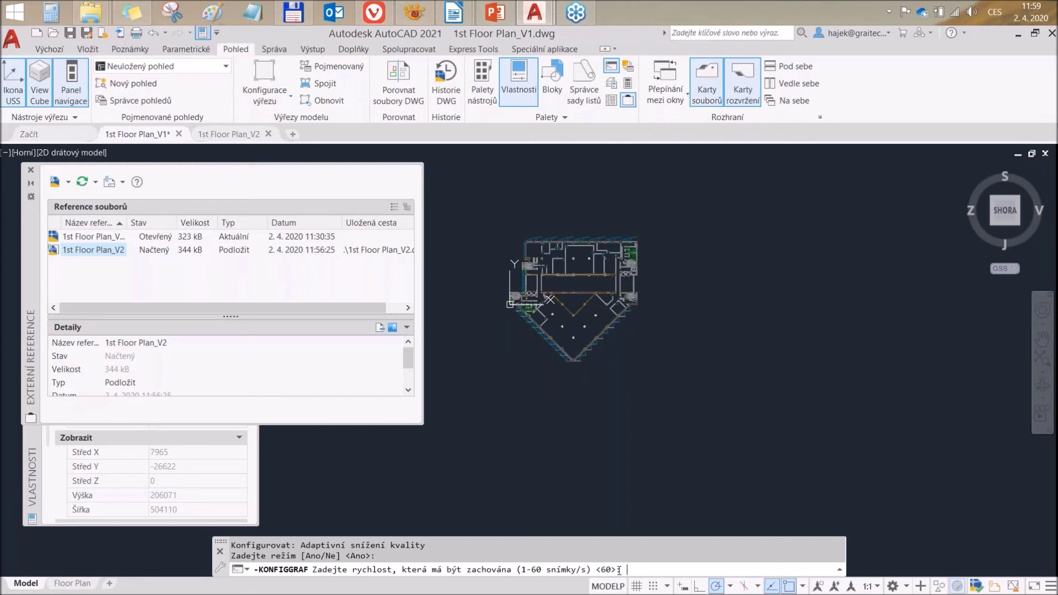
pyautogui.press('Return')
pyautogui.press('Escape')
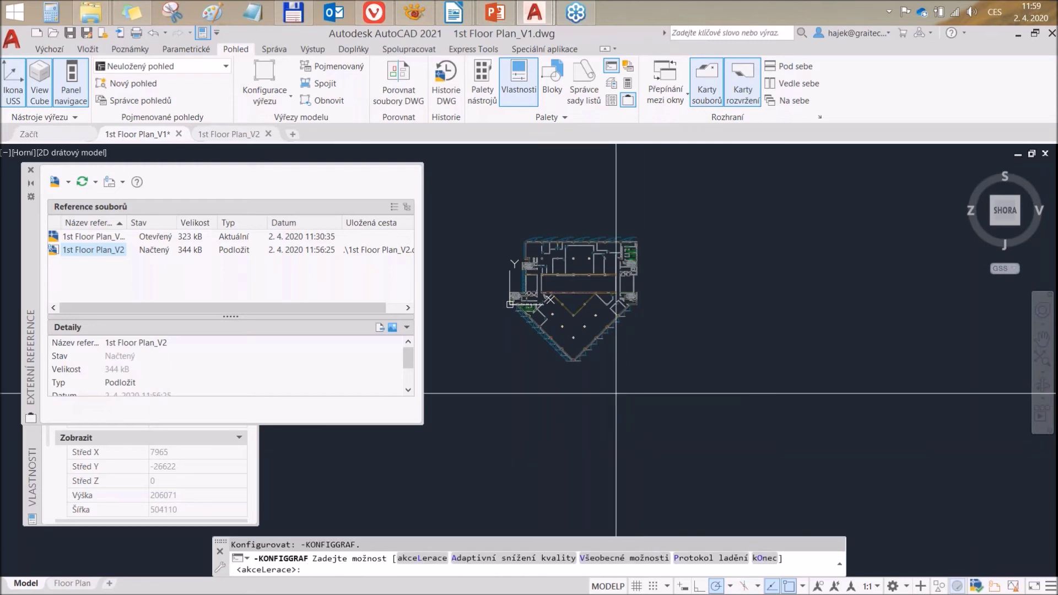
pyautogui.moveTo(604, 356); pyautogui.dragTo(616, 359, button='middle')
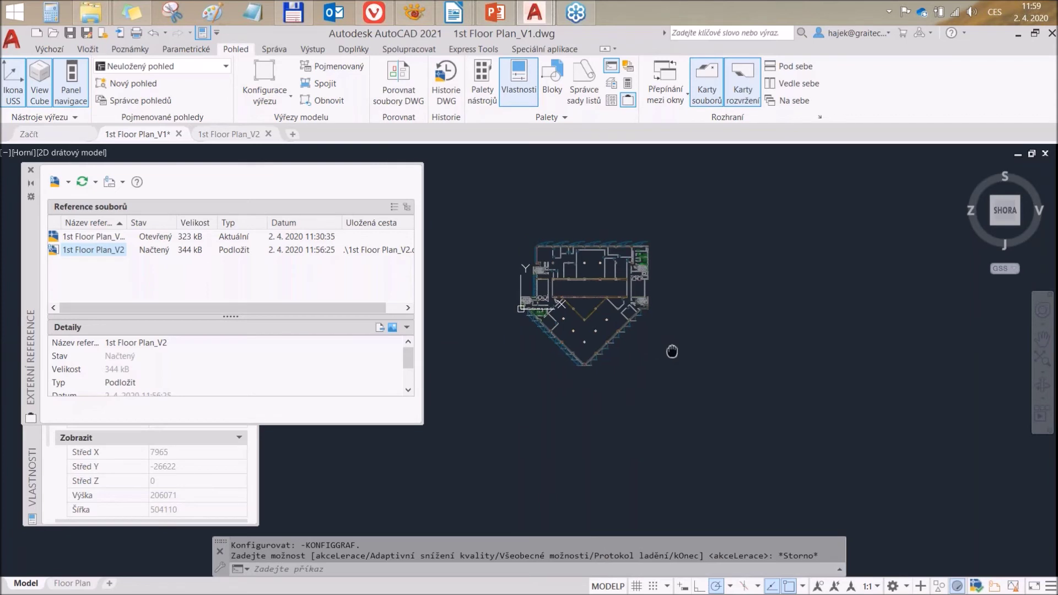
pyautogui.rightClick(79, 157)
pyautogui.press('Escape')
pyautogui.click(78, 153)
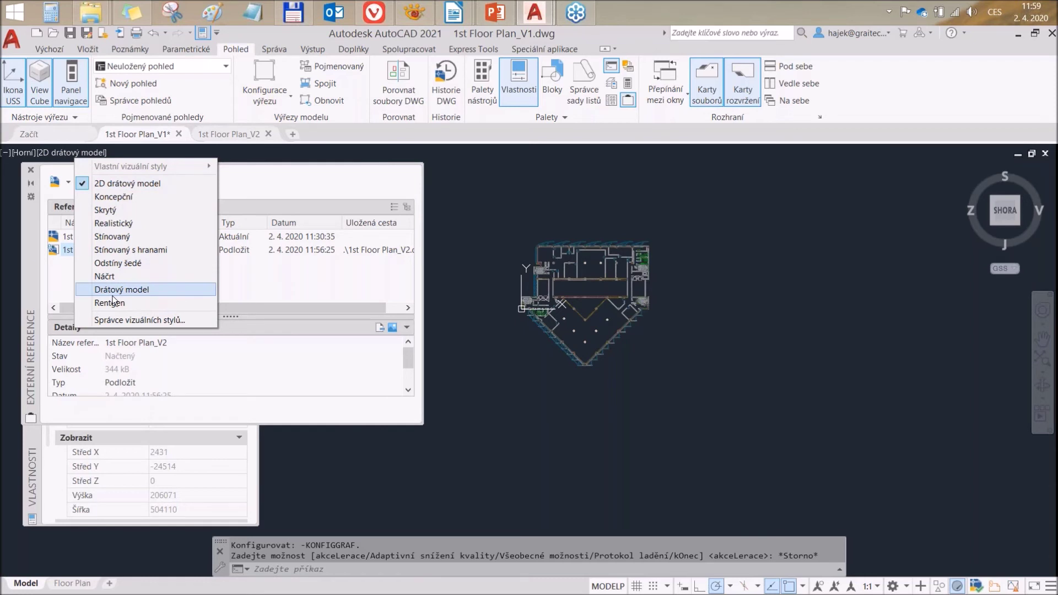
pyautogui.press('Escape')
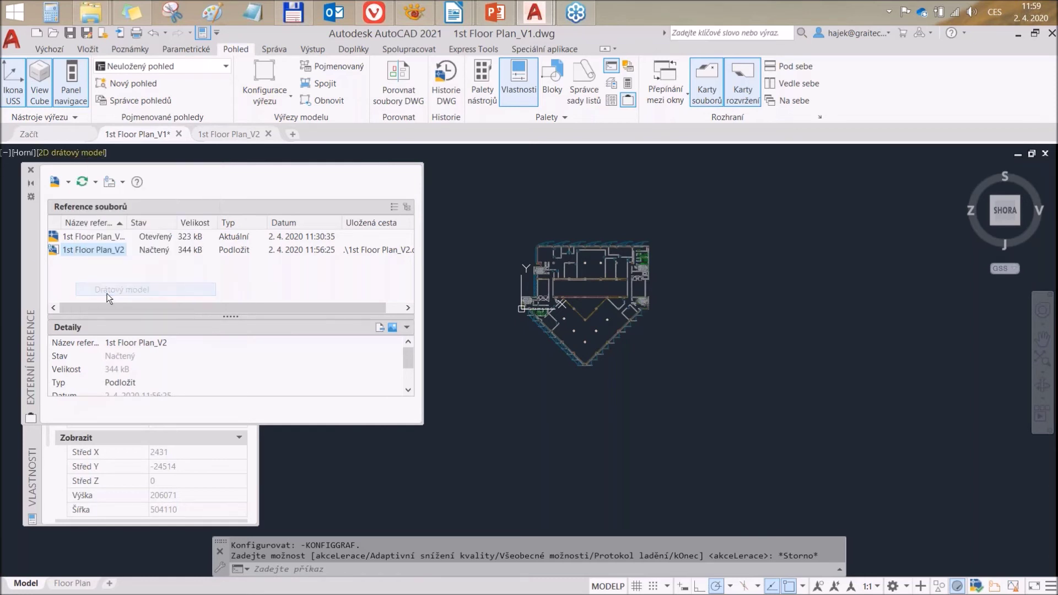
pyautogui.click(489, 265)
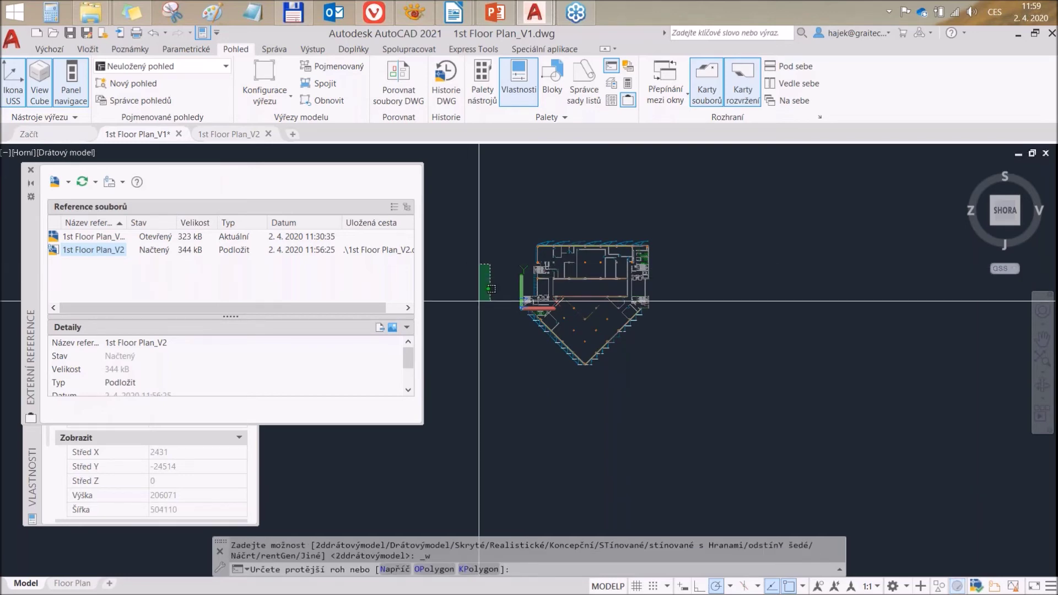
pyautogui.press('Escape')
pyautogui.scroll(2, 495, 287)
pyautogui.scroll(3, 540, 270)
pyautogui.scroll(3, 563, 260)
pyautogui.scroll(-5, 548, 249)
pyautogui.scroll(2, 573, 259)
pyautogui.scroll(4, 592, 292)
pyautogui.scroll(3, 562, 298)
pyautogui.scroll(-3, 562, 298)
pyautogui.scroll(-3, 562, 286)
pyautogui.scroll(2, 573, 265)
pyautogui.scroll(2, 586, 240)
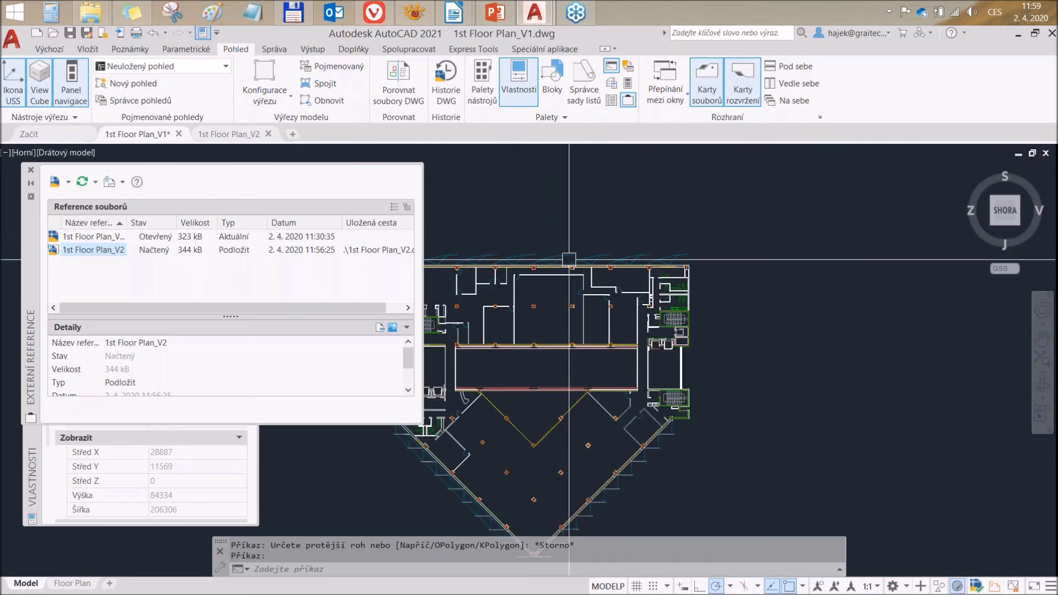
pyautogui.scroll(2, 551, 264)
pyautogui.scroll(2, 448, 289)
pyautogui.scroll(1, 448, 289)
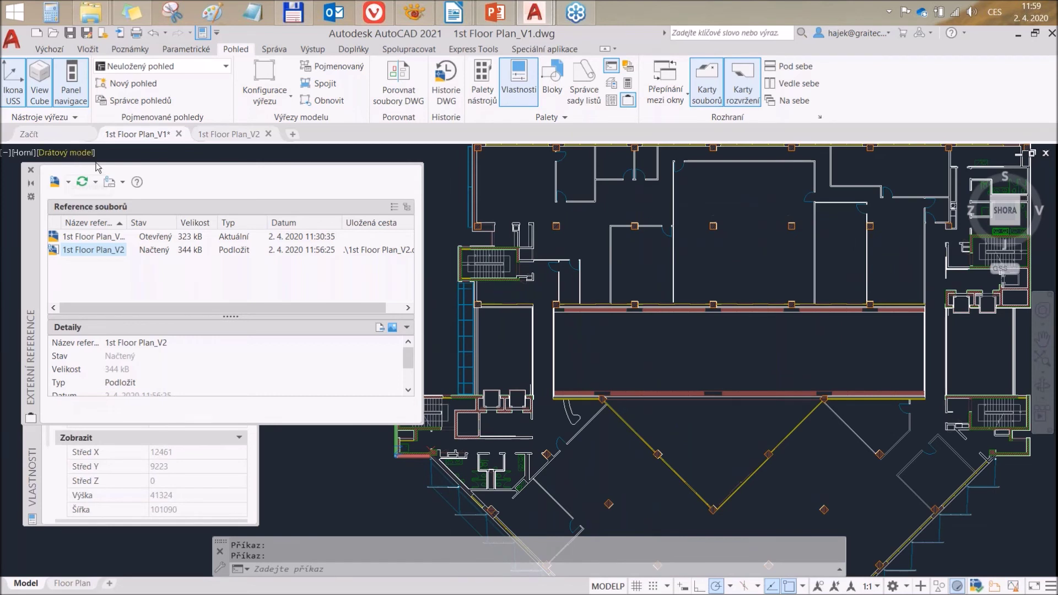
pyautogui.scroll(-4, 551, 358)
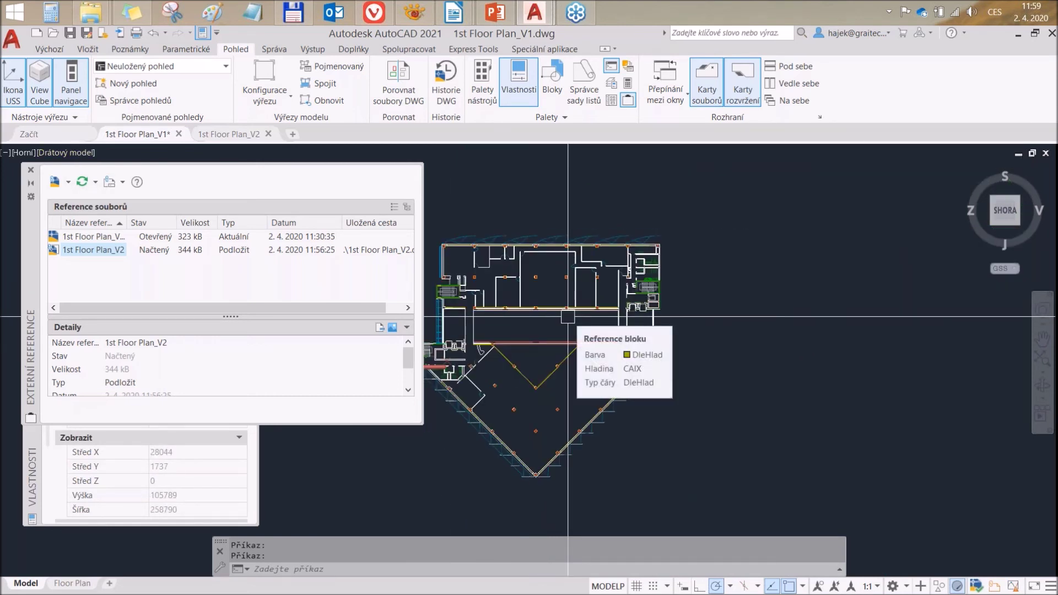
pyautogui.scroll(1, 568, 317)
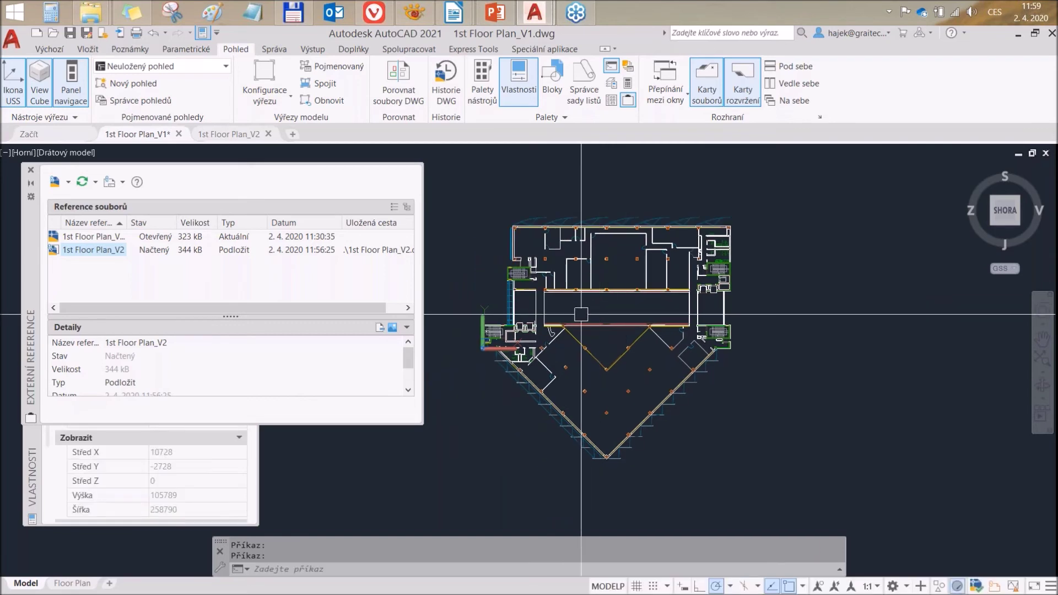
pyautogui.scroll(4, 579, 316)
pyautogui.scroll(-5, 579, 315)
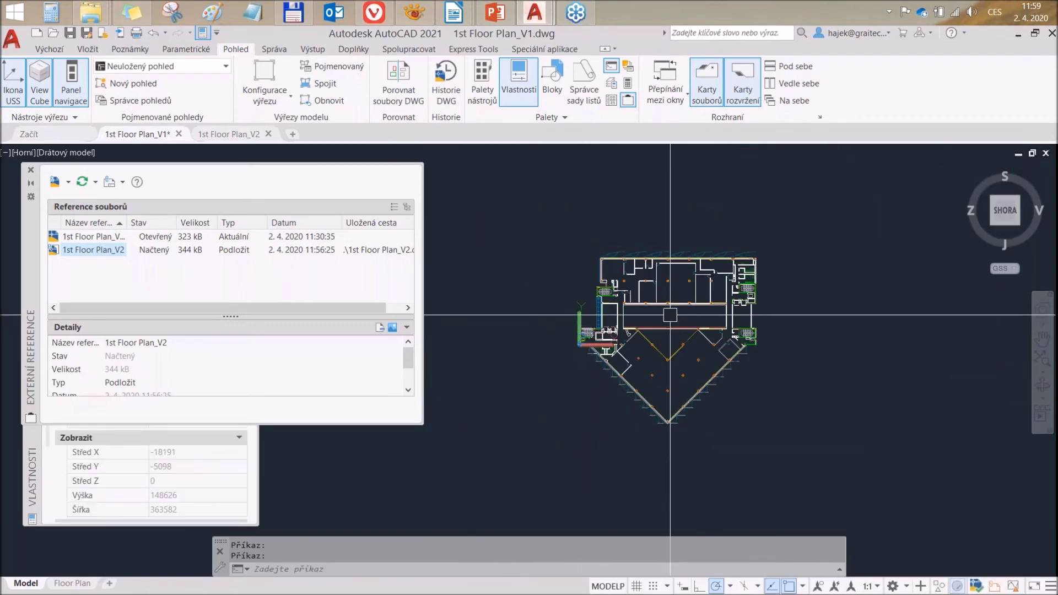
pyautogui.scroll(3, 670, 314)
pyautogui.scroll(-2, 685, 312)
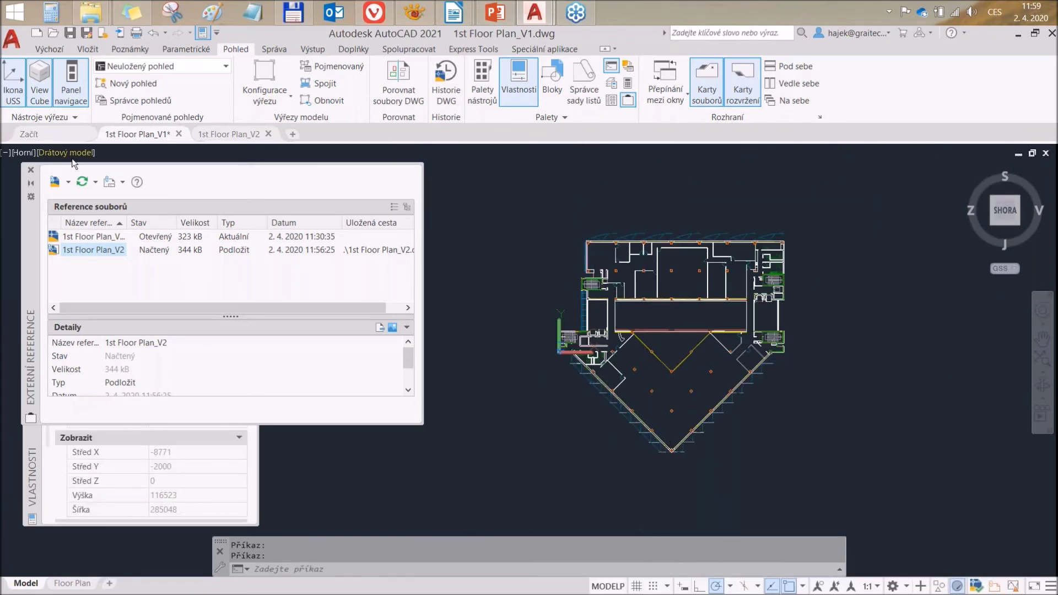
pyautogui.click(72, 154)
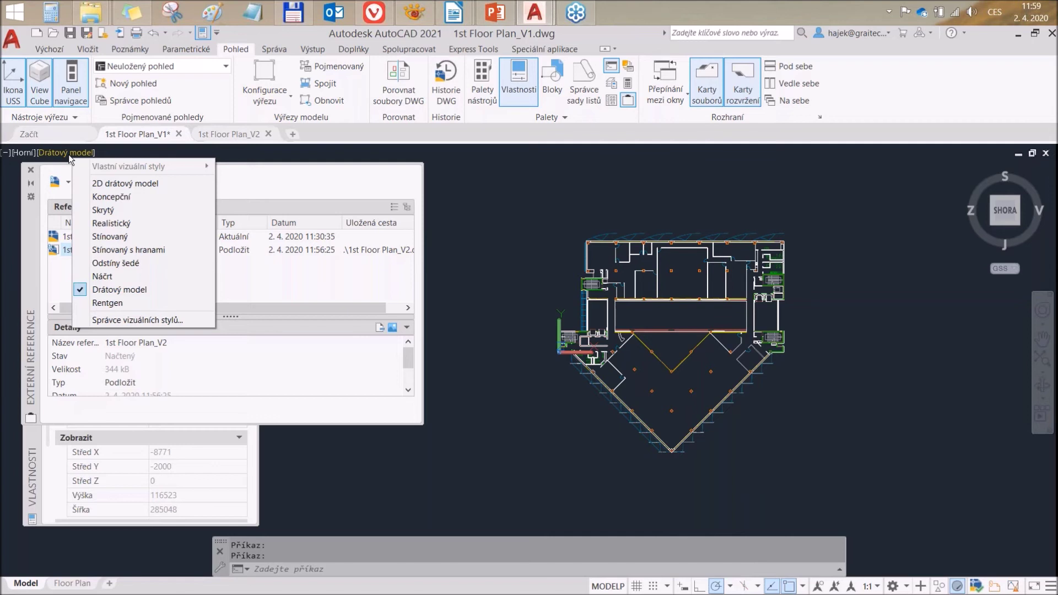
pyautogui.click(125, 182)
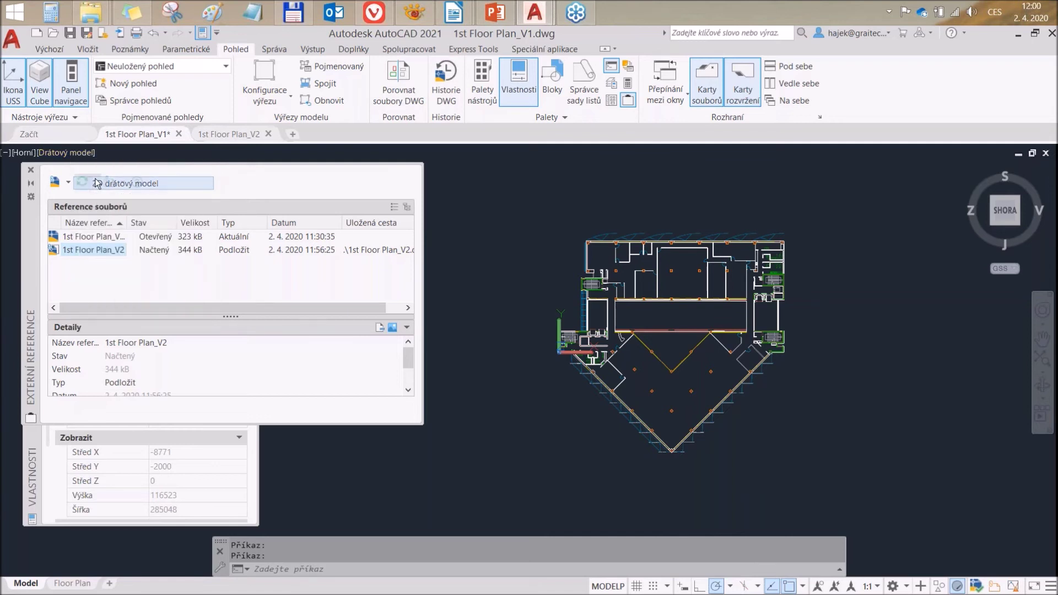
pyautogui.moveTo(611, 255); pyautogui.dragTo(532, 258, button='middle')
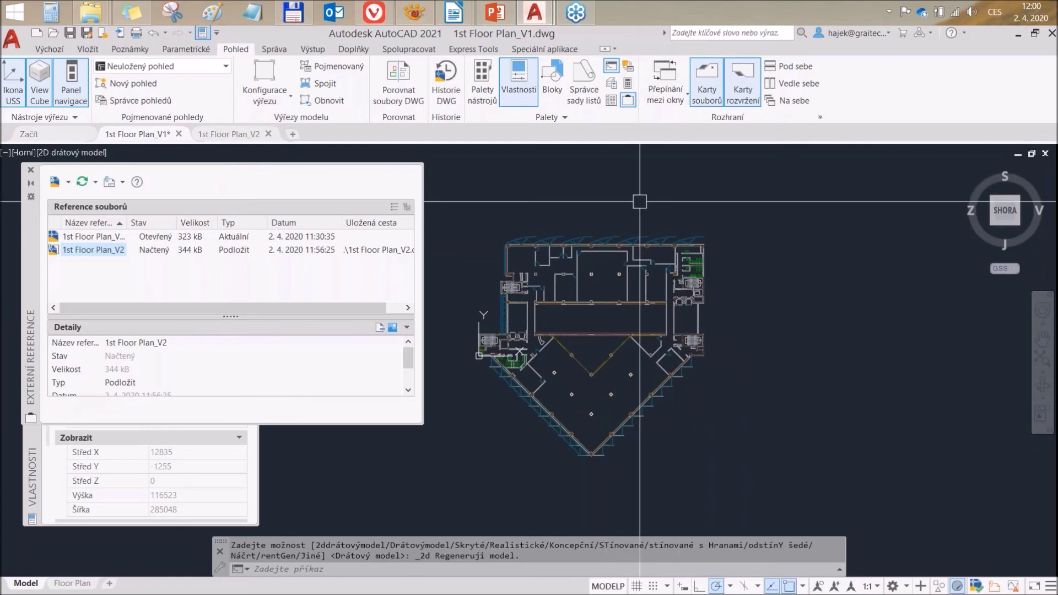
pyautogui.click(497, 13)
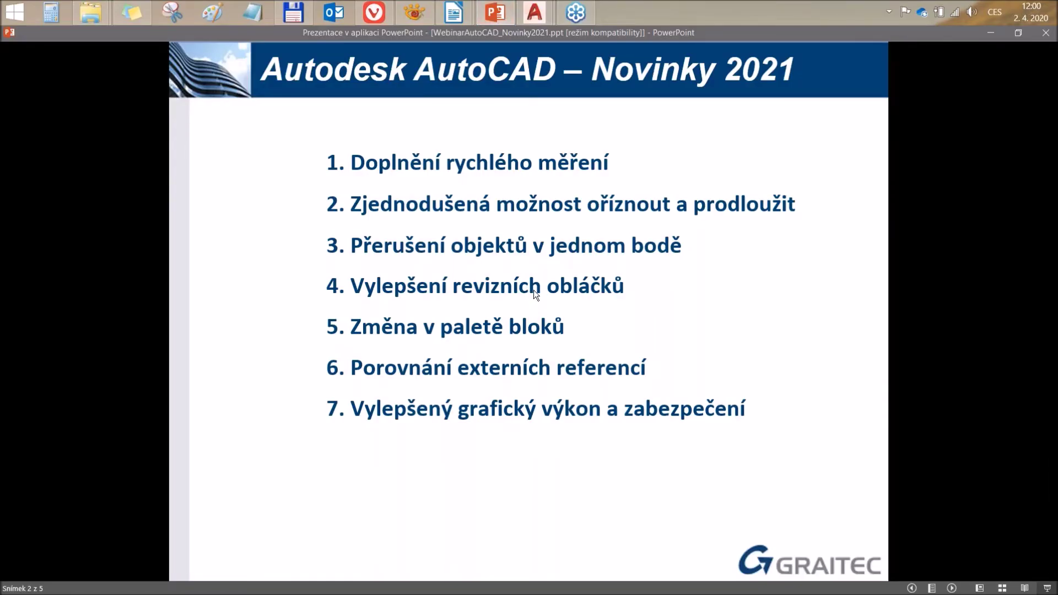
# Step: Play the slide 3 AutoLISP demo animation and page through slide 4 to slide 5
pyautogui.click(515, 286)
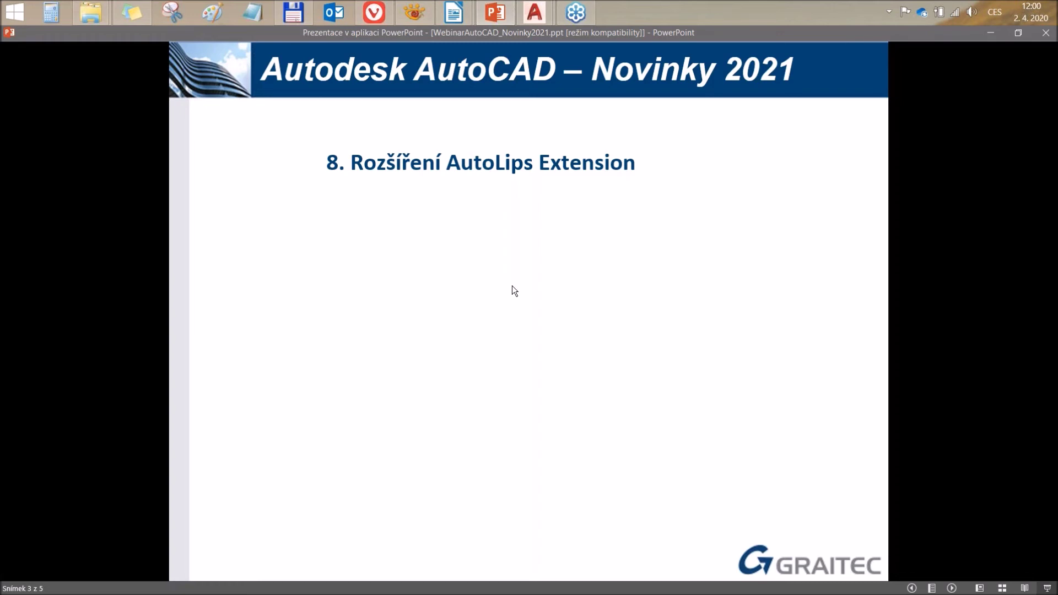
pyautogui.click(512, 286)
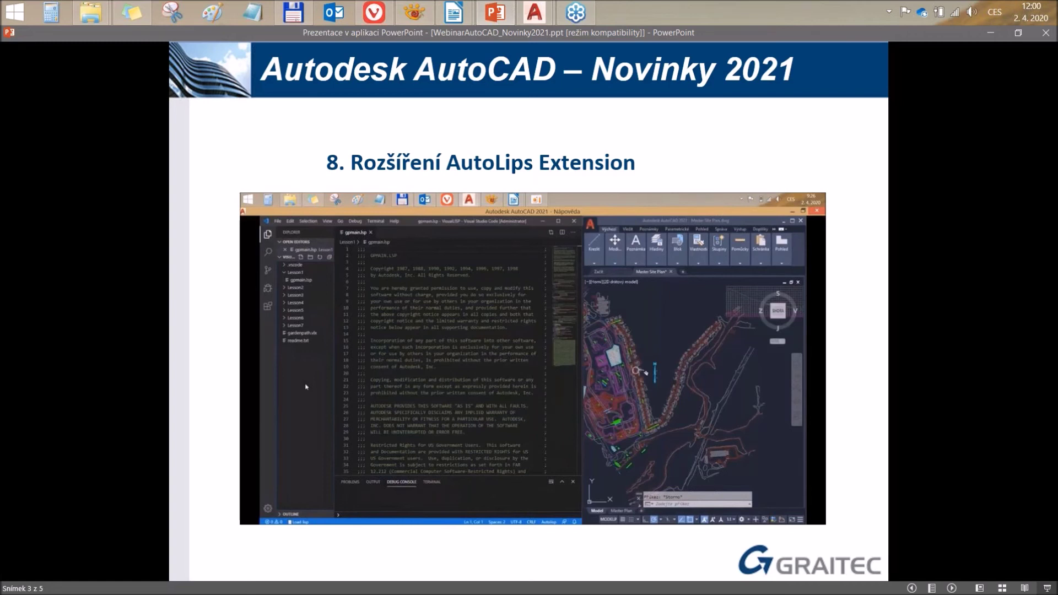
pyautogui.press('Right')
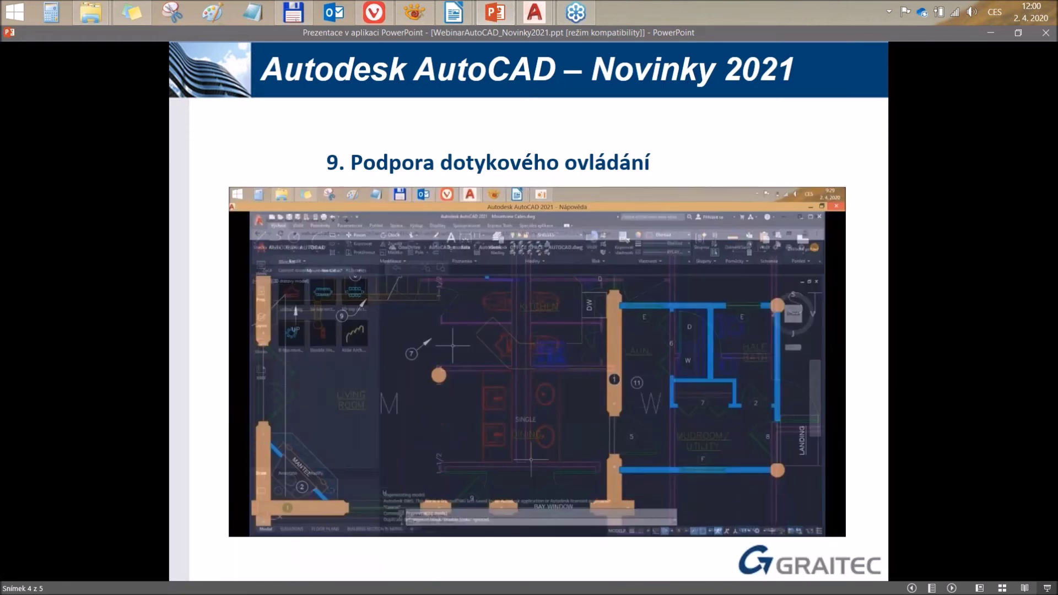
pyautogui.press('Right')
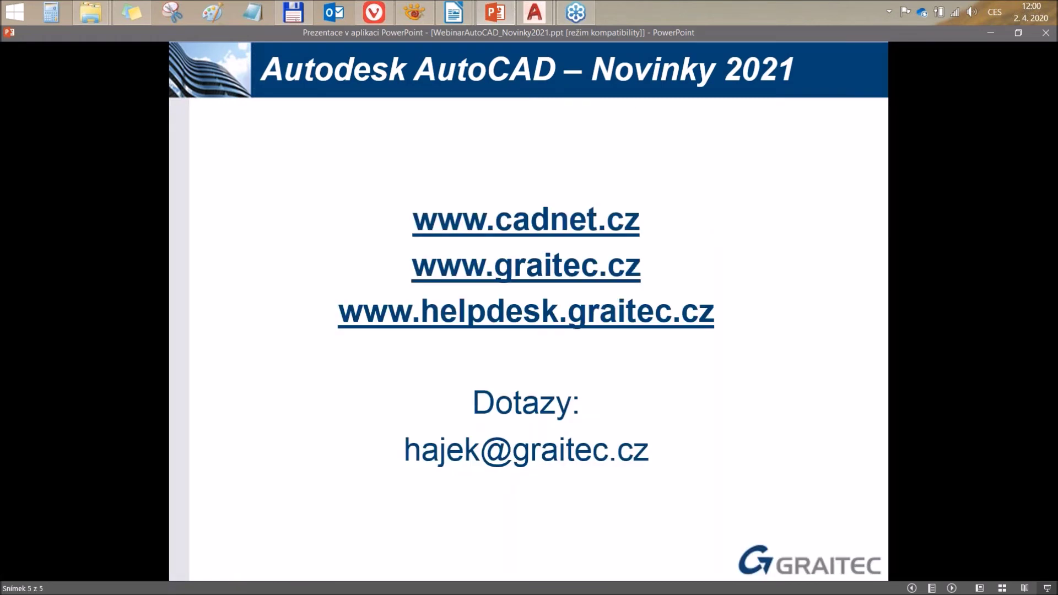
# Step: Bring Total Commander into full view and play Lips.mp4 in Windows Media Player
pyautogui.click(509, 15)
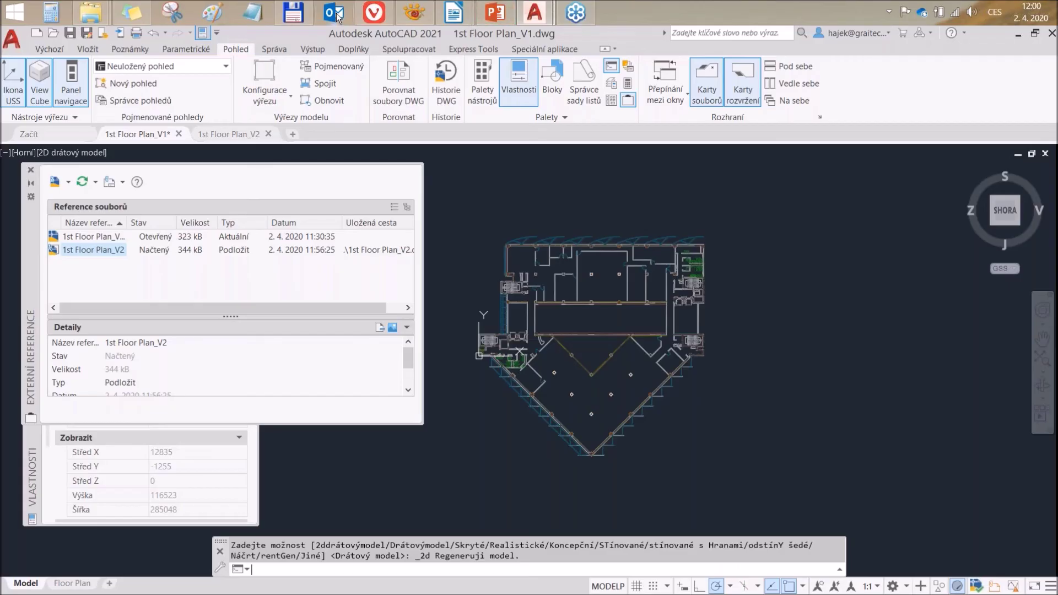
pyautogui.click(293, 12)
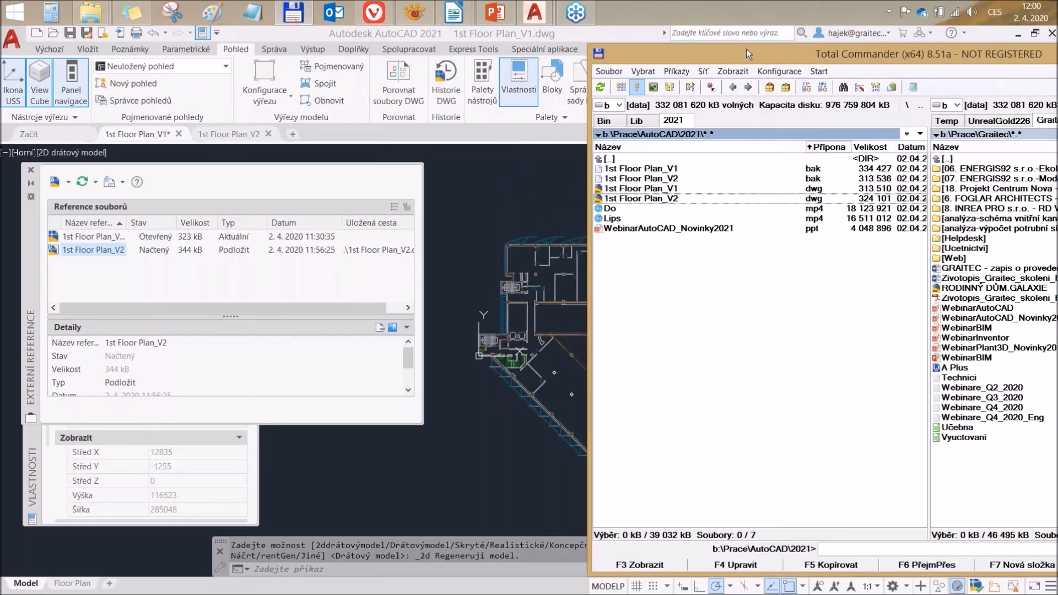
pyautogui.moveTo(746, 48); pyautogui.dragTo(302, 42)
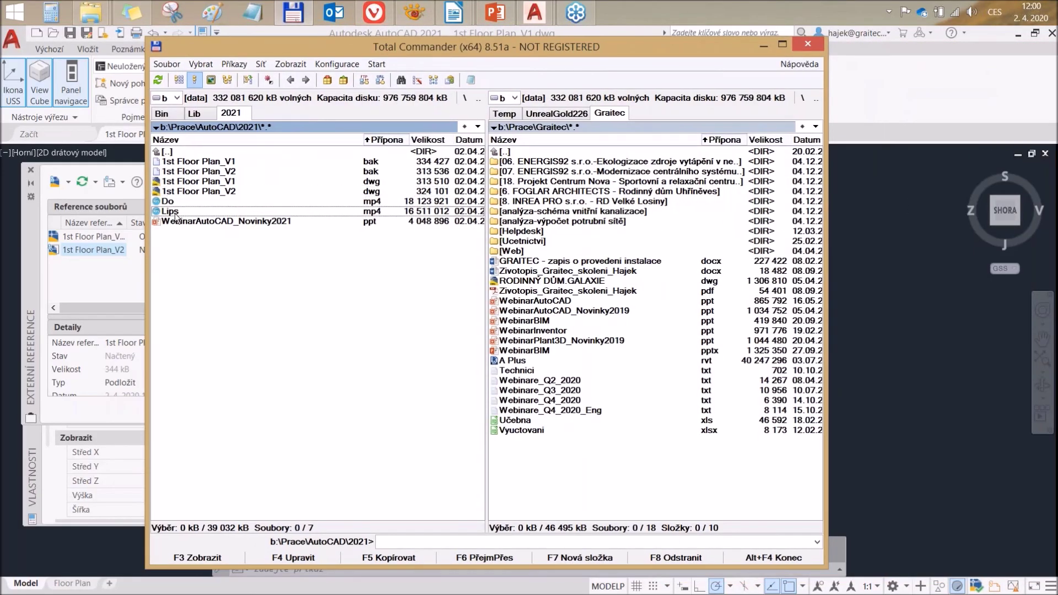
pyautogui.rightClick(175, 214)
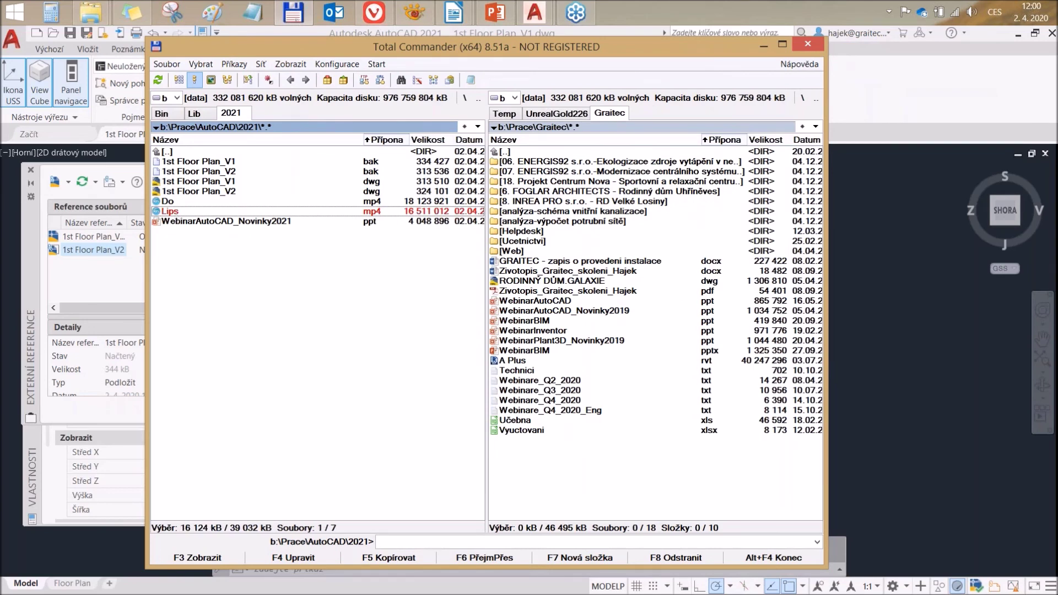
pyautogui.rightClick(175, 213)
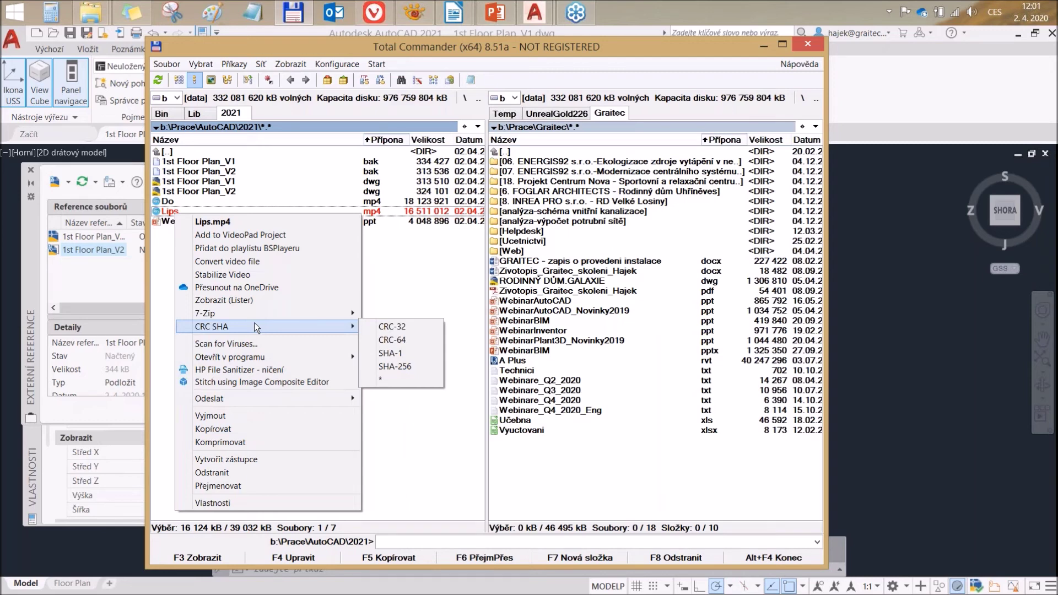
pyautogui.moveTo(265, 355)
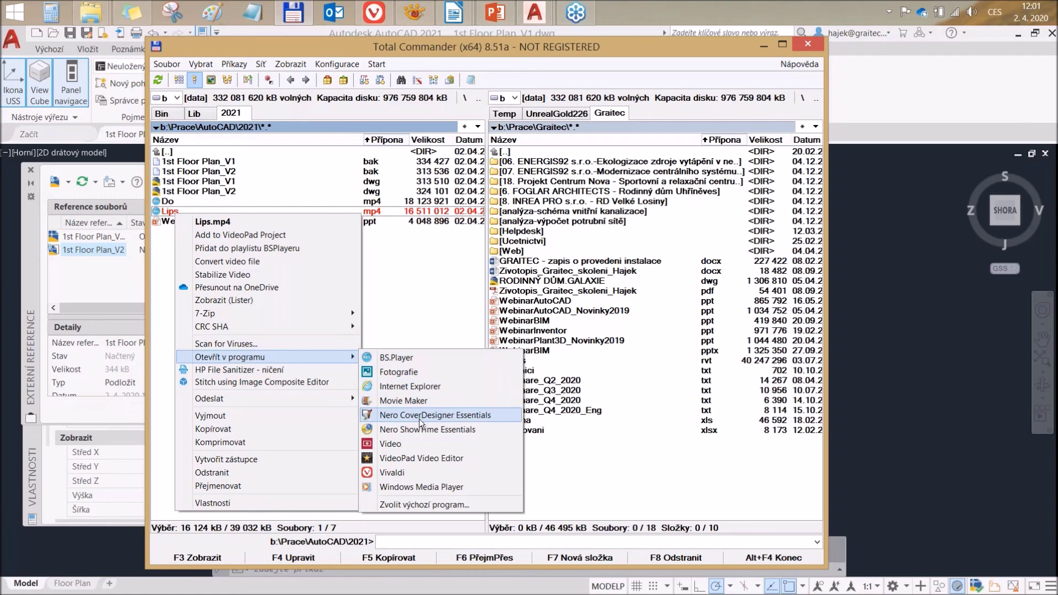
pyautogui.click(427, 490)
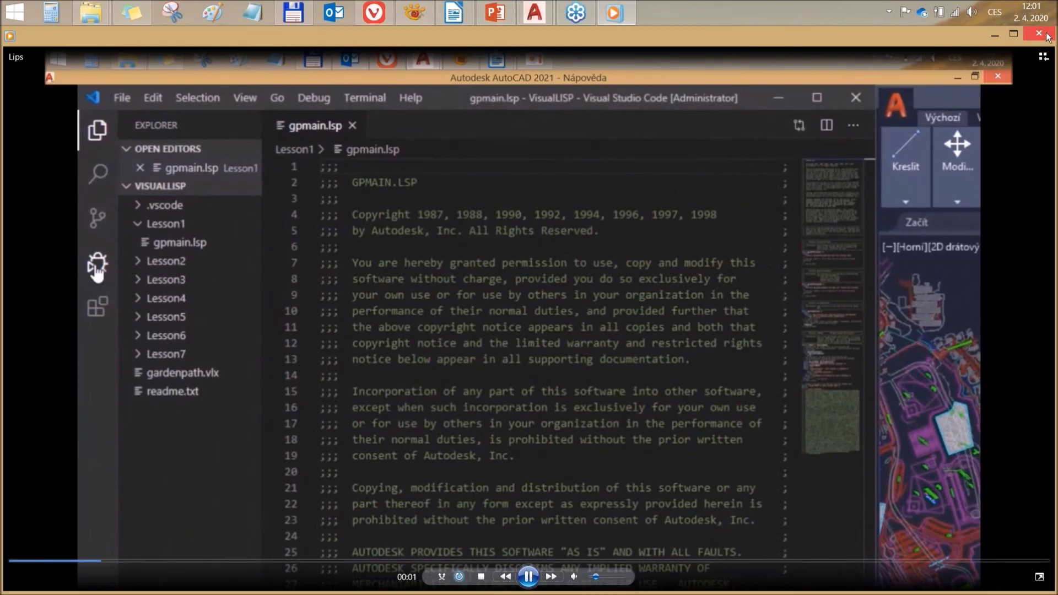
# Step: Close Windows Media Player after the Lips clip has played
pyautogui.click(1046, 34)
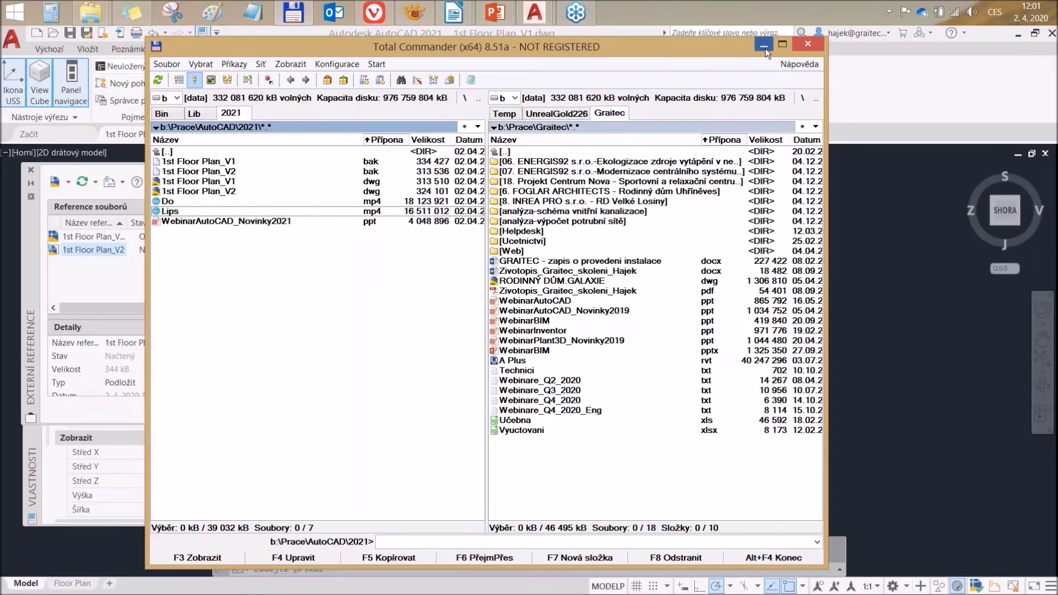
# Step: Launch Editor Visual LISP from the Správa tab and dismiss the missing Visual Studio Code warning
pyautogui.click(765, 44)
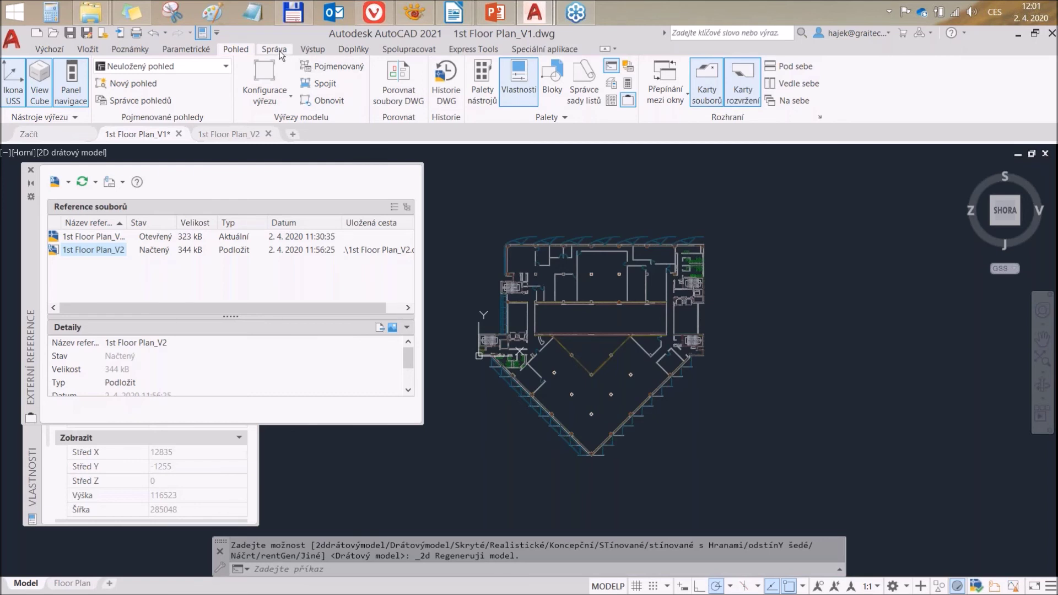
pyautogui.click(279, 49)
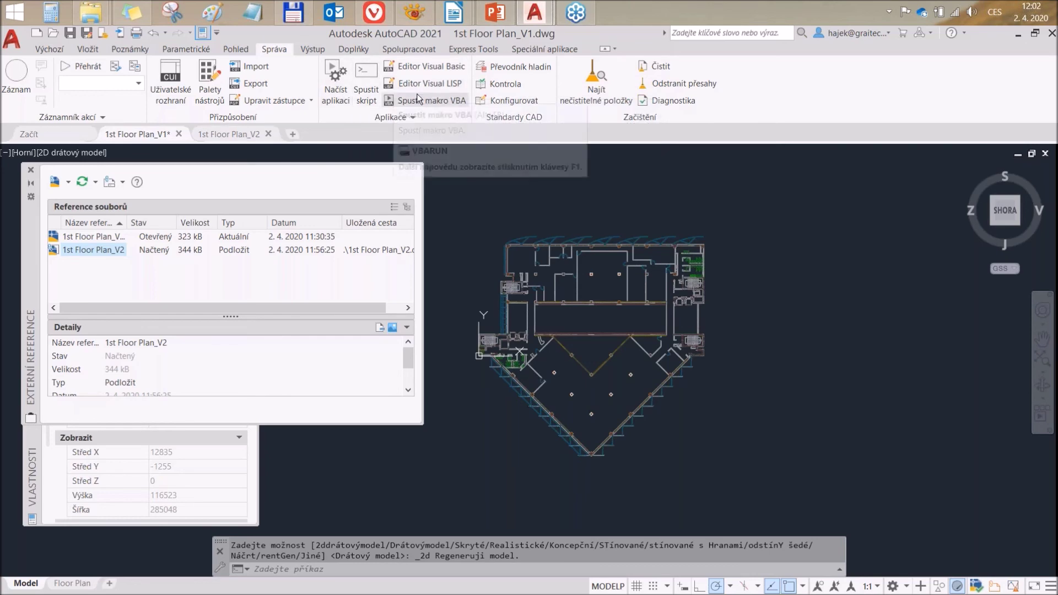
pyautogui.click(436, 90)
pyautogui.moveTo(230, 125); pyautogui.dragTo(304, 225)
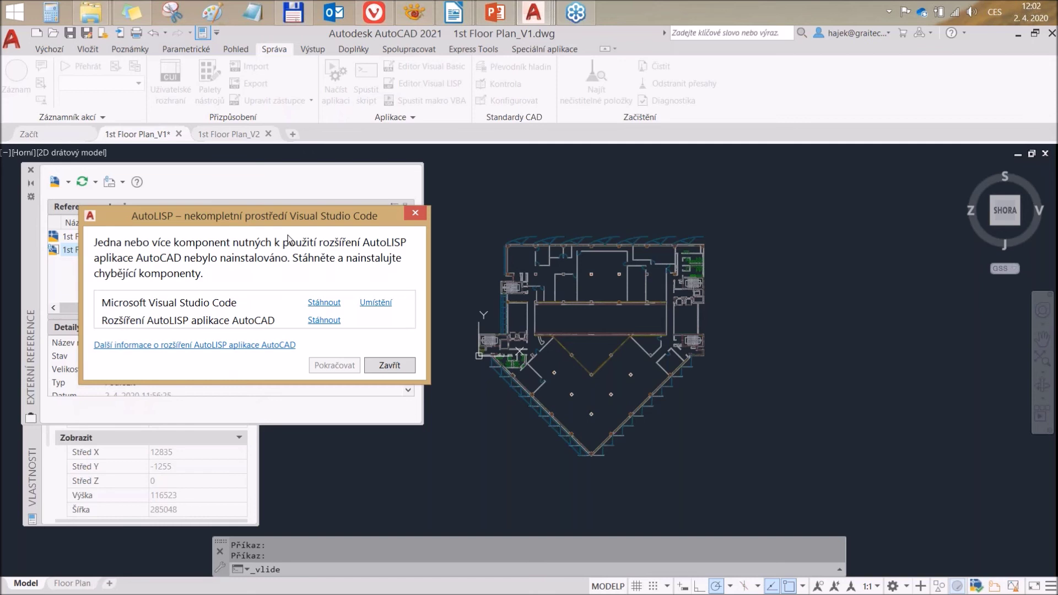
pyautogui.click(407, 370)
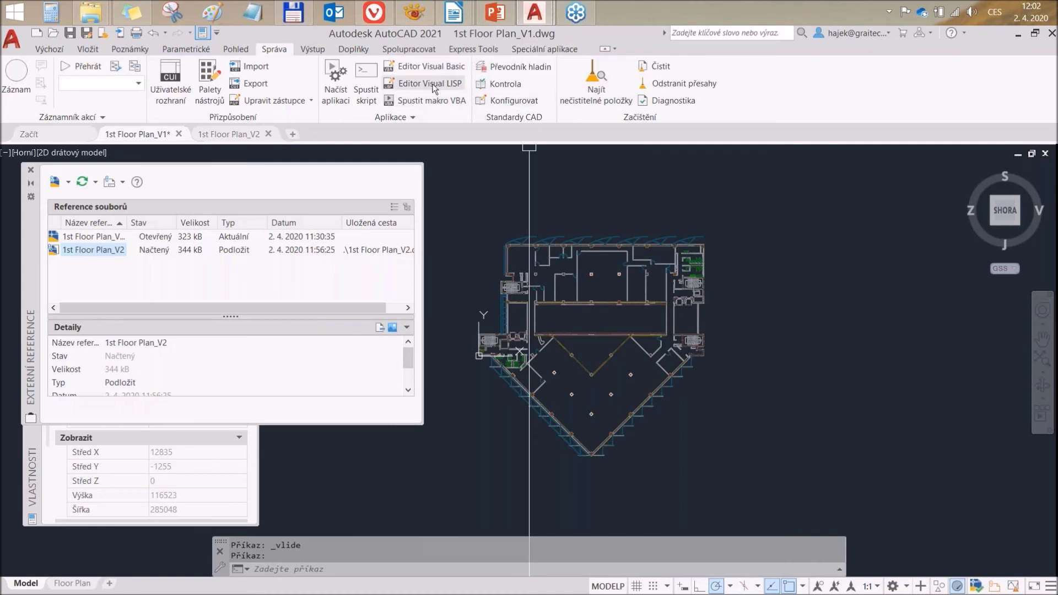
pyautogui.moveTo(495, 12)
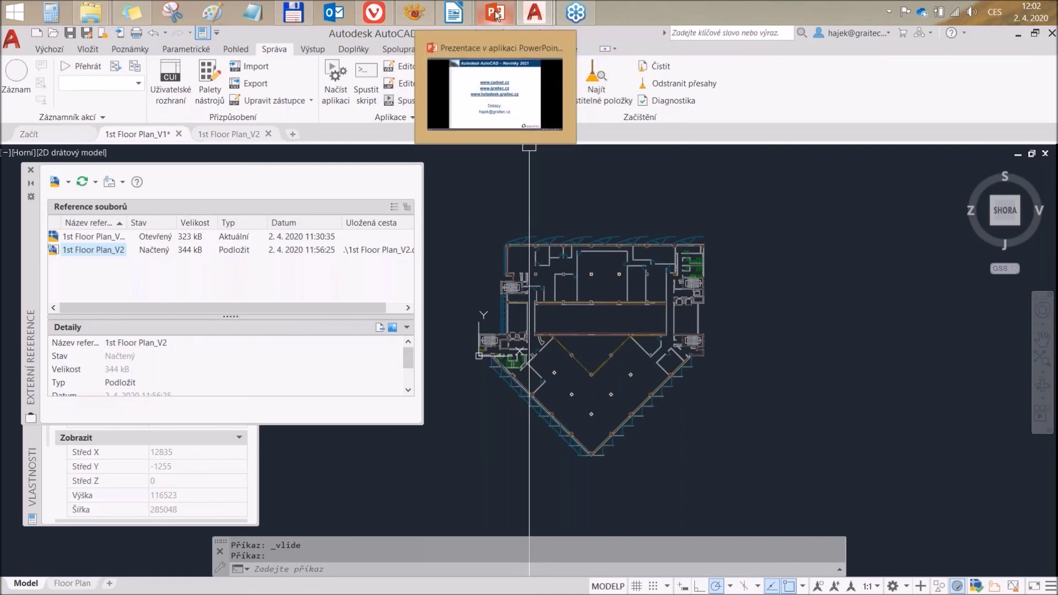
pyautogui.click(500, 16)
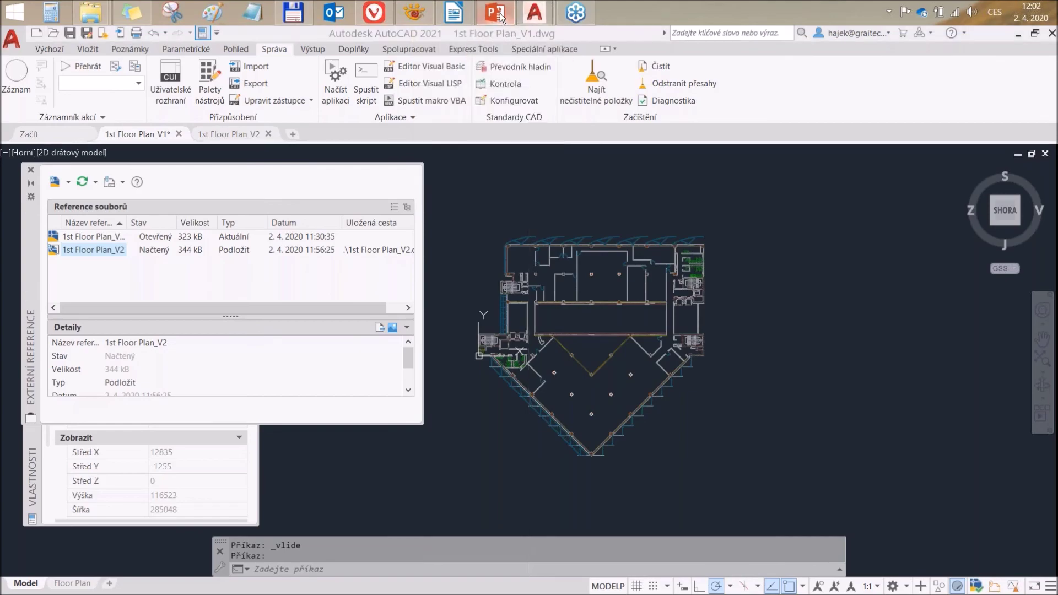
pyautogui.press('pageup')
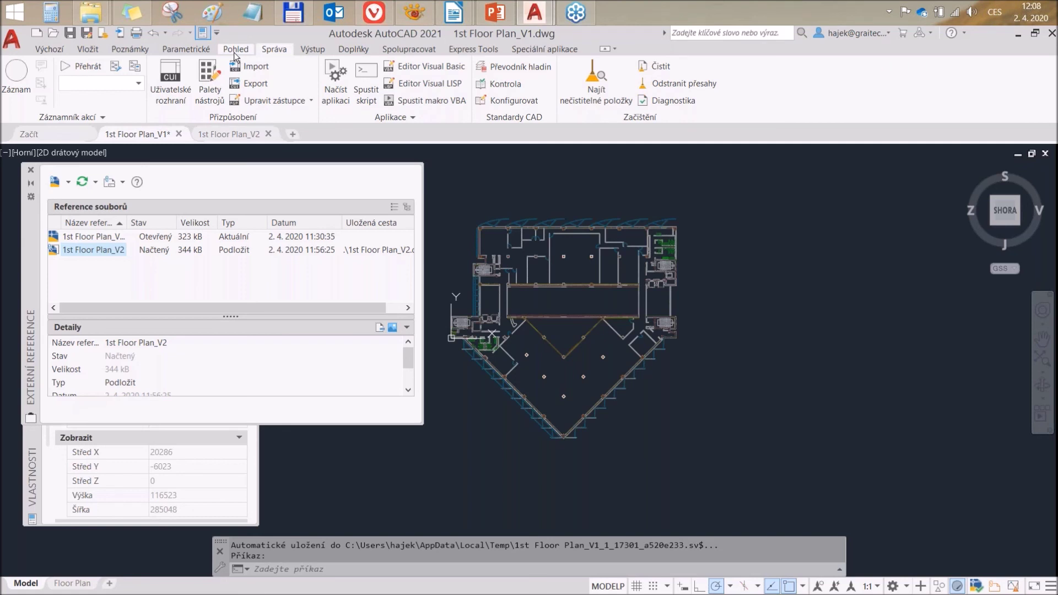
pyautogui.click(130, 49)
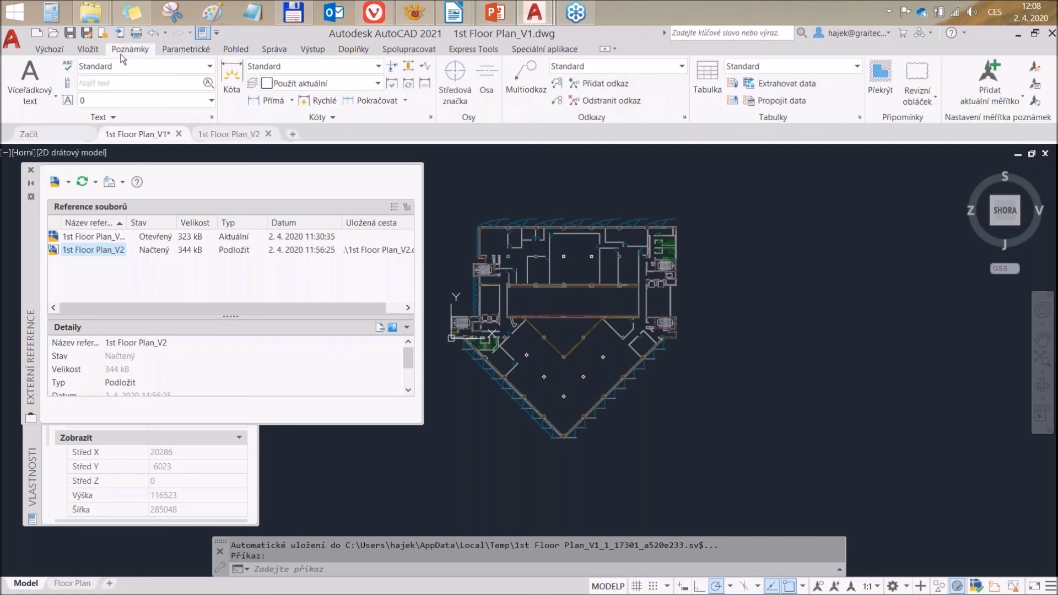
pyautogui.click(235, 50)
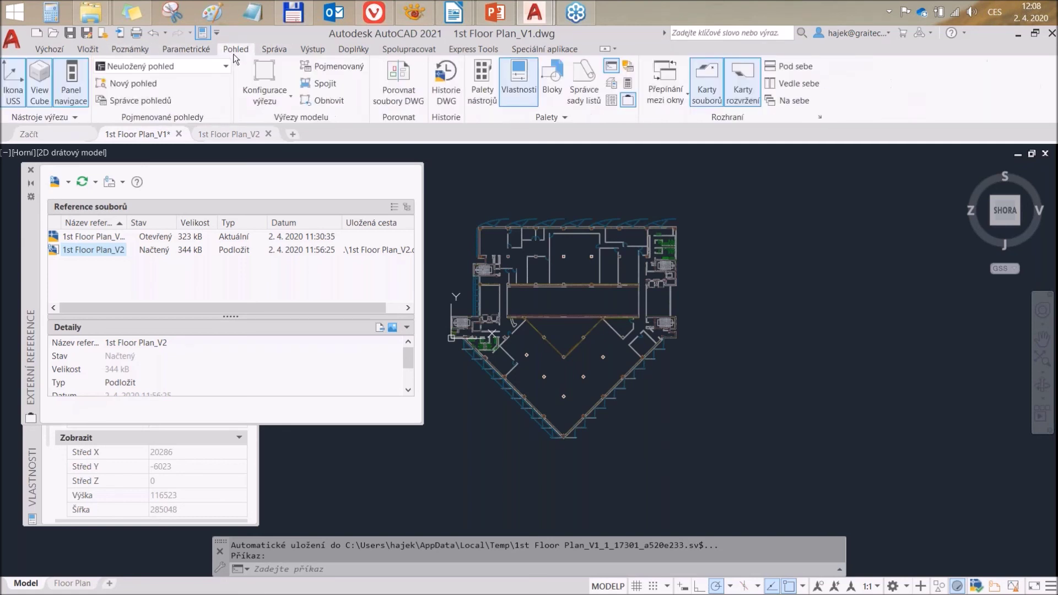
# Step: Open DWG History, try the user and date filters, and pick the 11:23 version to compare
pyautogui.click(447, 91)
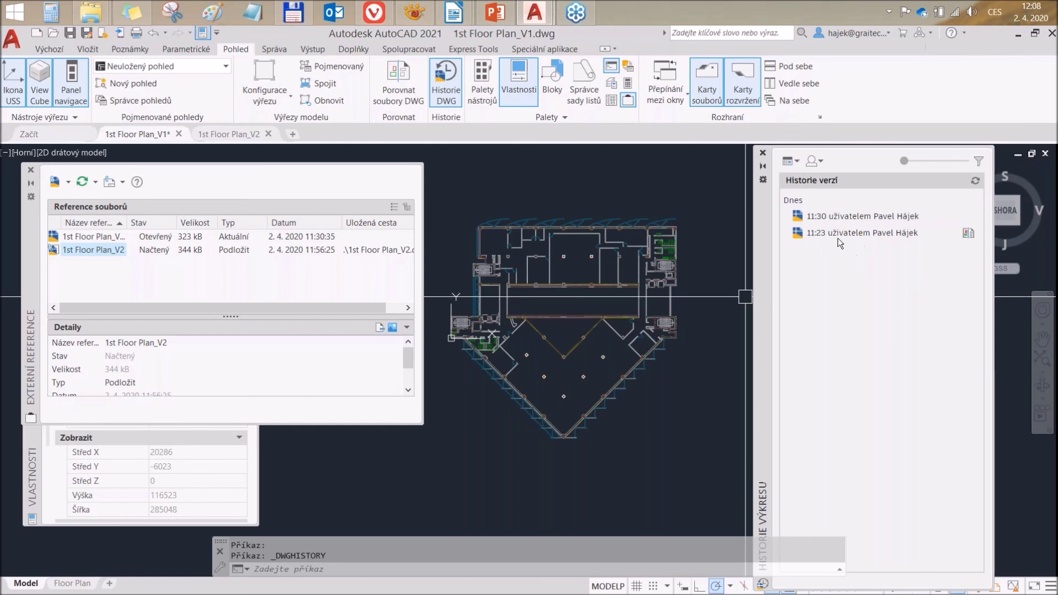
pyautogui.moveTo(864, 216)
pyautogui.moveTo(573, 252); pyautogui.dragTo(557, 245, button='middle')
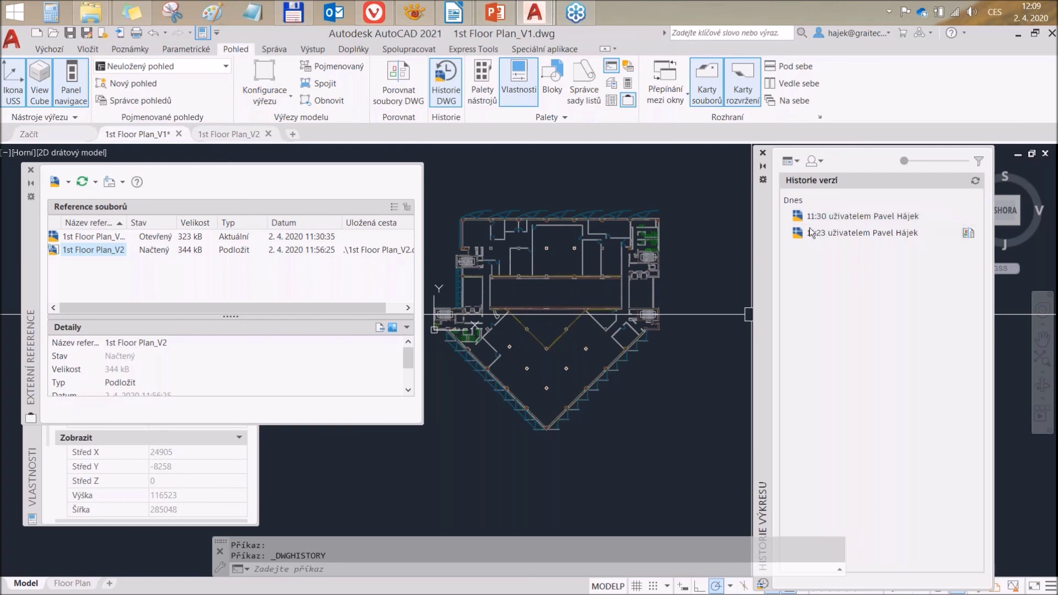
pyautogui.click(813, 161)
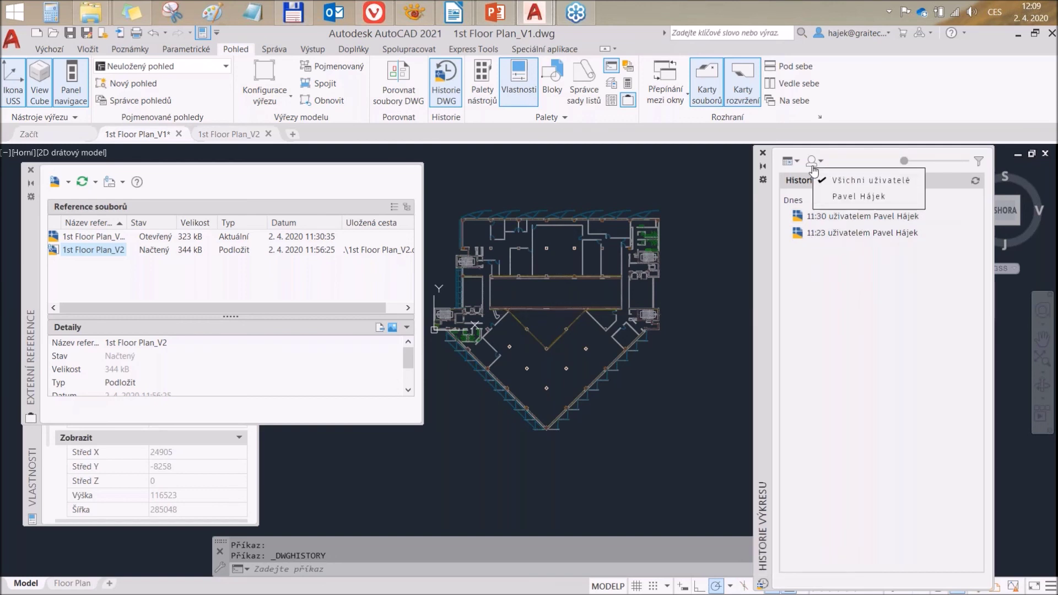
pyautogui.click(792, 163)
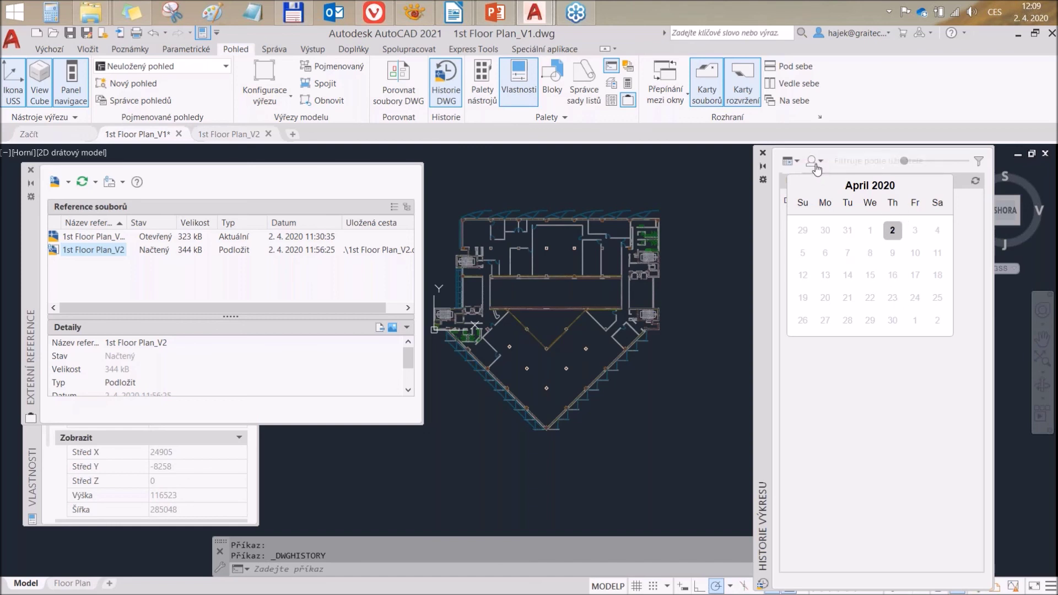
pyautogui.click(817, 163)
pyautogui.click(927, 306)
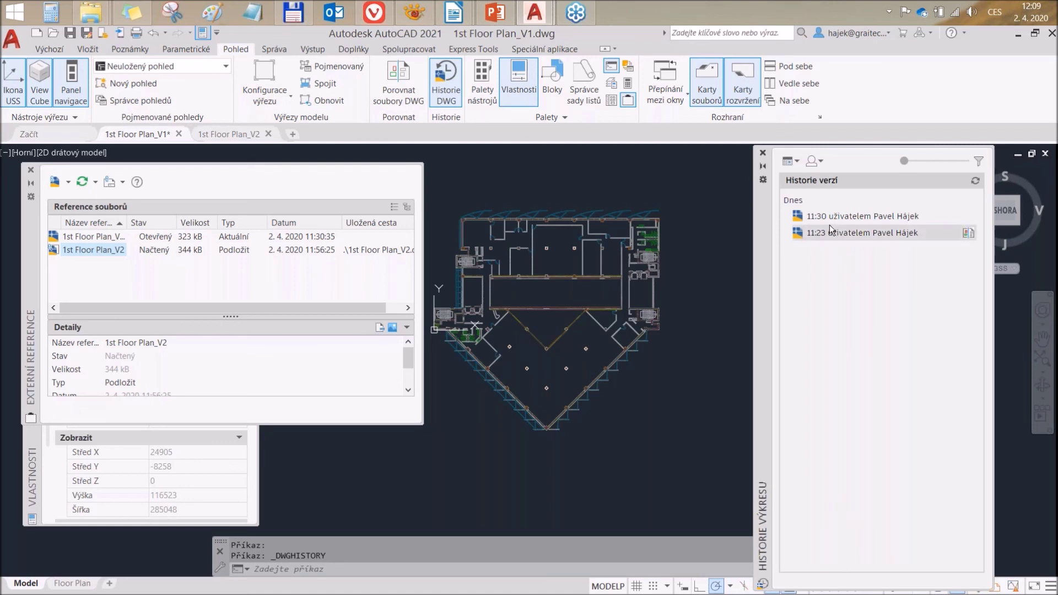
pyautogui.moveTo(876, 232)
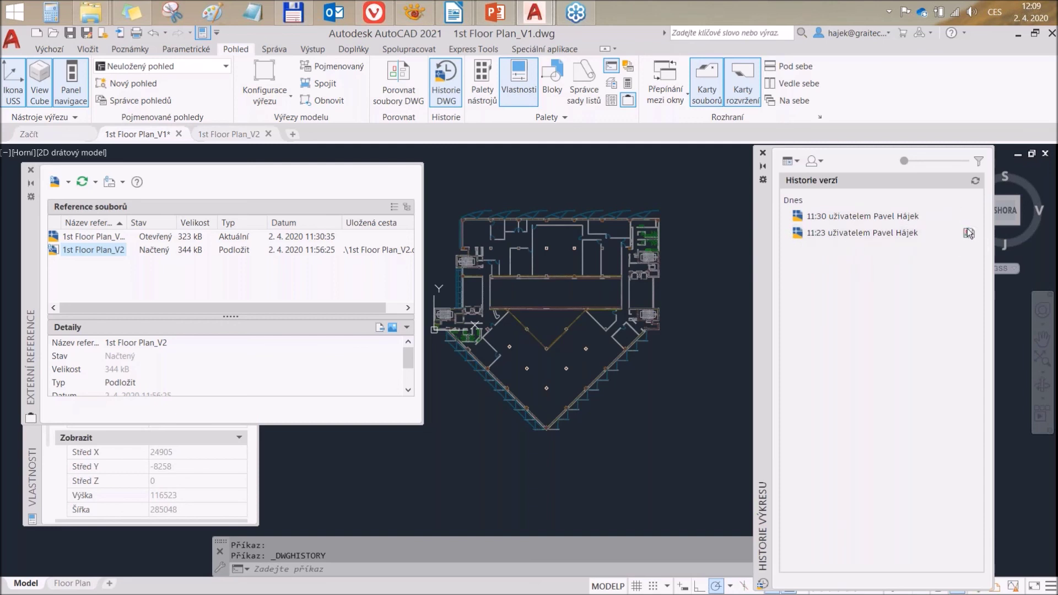
pyautogui.click(931, 233)
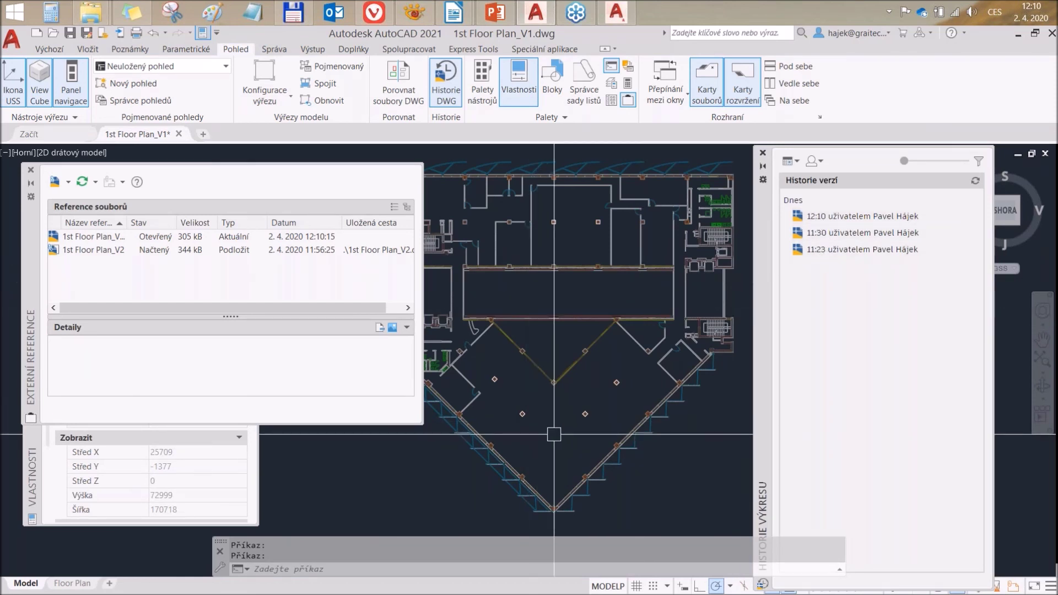
pyautogui.moveTo(862, 249)
pyautogui.click(969, 251)
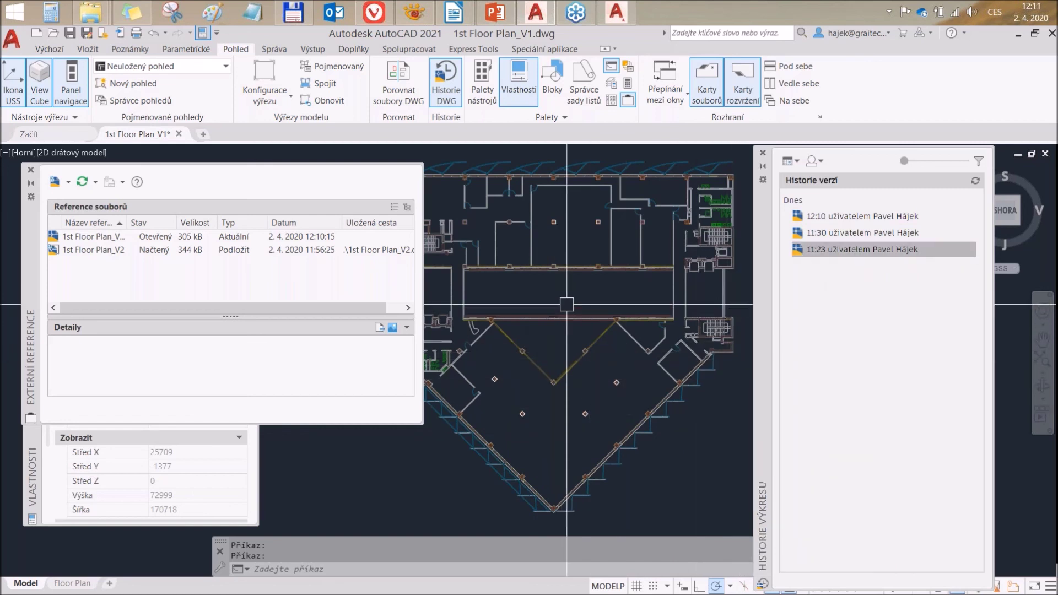
# Step: Zoom to the change marker in the 11:23 comparison, then exit the comparison
pyautogui.scroll(4, 562, 460)
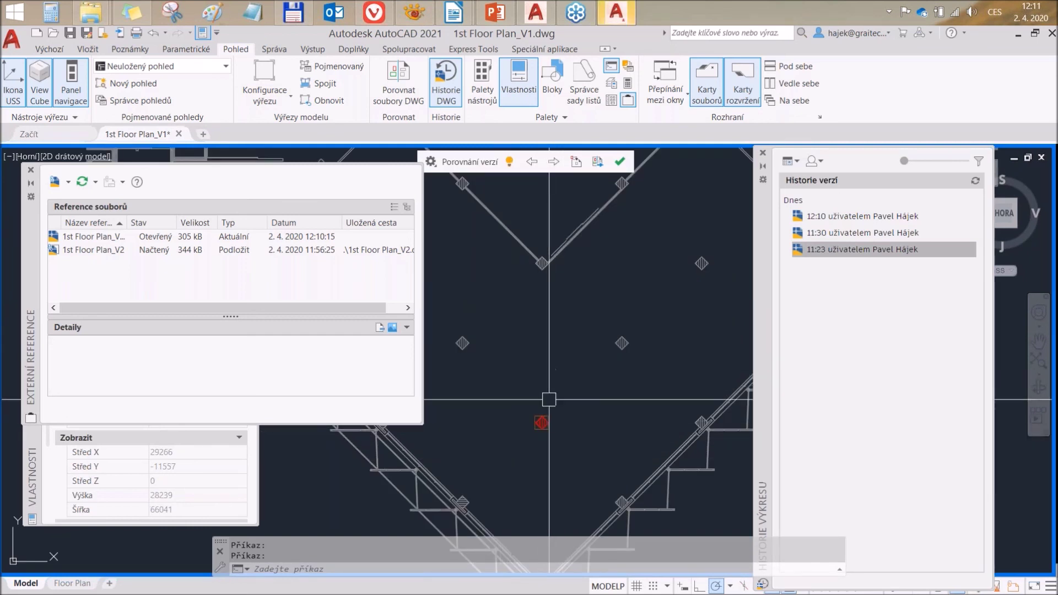
pyautogui.scroll(-4, 551, 398)
pyautogui.click(620, 162)
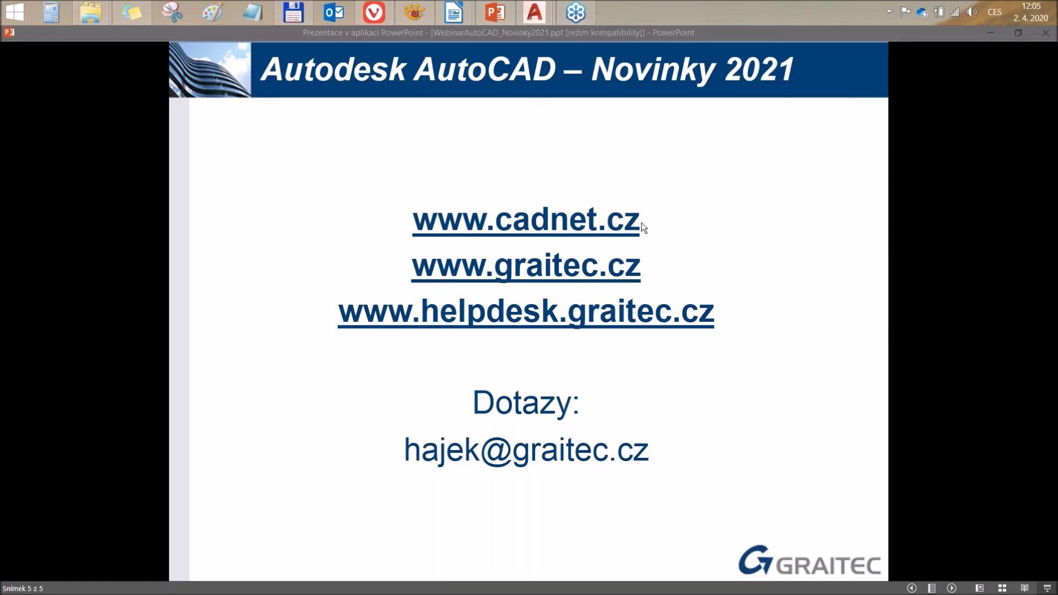
pyautogui.click(415, 14)
pyautogui.press('Home')
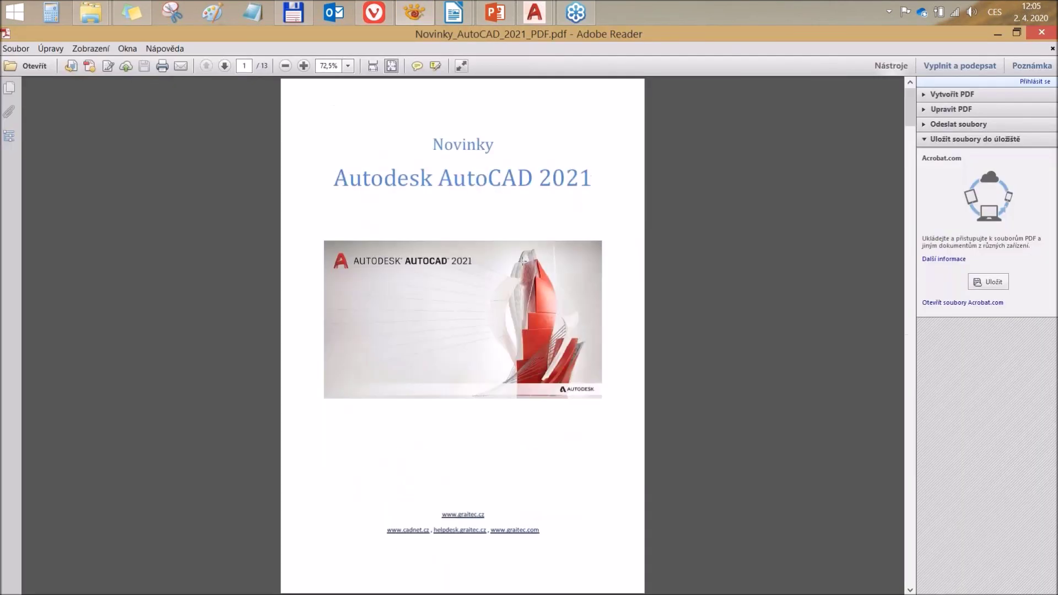
pyautogui.press('pagedown')
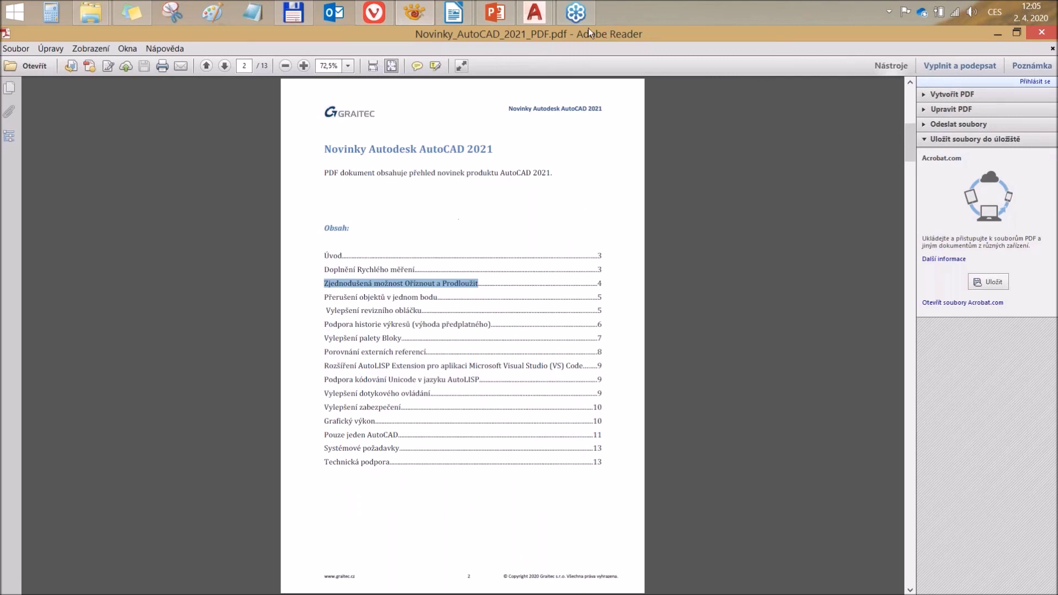
pyautogui.click(507, 16)
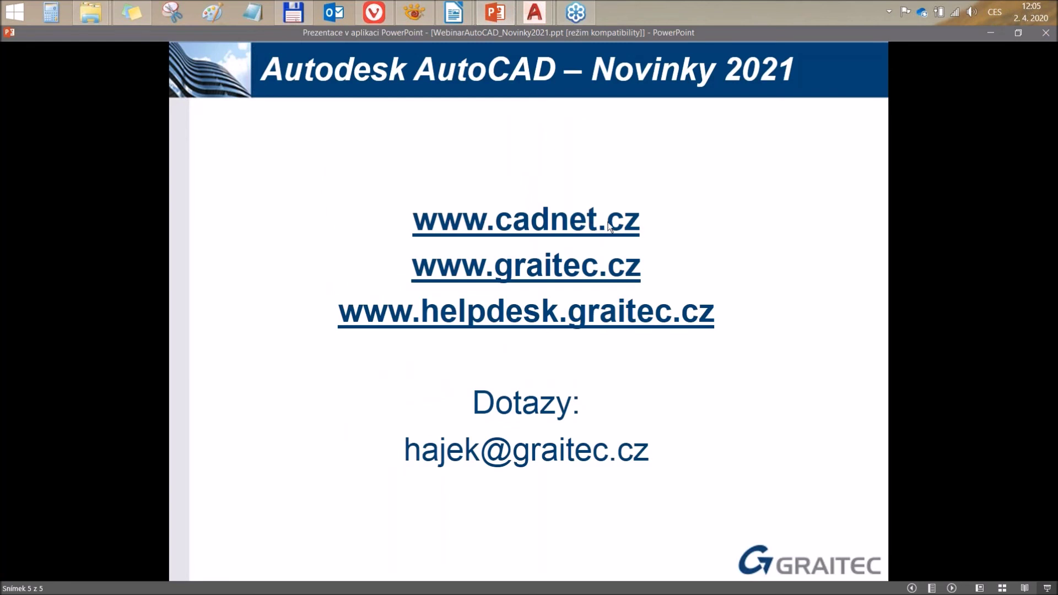